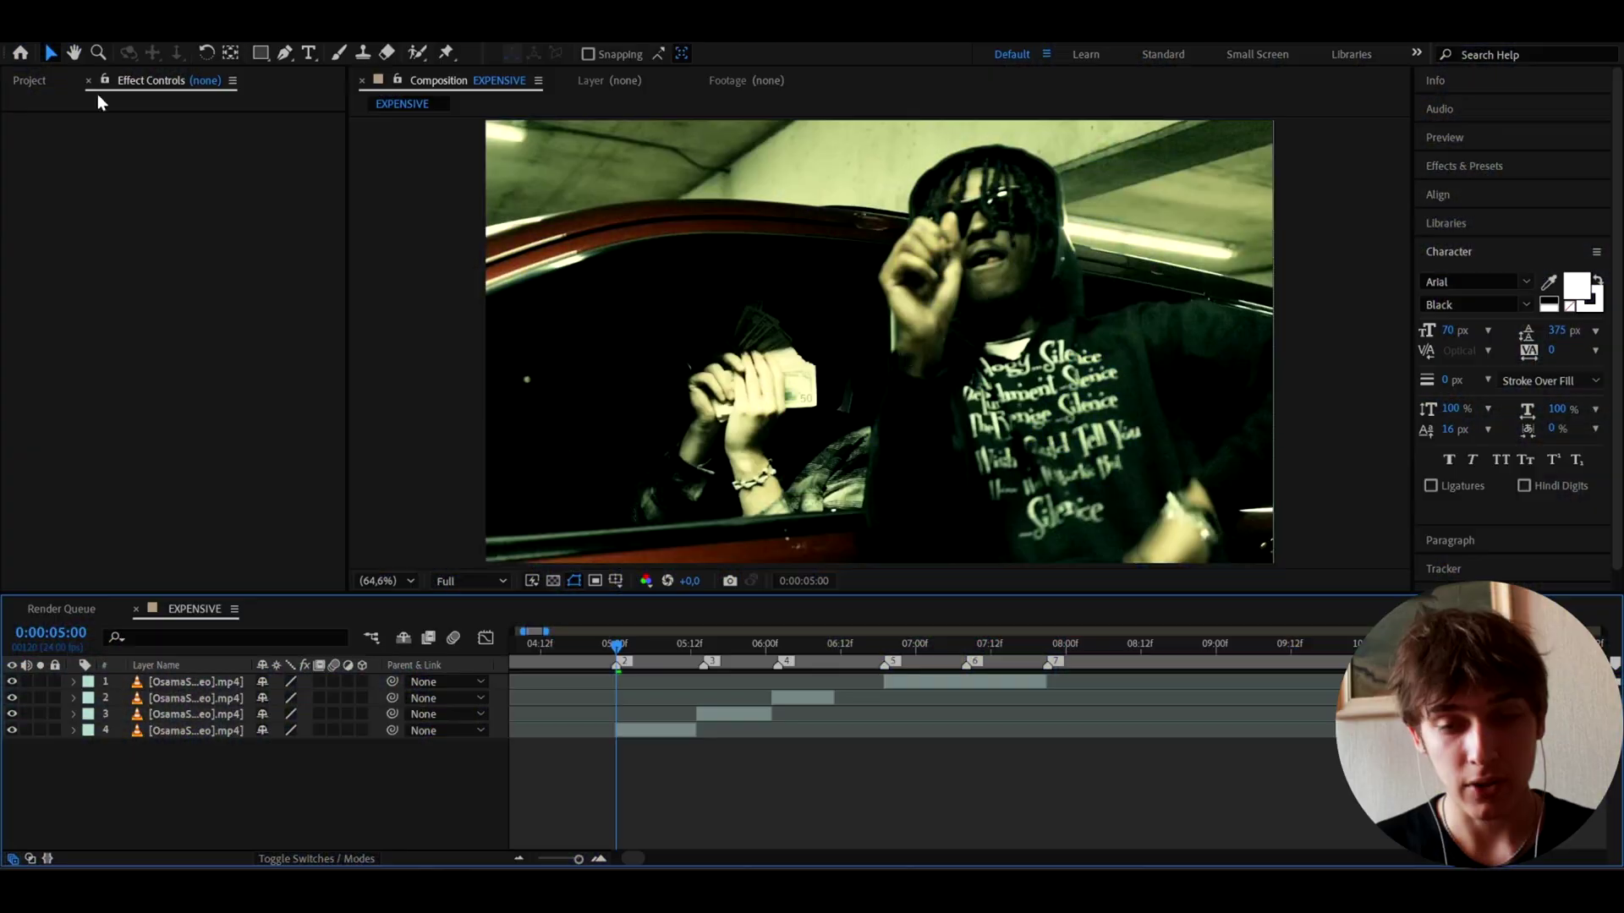
Step: Add an adjustment layer above the video clips and apply the Curves effect to it
{"action": "left_click", "coordinate": [941, 687]}
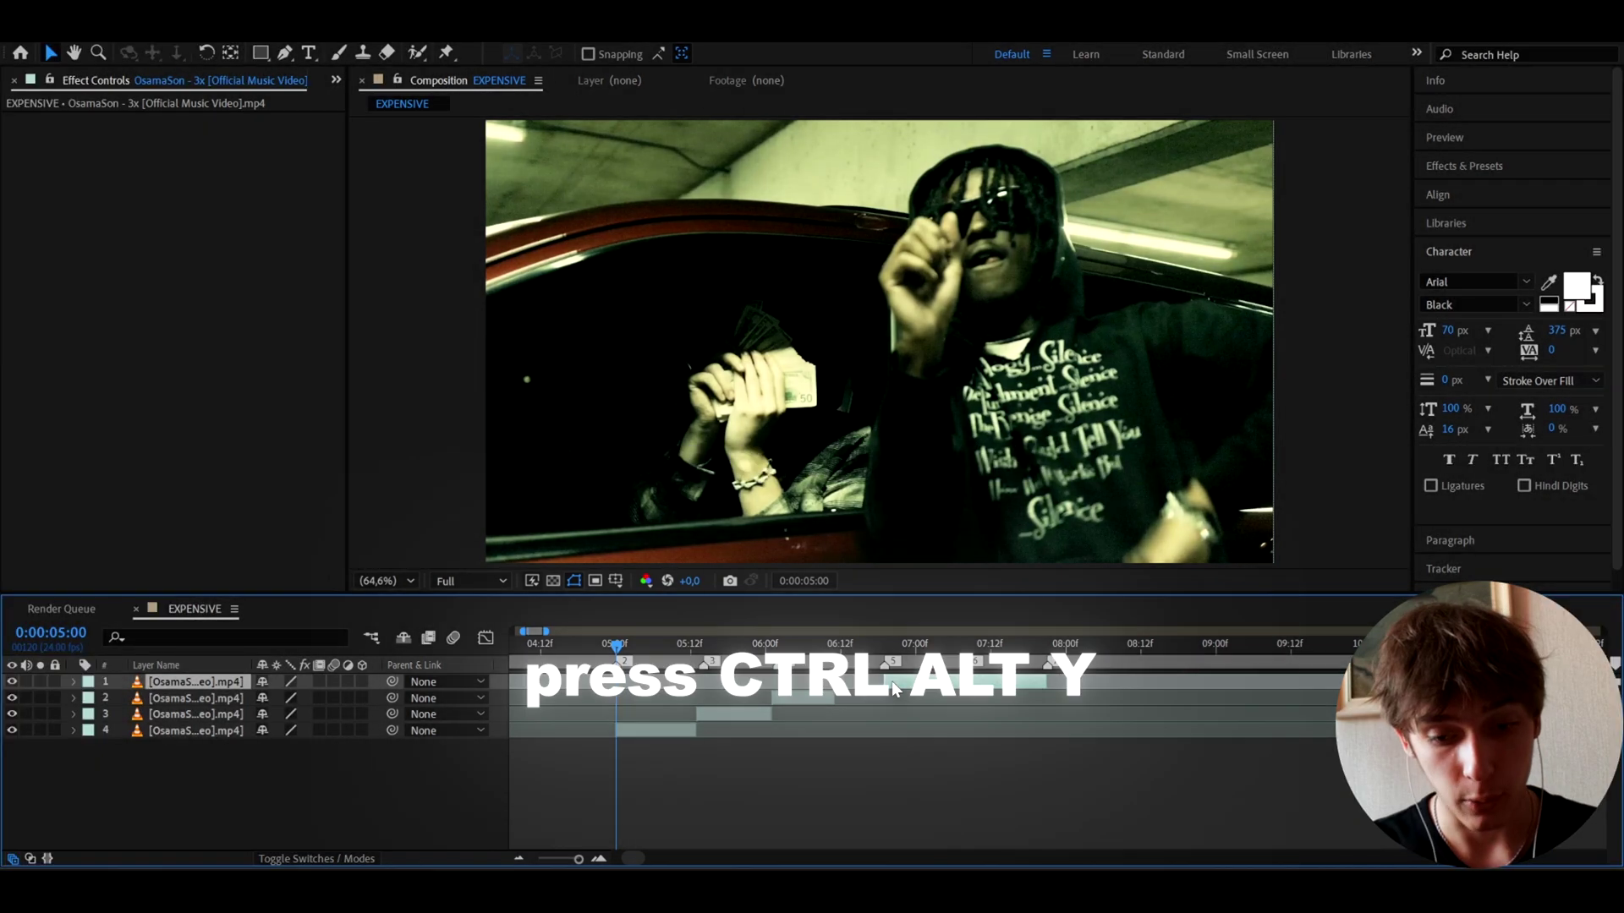
{"action": "key", "text": "ctrl+alt+y"}
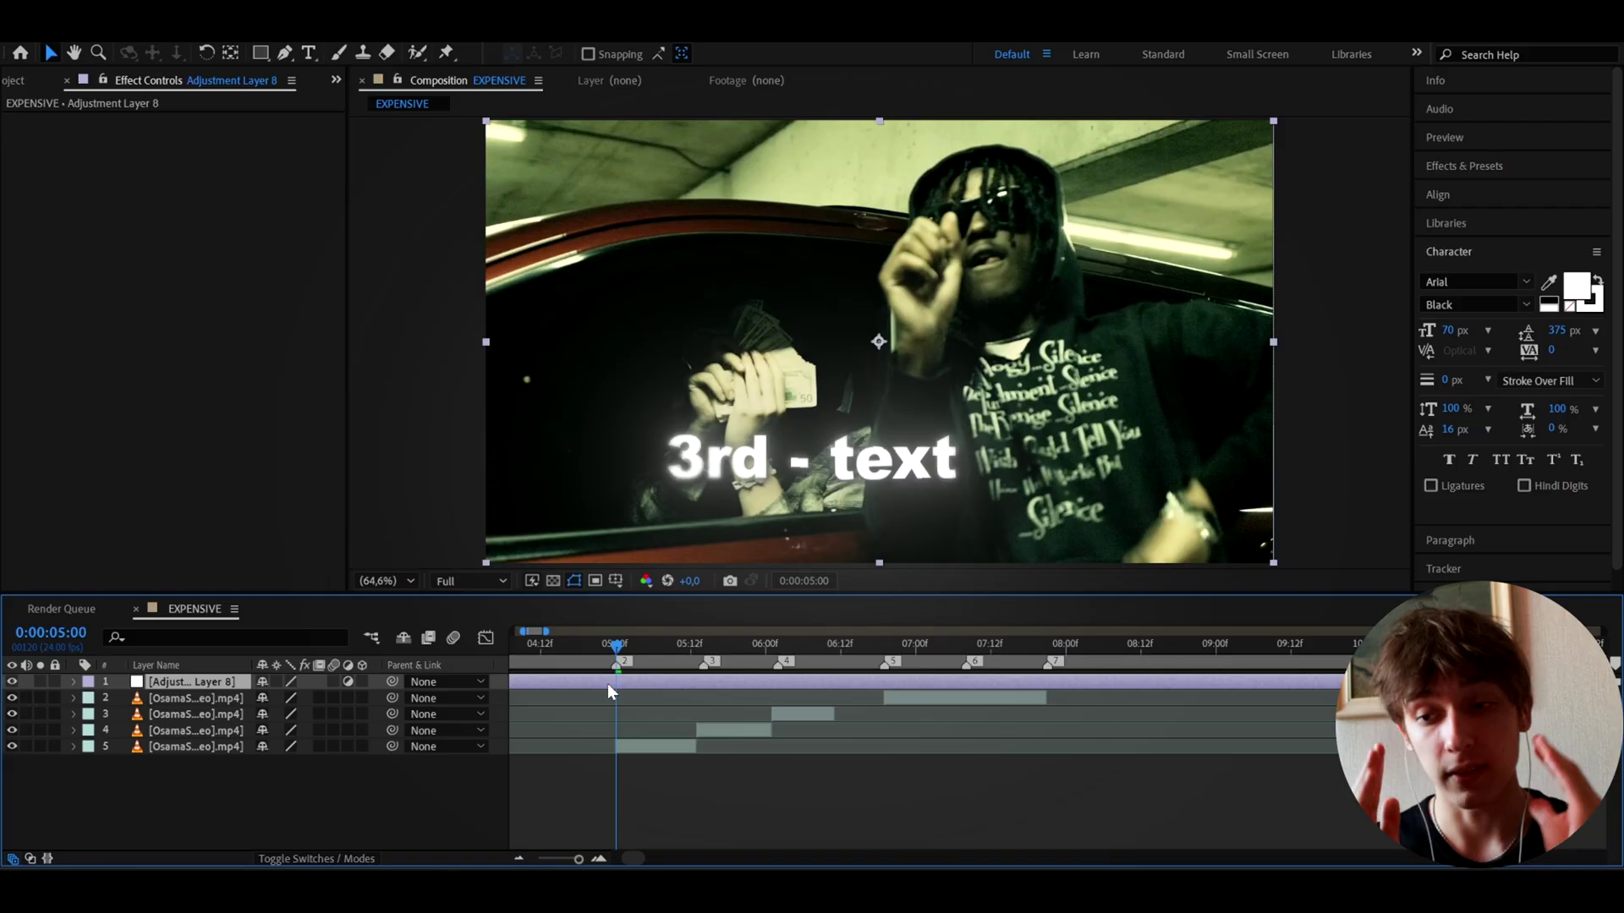
{"action": "key", "text": "ctrl+space"}
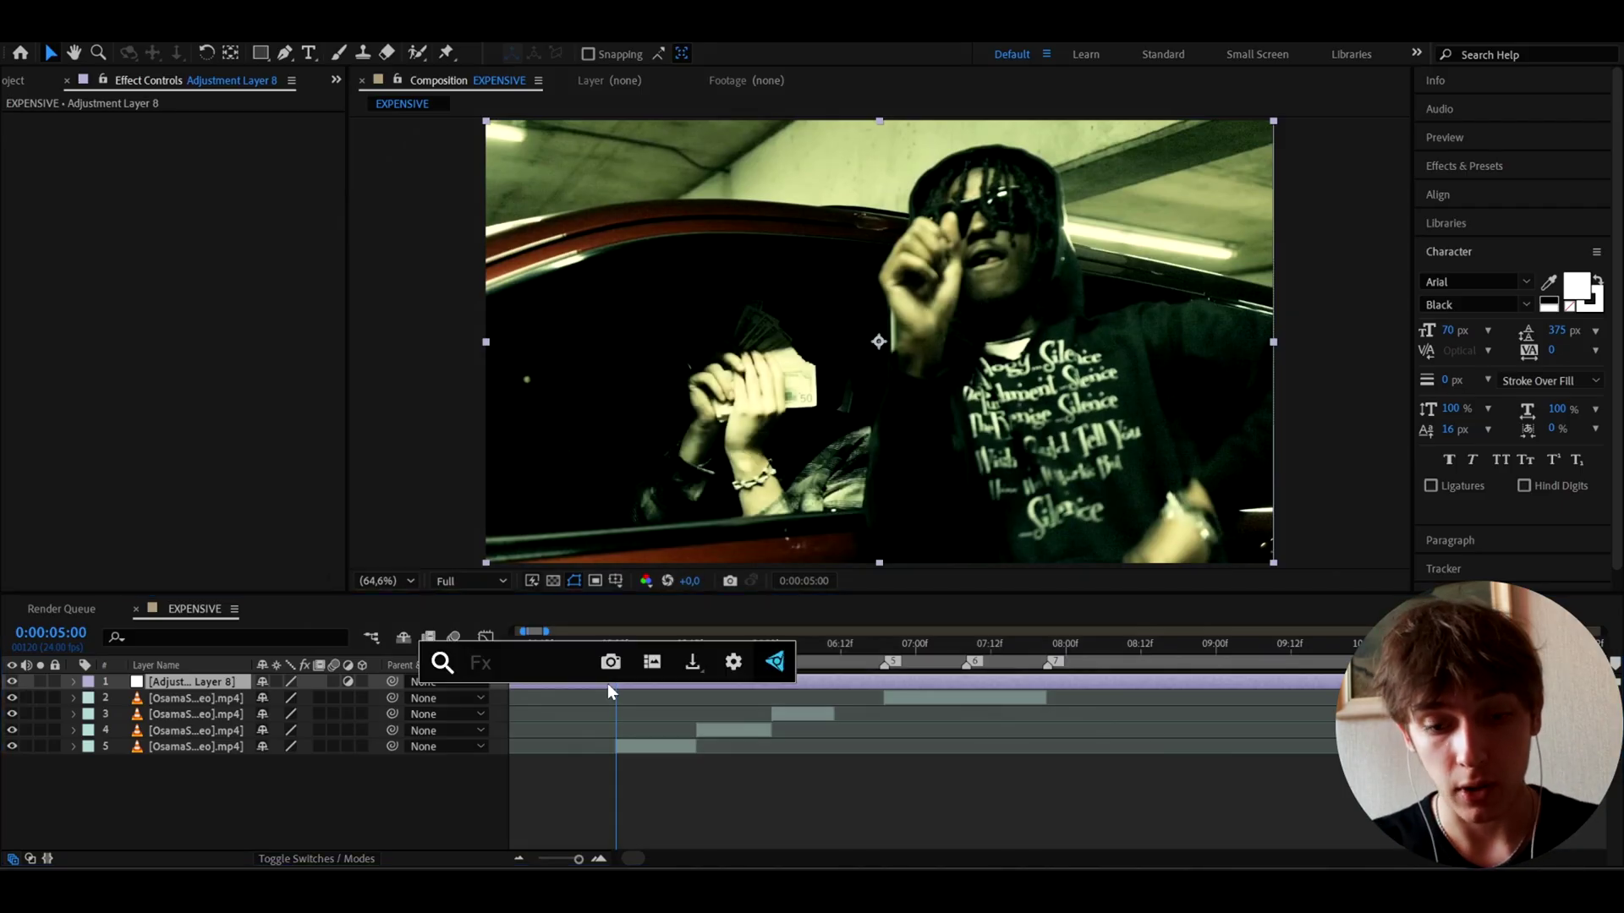
{"action": "type", "text": "curv"}
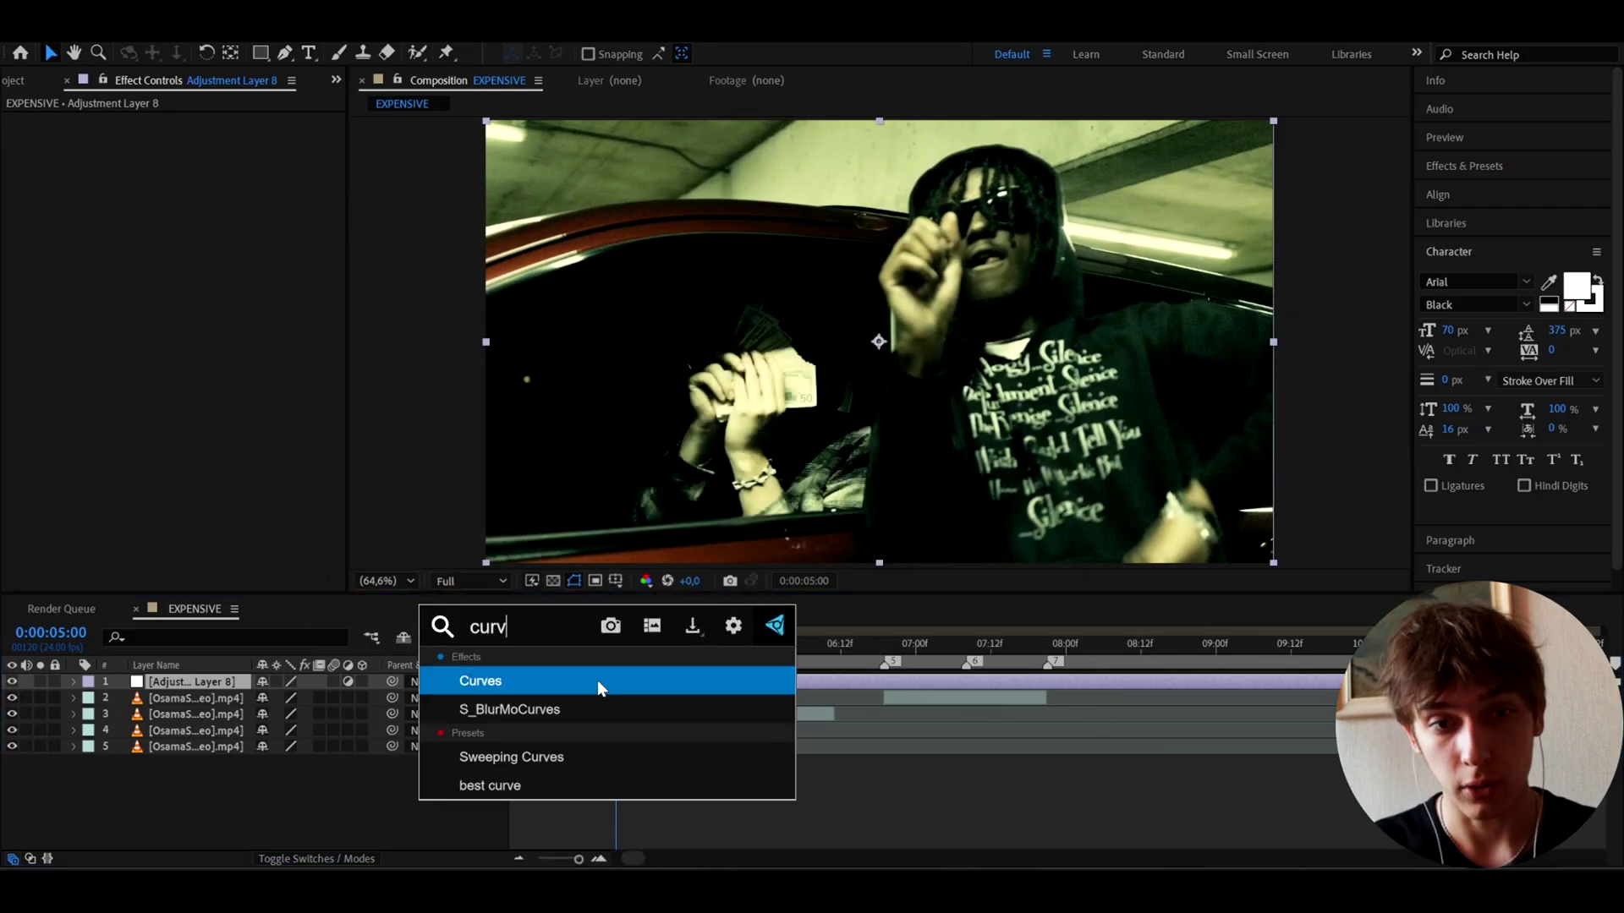
{"action": "left_click", "coordinate": [599, 687]}
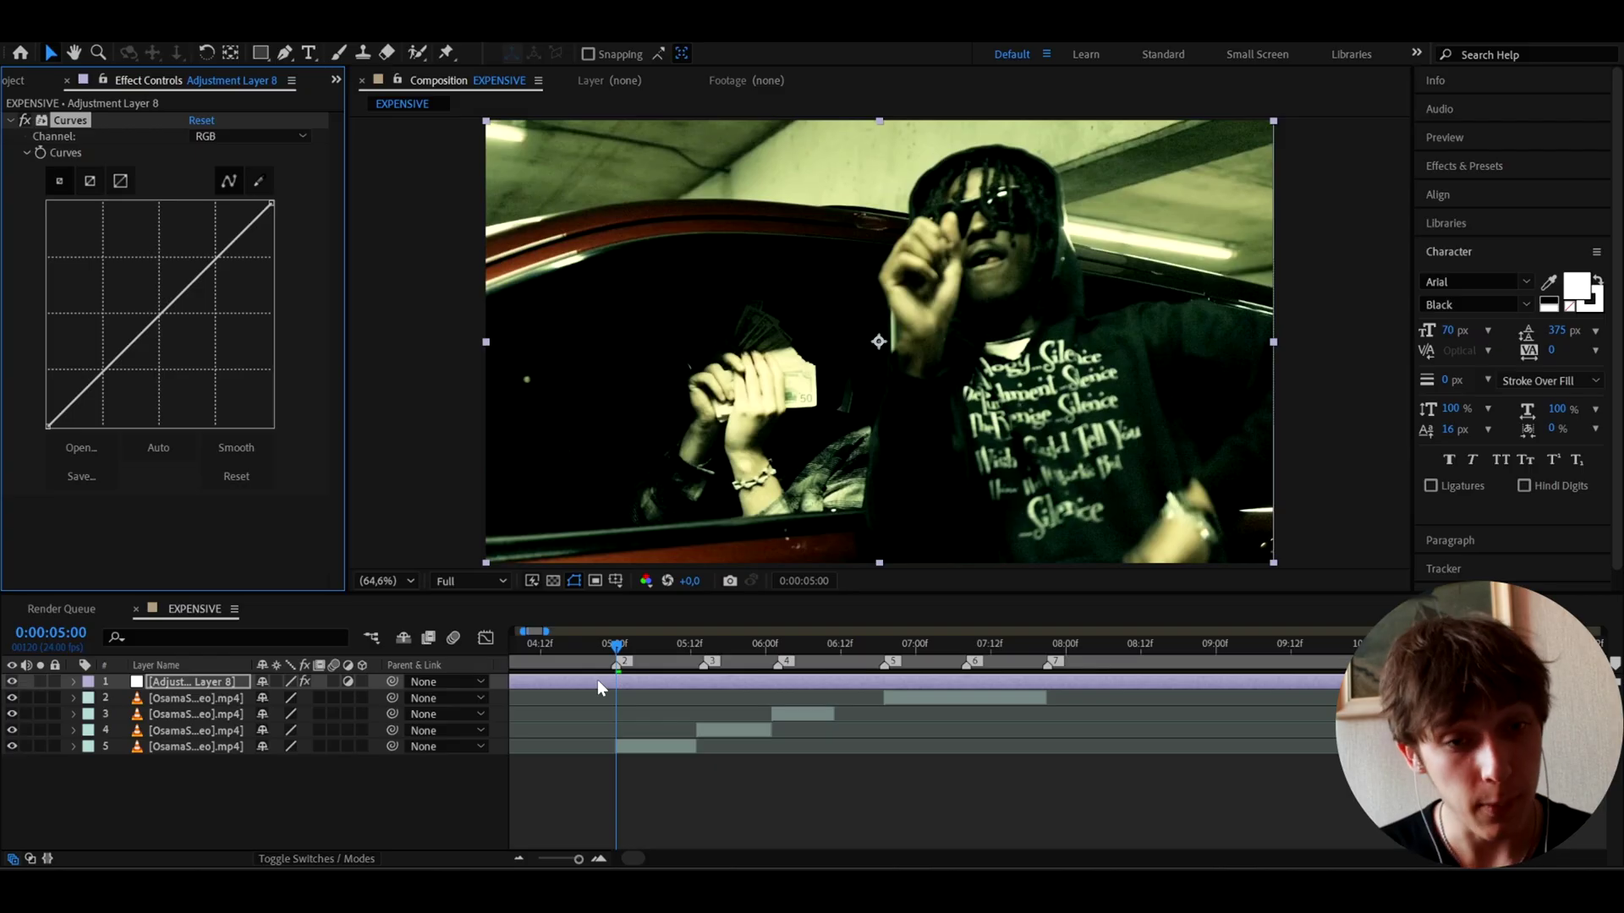
Step: Shape the RGB curve into a gentle S by lowering the shadows and raising the highlights, and compare with the effect off
{"action": "left_click", "coordinate": [216, 258]}
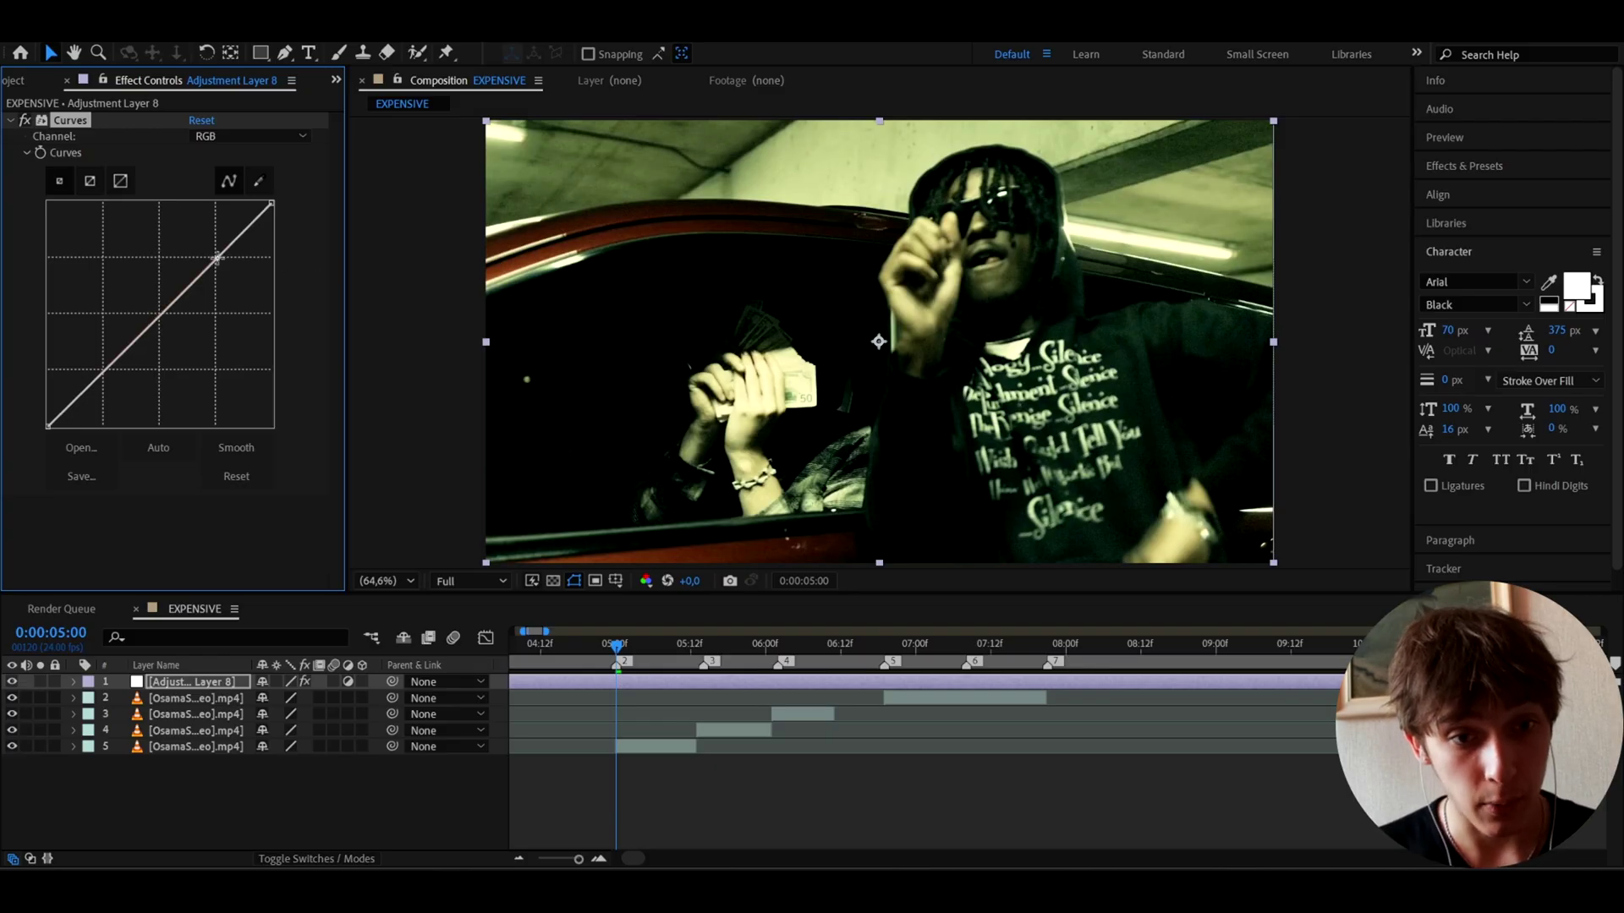
{"action": "left_click", "coordinate": [104, 373]}
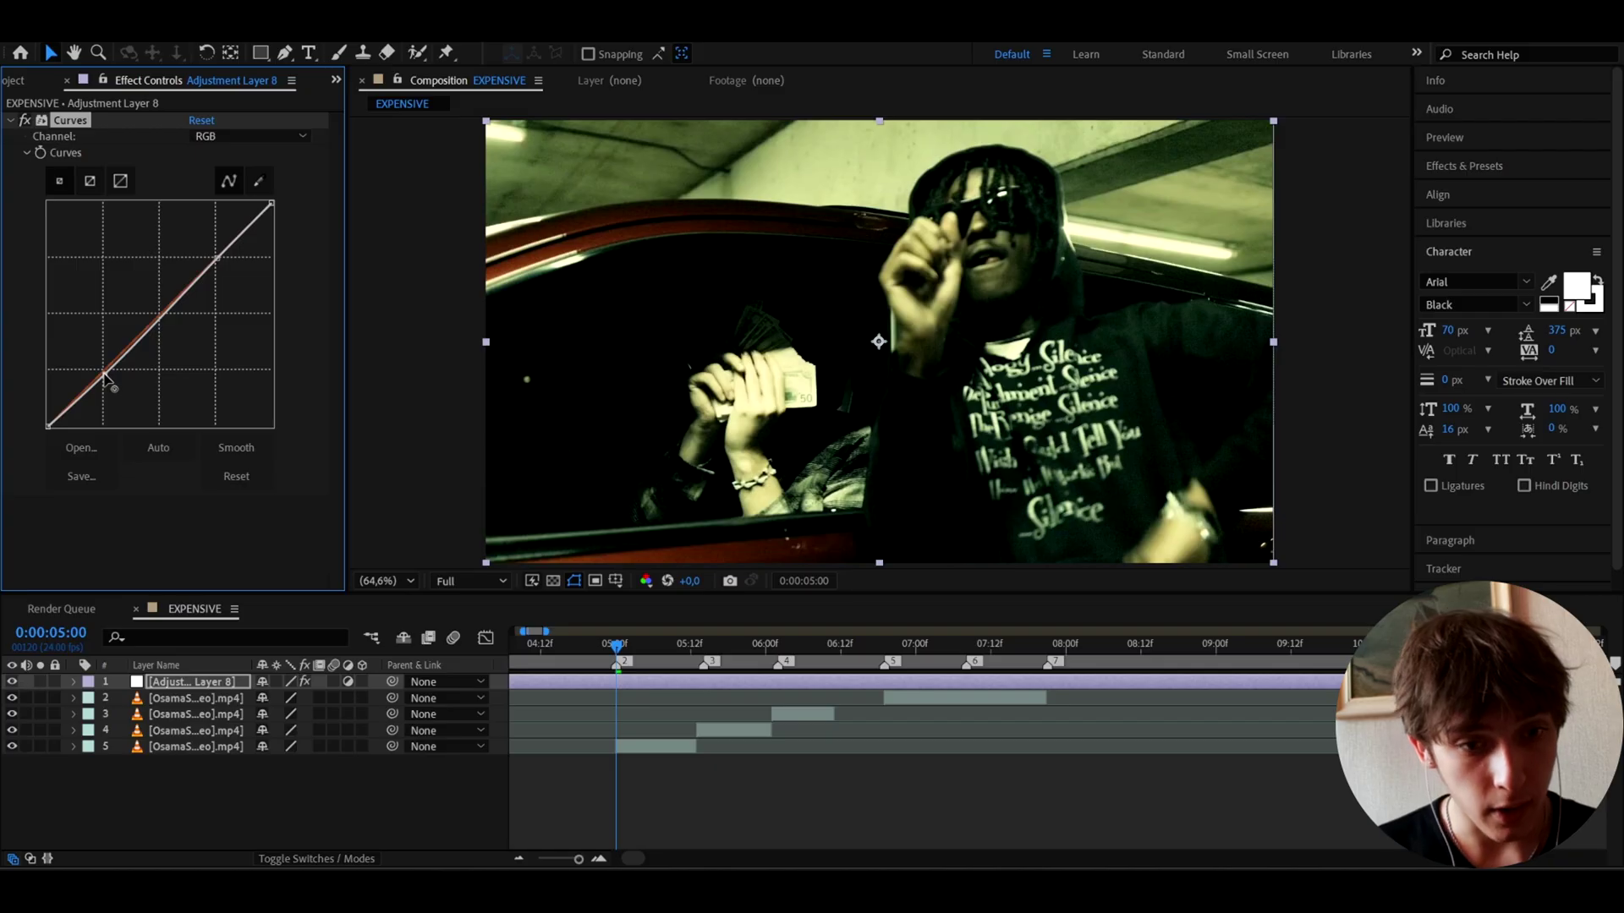
{"action": "left_click_drag", "start_coordinate": [108, 378], "coordinate": [108, 382]}
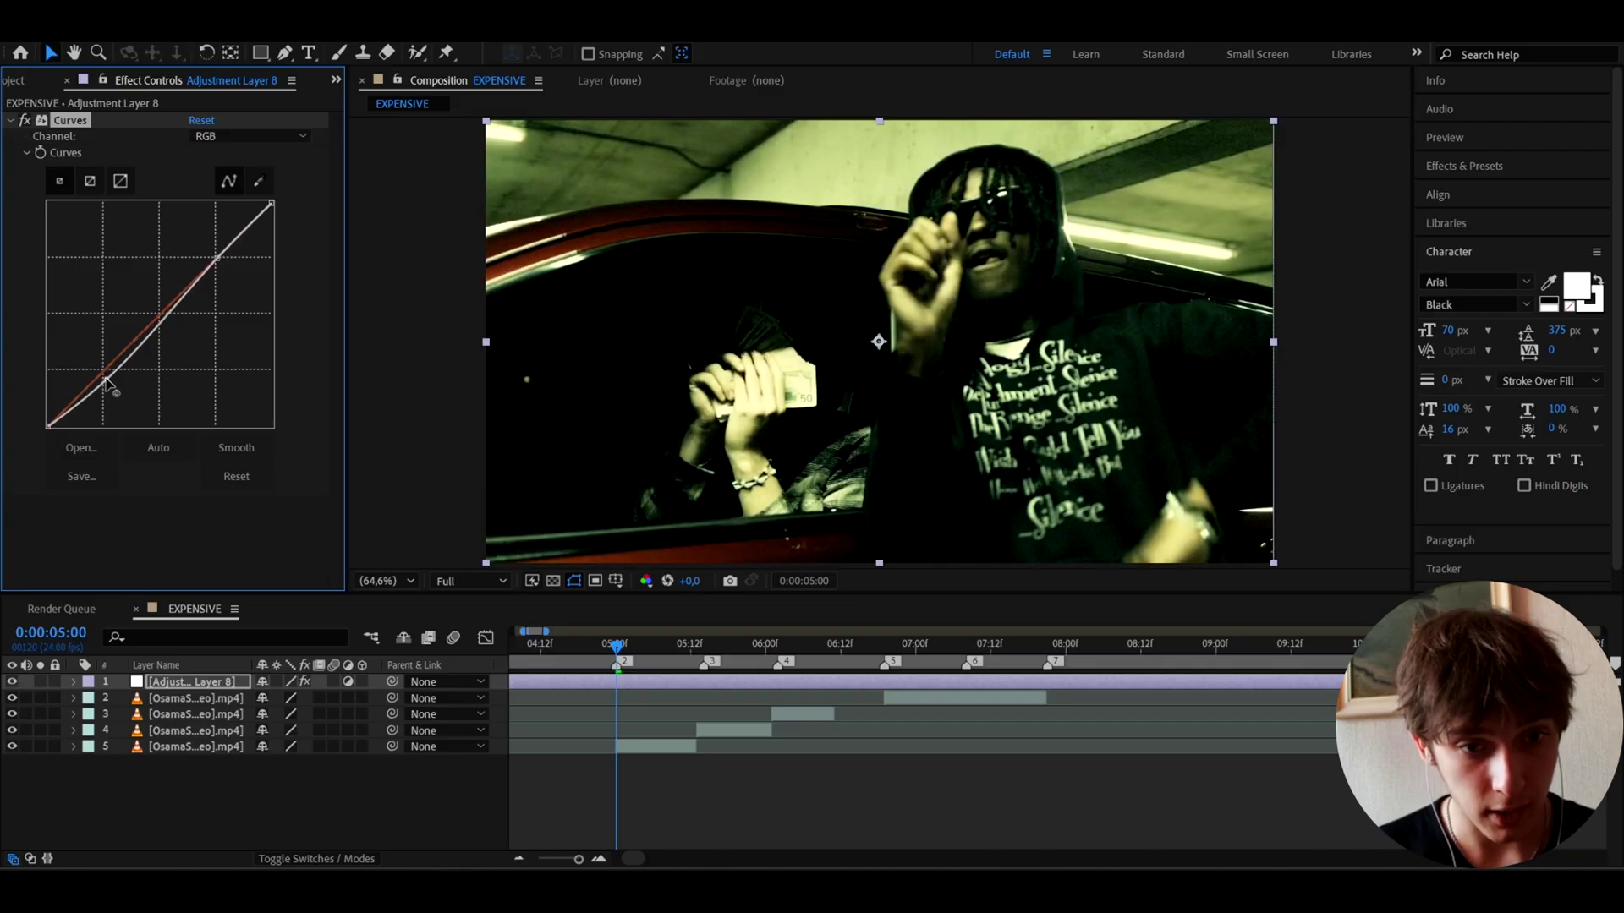
{"action": "left_click_drag", "start_coordinate": [217, 260], "coordinate": [215, 252]}
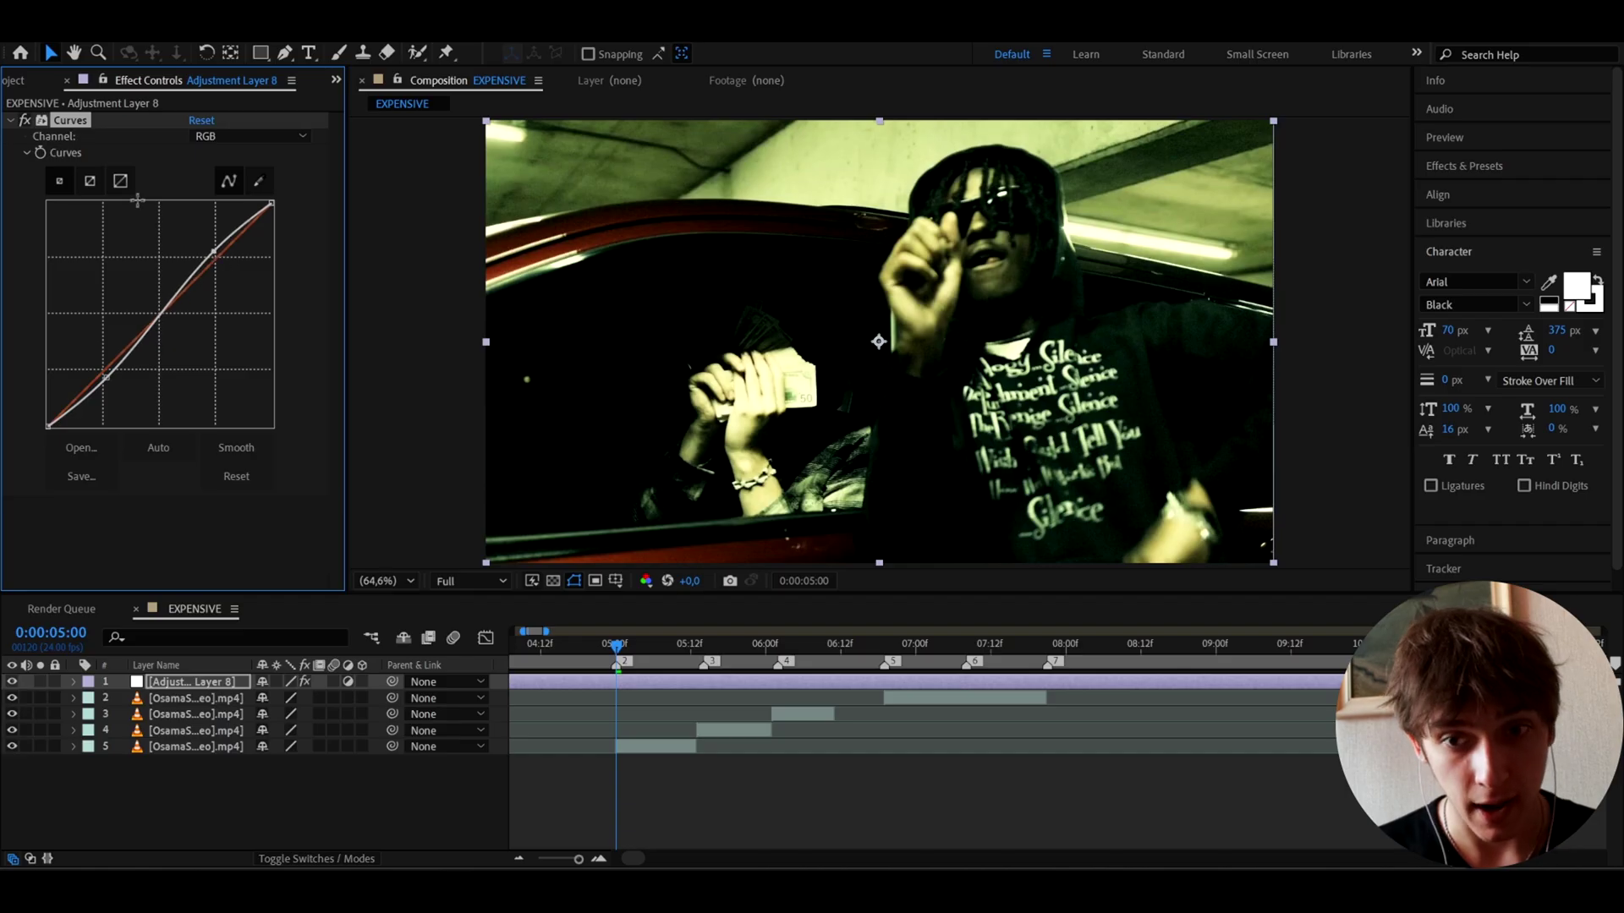
{"action": "left_click", "coordinate": [25, 120]}
{"action": "left_click", "coordinate": [26, 120]}
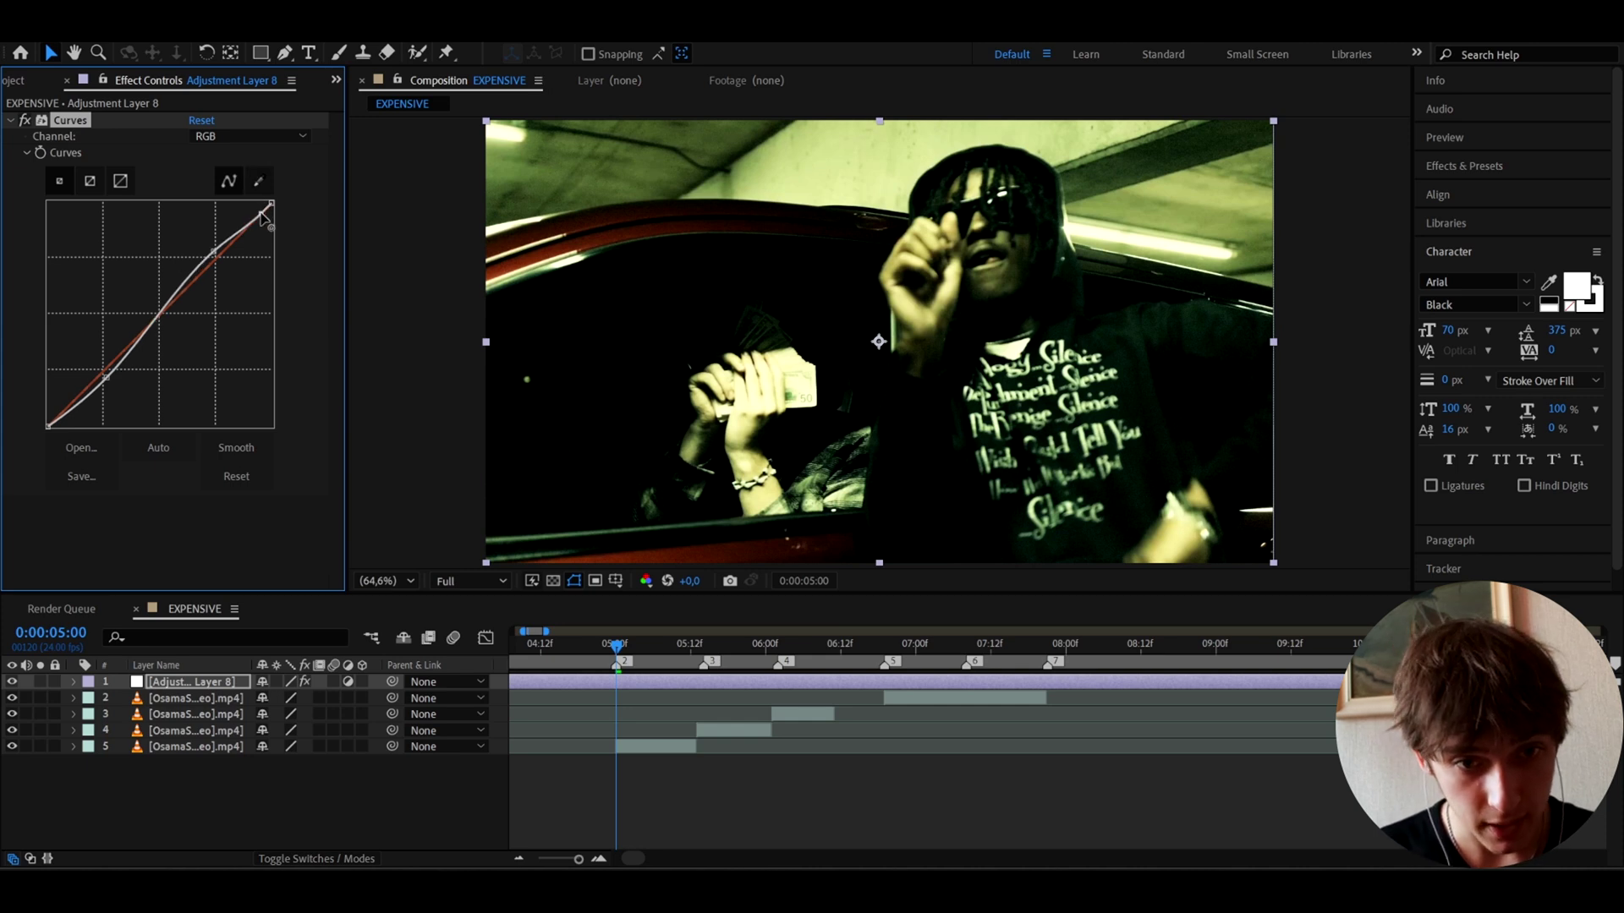
Step: Add and fine-tune curve points near the black and white ends, and compare the image with Curves off and on
{"action": "left_click_drag", "start_coordinate": [59, 418], "coordinate": [57, 417]}
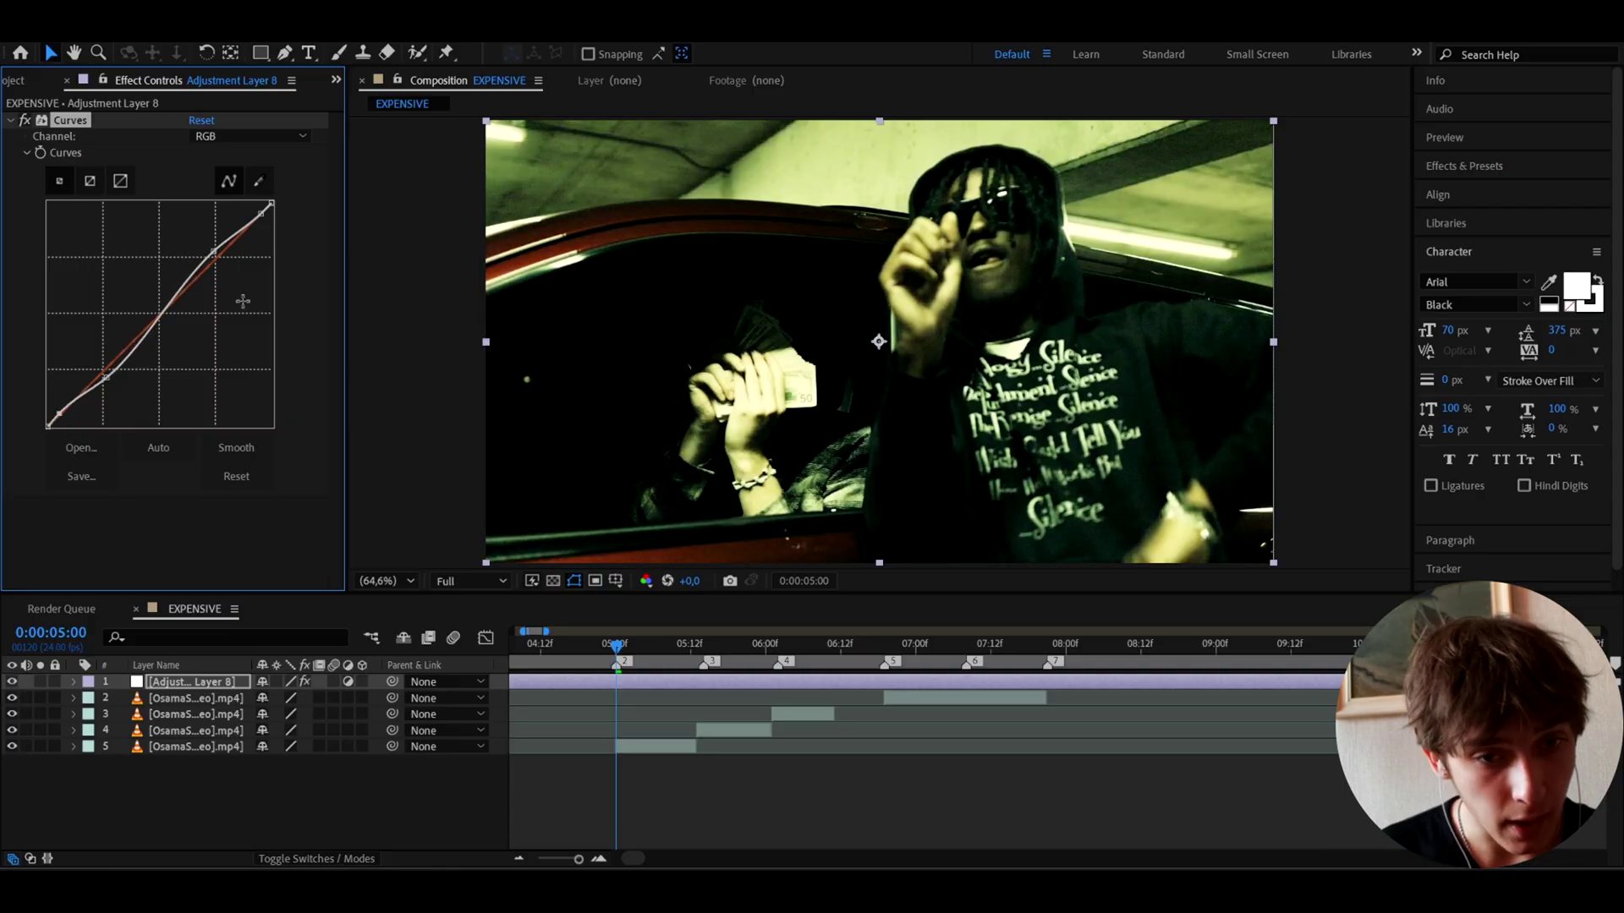
{"action": "left_click_drag", "start_coordinate": [260, 211], "coordinate": [264, 211]}
{"action": "left_click_drag", "start_coordinate": [57, 416], "coordinate": [59, 412]}
{"action": "left_click", "coordinate": [24, 121]}
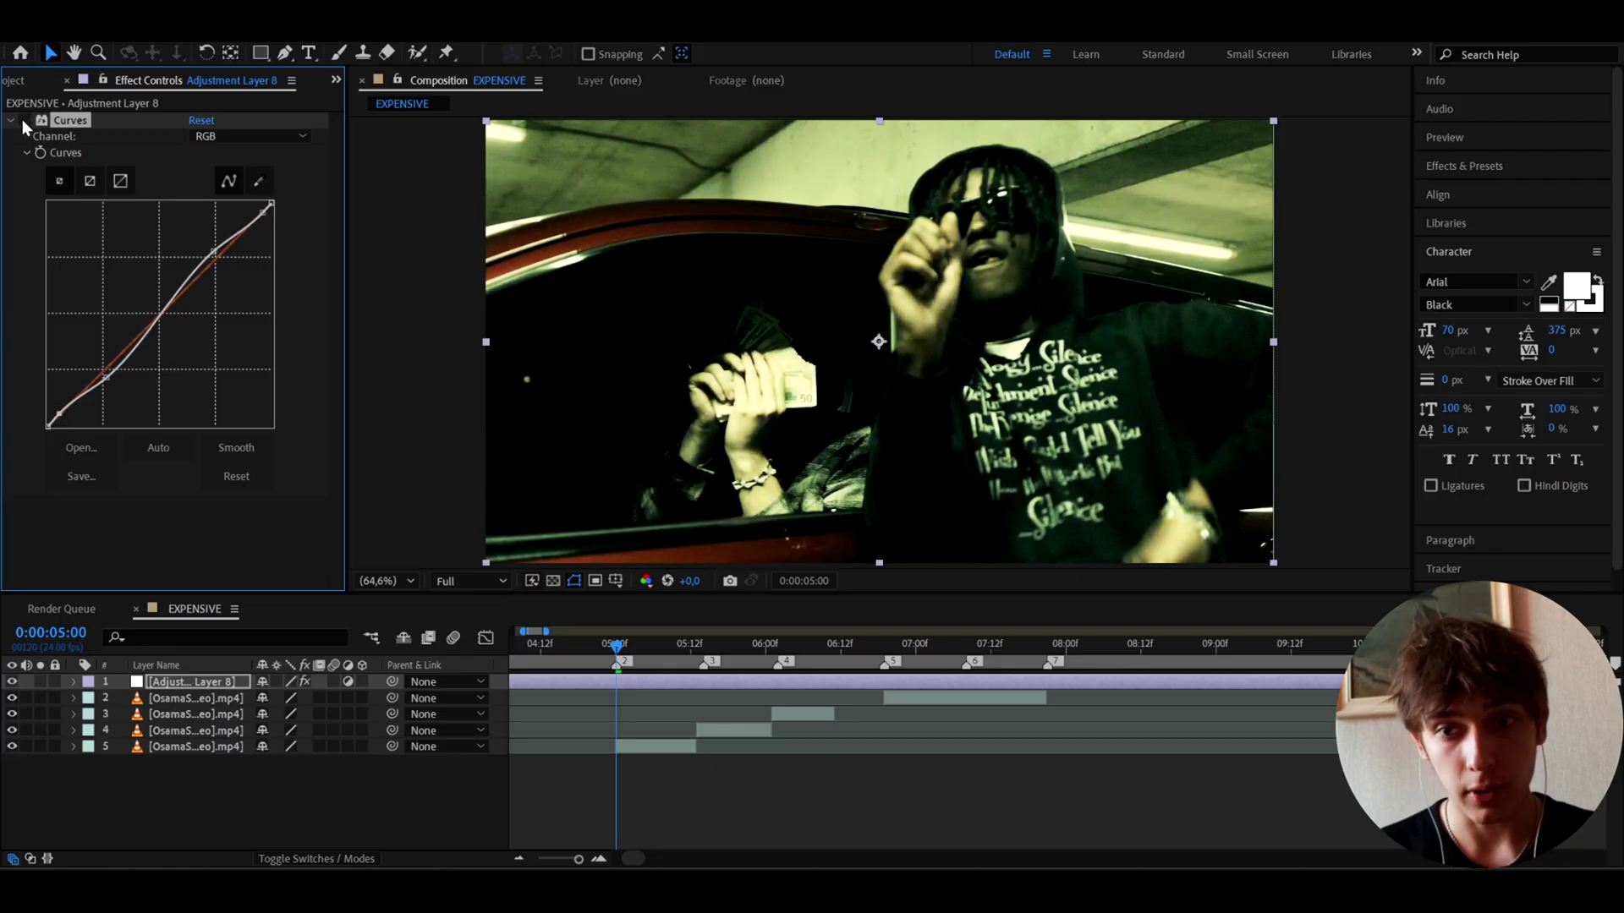
{"action": "left_click", "coordinate": [25, 121]}
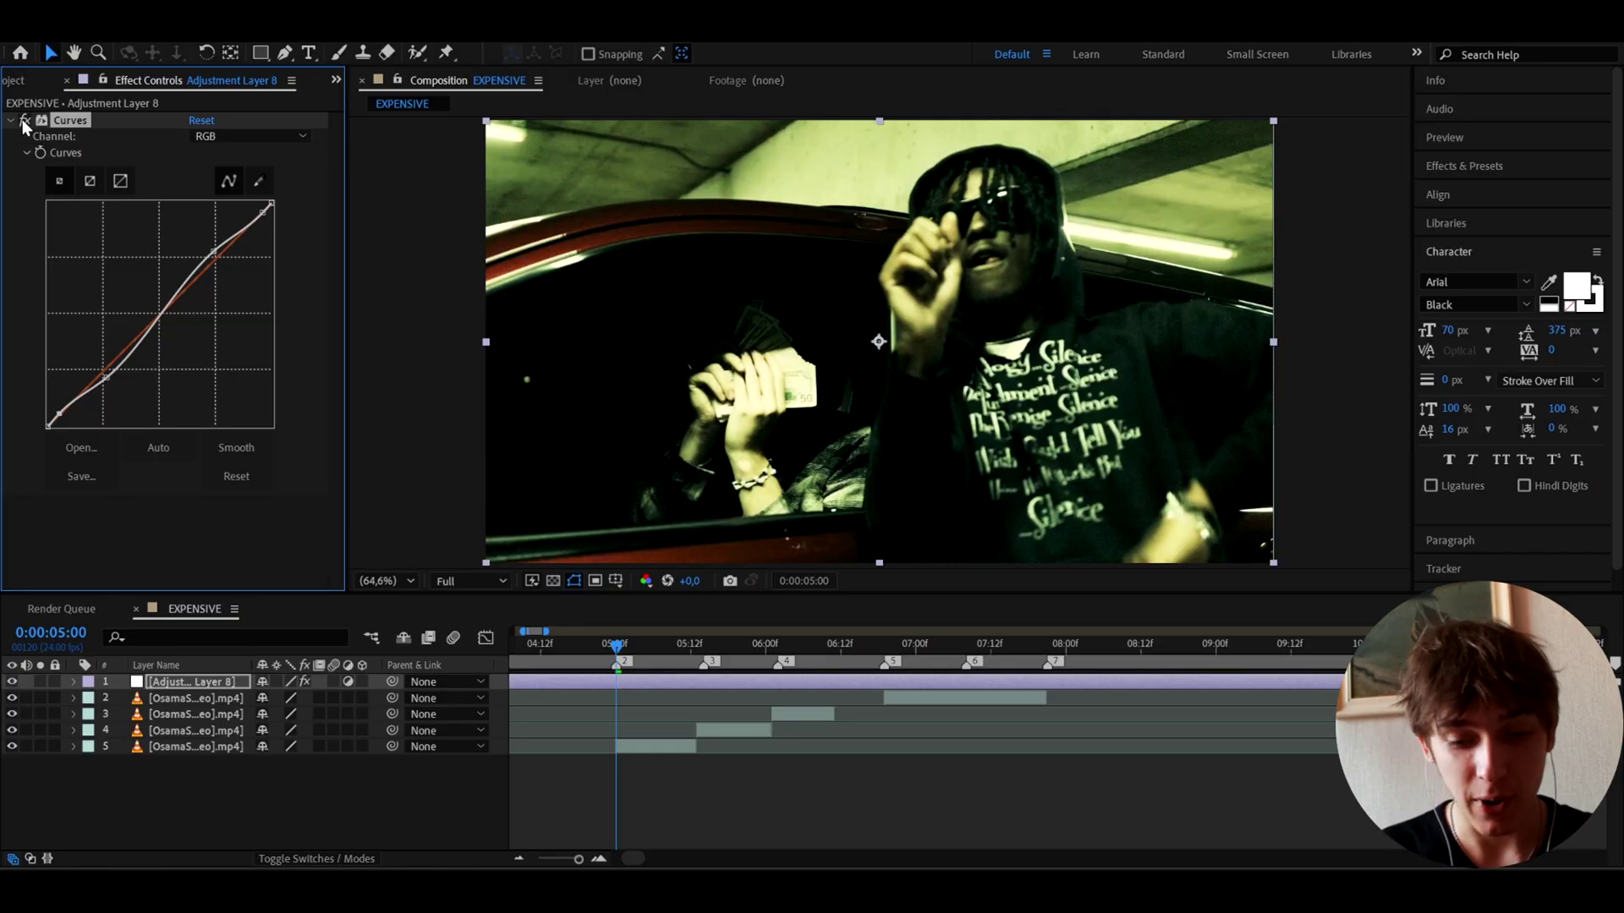
Step: Apply the Color Balance effect and set its shadow balance to red 1, green -1 and blue 2
{"action": "key", "text": "ctrl+space"}
{"action": "type", "text": "color bal"}
{"action": "key", "text": "Return"}
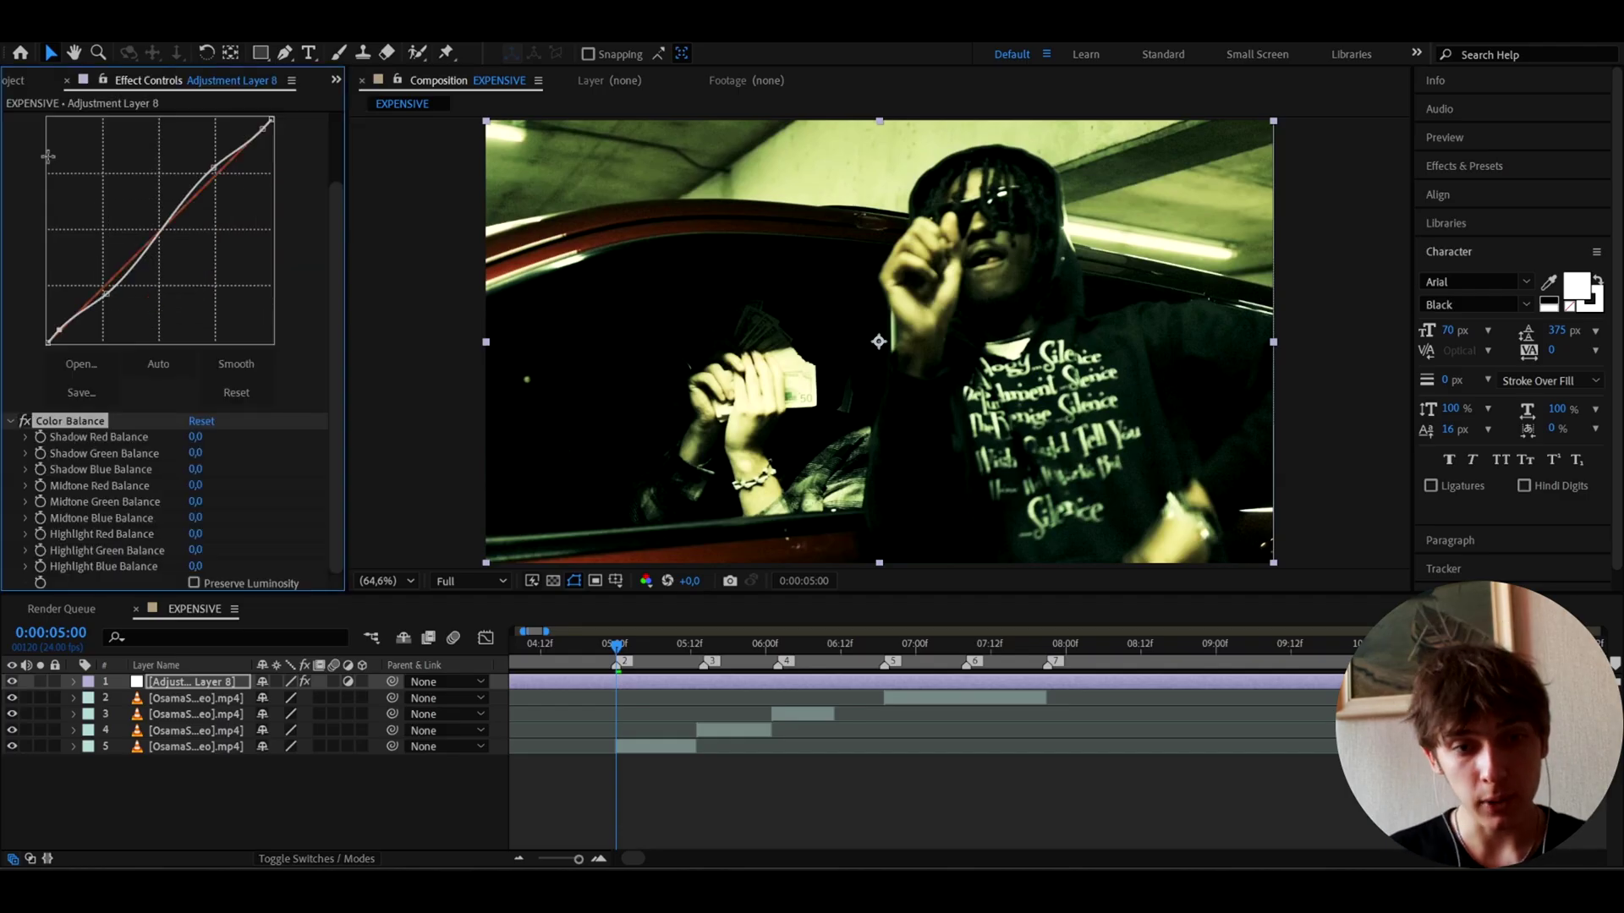
{"action": "left_click", "coordinate": [195, 437]}
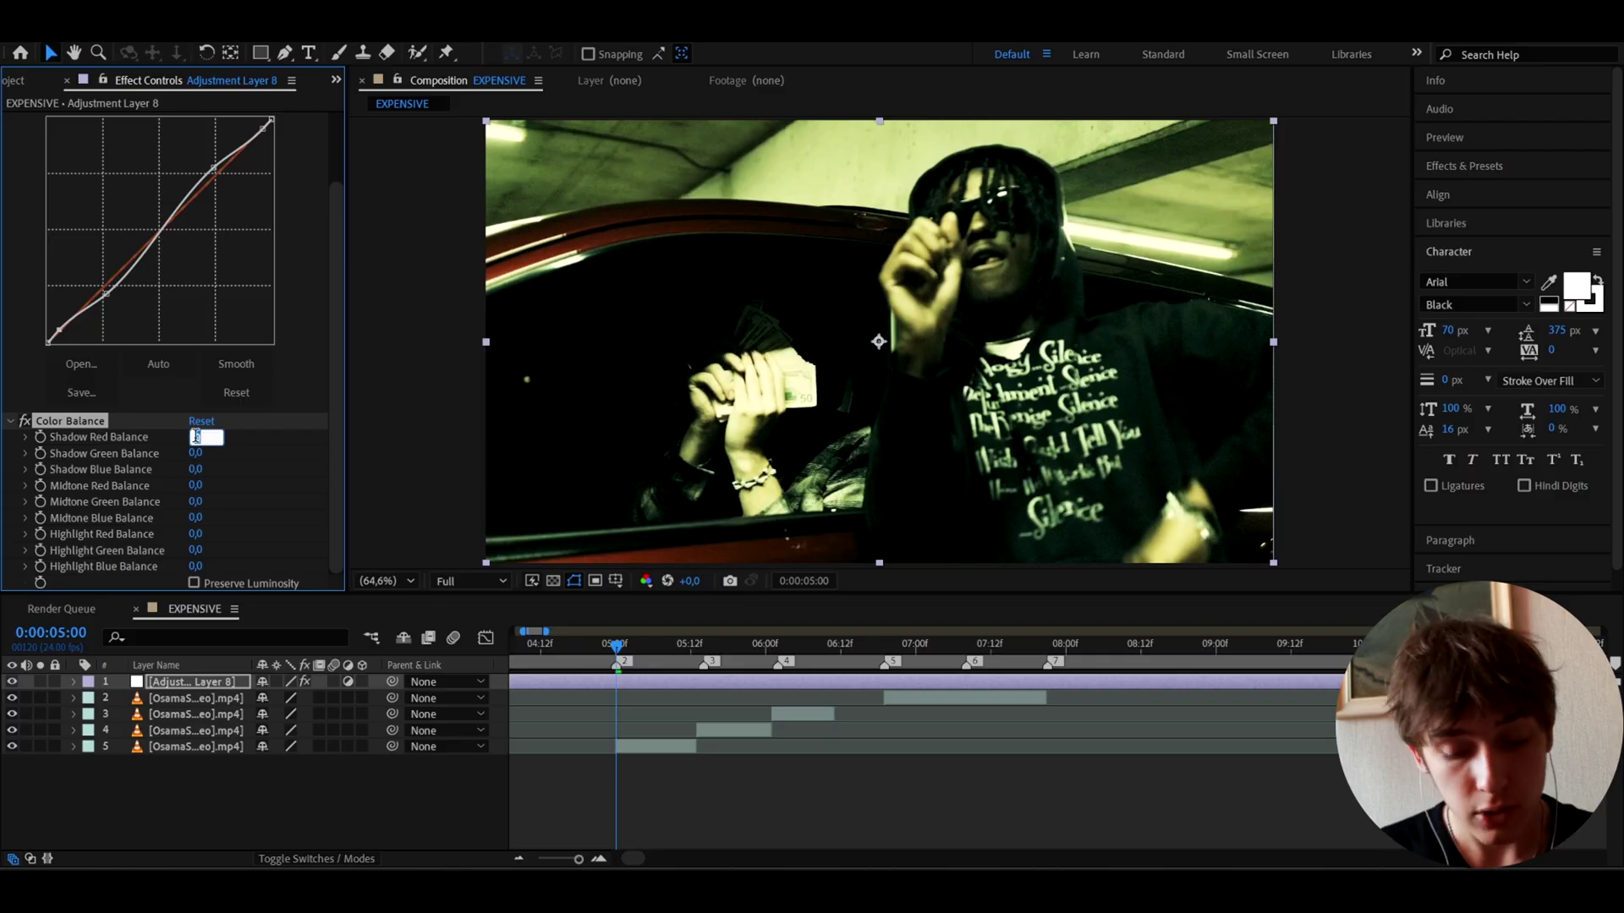
{"action": "type", "text": "1"}
{"action": "key", "text": "Return"}
{"action": "left_click", "coordinate": [196, 453]}
{"action": "type", "text": "-1"}
{"action": "key", "text": "Return"}
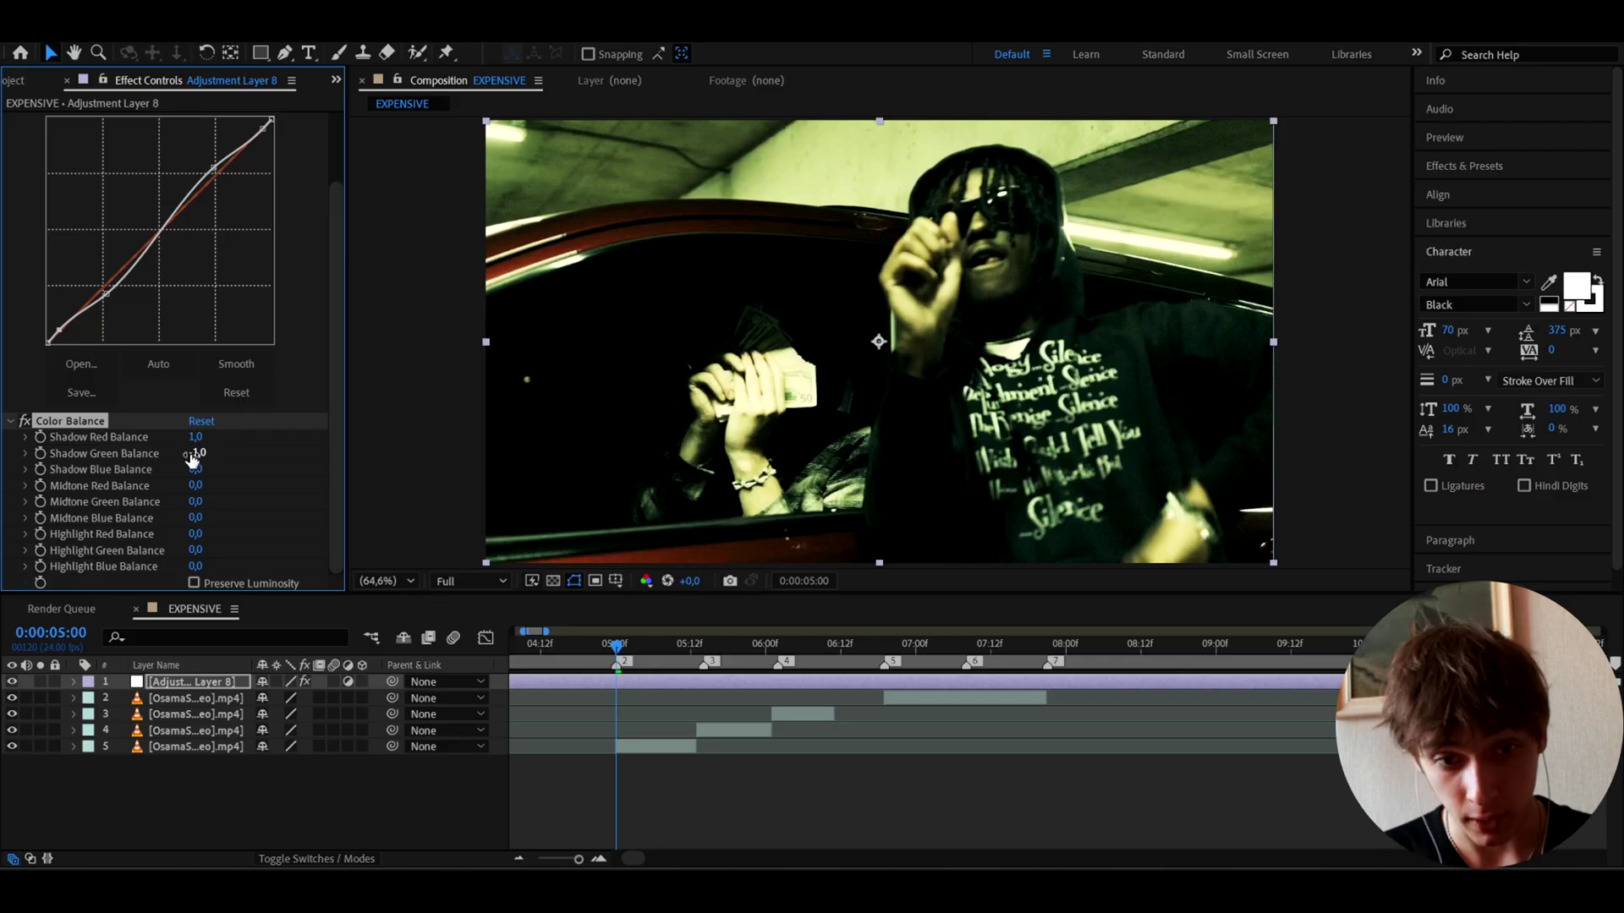
{"action": "left_click", "coordinate": [196, 469]}
{"action": "type", "text": "2"}
{"action": "key", "text": "Return"}
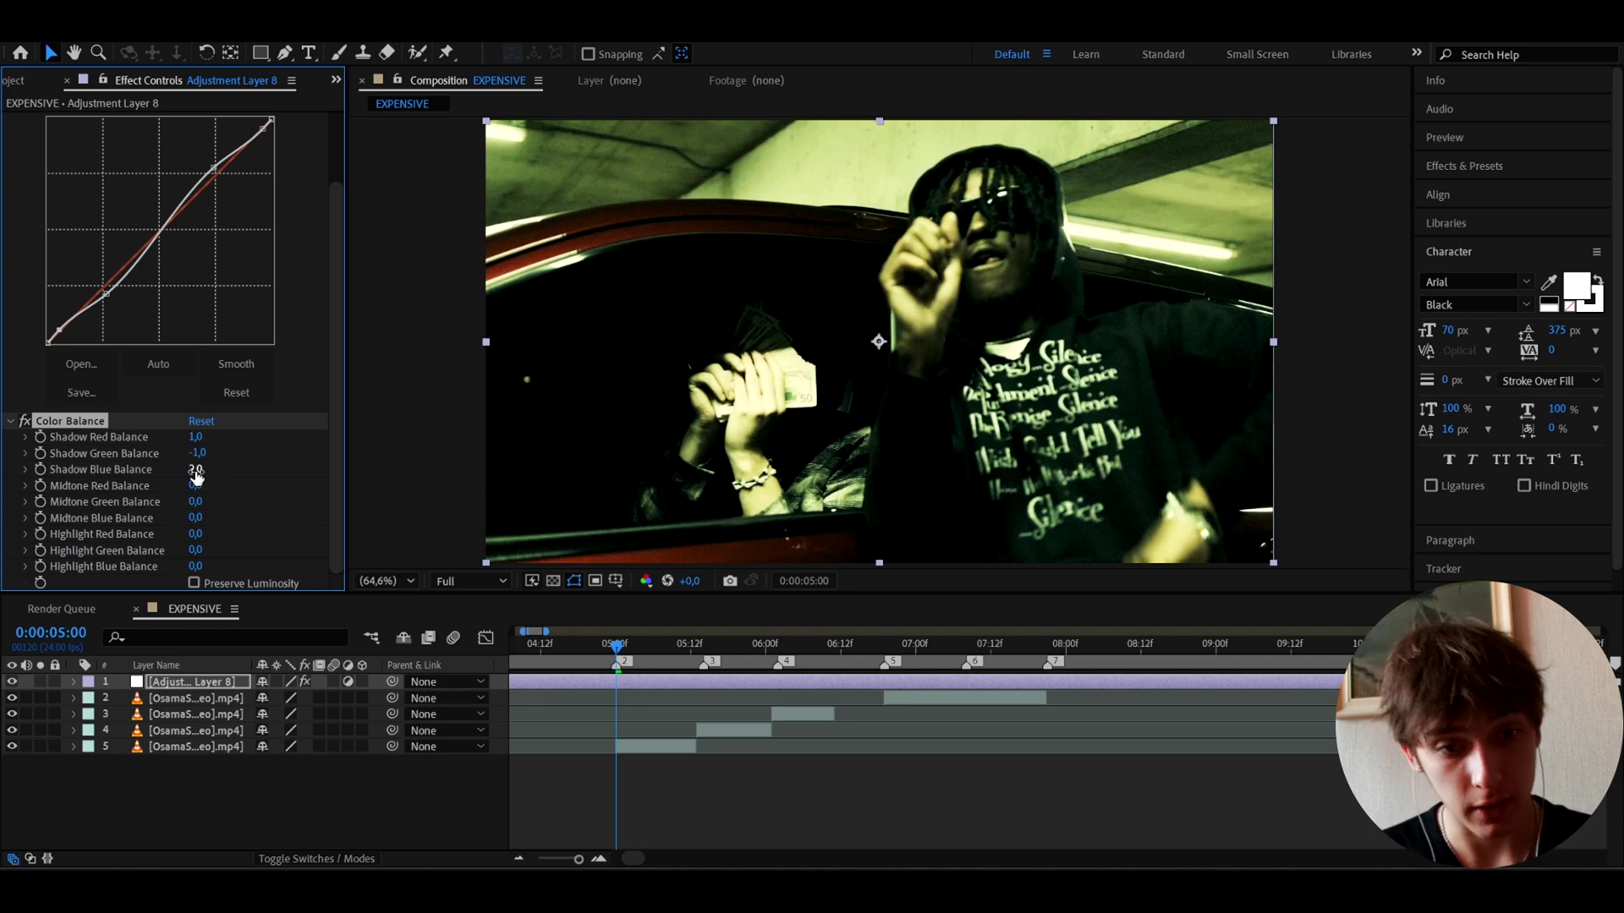
Step: Set the Color Balance midtones to red 1, green -1 and blue 2
{"action": "left_click", "coordinate": [195, 486]}
{"action": "type", "text": "1"}
{"action": "key", "text": "Return"}
{"action": "left_click", "coordinate": [194, 502]}
{"action": "type", "text": "-1"}
{"action": "key", "text": "Return"}
{"action": "left_click", "coordinate": [194, 518]}
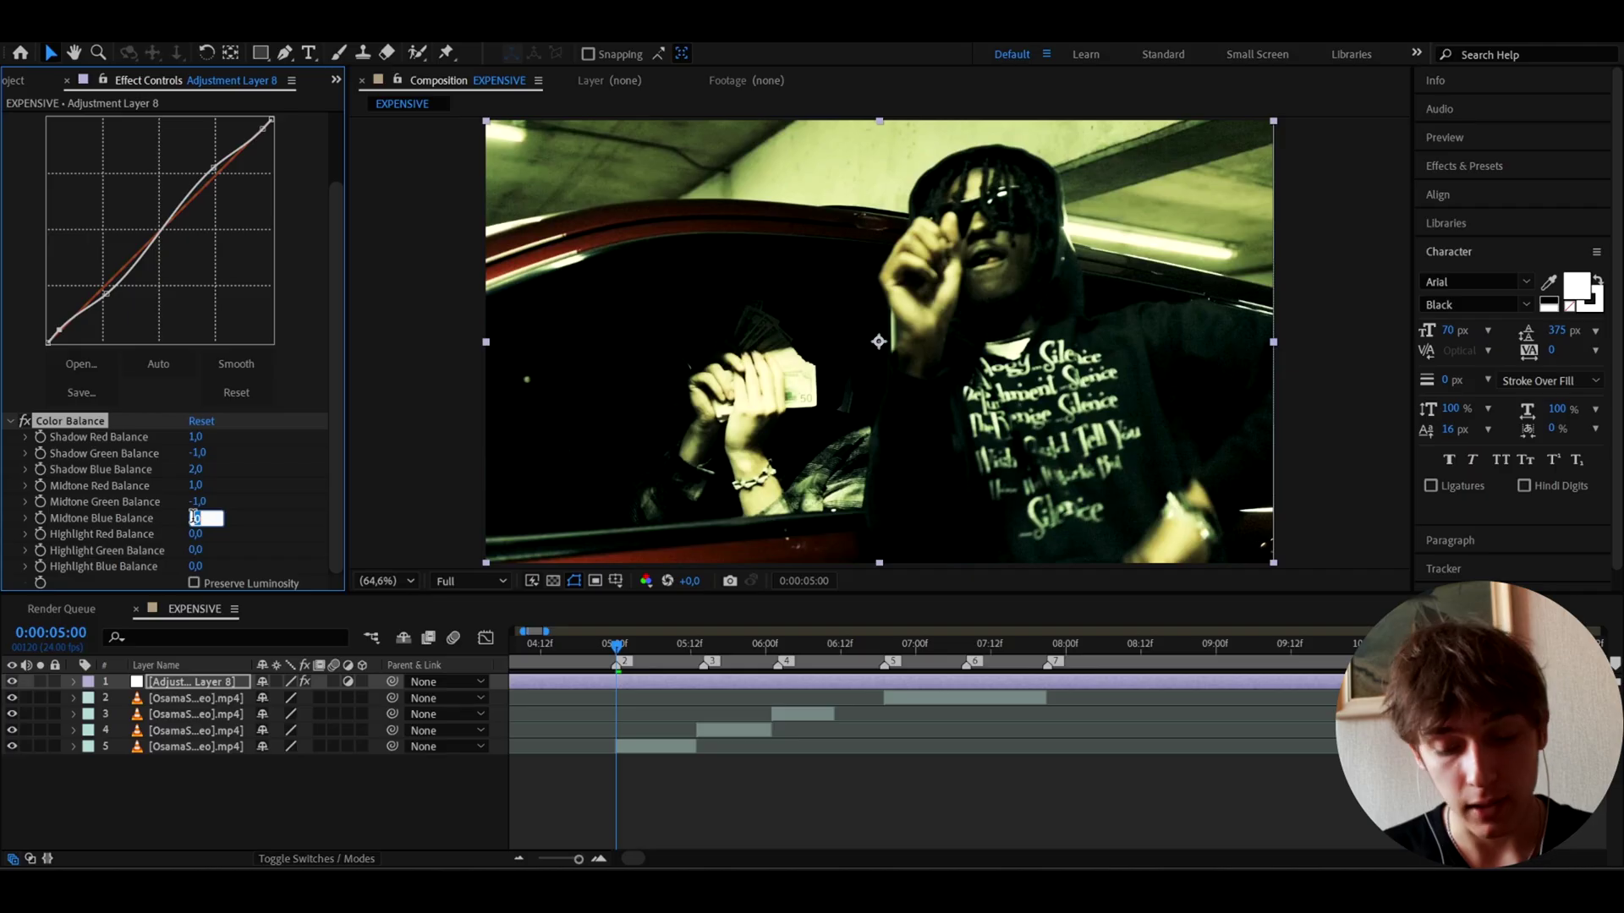
{"action": "type", "text": "2"}
{"action": "key", "text": "Return"}
Step: Set the Color Balance highlights to red 1, green -1 and blue 2
{"action": "left_click", "coordinate": [194, 534]}
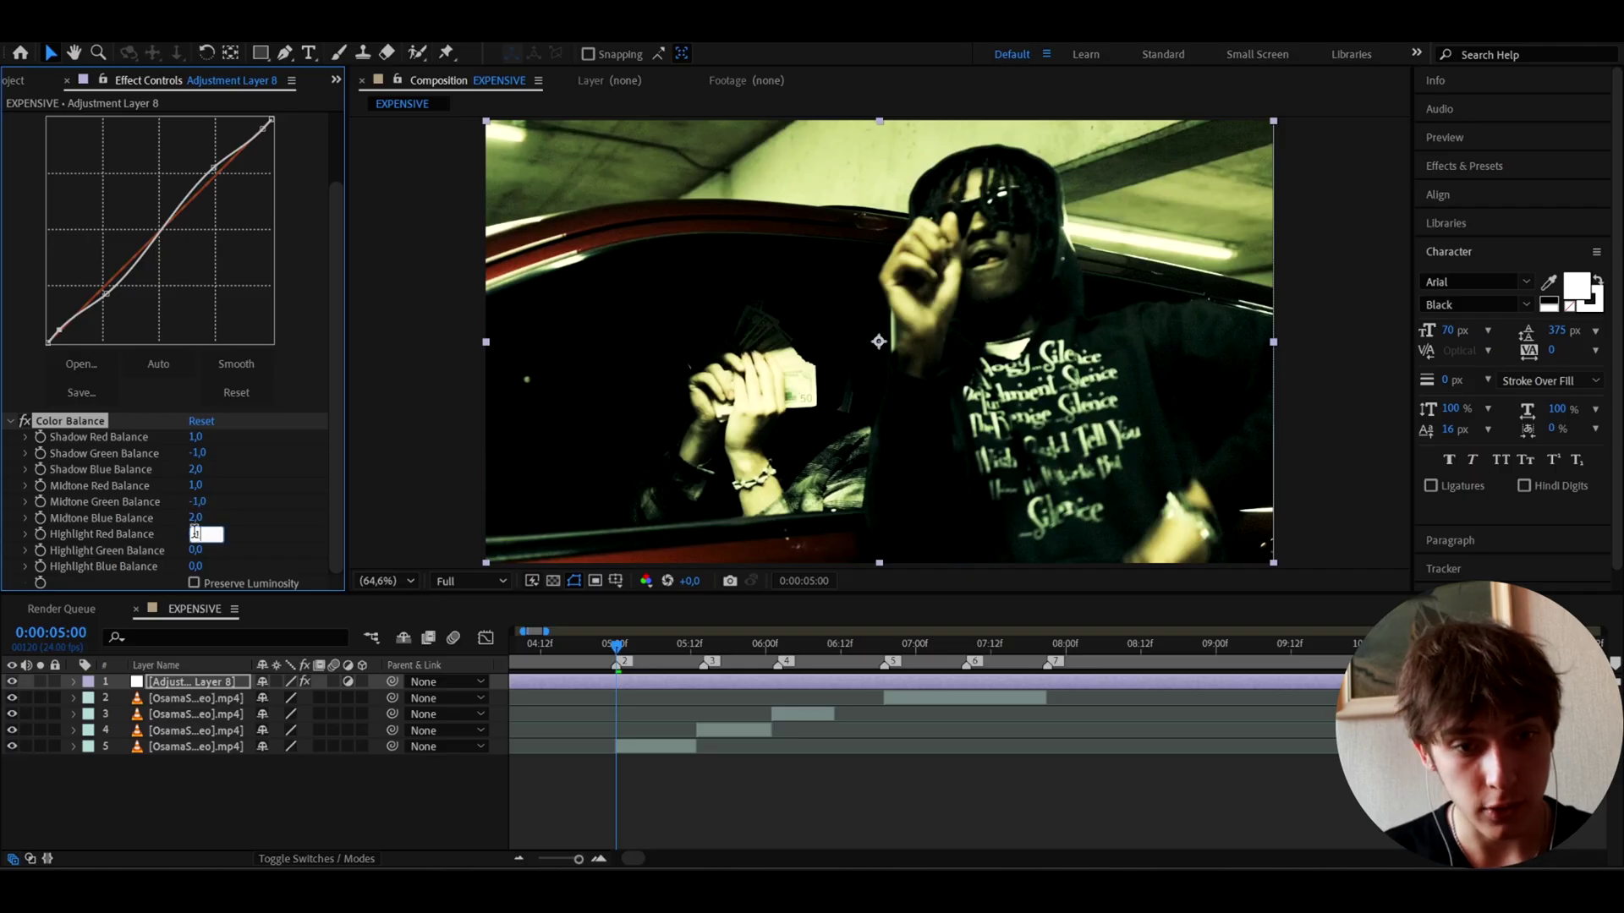
{"action": "type", "text": "1"}
{"action": "key", "text": "Return"}
{"action": "left_click", "coordinate": [194, 550]}
{"action": "type", "text": "-1"}
{"action": "key", "text": "Return"}
{"action": "left_click", "coordinate": [193, 566]}
{"action": "type", "text": "2"}
{"action": "key", "text": "Return"}
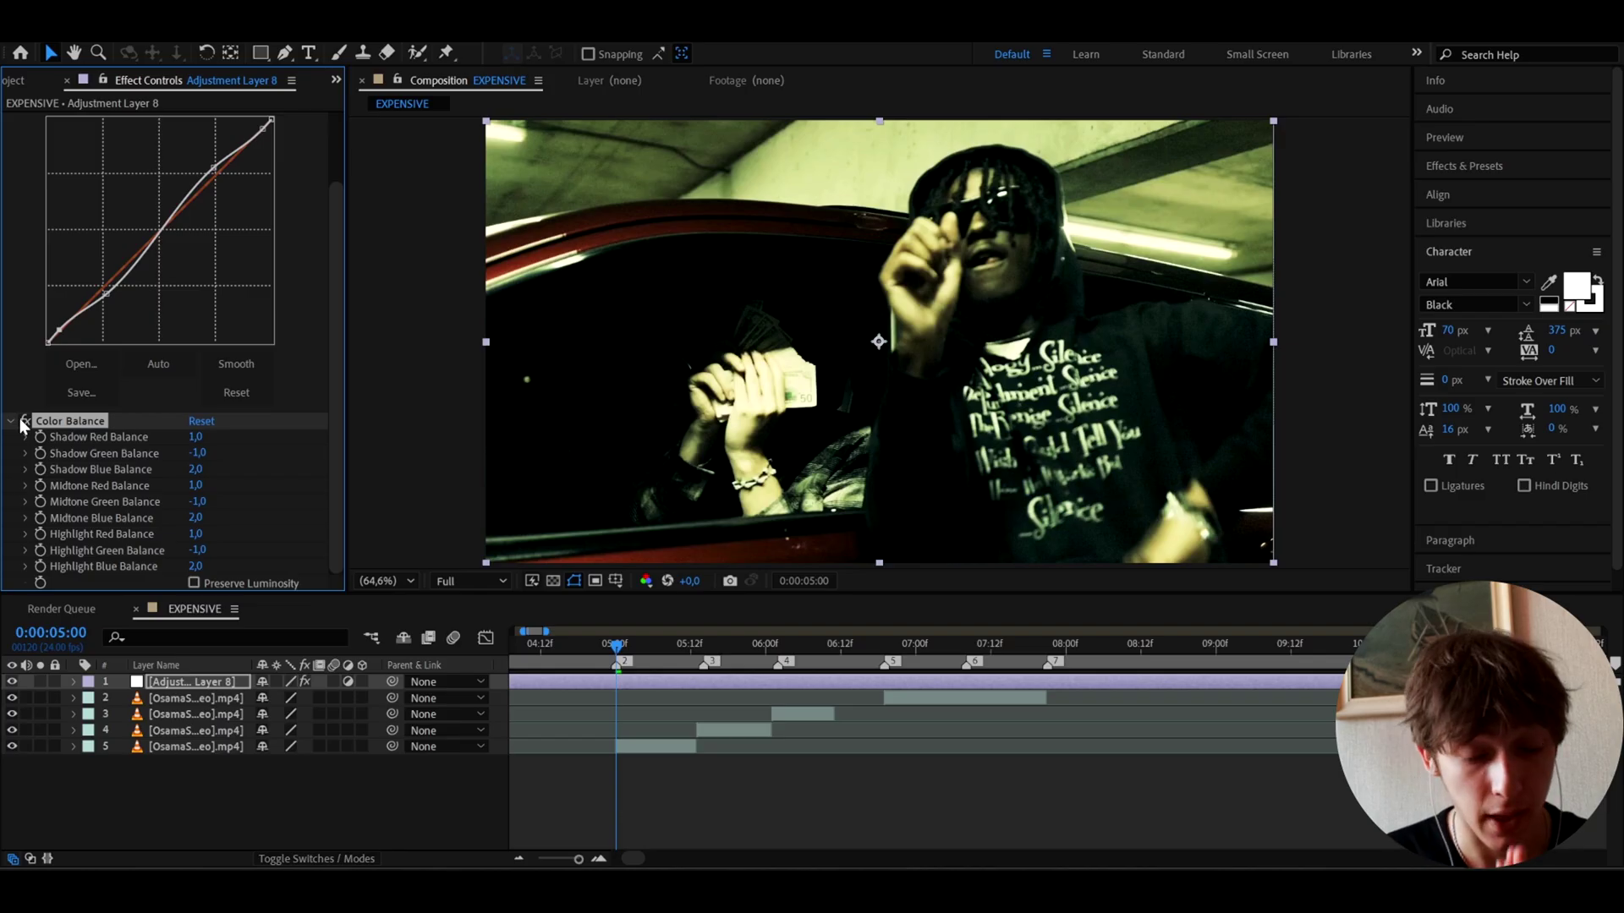
Step: Apply the uni.Heatwave effect to the adjustment layer
{"action": "left_click", "coordinate": [589, 680]}
{"action": "key", "text": "ctrl+space"}
{"action": "type", "text": "uni.heat"}
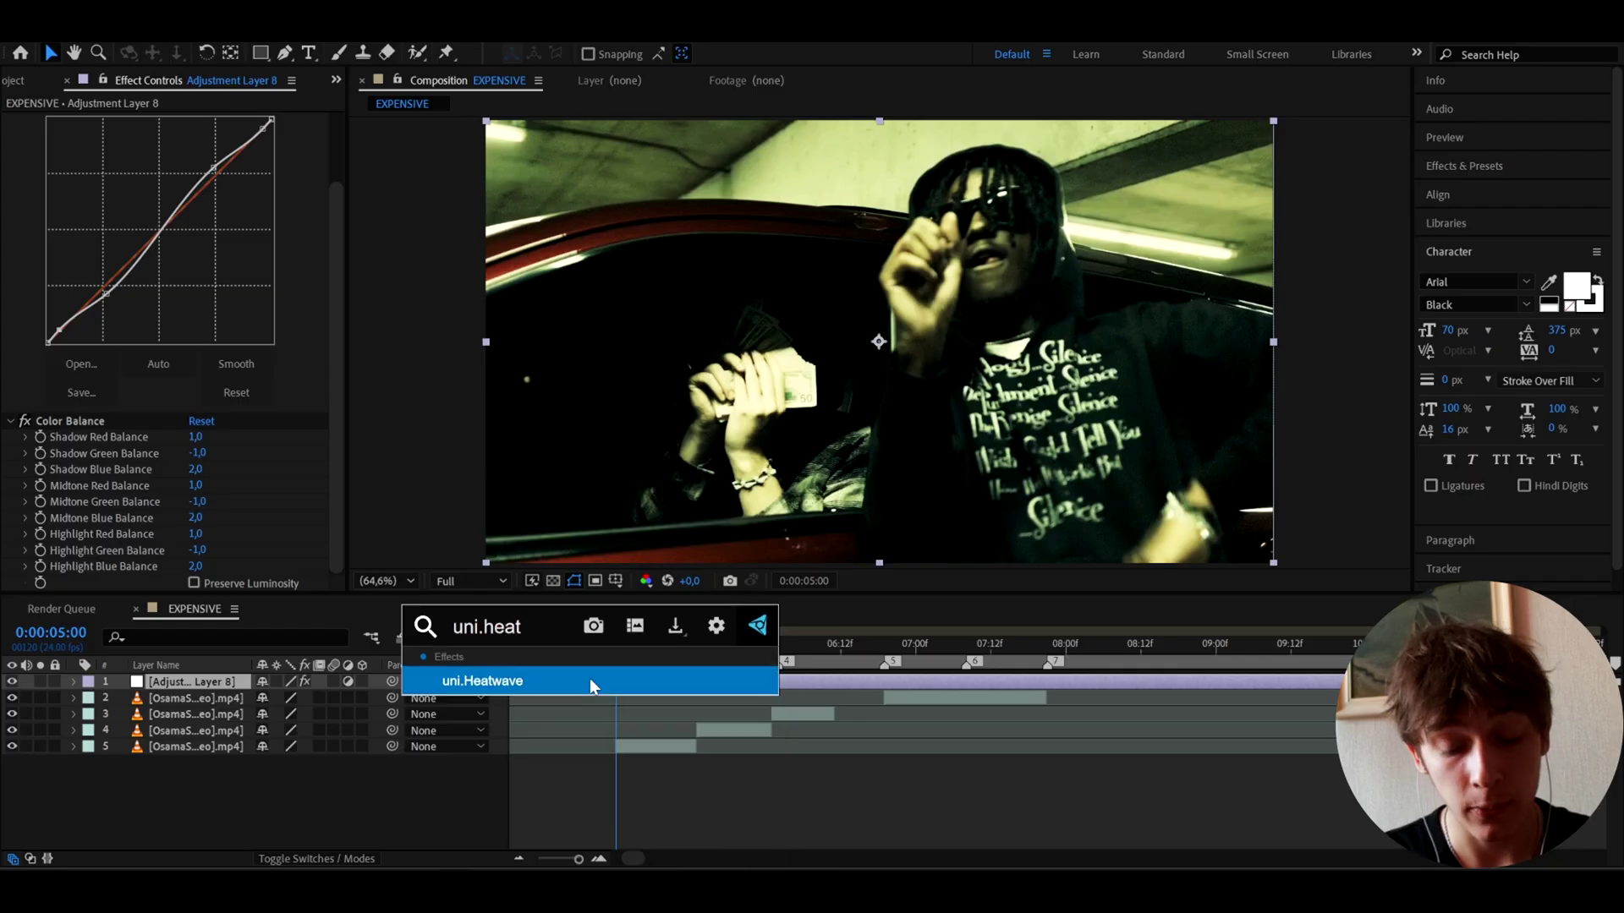
{"action": "key", "text": "Return"}
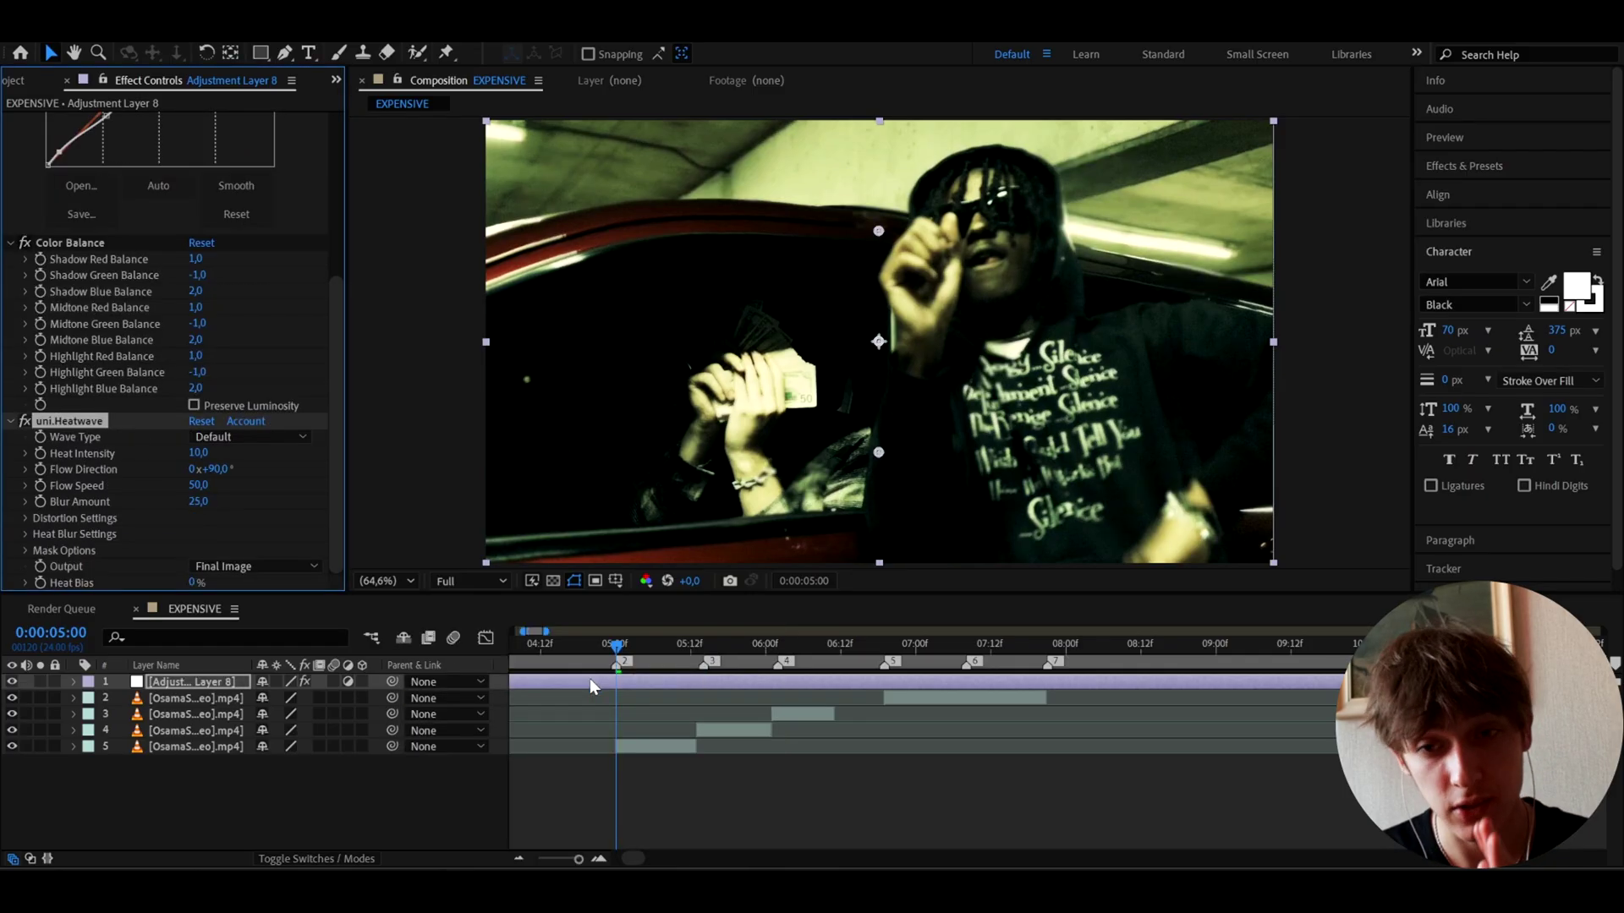
Step: Set the heatwave's Heat Intensity to 5, Flow Speed to 65 and Blur Amount to 20, and preview the composition
{"action": "left_click", "coordinate": [195, 454]}
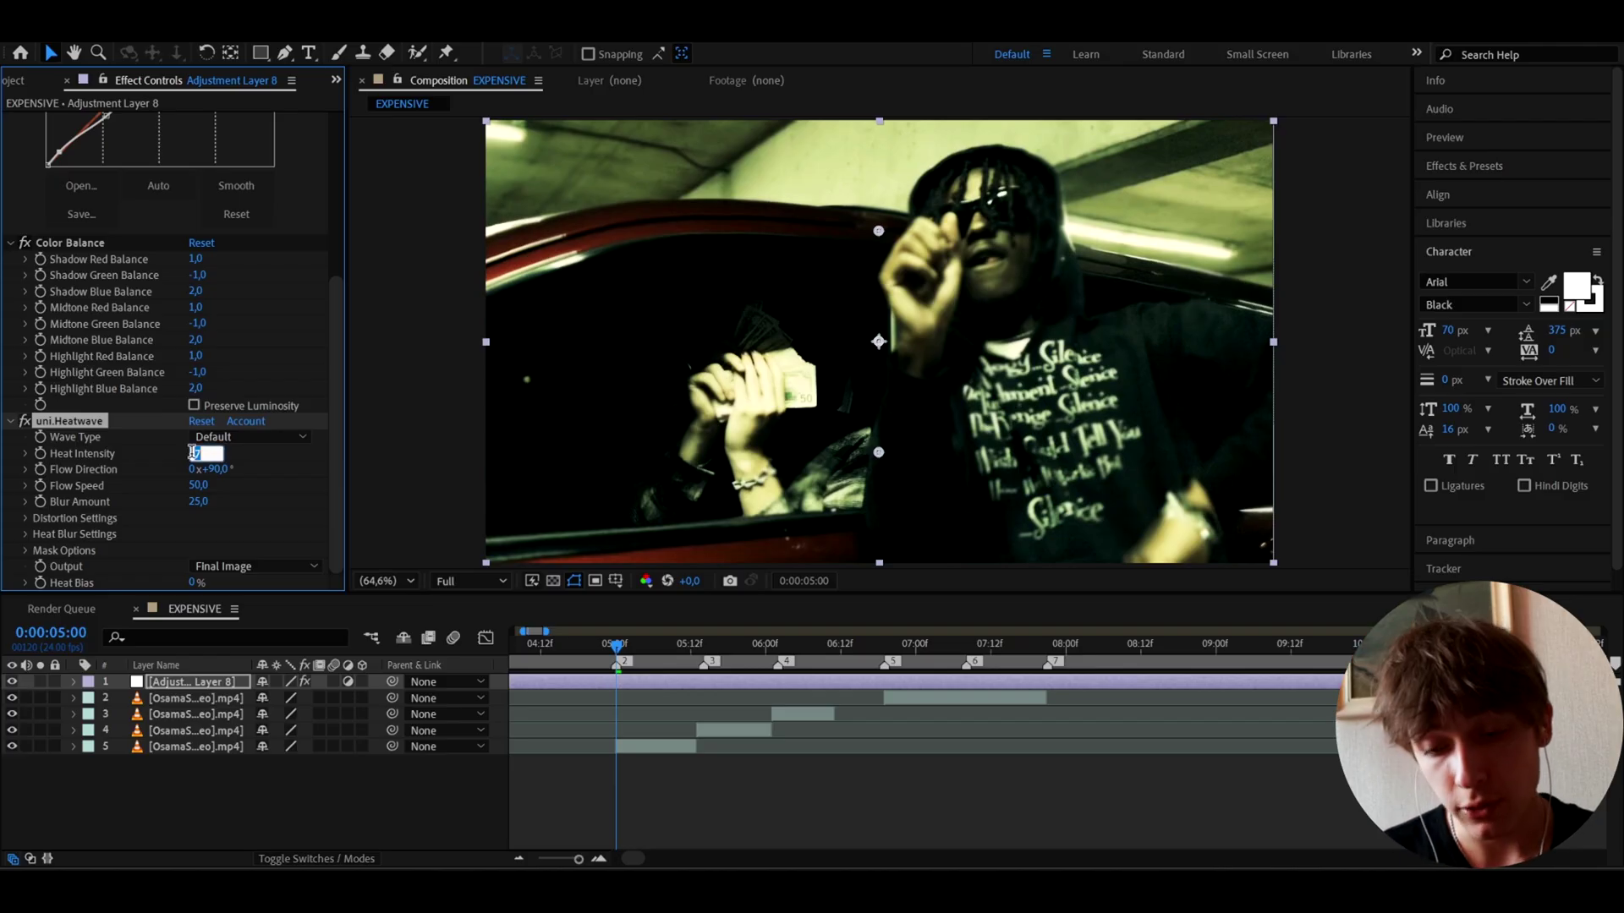
{"action": "type", "text": "5"}
{"action": "key", "text": "Return"}
{"action": "left_click", "coordinate": [199, 486]}
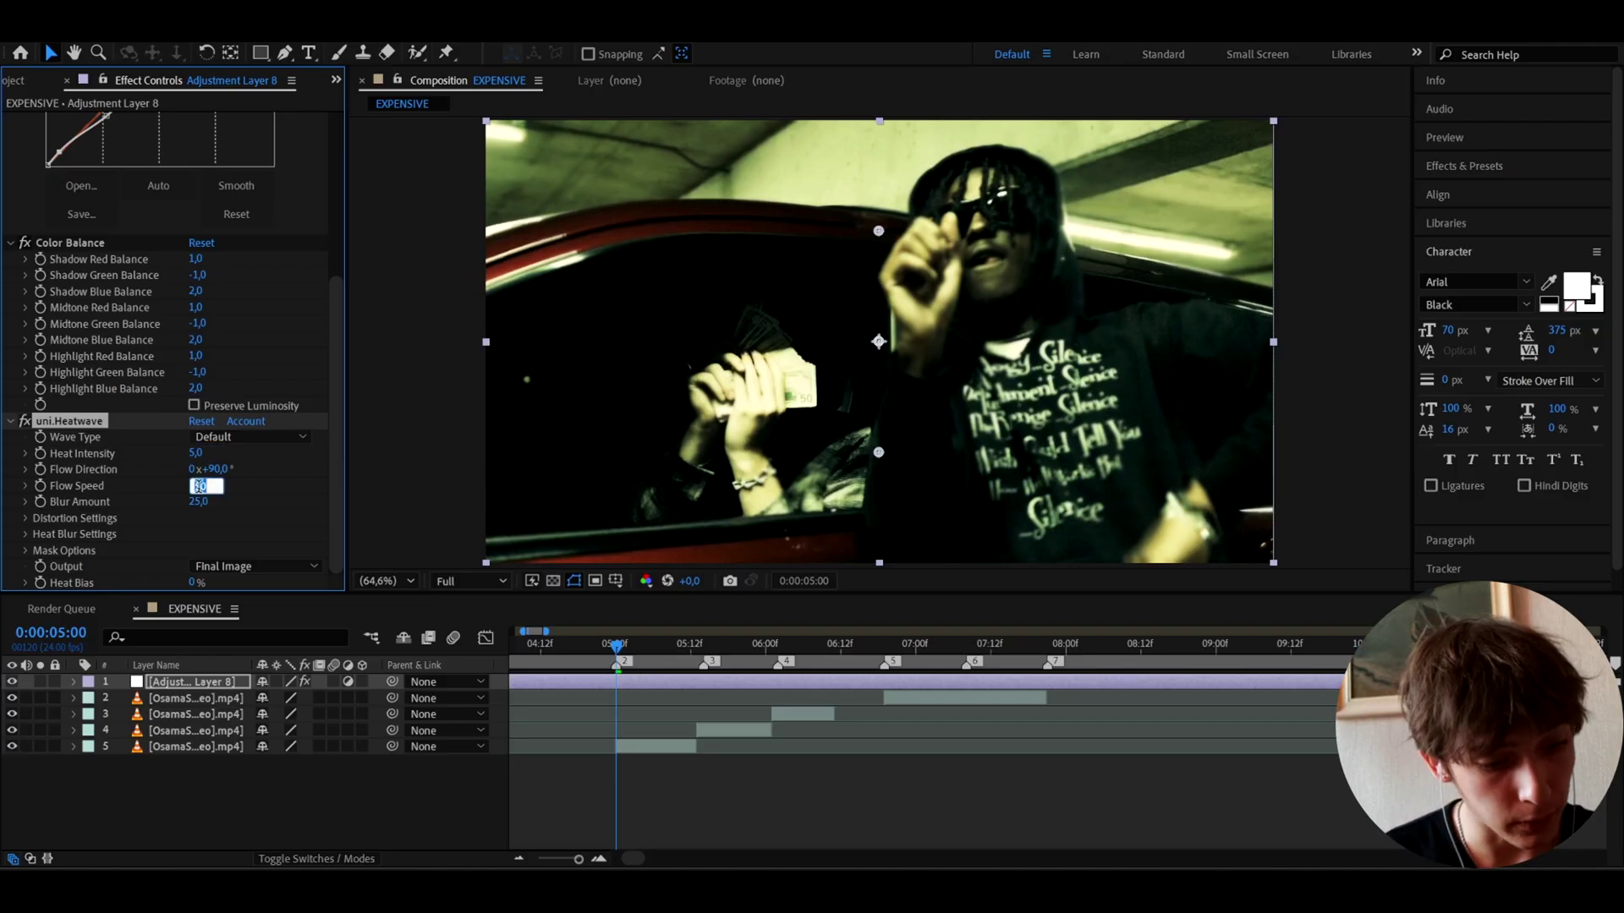
{"action": "type", "text": "65"}
{"action": "key", "text": "Return"}
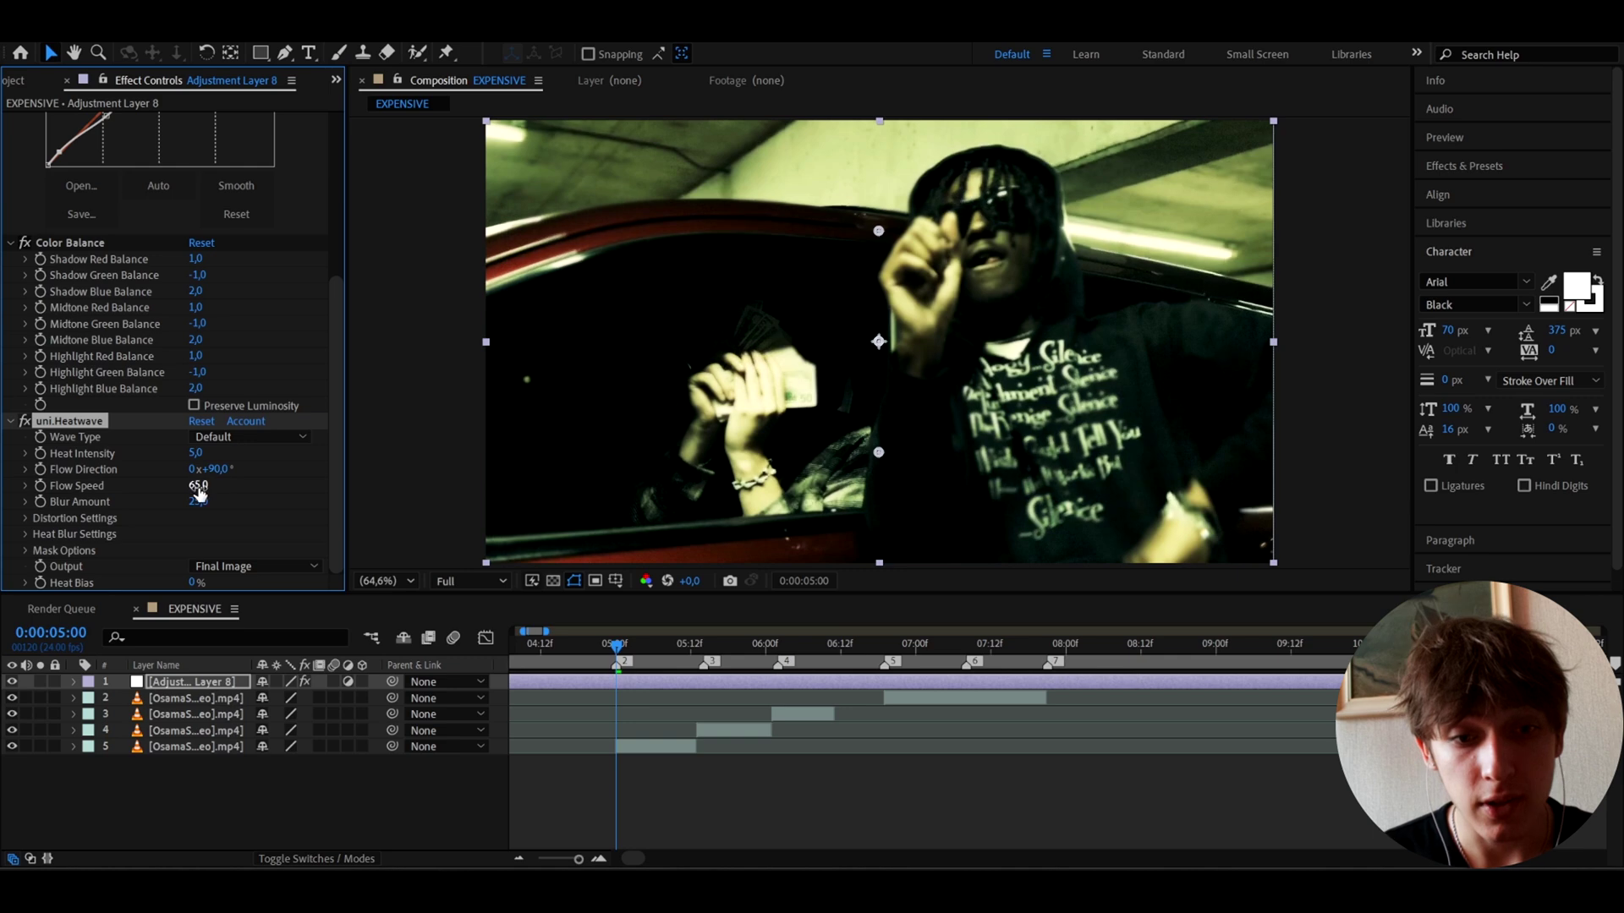
{"action": "left_click", "coordinate": [197, 501]}
{"action": "type", "text": "20"}
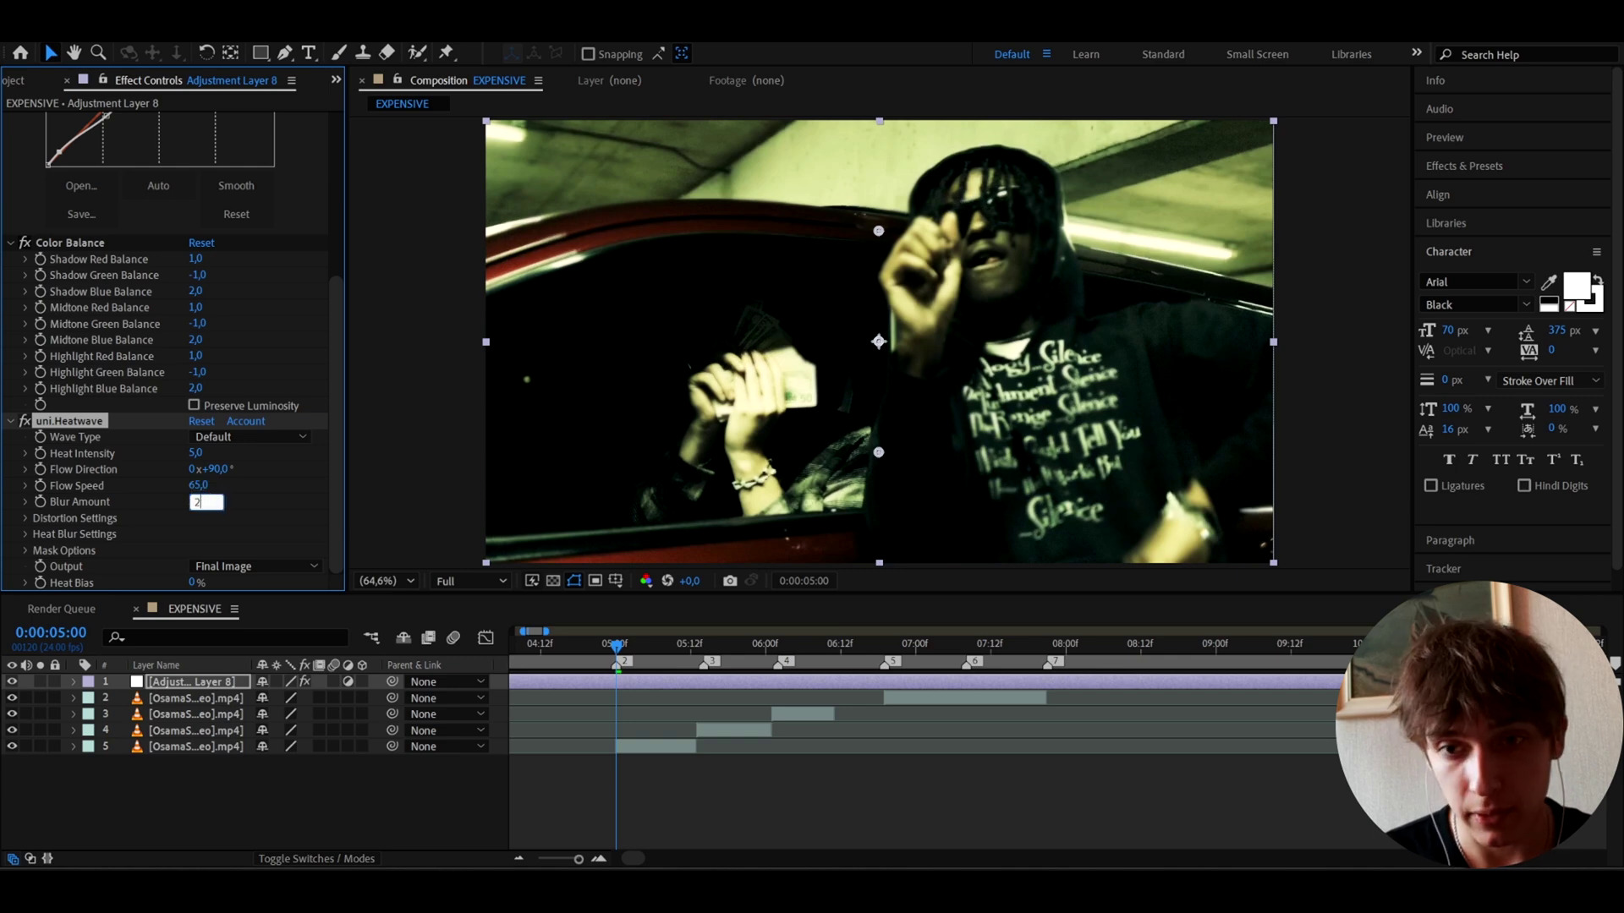
{"action": "key", "text": "space"}
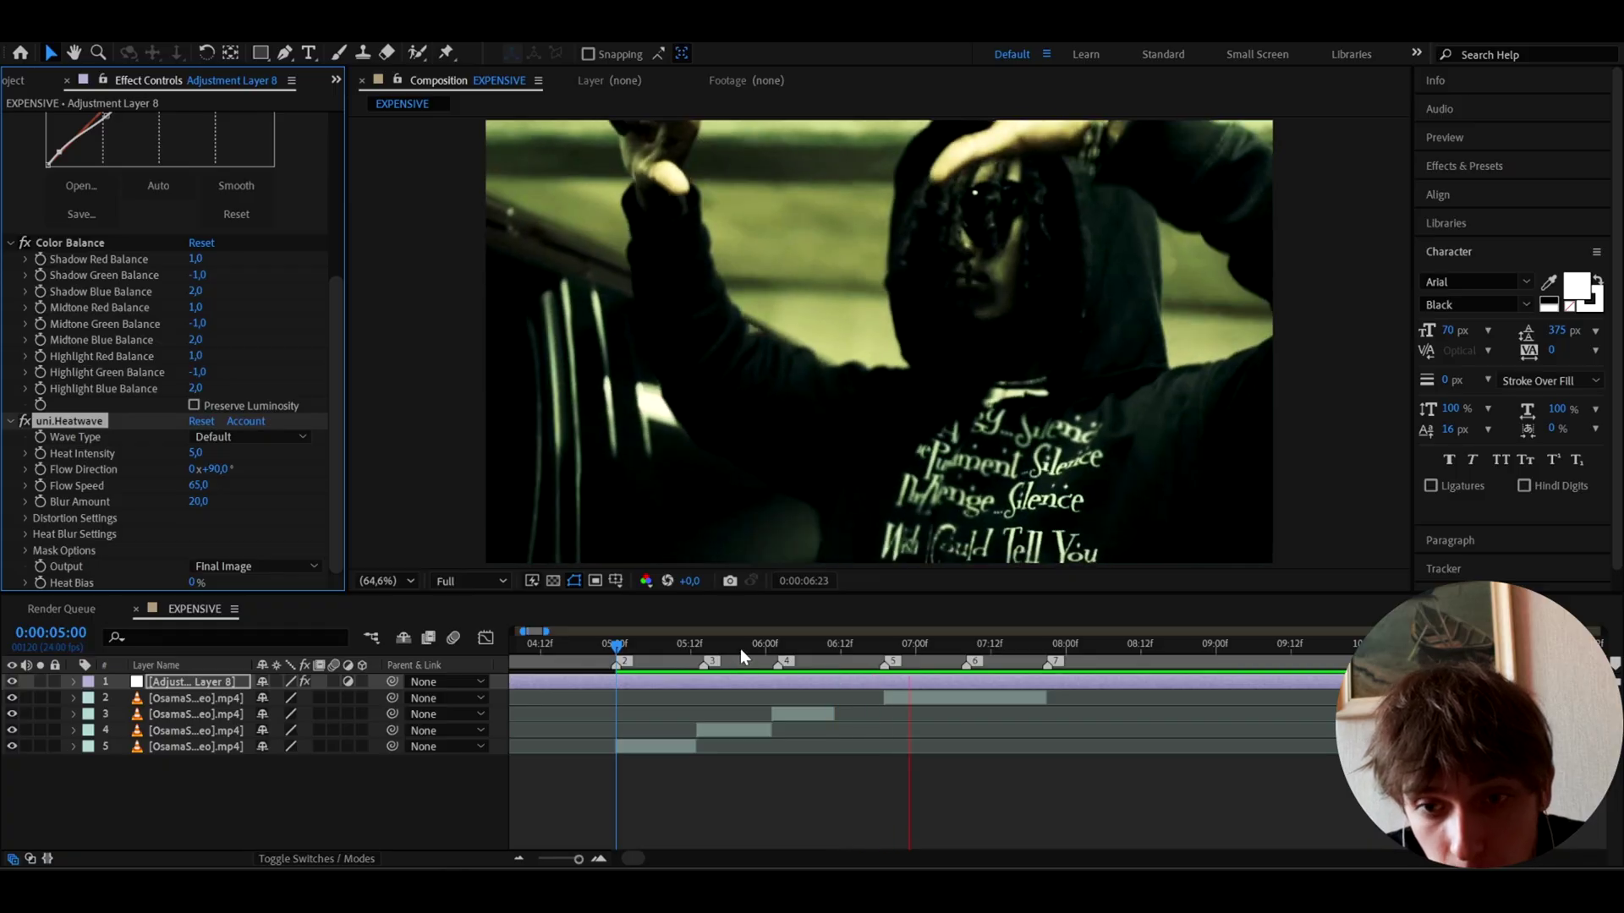
Step: Apply the CC Vignette effect to the adjustment layer and set its Amount to 80
{"action": "left_click", "coordinate": [632, 681]}
{"action": "key", "text": "Page_Up"}
{"action": "key", "text": "Page_Up"}
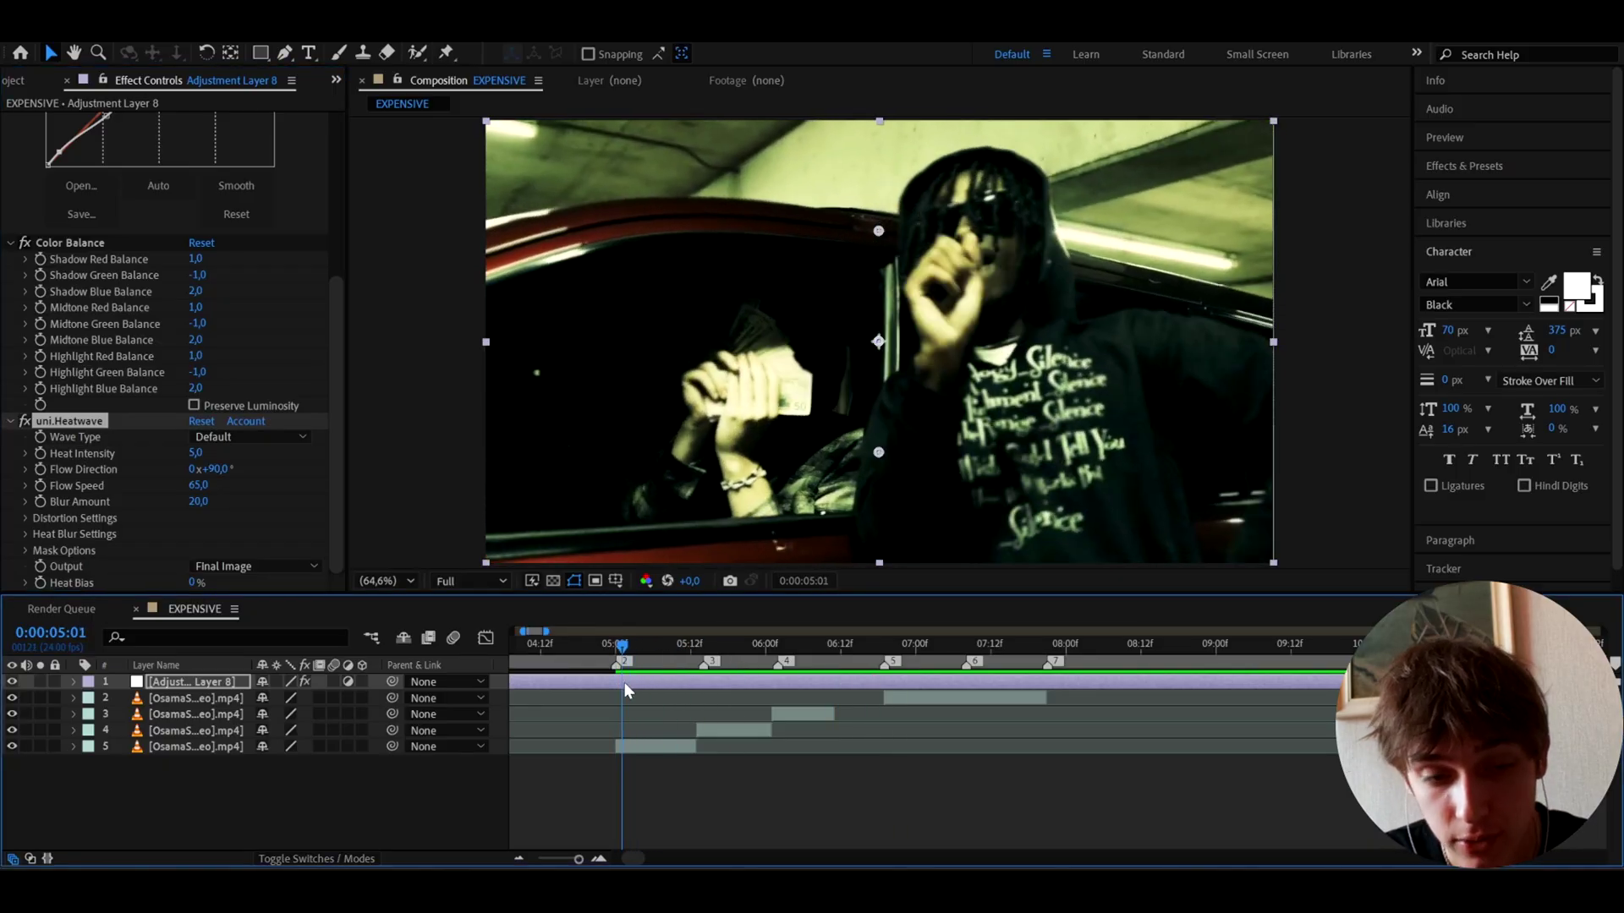
{"action": "key", "text": "ctrl+space"}
{"action": "type", "text": "cc vig"}
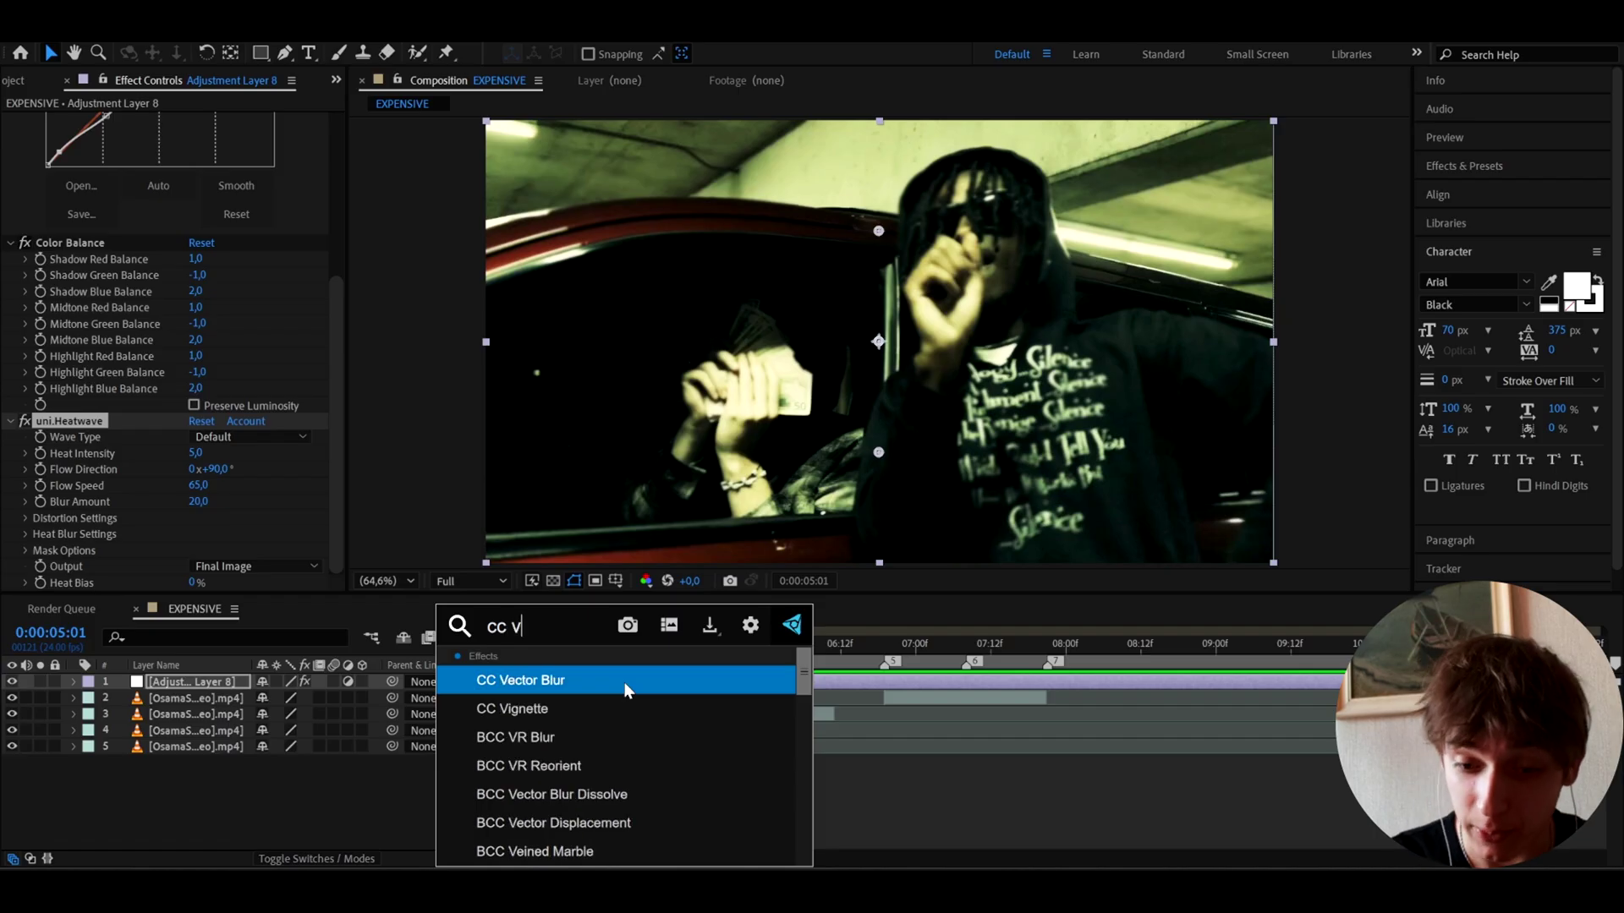
{"action": "left_click", "coordinate": [628, 689]}
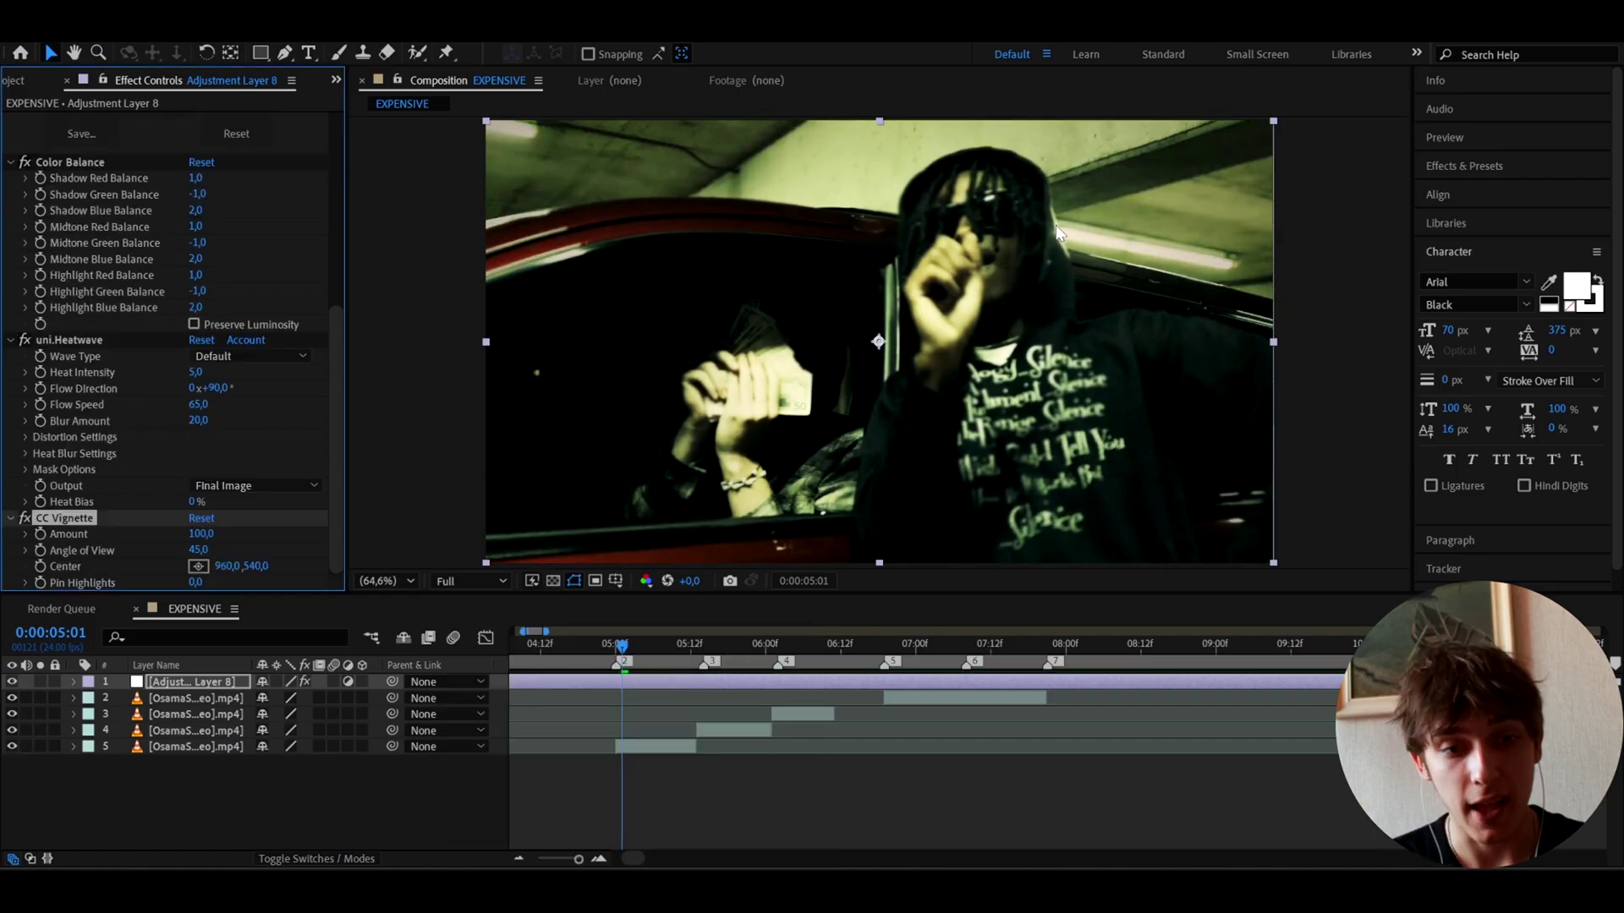
{"action": "left_click_drag", "start_coordinate": [197, 537], "coordinate": [194, 538]}
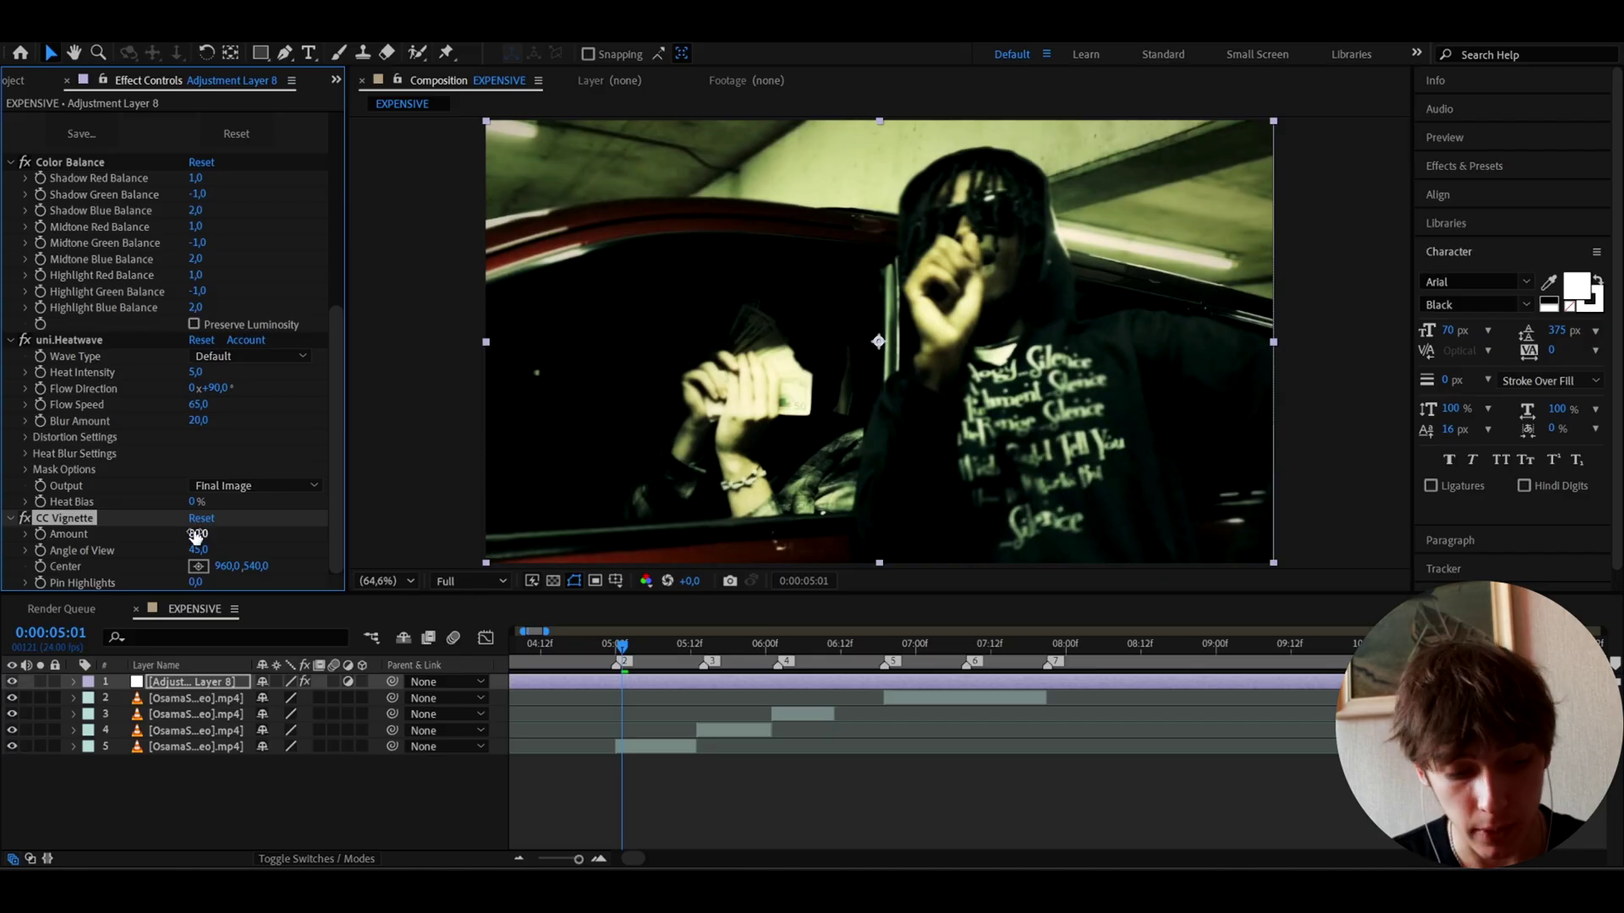
Step: Apply the S_Flicker effect to the adjustment layer and set its Amplitude to 0,15
{"action": "key", "text": "ctrl+space"}
{"action": "type", "text": "s_f"}
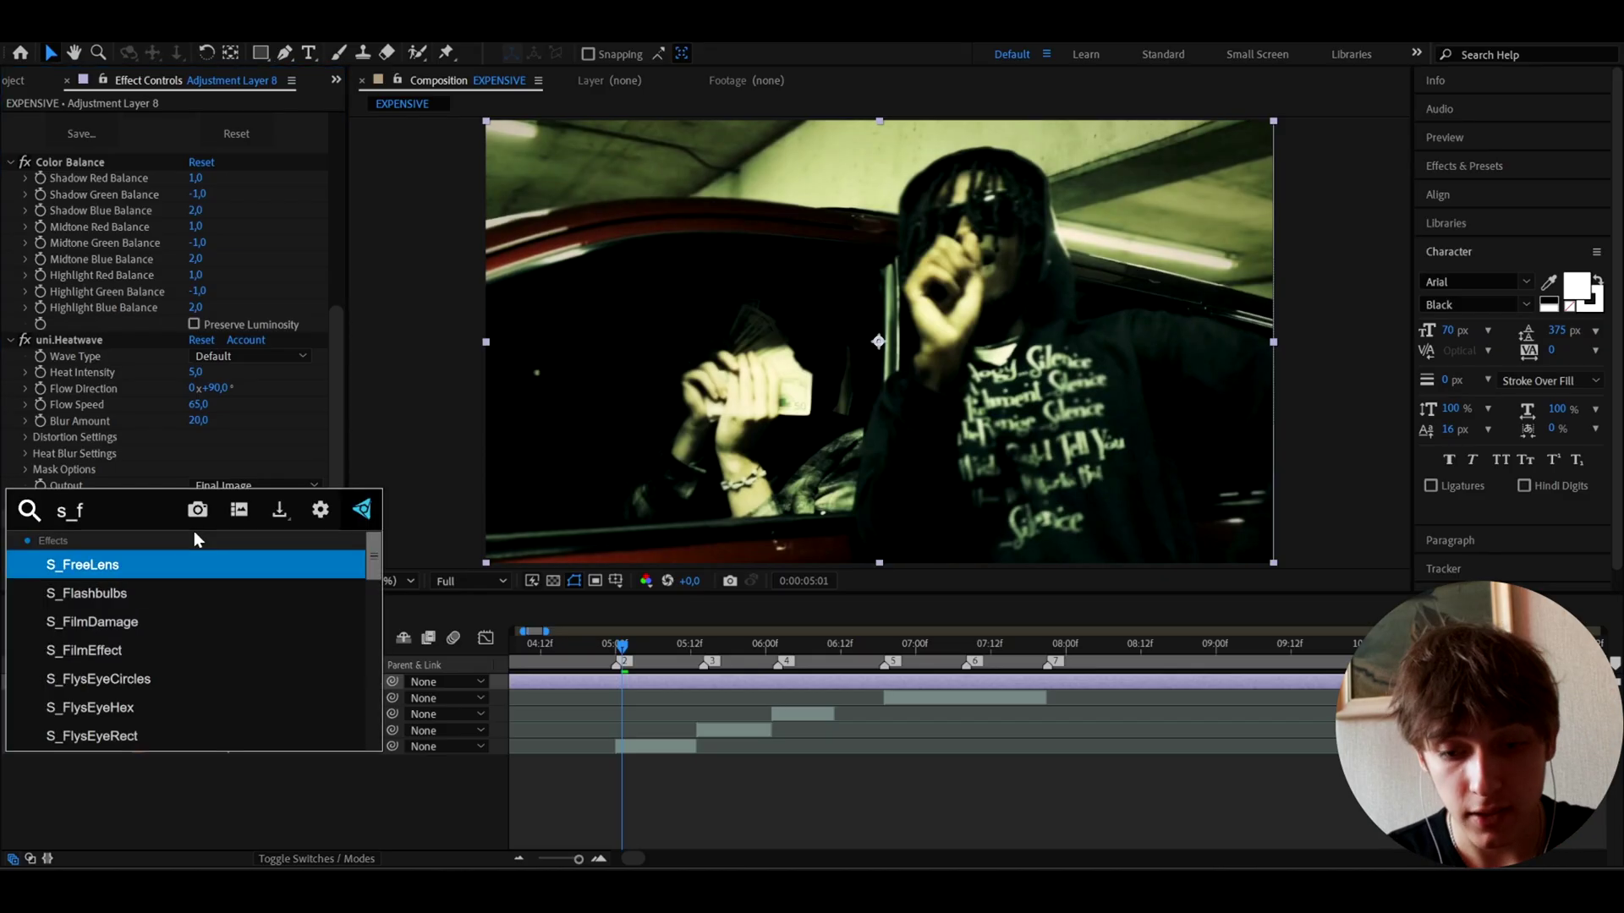
{"action": "type", "text": "licker"}
{"action": "left_click", "coordinate": [179, 565]}
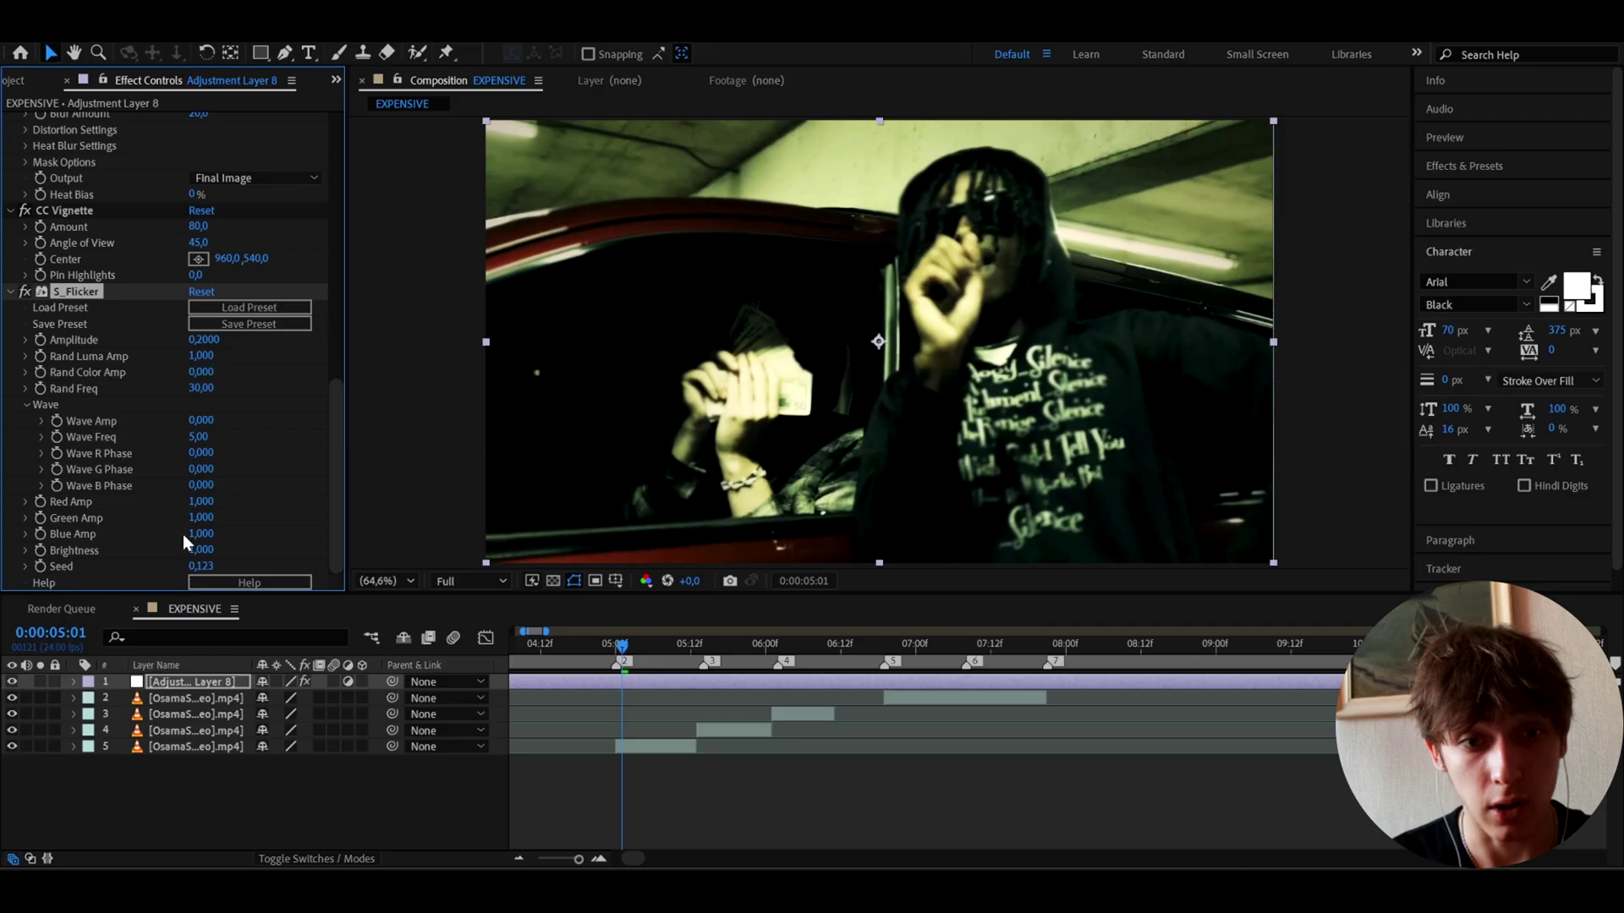
{"action": "left_click", "coordinate": [203, 339]}
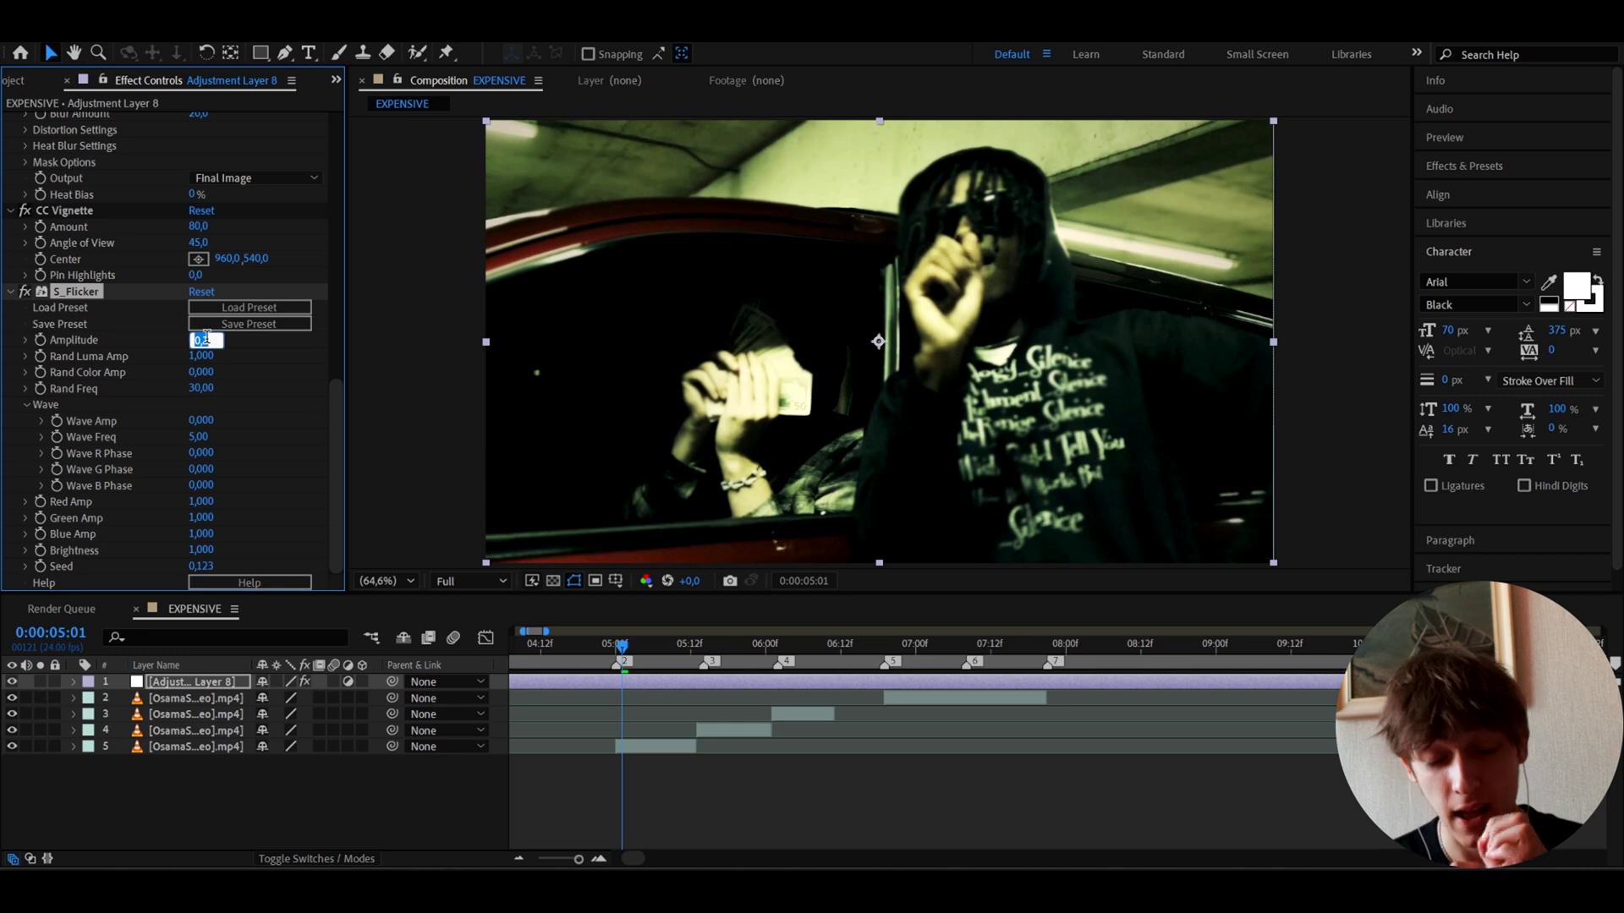
{"action": "type", "text": "0,15"}
{"action": "key", "text": "Return"}
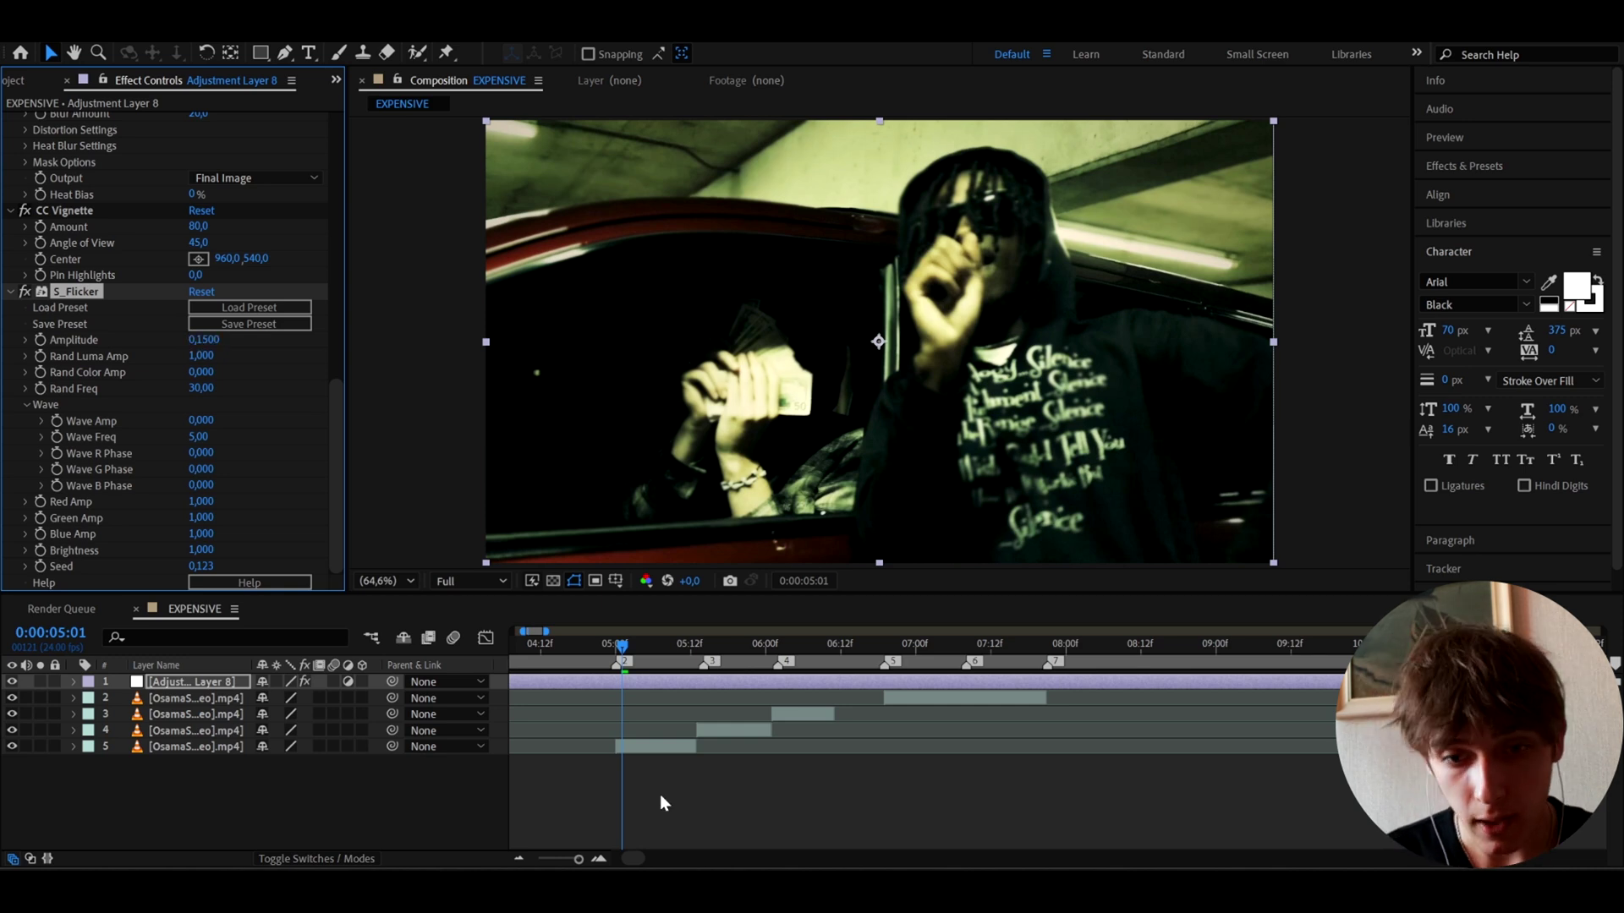
Step: Play back the clips to check the flicker and park the playhead at 0:00:05:03
{"action": "left_click", "coordinate": [592, 677]}
{"action": "key", "text": "space"}
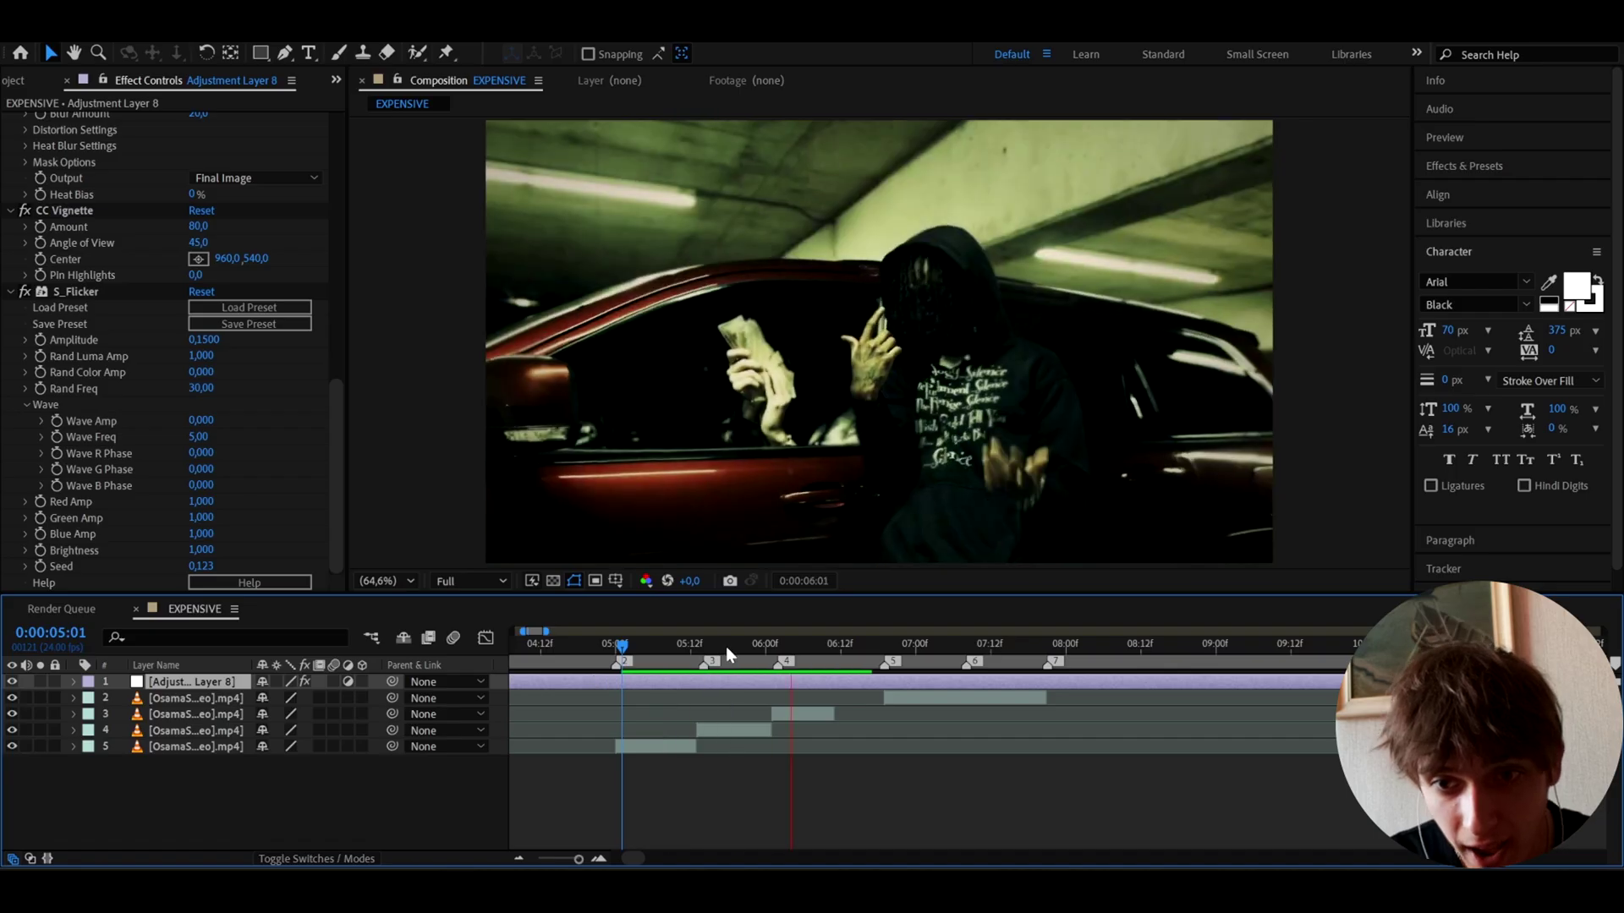
{"action": "left_click_drag", "start_coordinate": [739, 663], "coordinate": [636, 663]}
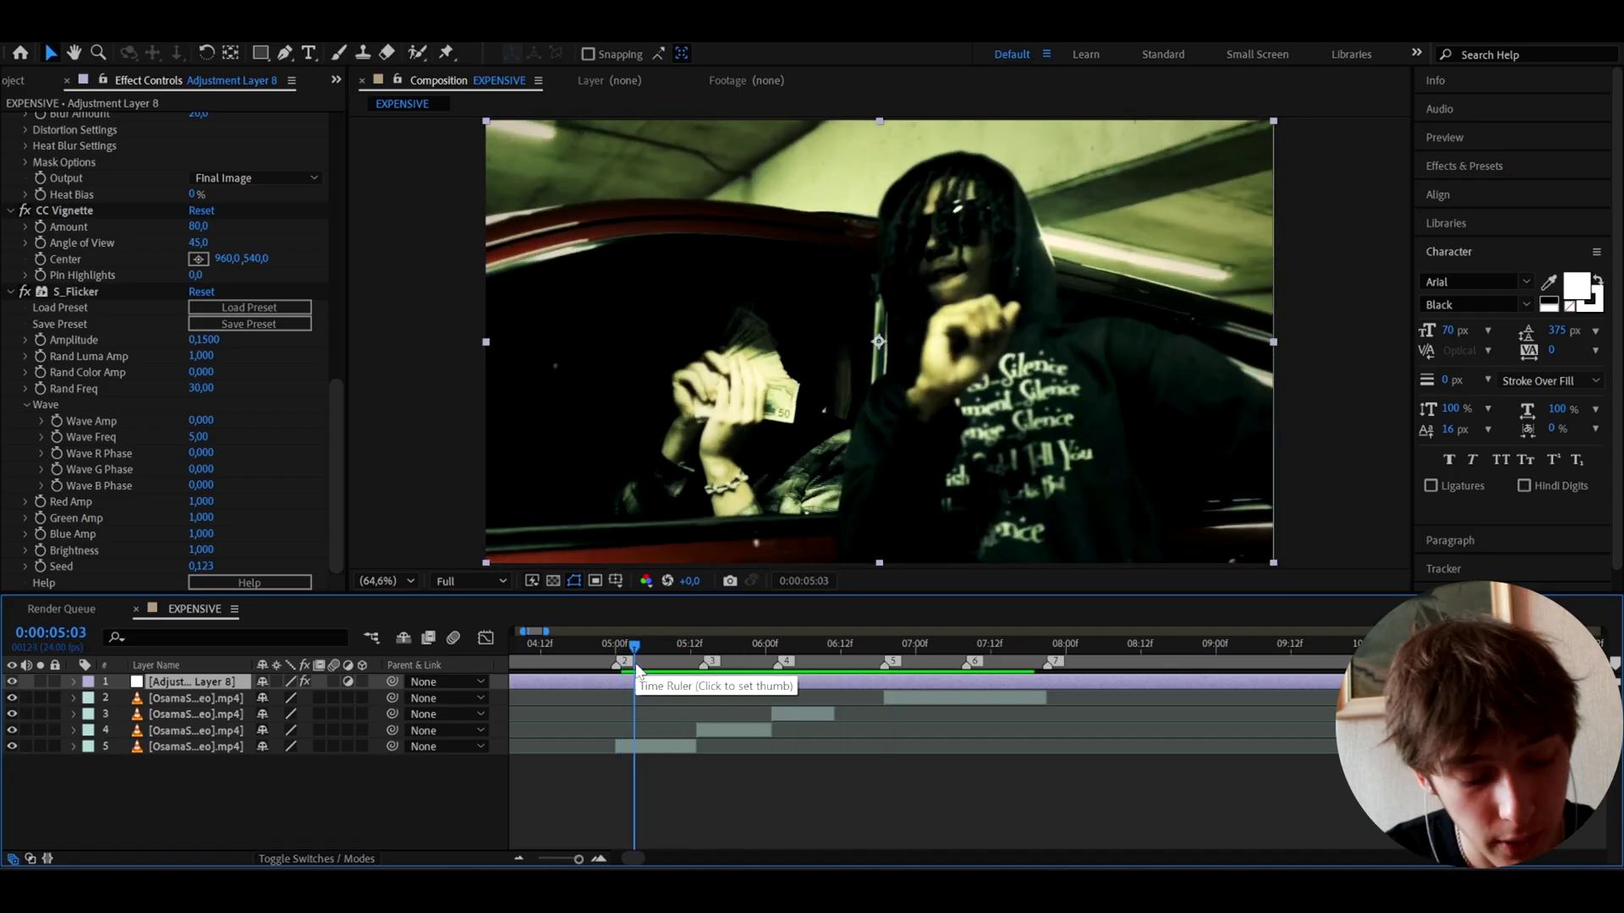
Step: Apply the Sharpen effect to the adjustment layer and set its Sharpen Amount to 15
{"action": "key", "text": "ctrl+space"}
{"action": "type", "text": "shar"}
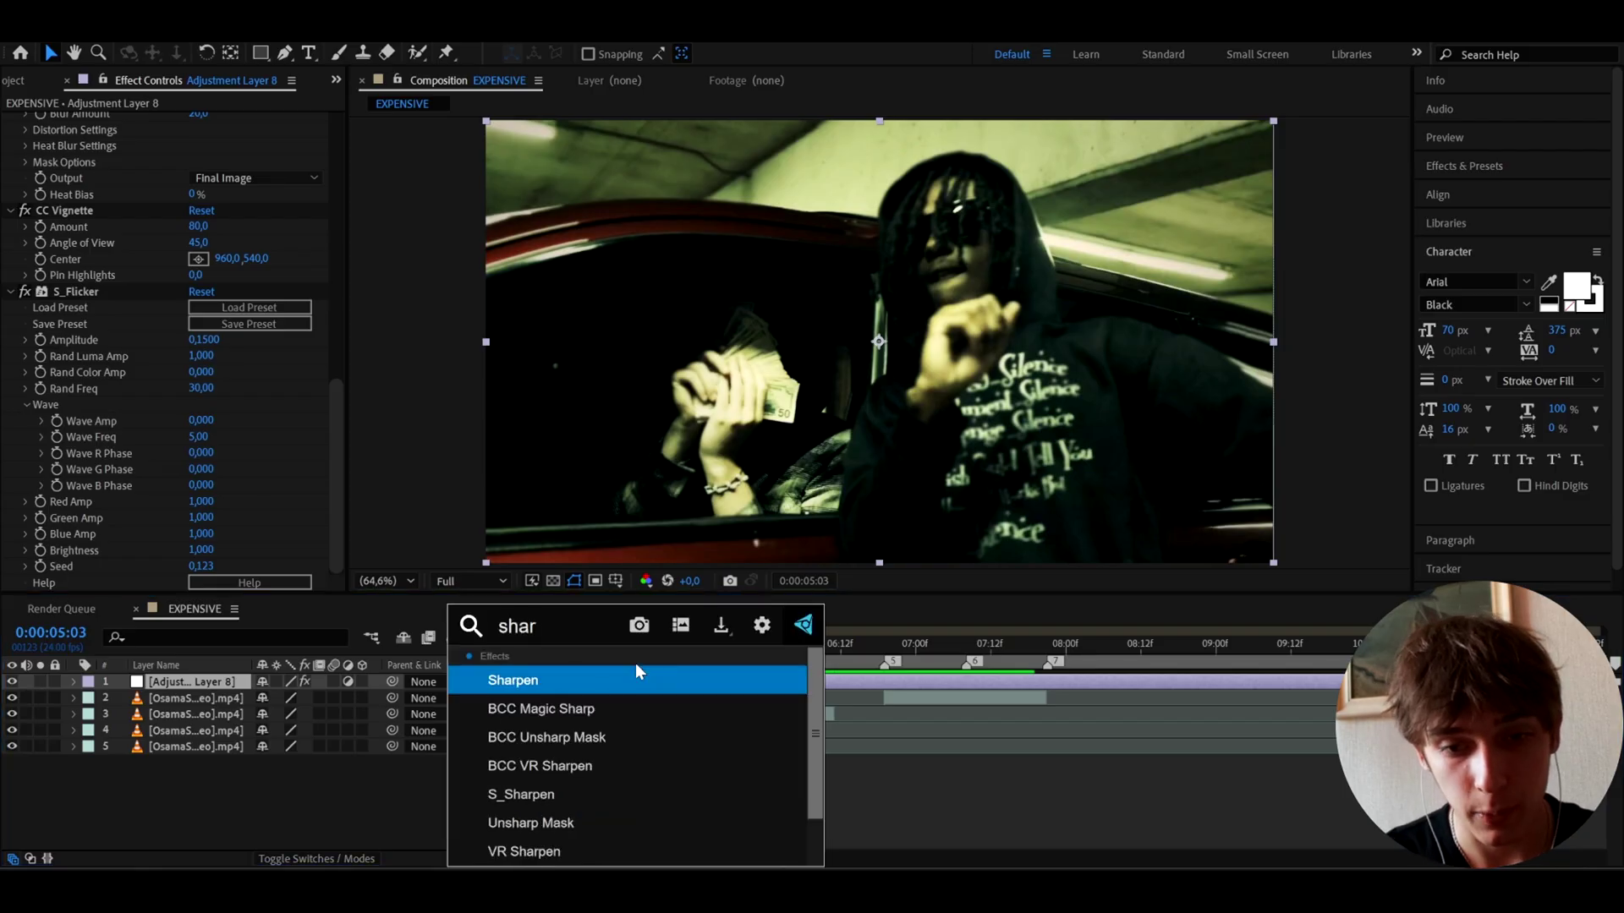
{"action": "key", "text": "Return"}
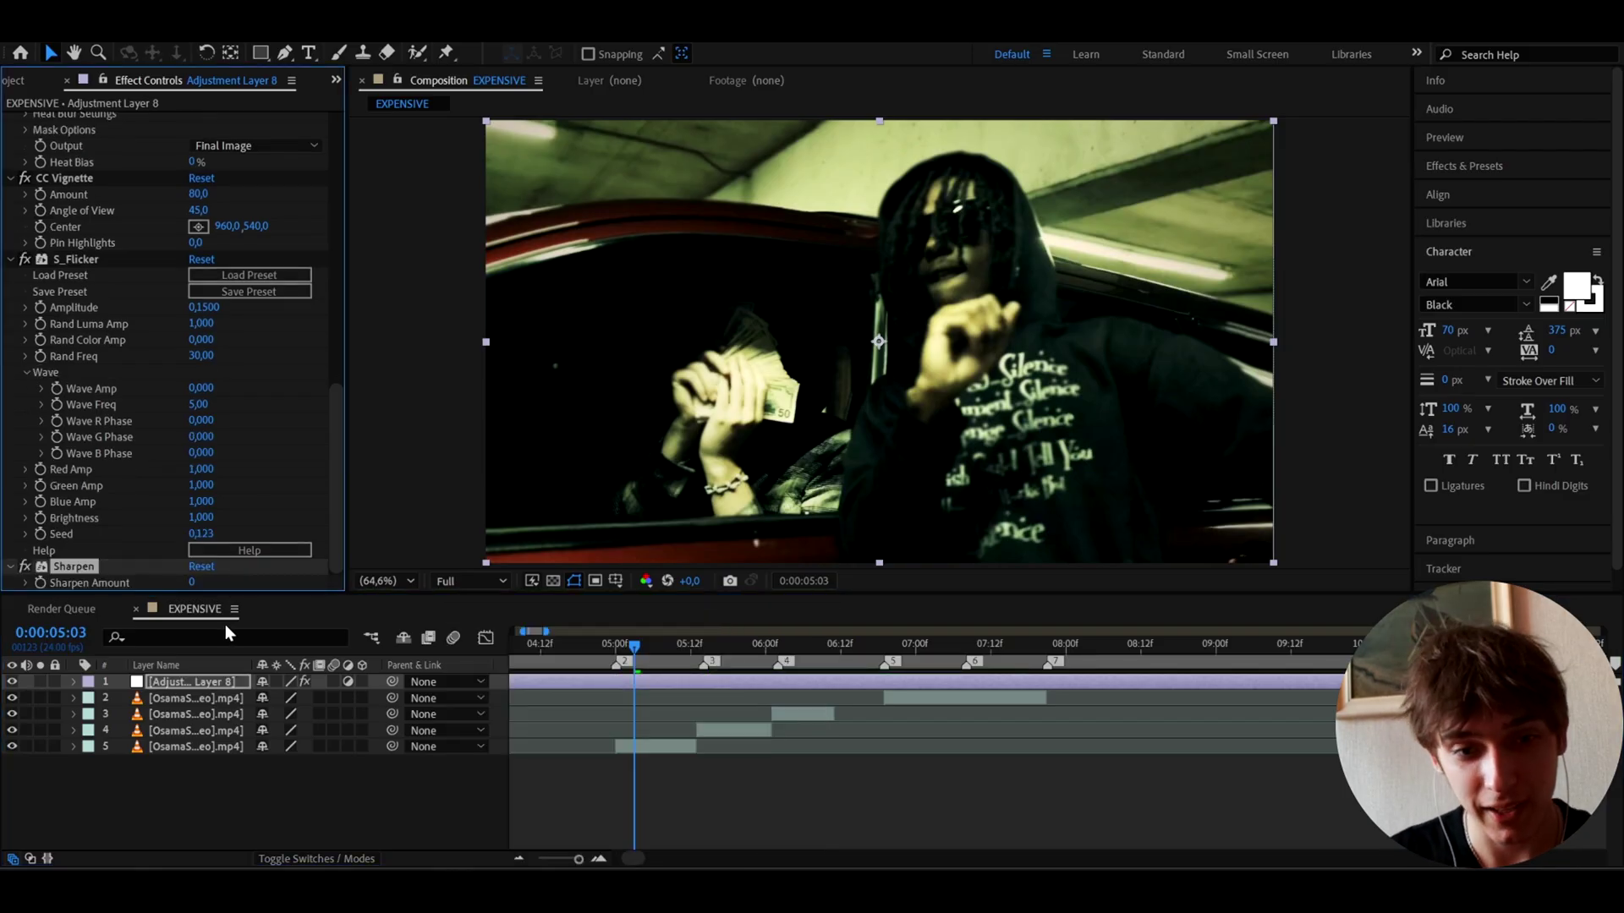
{"action": "left_click", "coordinate": [191, 583]}
{"action": "type", "text": "15"}
{"action": "key", "text": "Return"}
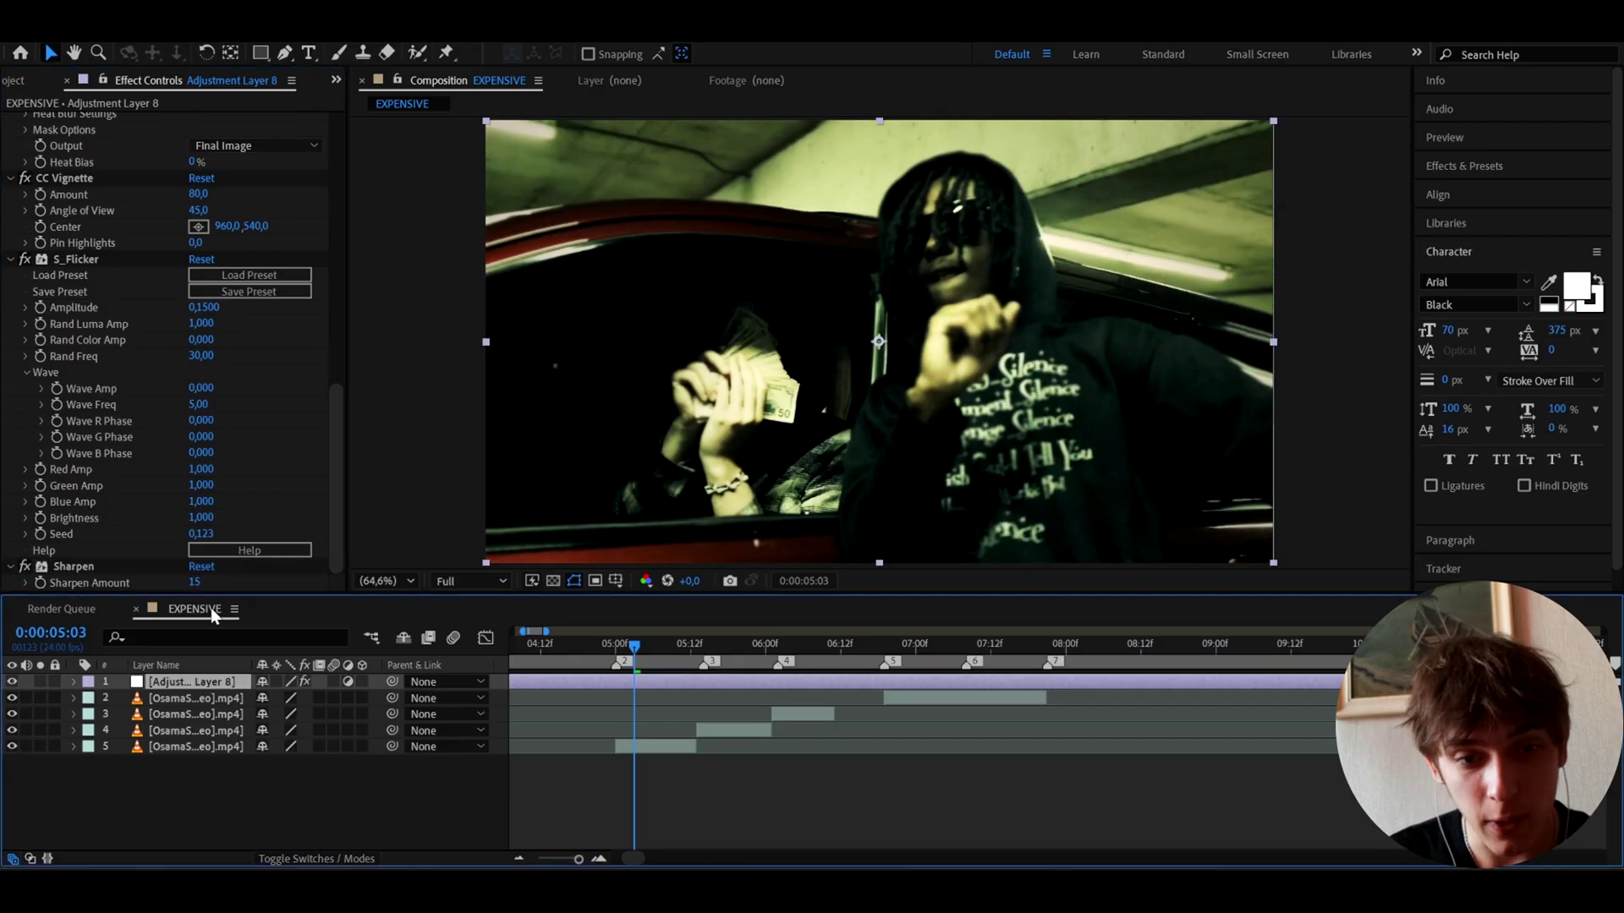
{"action": "left_click_drag", "start_coordinate": [195, 582], "coordinate": [358, 585]}
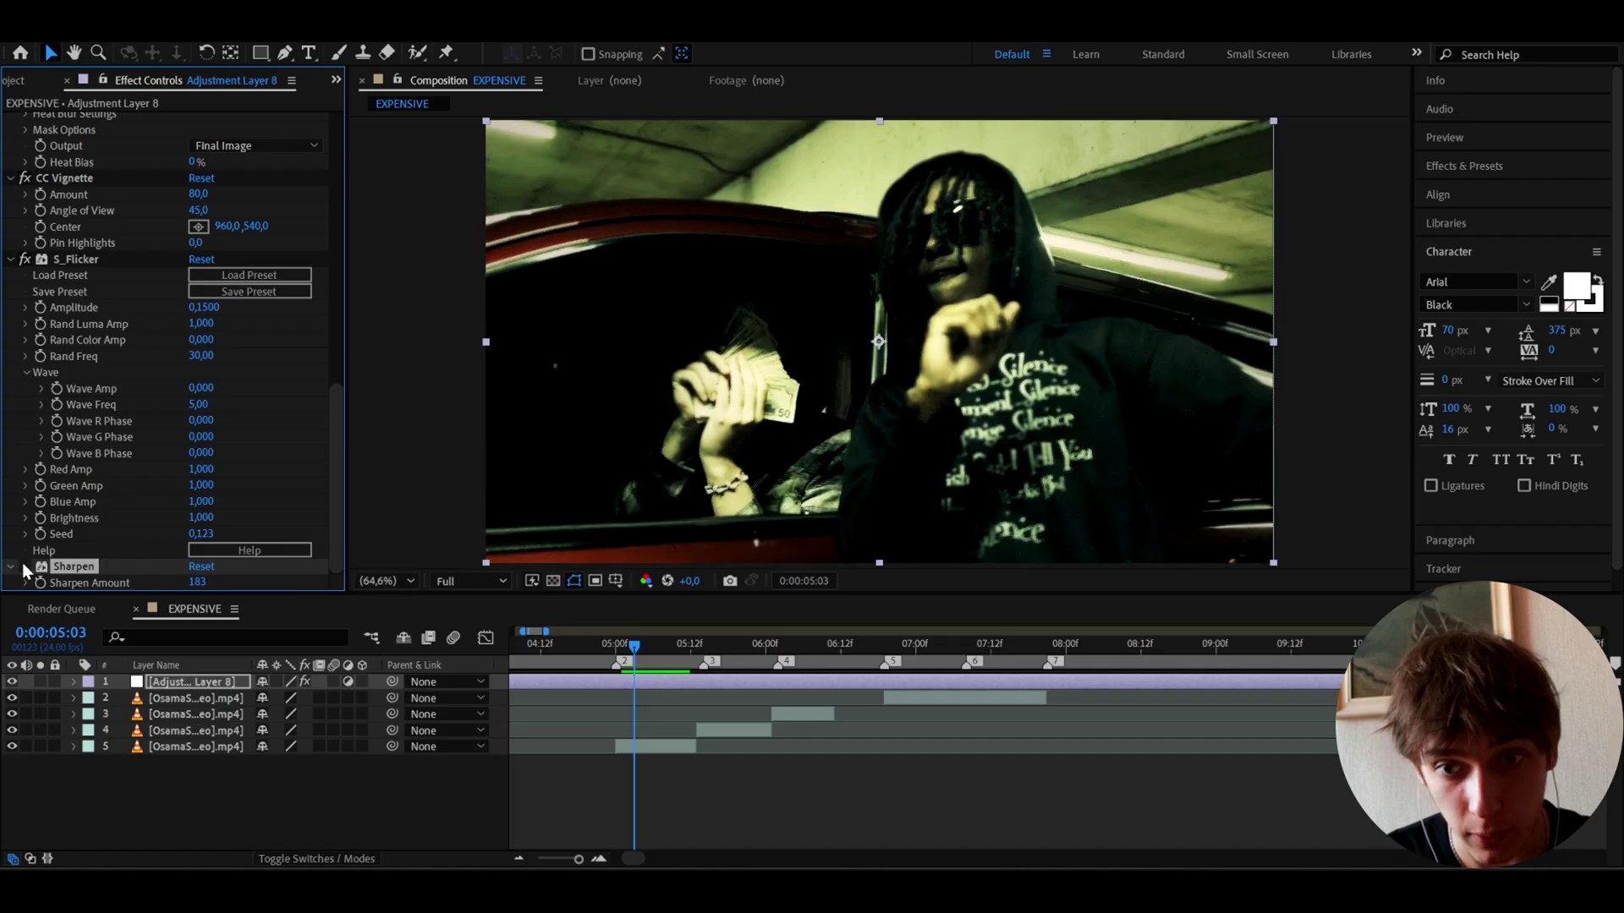
{"action": "left_click", "coordinate": [198, 582]}
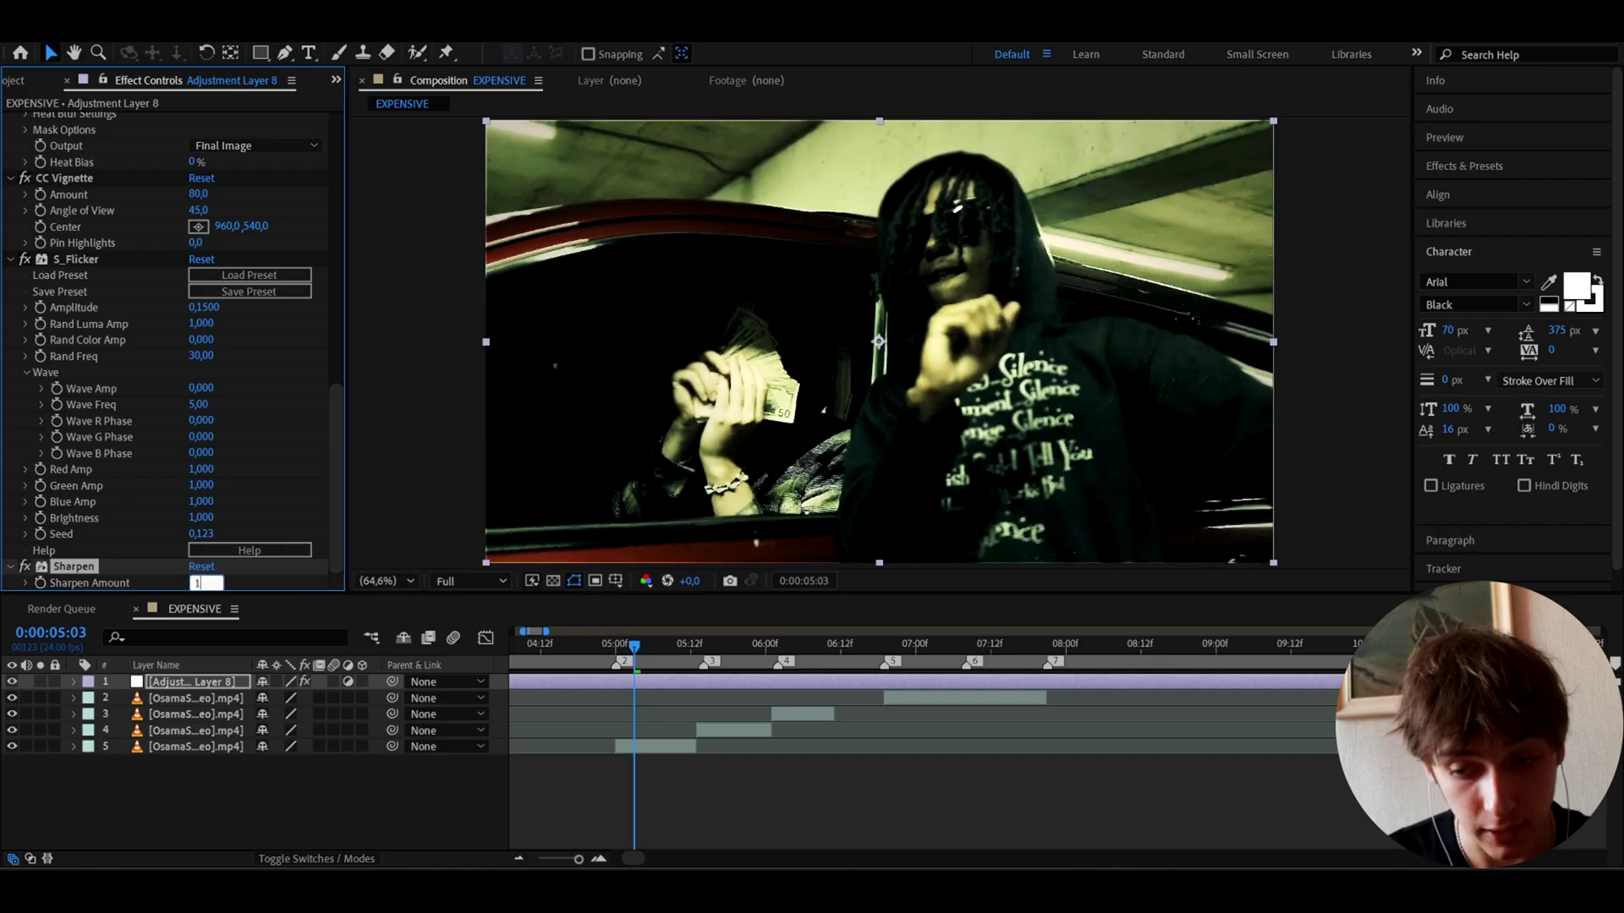
Step: Apply the Deep Glow 2 effect to the adjustment layer with a Radius of 750 and an Exposure of 0,05
{"action": "key", "text": "ctrl+space"}
{"action": "type", "text": "deep"}
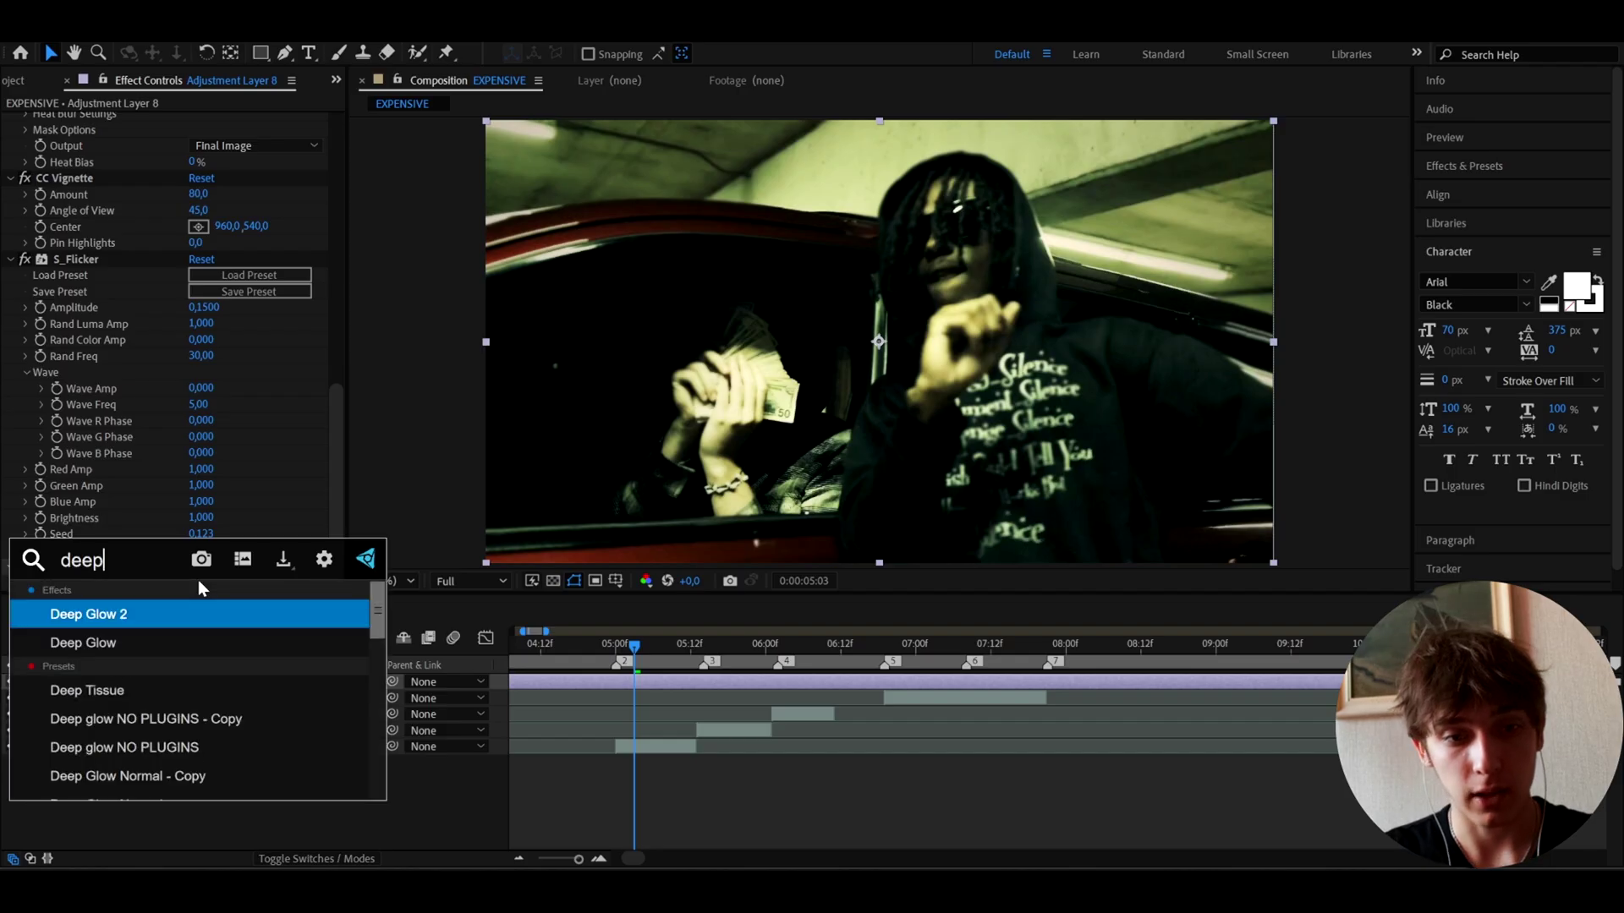
{"action": "left_click", "coordinate": [151, 616]}
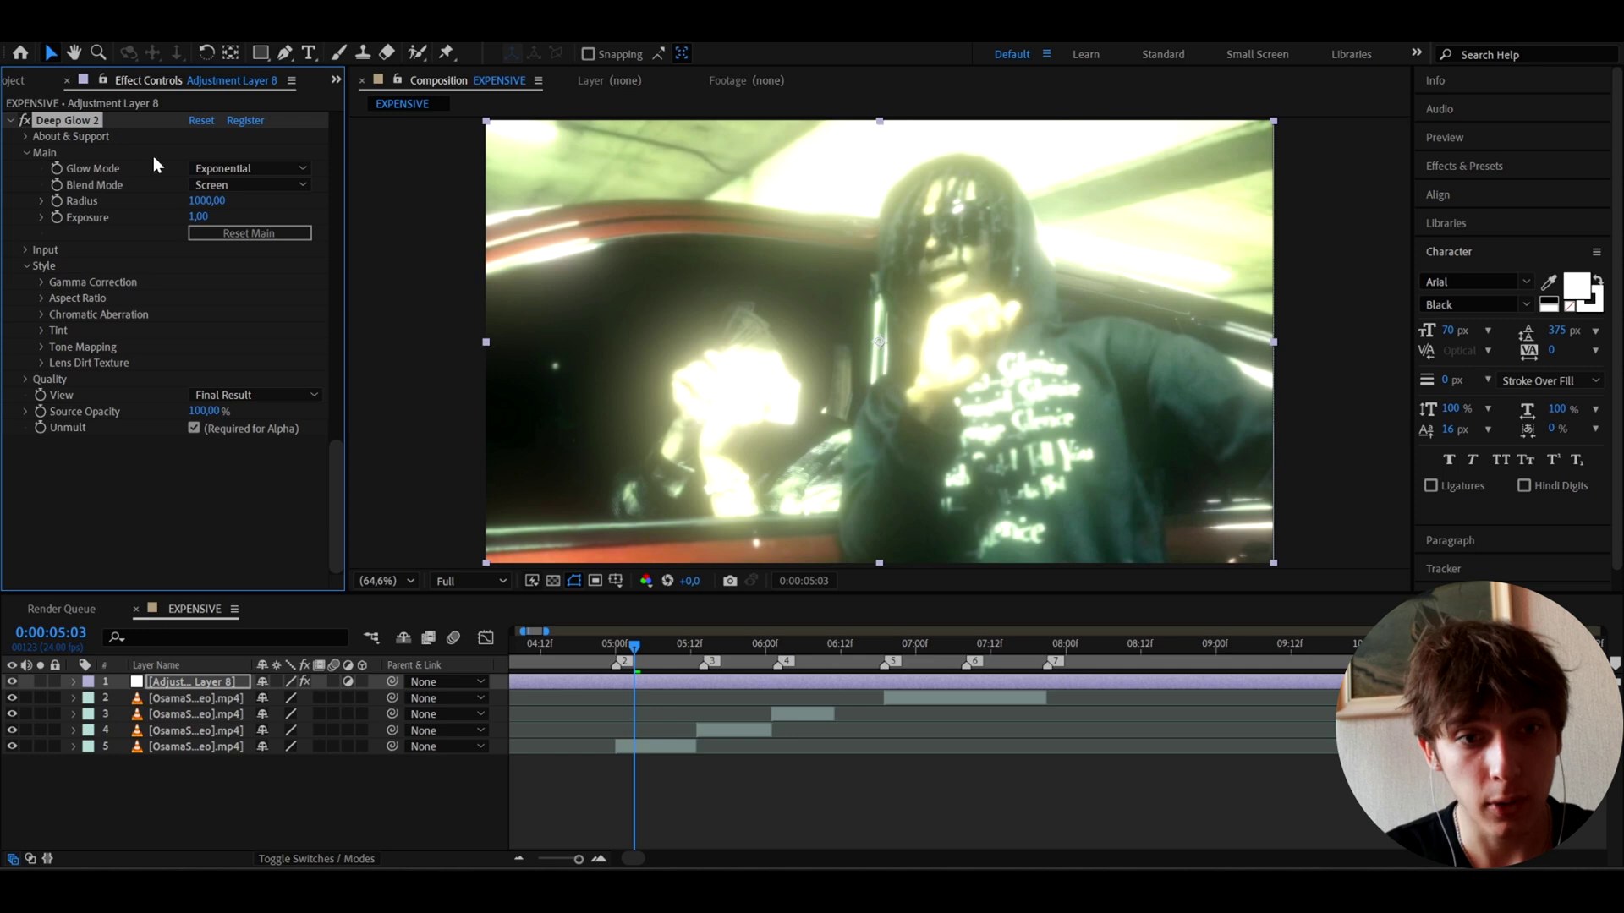
{"action": "left_click", "coordinate": [204, 201]}
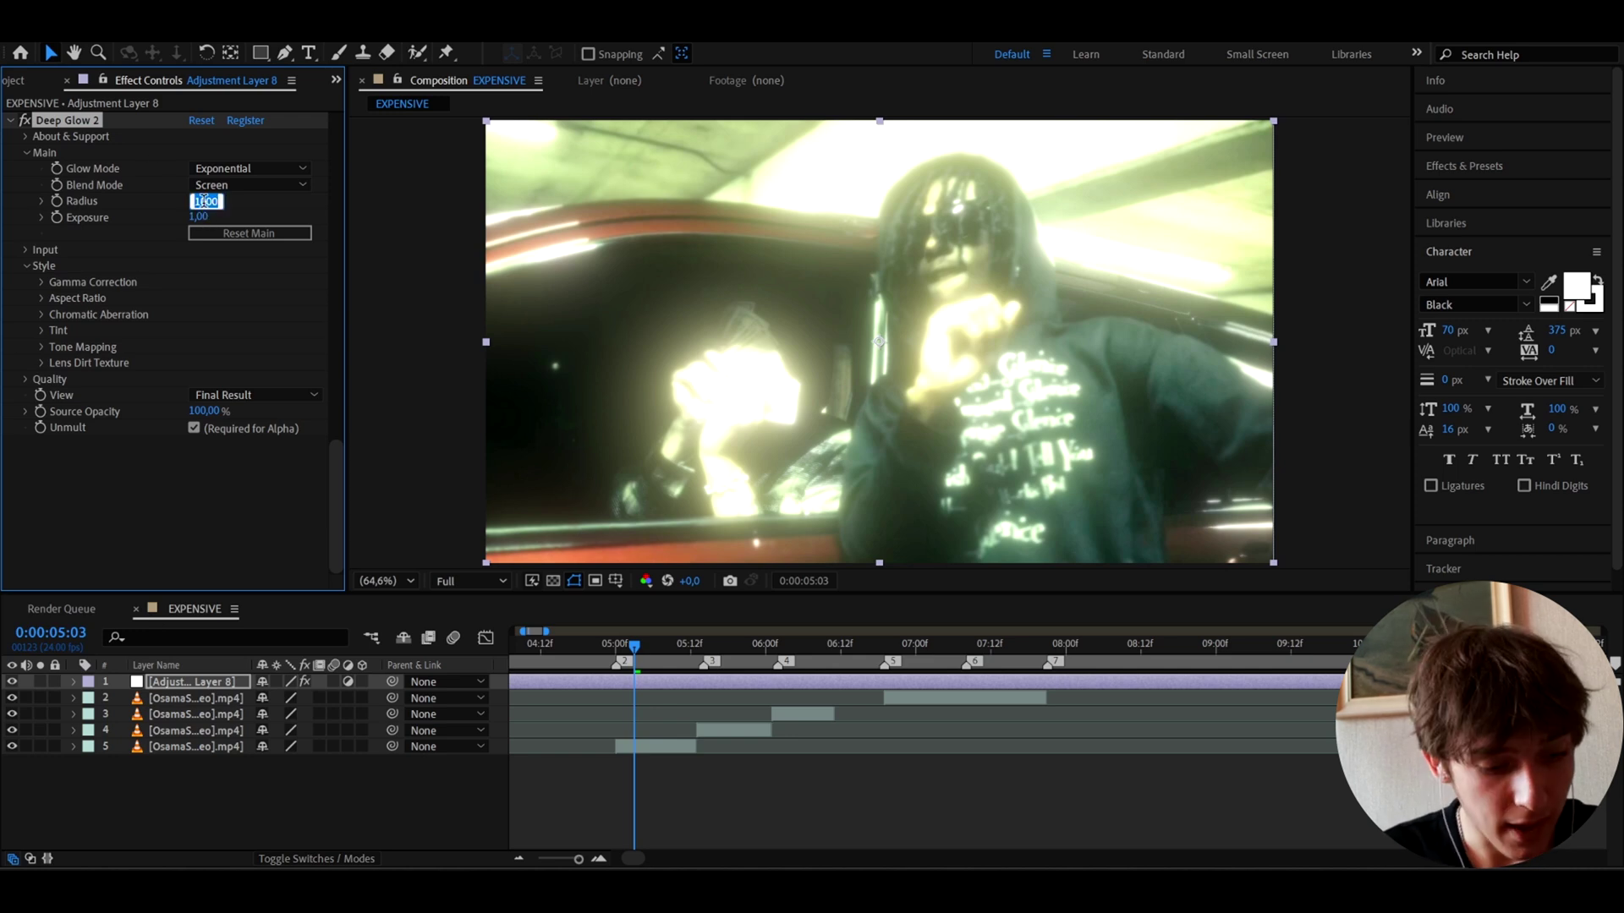
{"action": "type", "text": "750"}
{"action": "key", "text": "Return"}
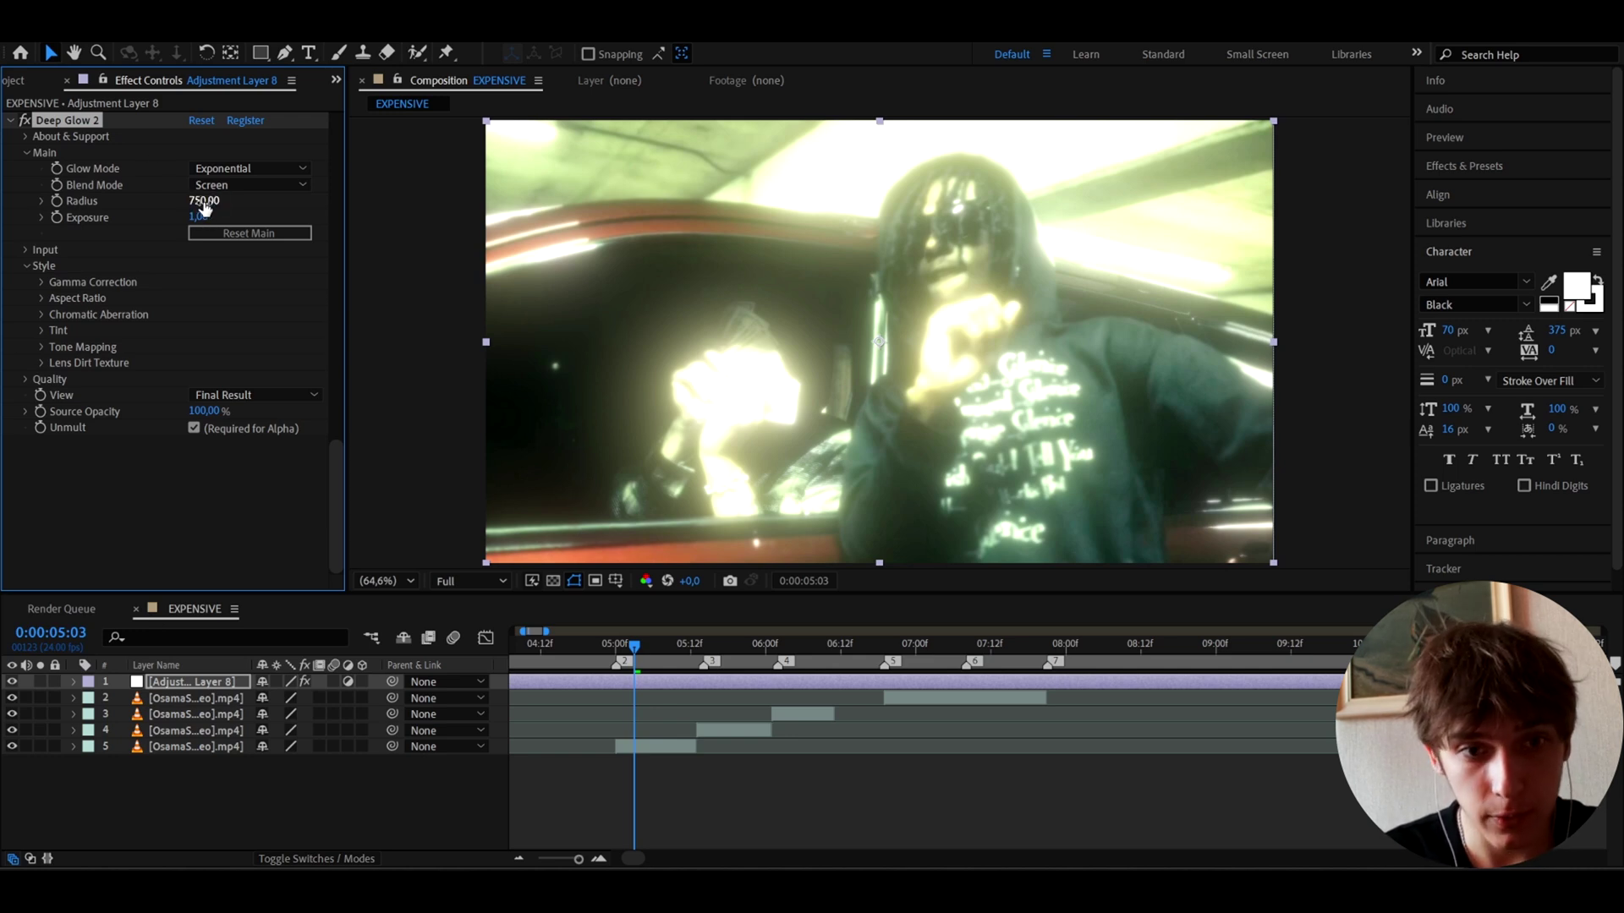
{"action": "left_click", "coordinate": [198, 217]}
{"action": "type", "text": "0,05"}
{"action": "key", "text": "Return"}
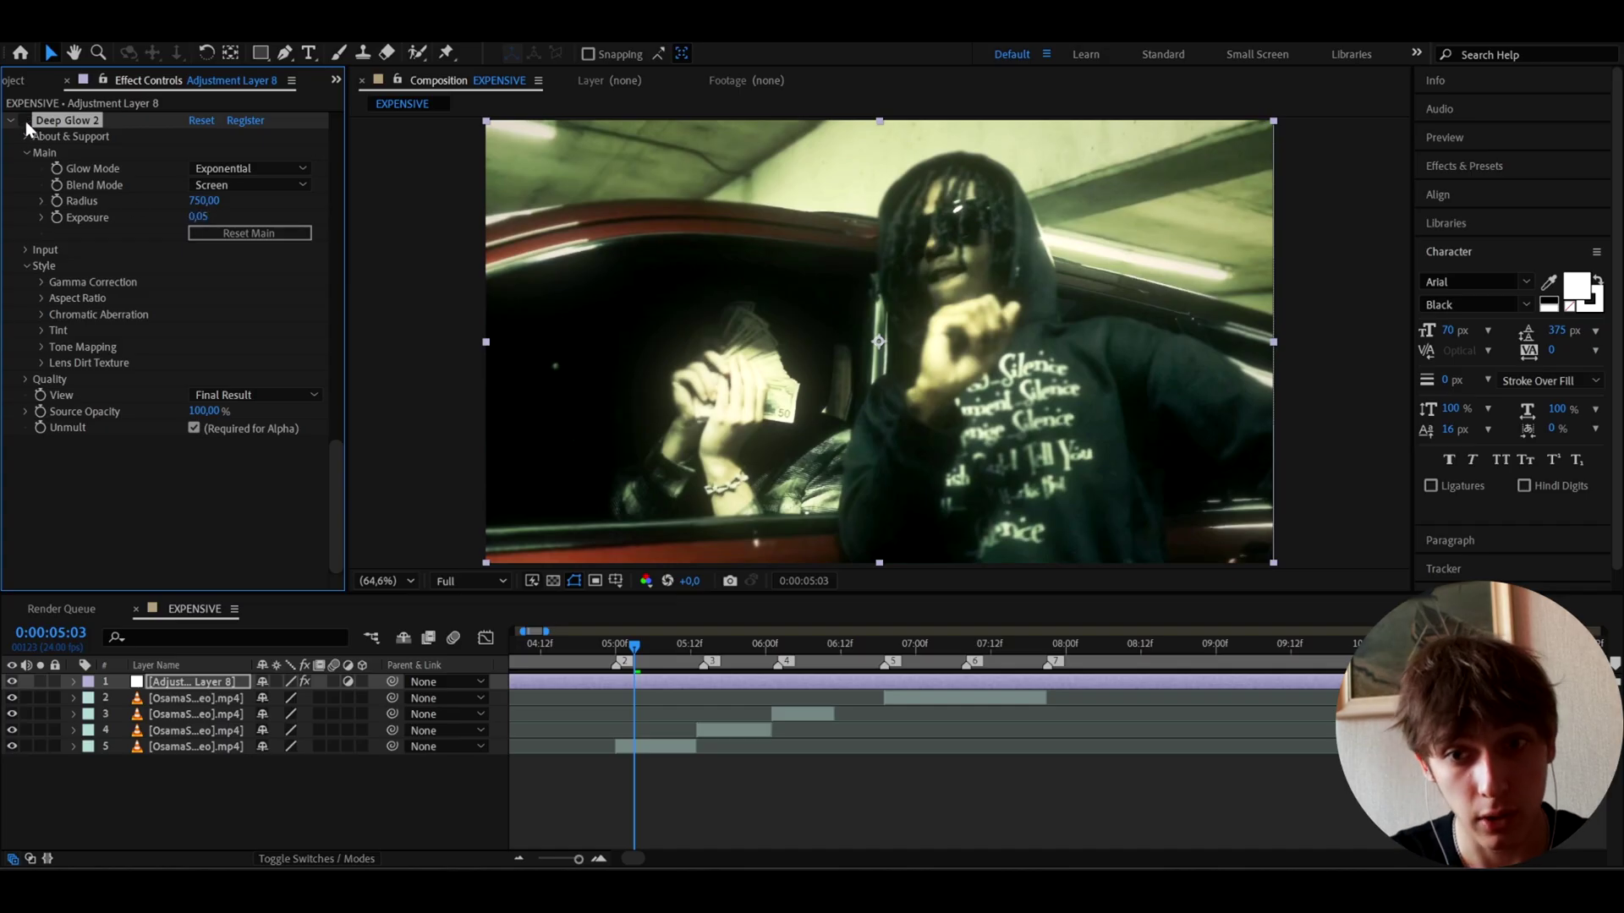
{"action": "scroll", "coordinate": [80, 264], "scroll_direction": "up", "scroll_amount": 5}
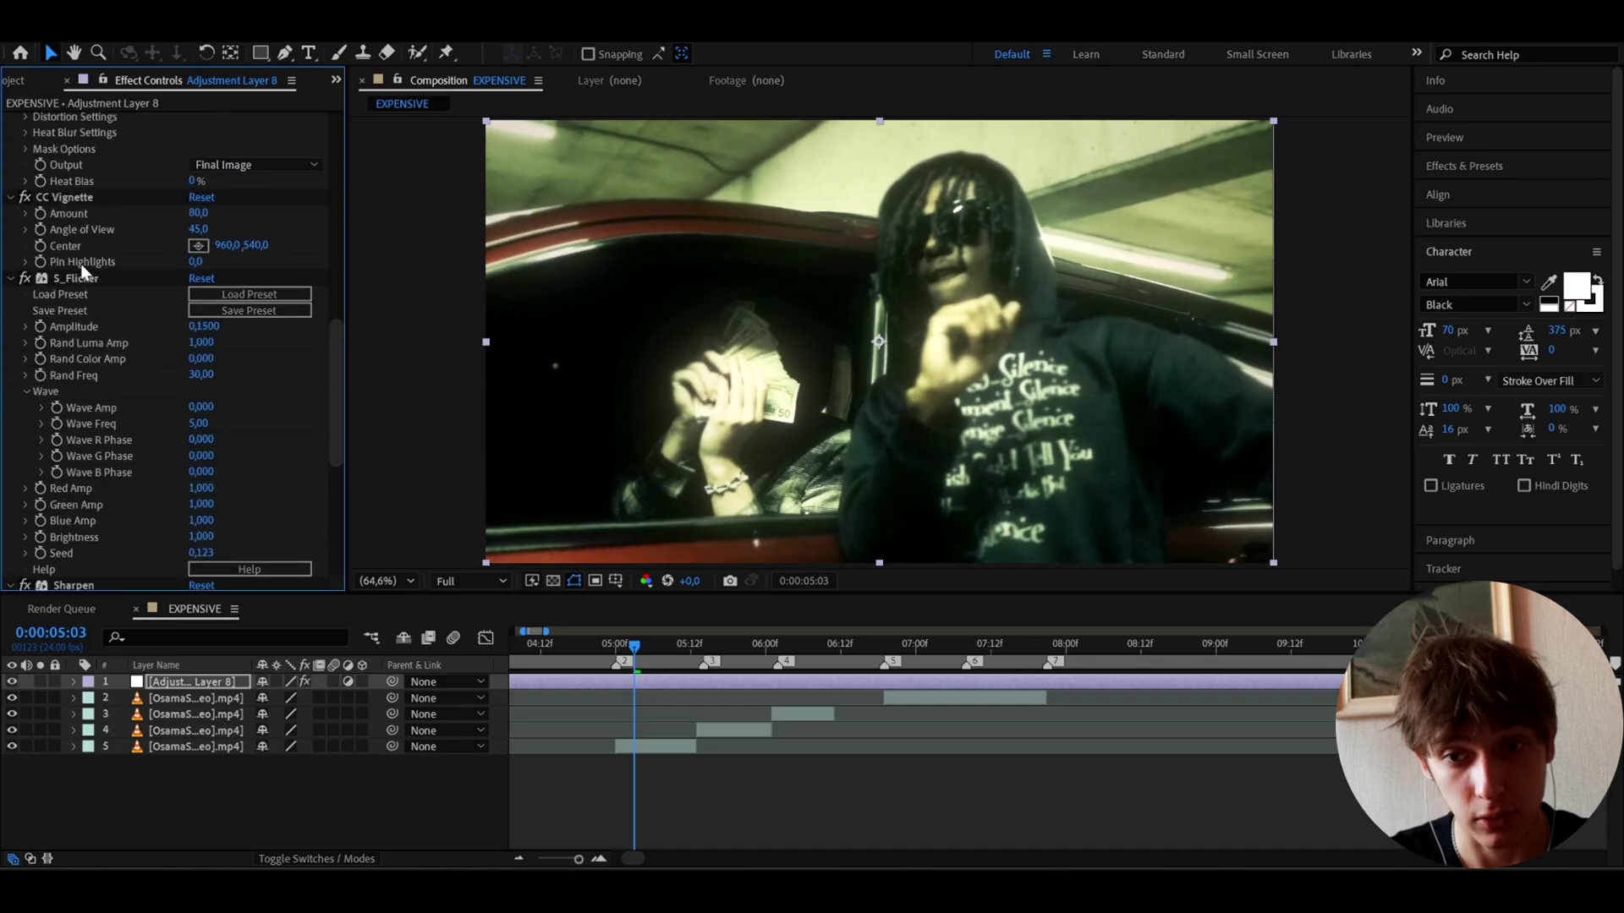
{"action": "scroll", "coordinate": [81, 267], "scroll_direction": "up", "scroll_amount": 8}
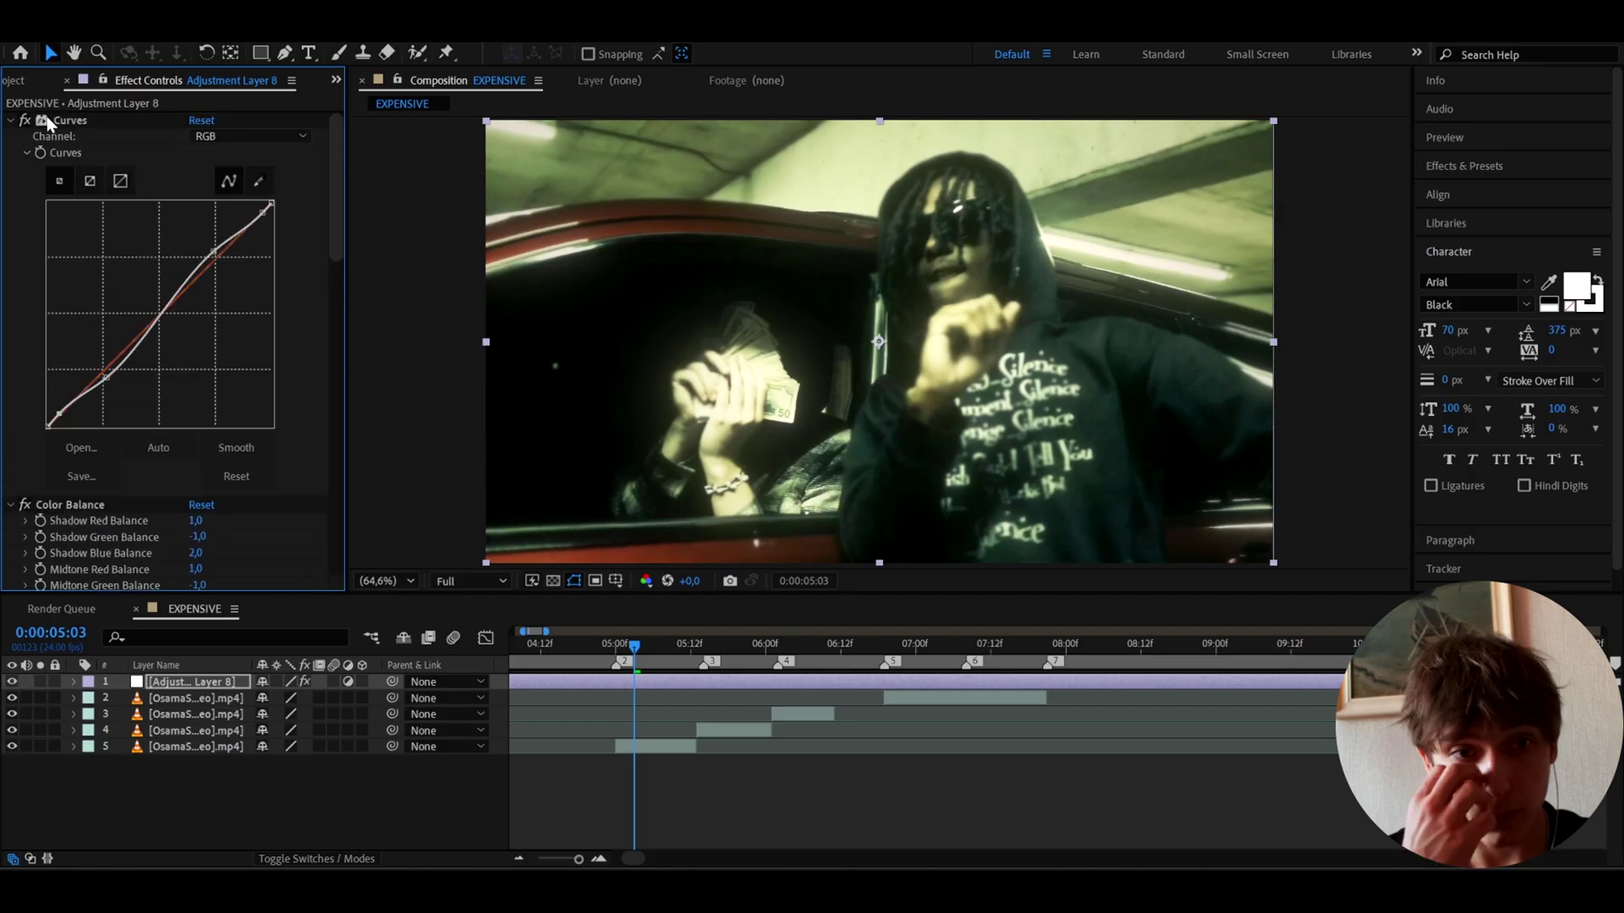
{"action": "scroll", "coordinate": [97, 437], "scroll_direction": "down", "scroll_amount": 15}
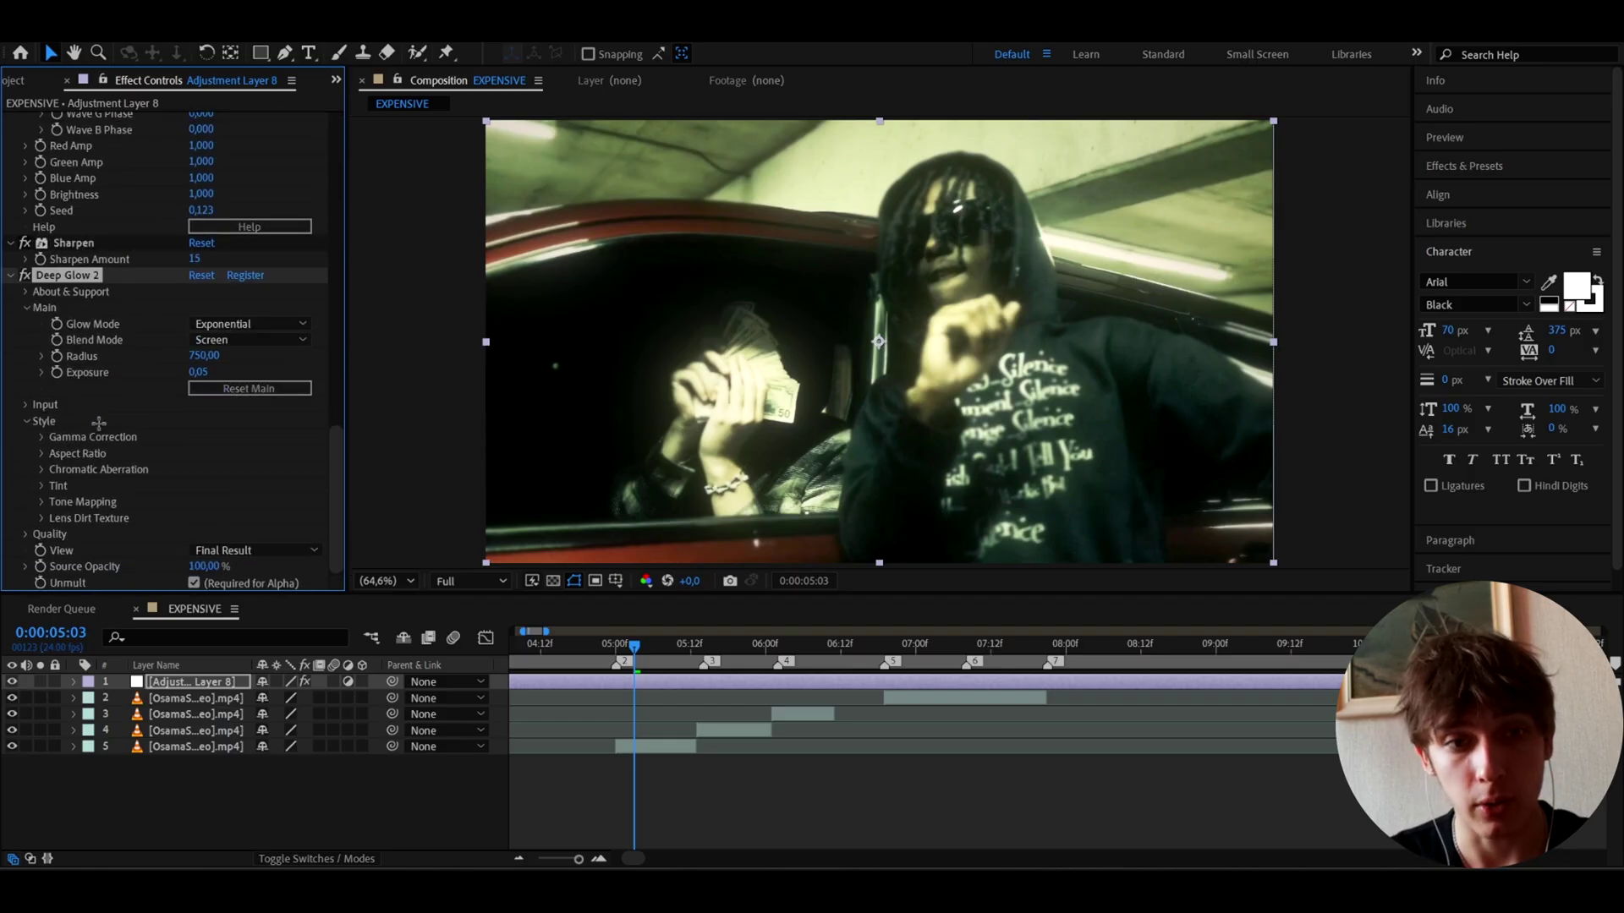
Step: Try the Glow effect on the adjustment layer with Glow Radius 150 and Glow Intensity 0,05
{"action": "key", "text": "ctrl+space"}
{"action": "type", "text": "glow"}
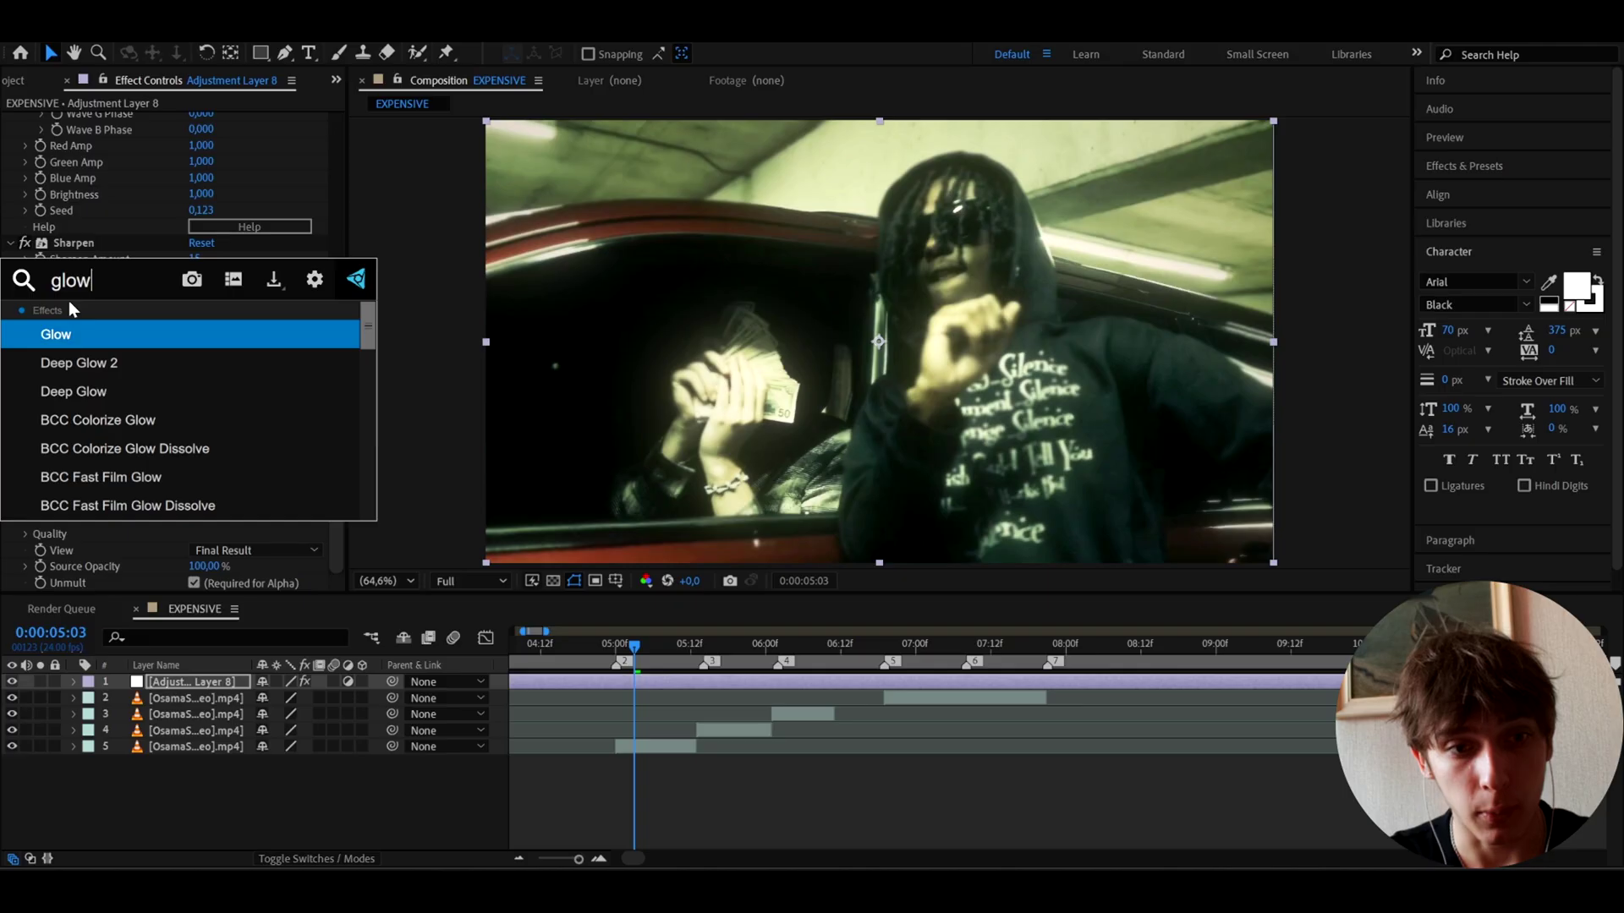
{"action": "key", "text": "Escape"}
{"action": "left_click", "coordinate": [198, 367]}
{"action": "type", "text": "150"}
{"action": "key", "text": "Return"}
{"action": "left_click", "coordinate": [198, 383]}
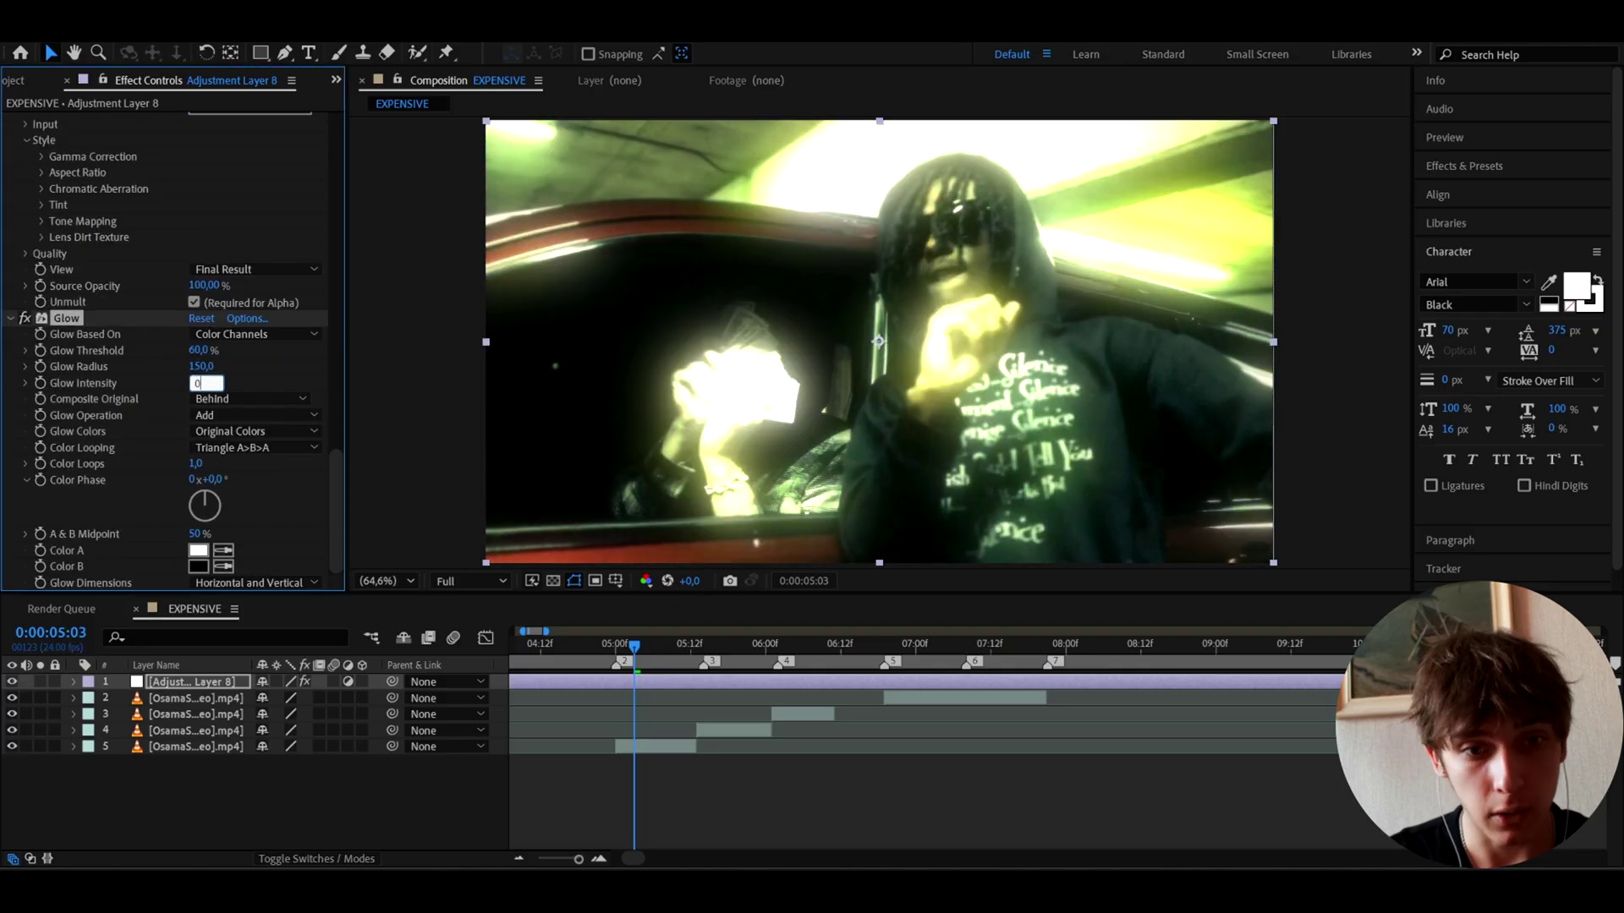
{"action": "type", "text": "0,05"}
{"action": "key", "text": "Return"}
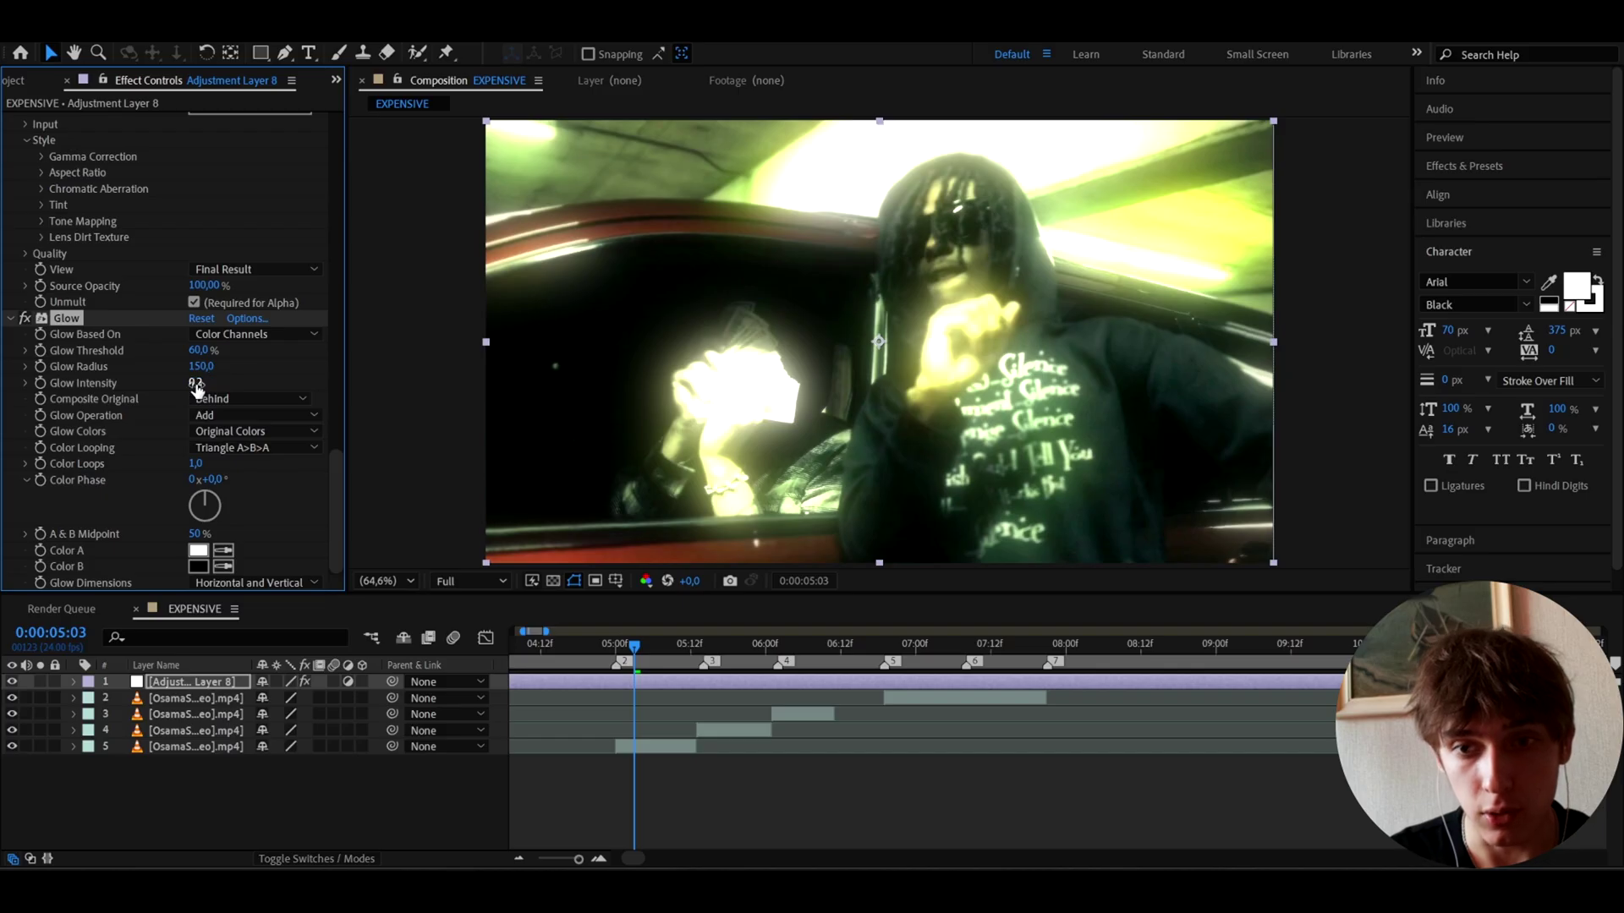
{"action": "scroll", "coordinate": [57, 323], "scroll_direction": "up", "scroll_amount": 5}
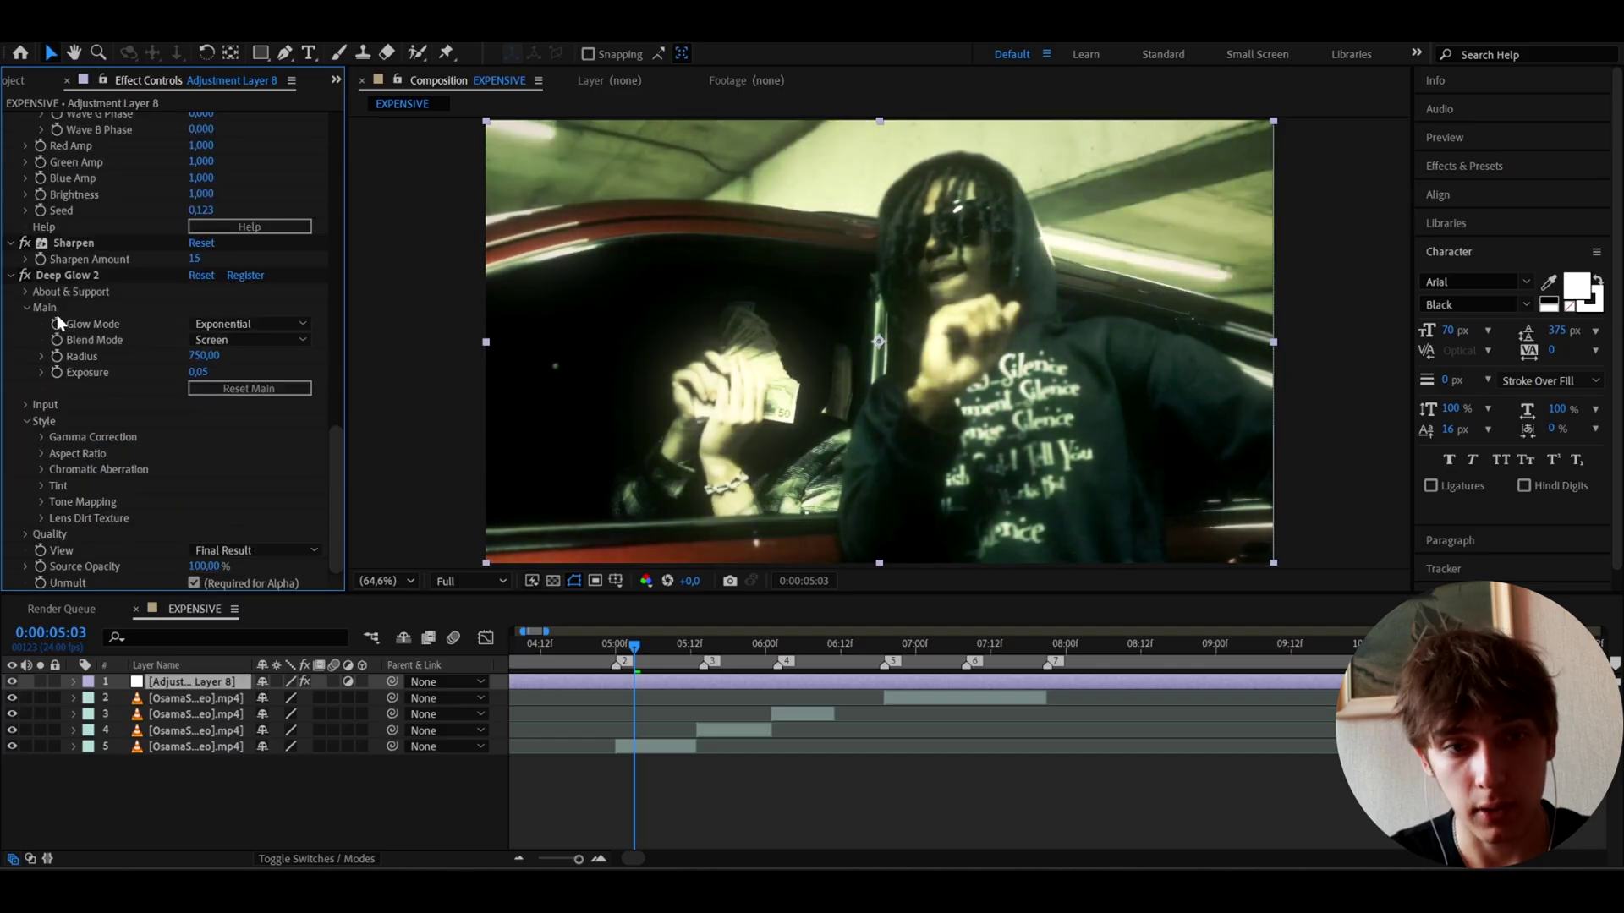
{"action": "scroll", "coordinate": [68, 274], "scroll_direction": "up", "scroll_amount": 10}
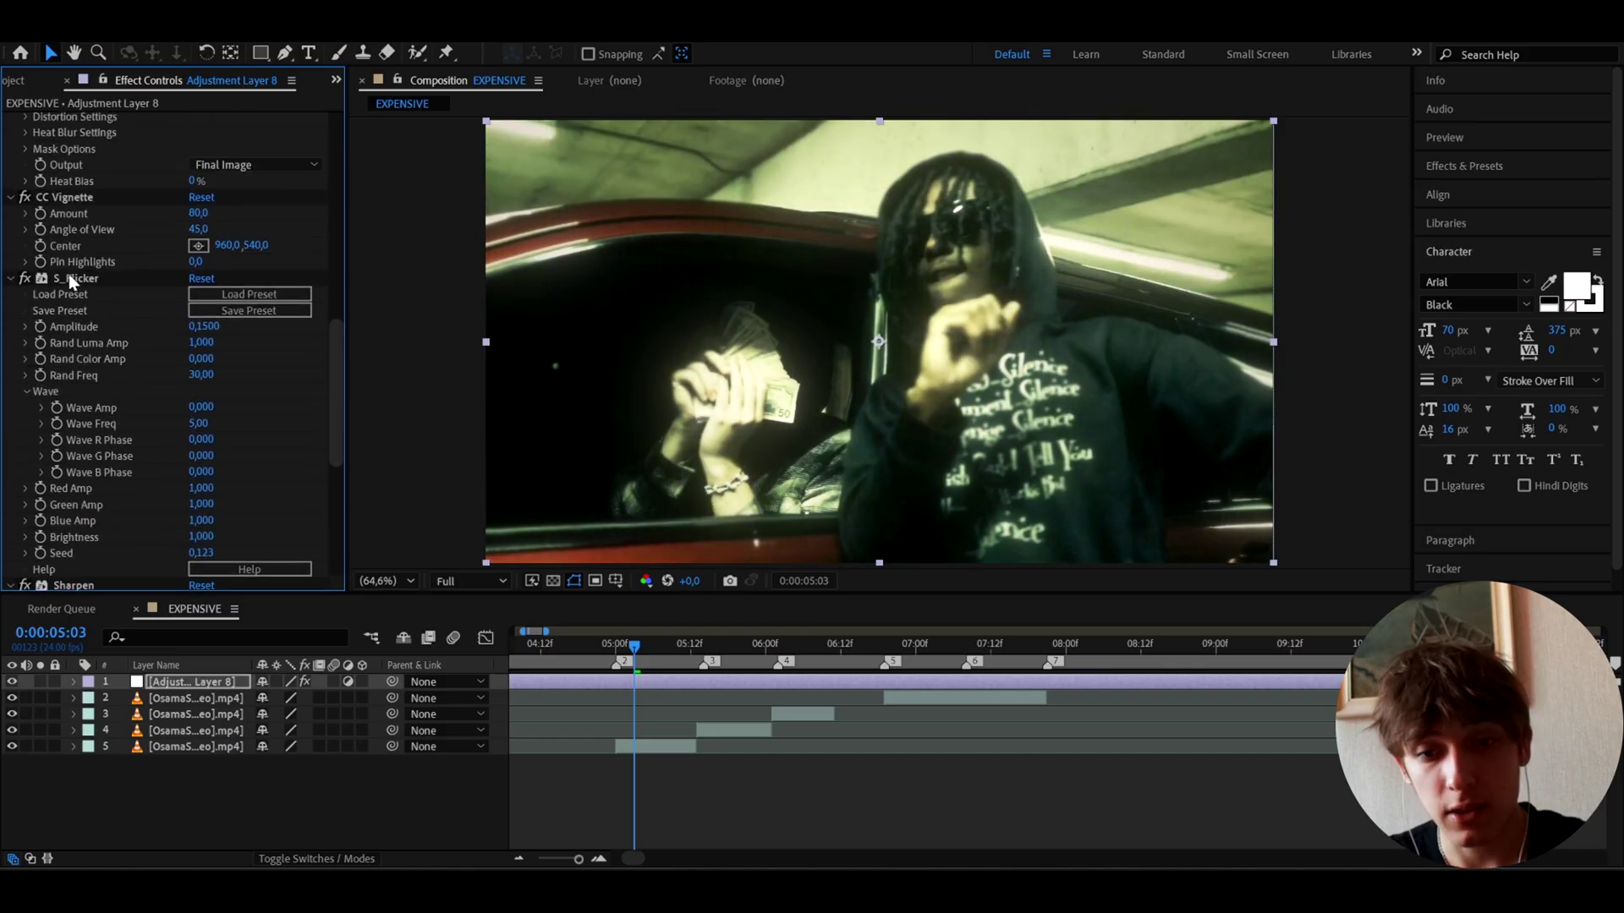
Step: Rename the color-correction adjustment layer to cc
{"action": "left_click", "coordinate": [593, 678]}
{"action": "key", "text": "Return"}
{"action": "type", "text": "cc"}
{"action": "key", "text": "Return"}
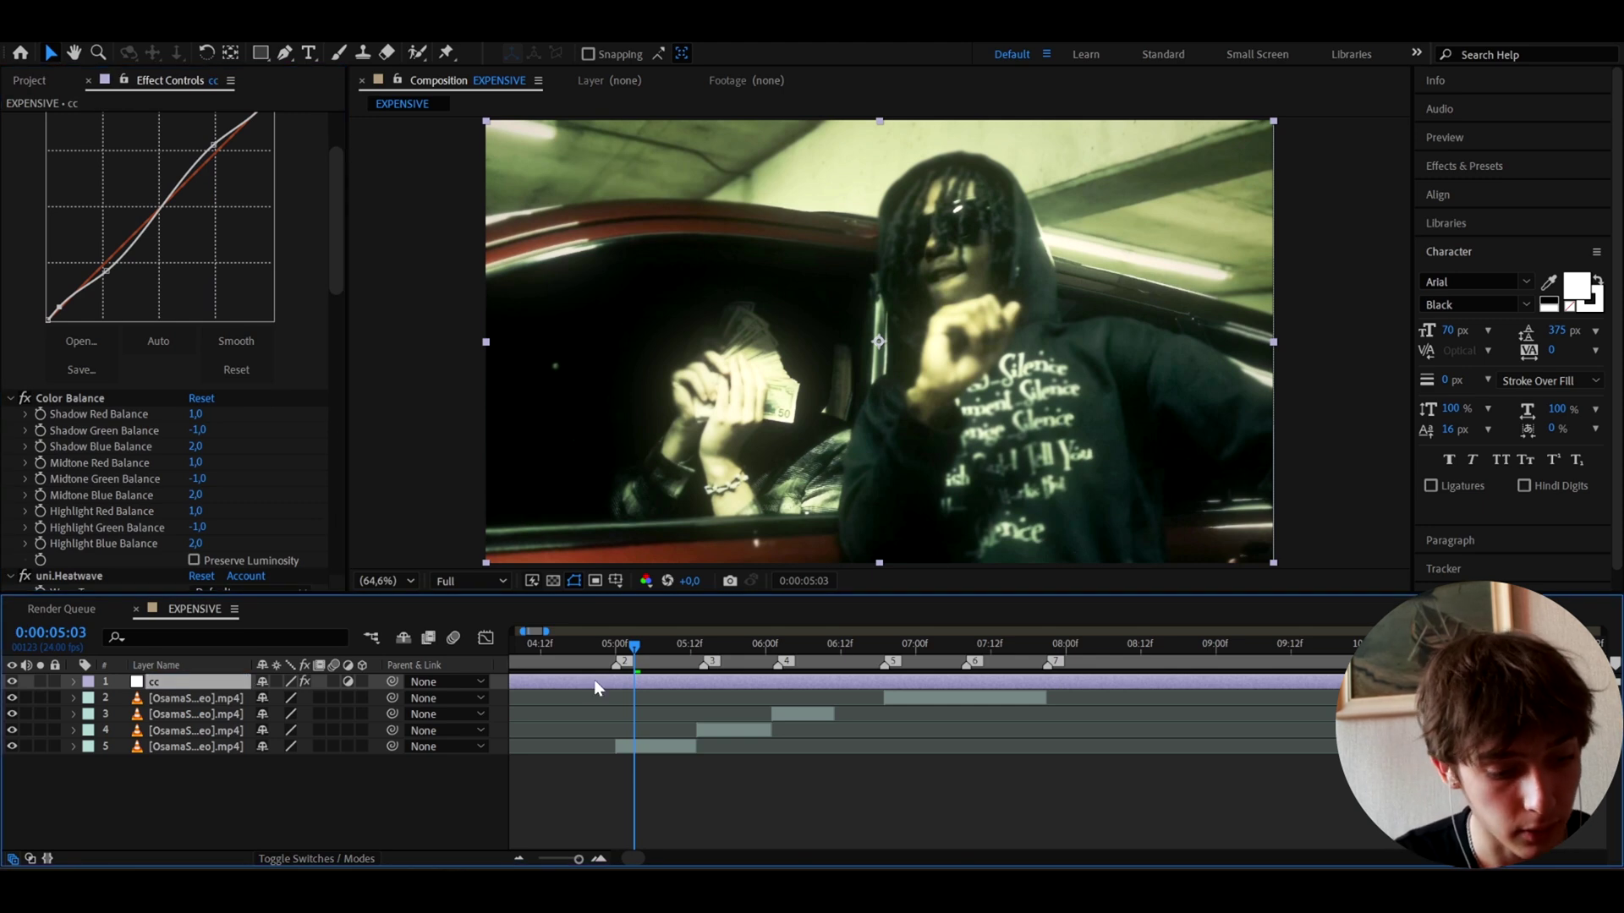
Step: Create a new adjustment layer directly above the first video clip, with the playhead at marker 2 (0:00:05:00)
{"action": "left_click", "coordinate": [622, 749]}
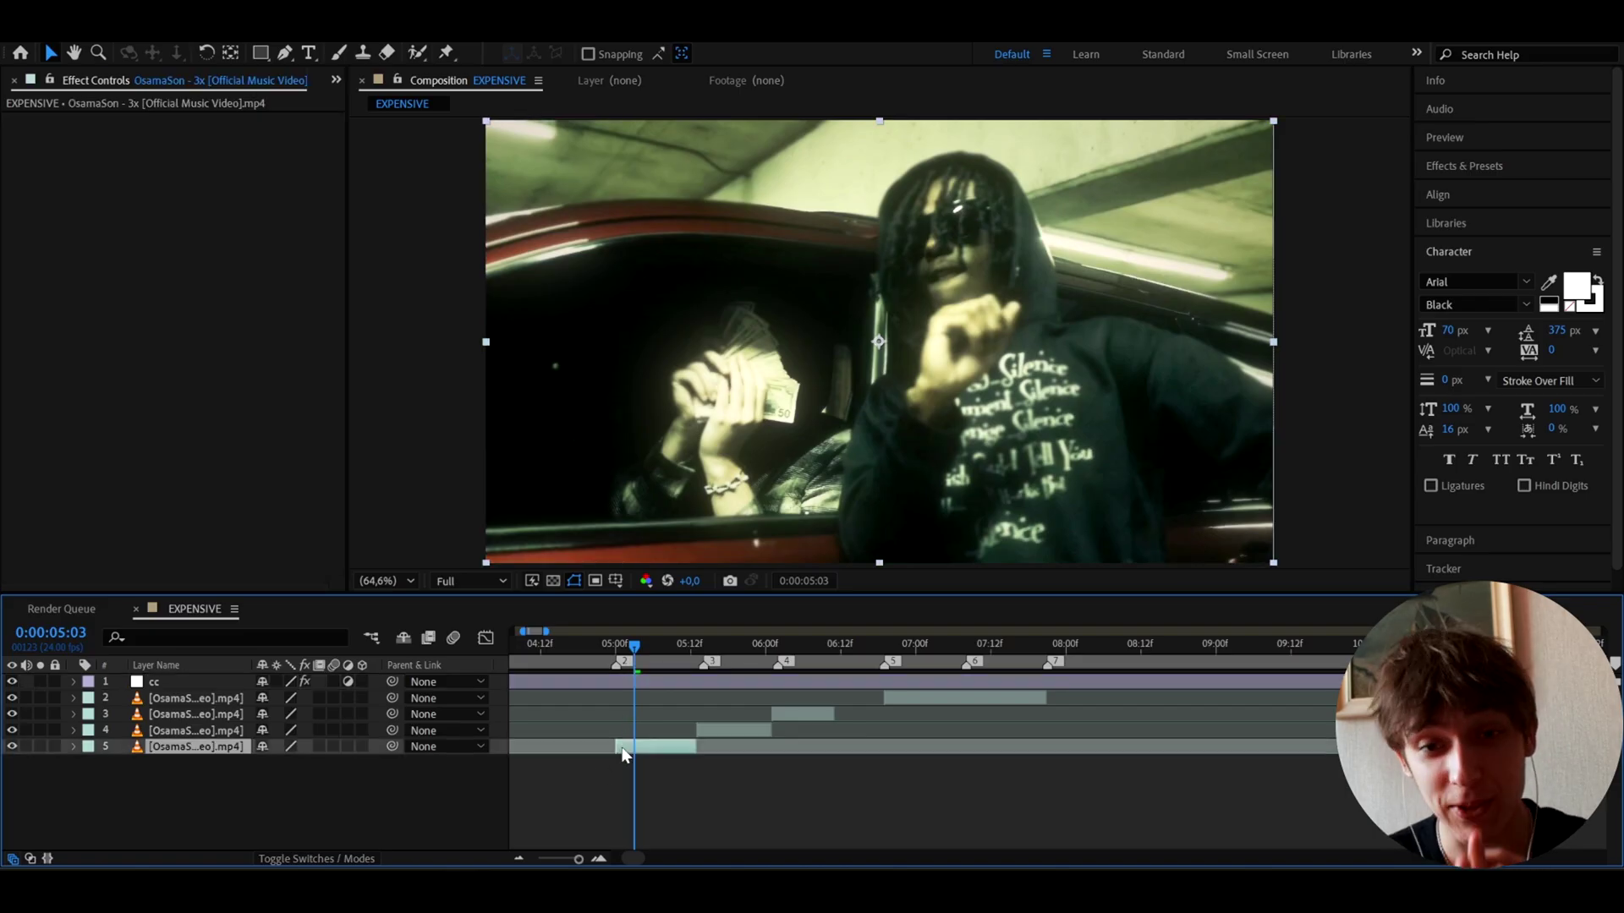
{"action": "left_click", "coordinate": [614, 658]}
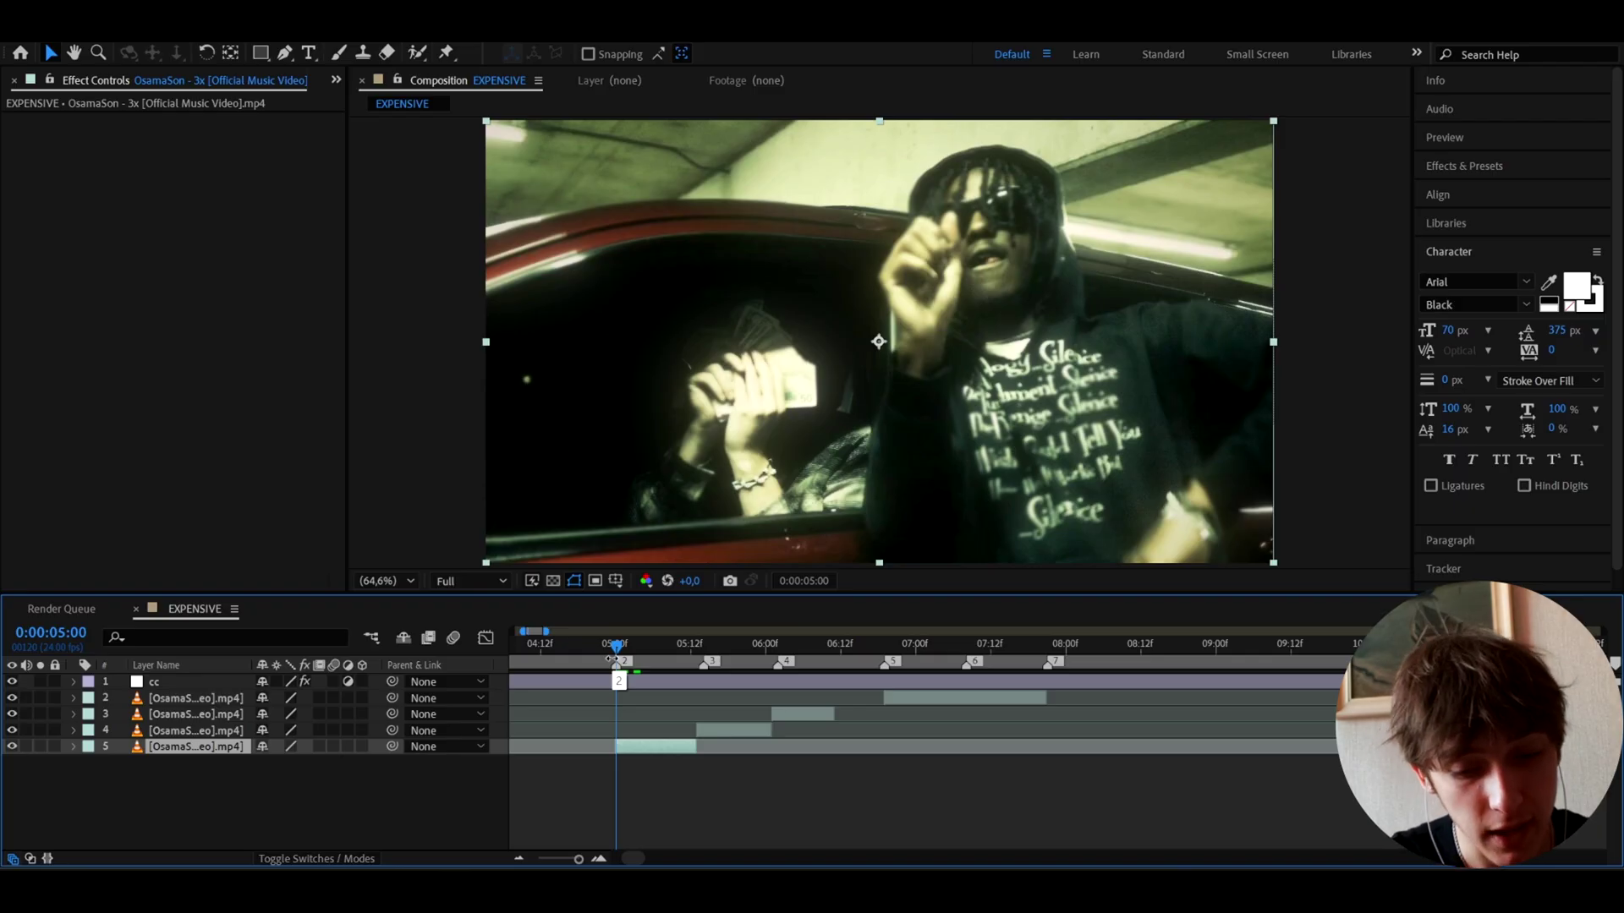
{"action": "key", "text": "ctrl+alt+y"}
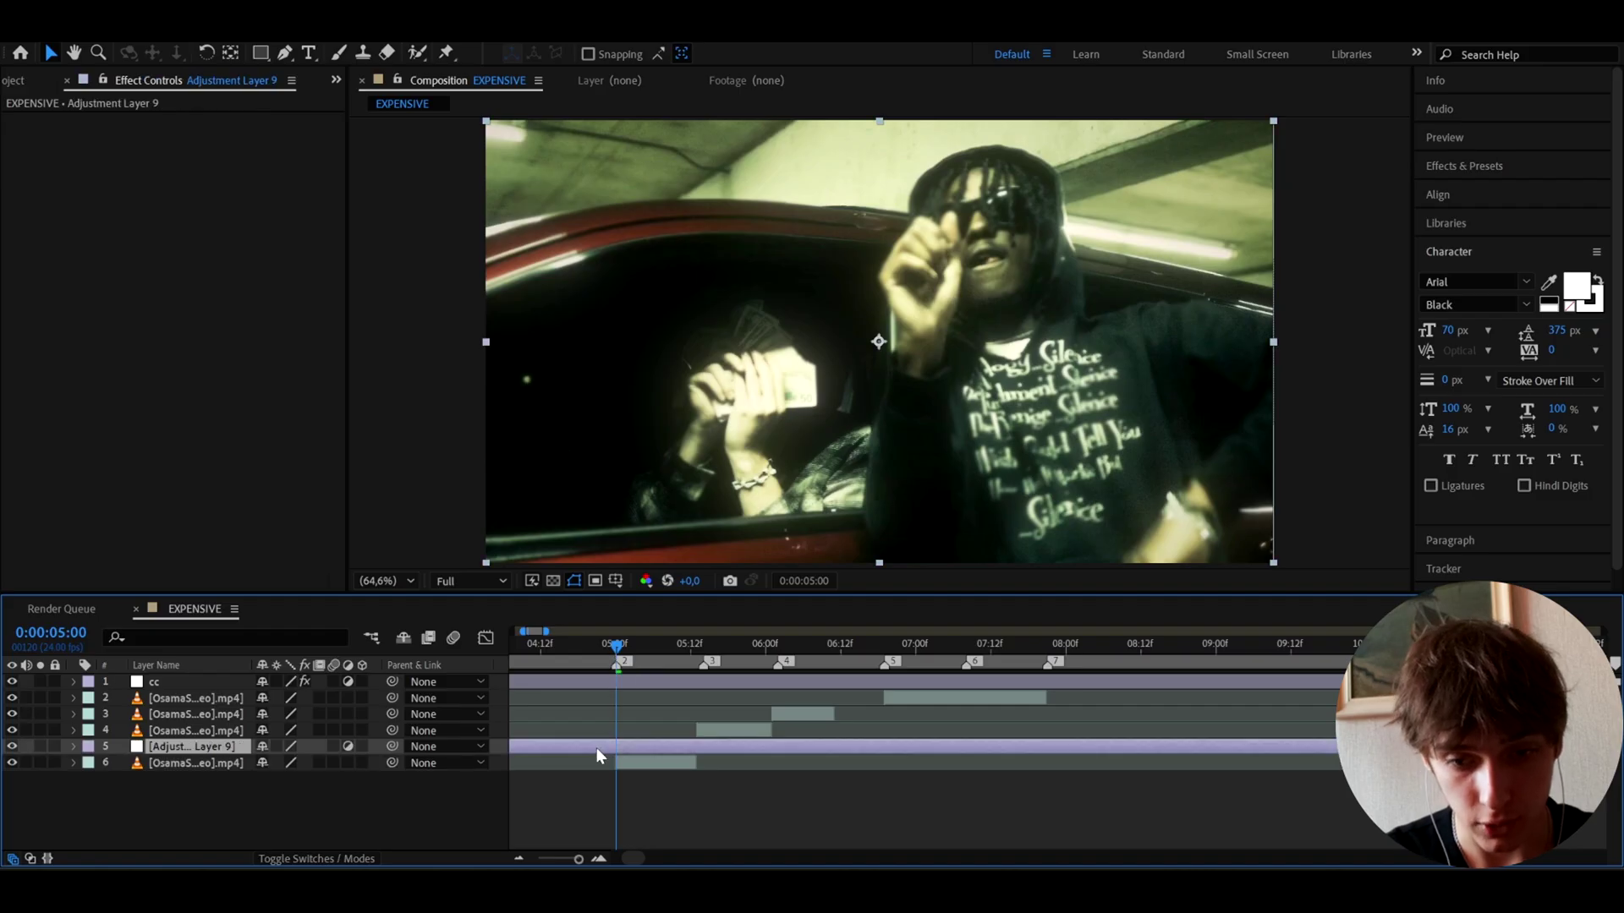
Step: Trim the new adjustment layer to a two-frame piece starting at the first clip's beginning, 0:00:05:00
{"action": "scroll", "coordinate": [598, 755], "scroll_direction": "up", "scroll_amount": 3, "text": "alt"}
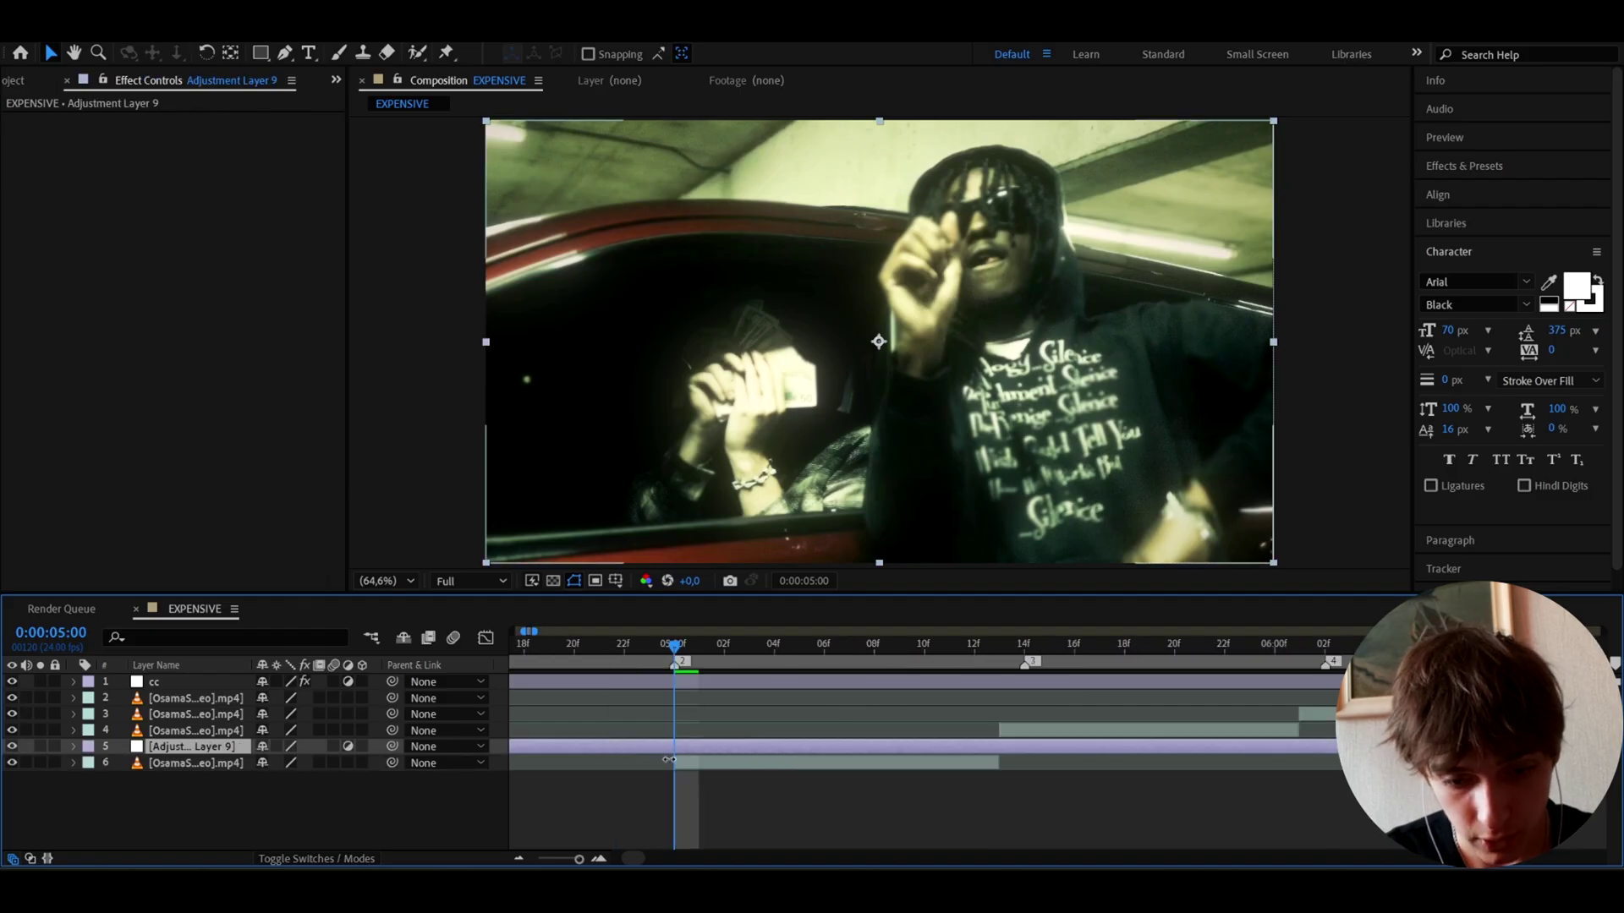
{"action": "key", "text": "ctrl+shift+d"}
{"action": "key", "text": "Delete"}
{"action": "mouse_move", "coordinate": [684, 645]}
{"action": "left_mouse_down"}
{"action": "mouse_move", "coordinate": [721, 643]}
{"action": "mouse_move", "coordinate": [675, 650]}
{"action": "left_mouse_up"}
{"action": "left_click", "coordinate": [695, 749]}
{"action": "key", "text": "ctrl+shift+d"}
{"action": "key", "text": "Delete"}
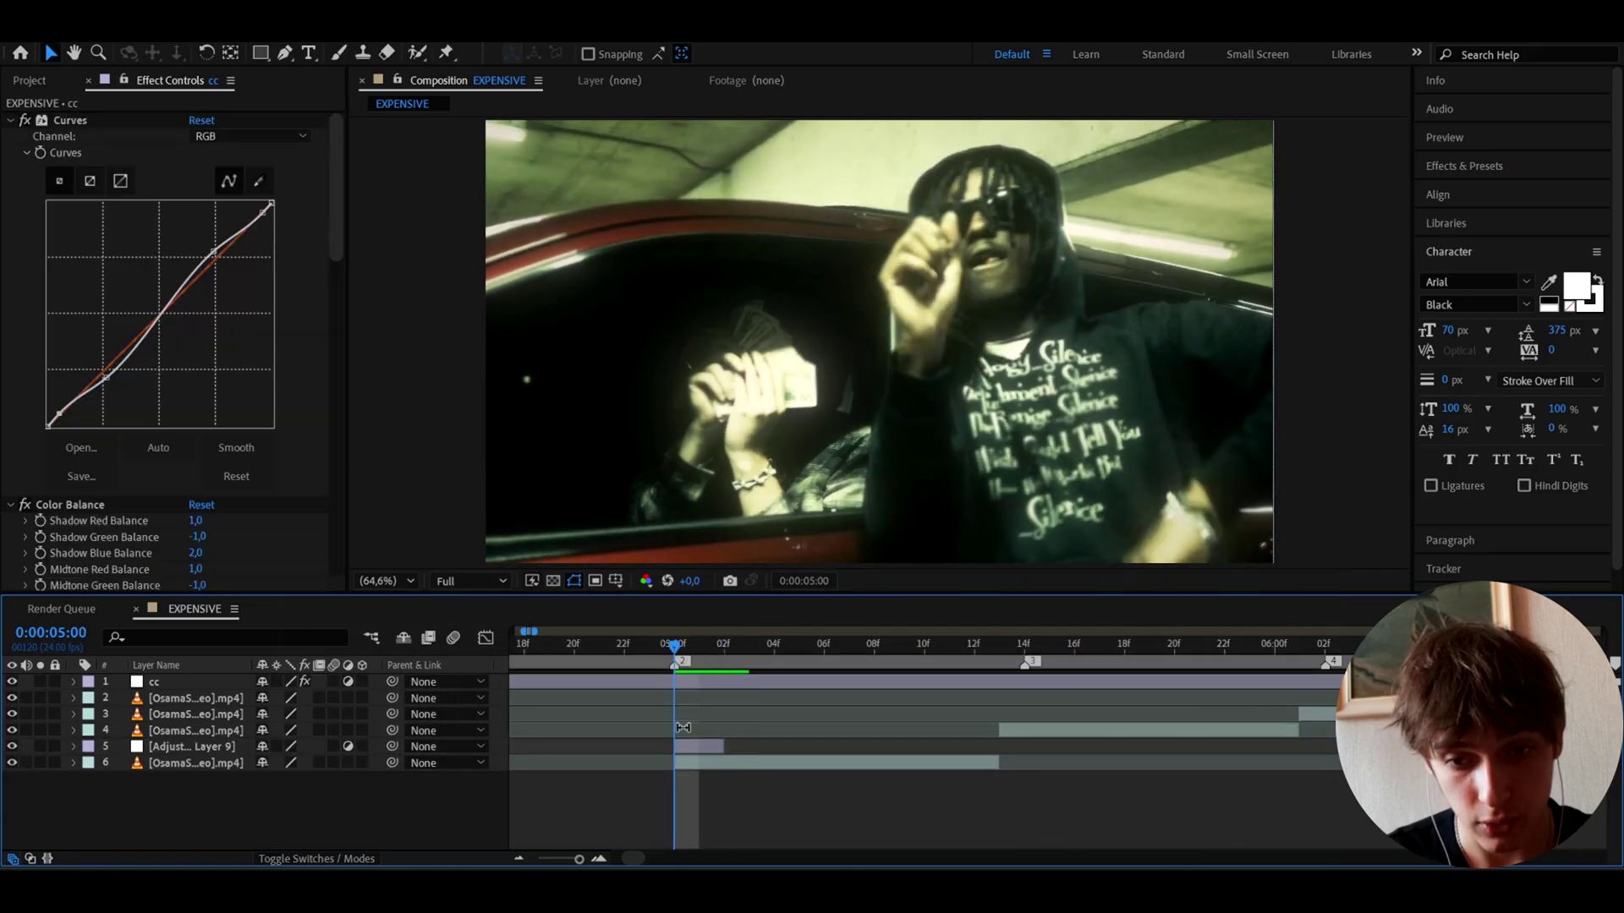
Step: Apply the Minimax effect to the short adjustment layer and set its Radius to 15
{"action": "left_click", "coordinate": [683, 746]}
{"action": "key", "text": "ctrl+space"}
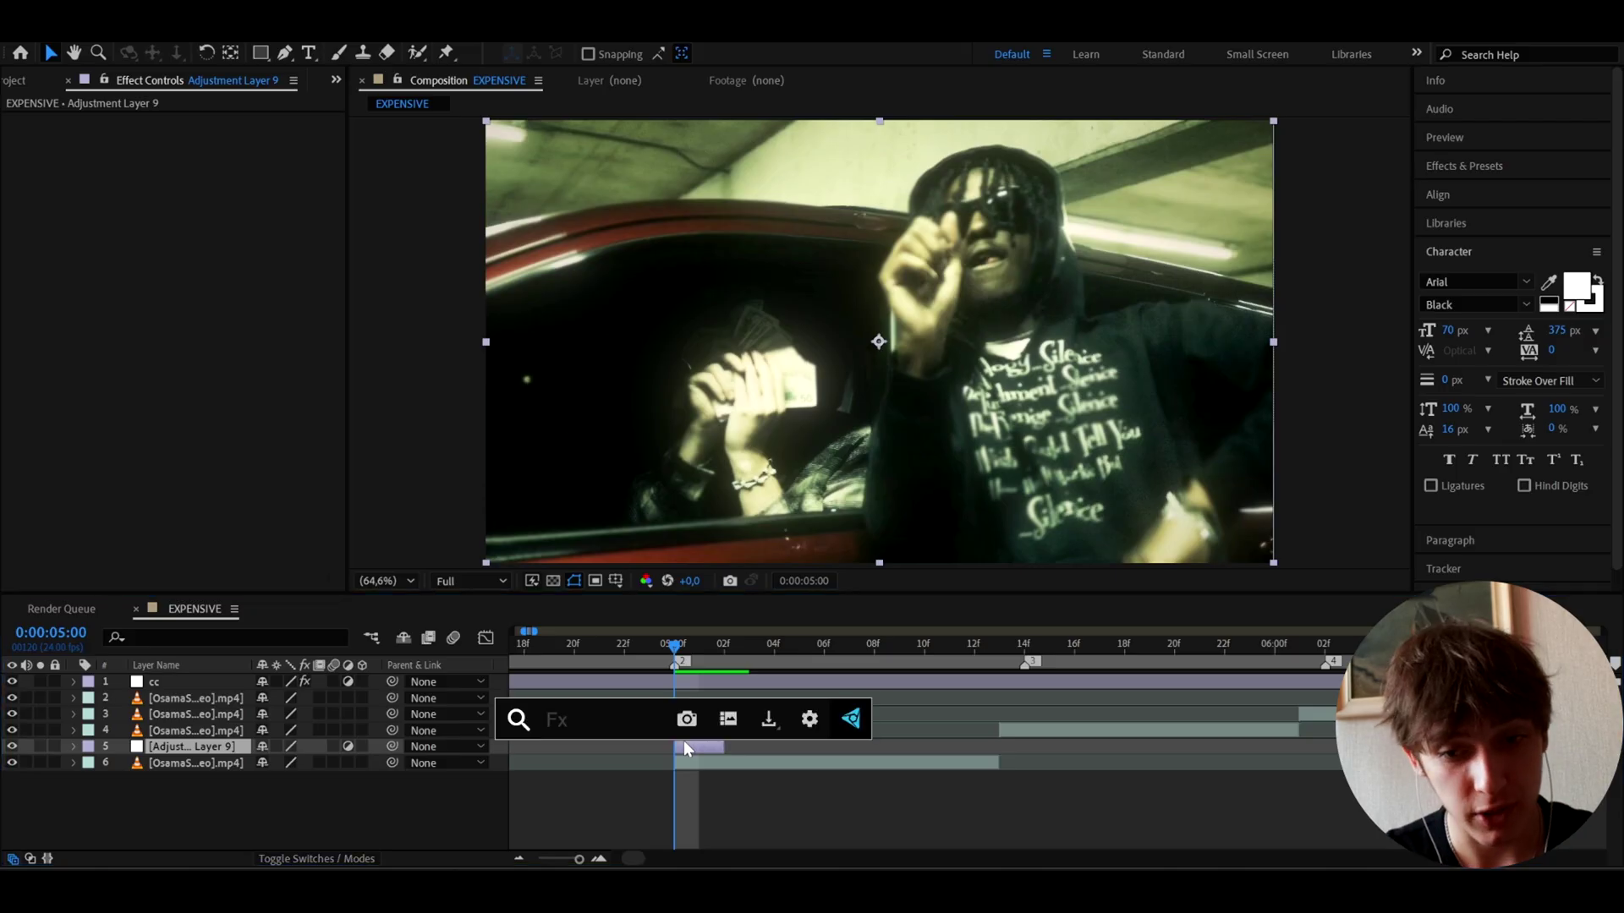
{"action": "type", "text": "minim"}
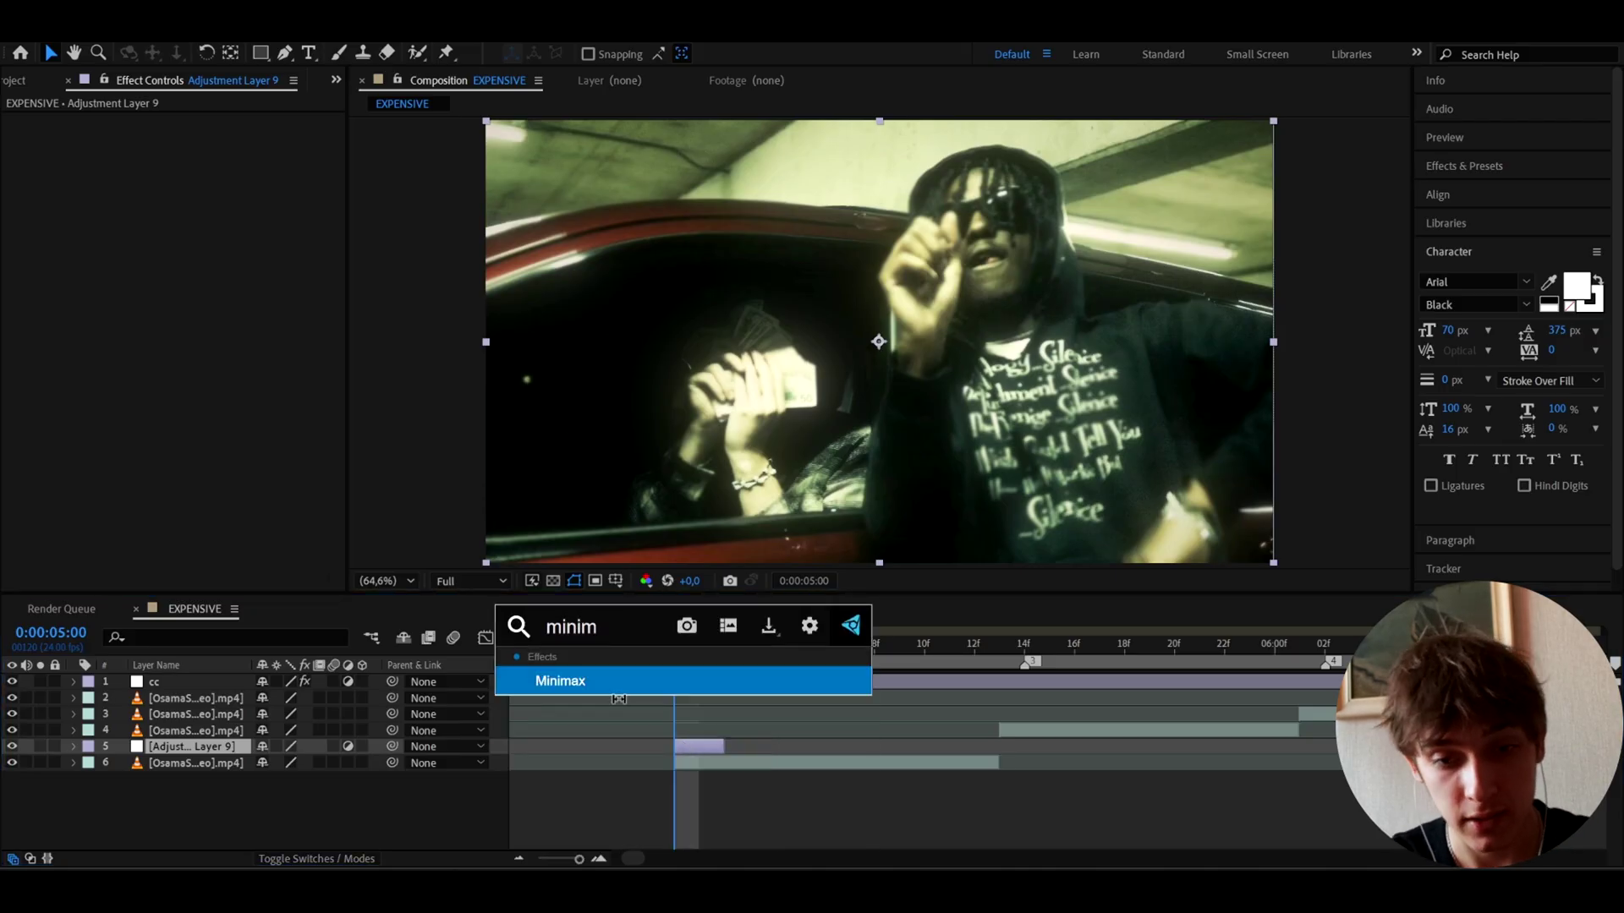
{"action": "key", "text": "Return"}
{"action": "left_click", "coordinate": [196, 152]}
{"action": "type", "text": "15"}
{"action": "key", "text": "Return"}
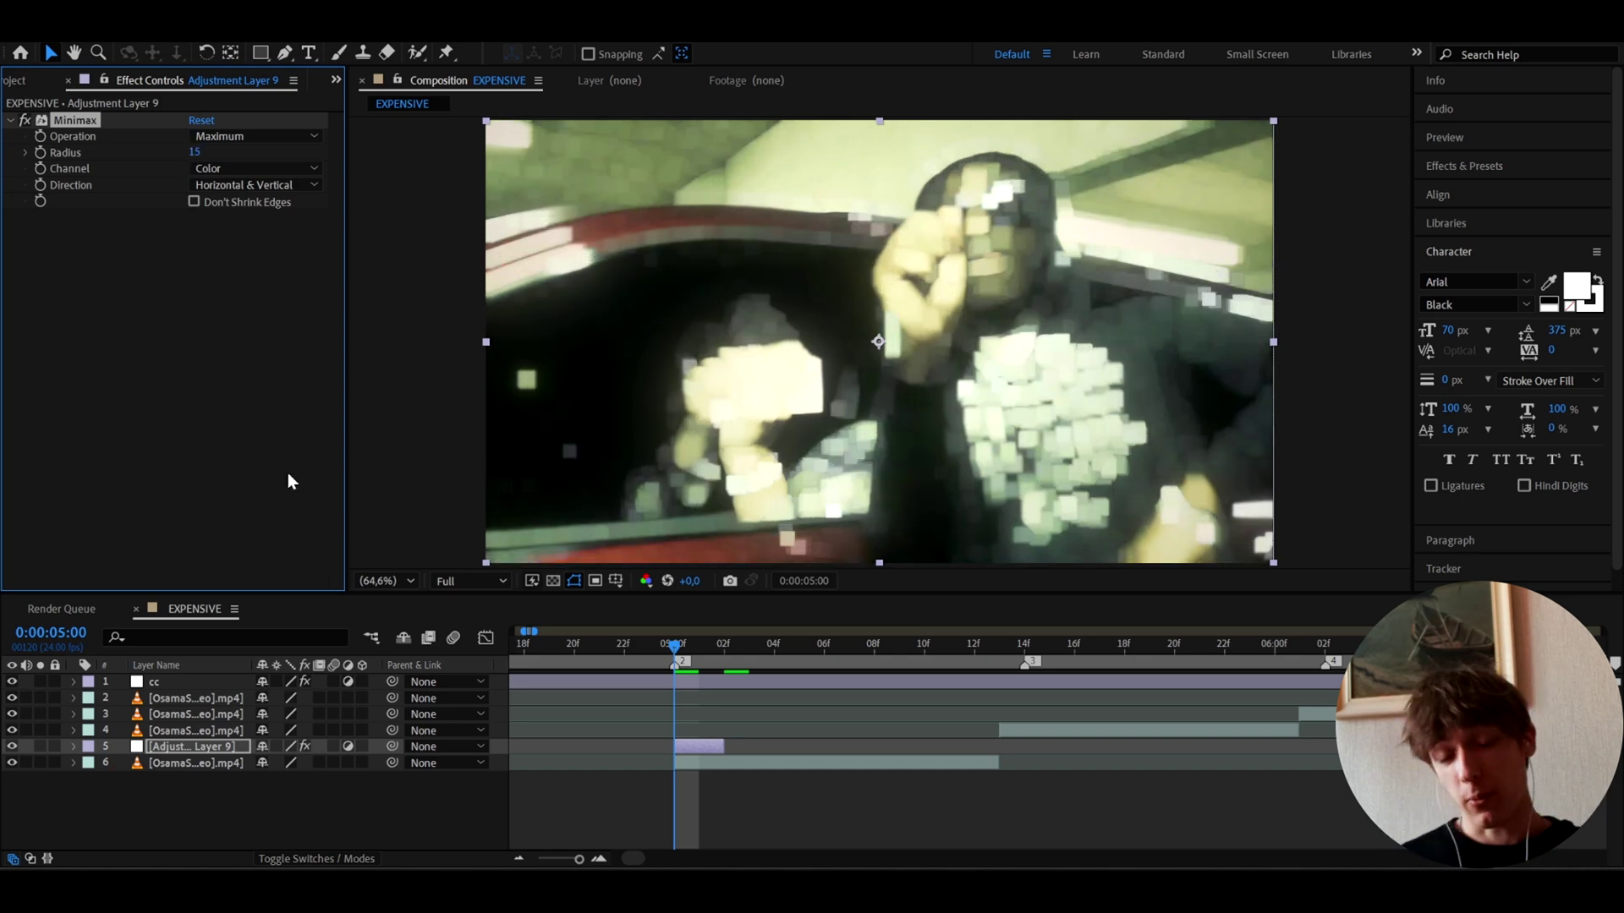
Step: Apply the Exposure effect to the short adjustment layer and set its master Exposure to 1,5
{"action": "key", "text": "ctrl+space"}
{"action": "type", "text": "expo"}
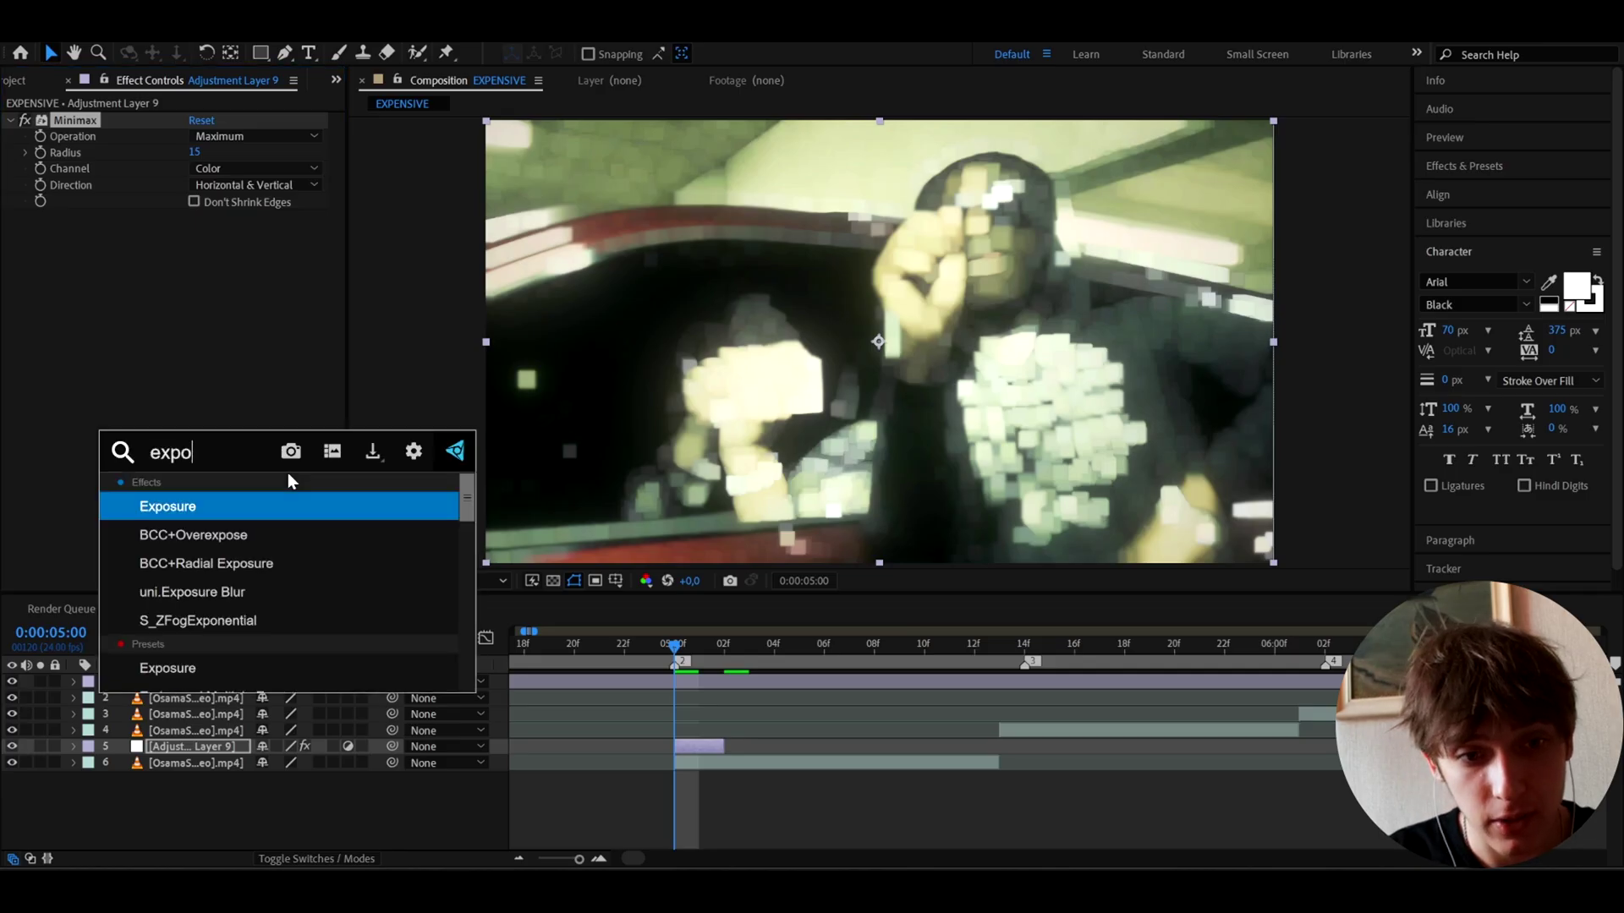
{"action": "left_click", "coordinate": [264, 506]}
{"action": "left_click", "coordinate": [196, 265]}
{"action": "type", "text": "1,5"}
{"action": "key", "text": "Return"}
Step: Place the playhead at 0:00:05:01 and extend the short adjustment layer to end at 0:00:05:04
{"action": "left_click", "coordinate": [571, 648]}
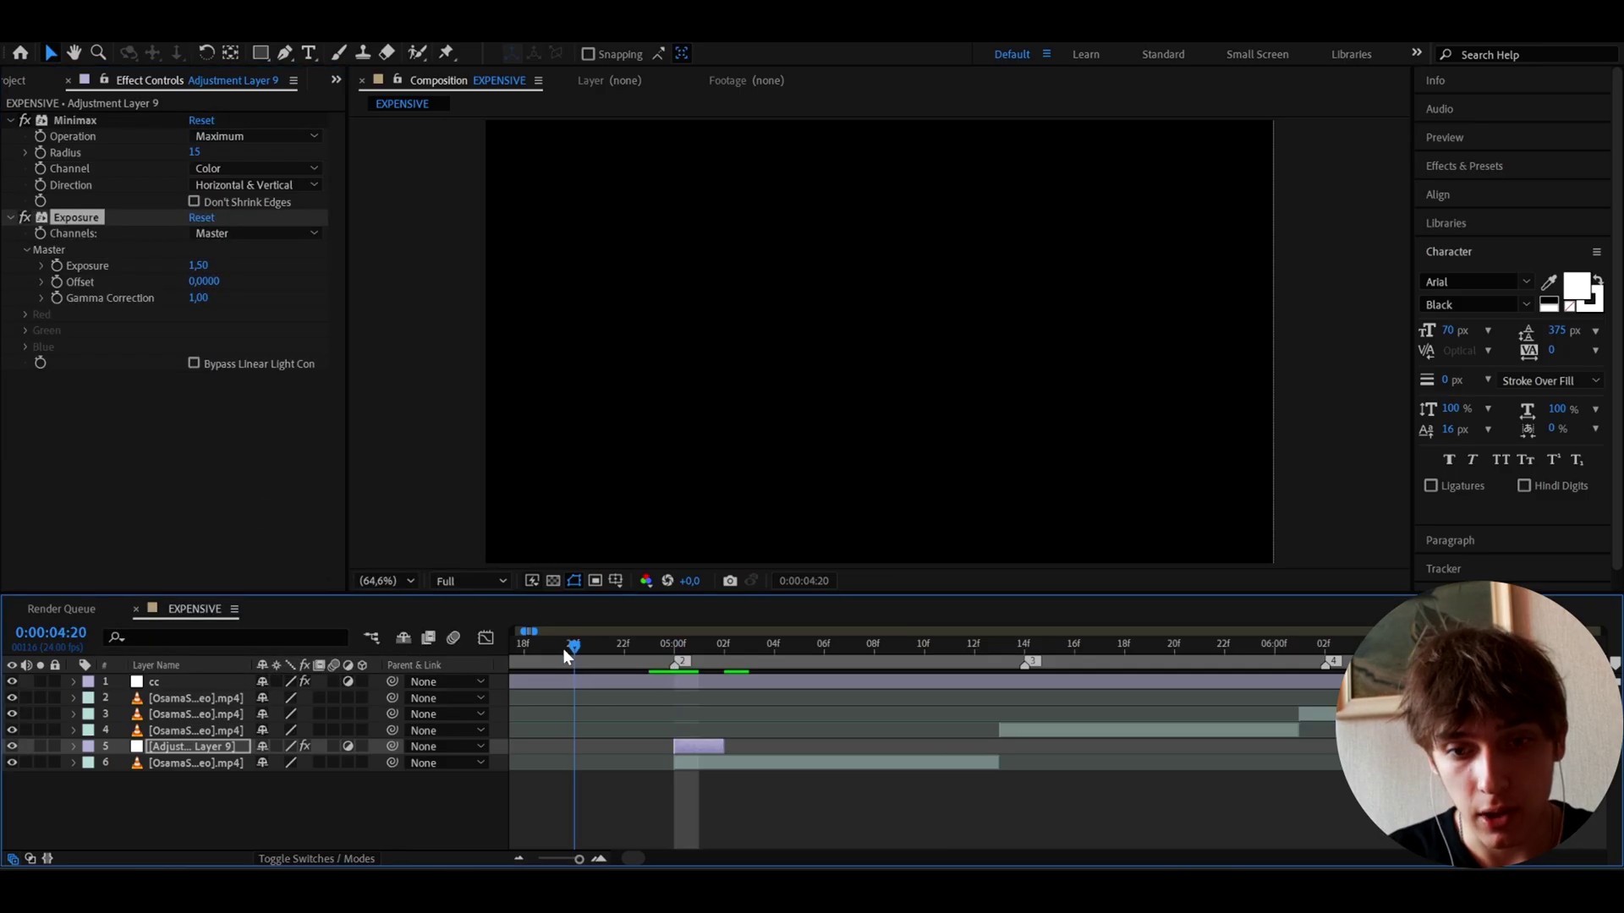
{"action": "left_click_drag", "start_coordinate": [564, 656], "coordinate": [692, 657]}
{"action": "left_click_drag", "start_coordinate": [724, 746], "coordinate": [773, 746]}
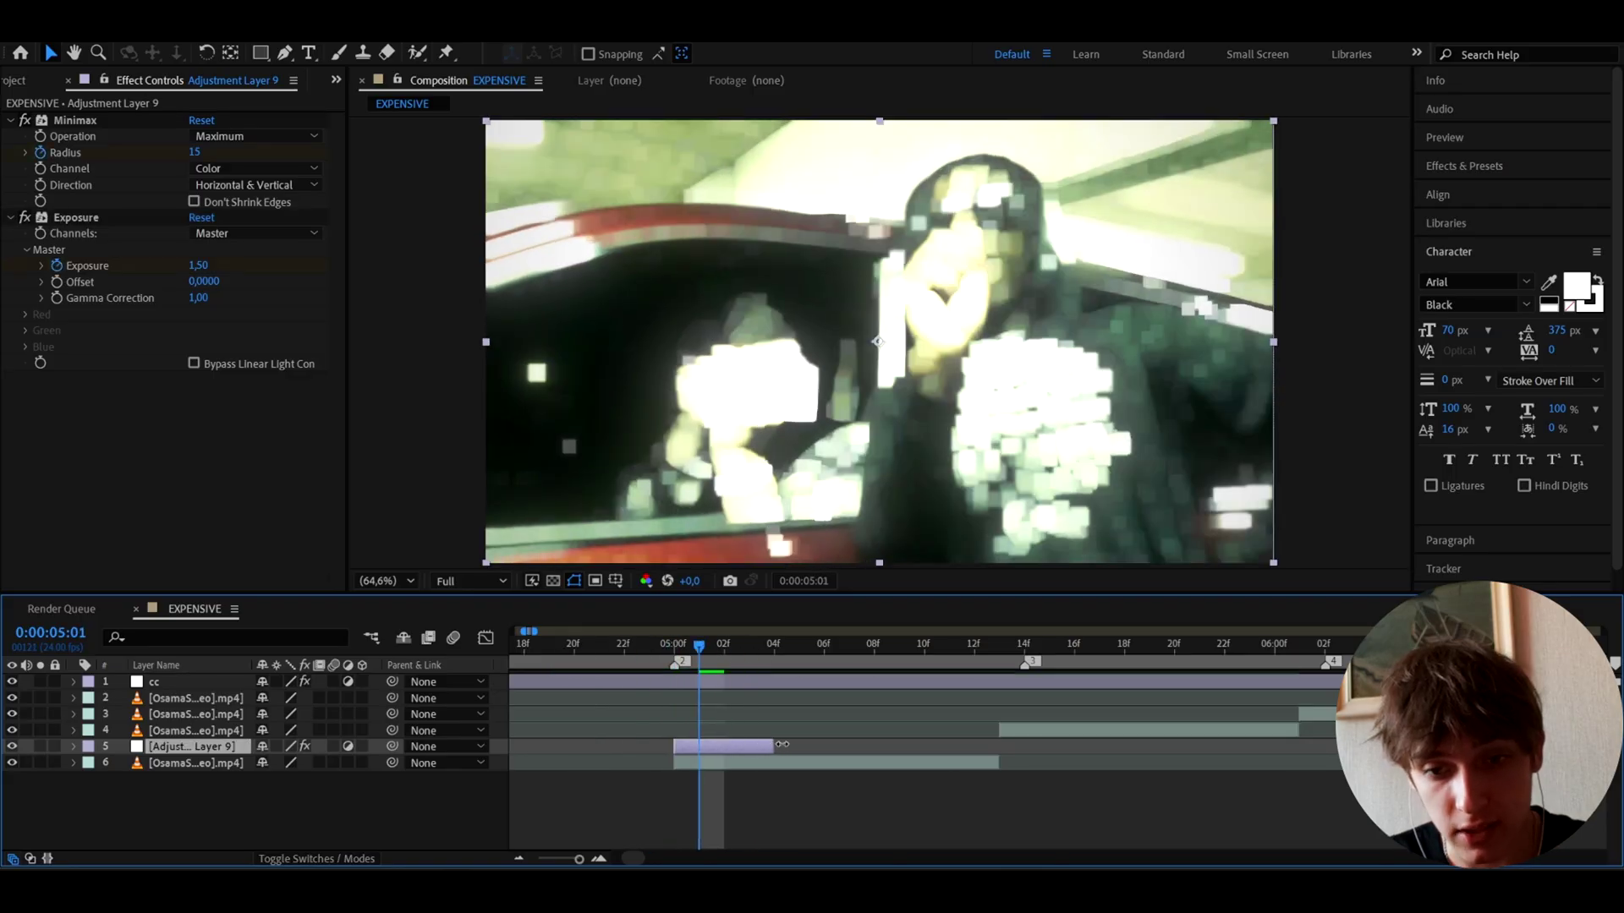
Step: Keyframe the short adjustment layer's Opacity from 100 % at 0:00:05:01 down to 24 % at the layer's end
{"action": "key", "text": "t"}
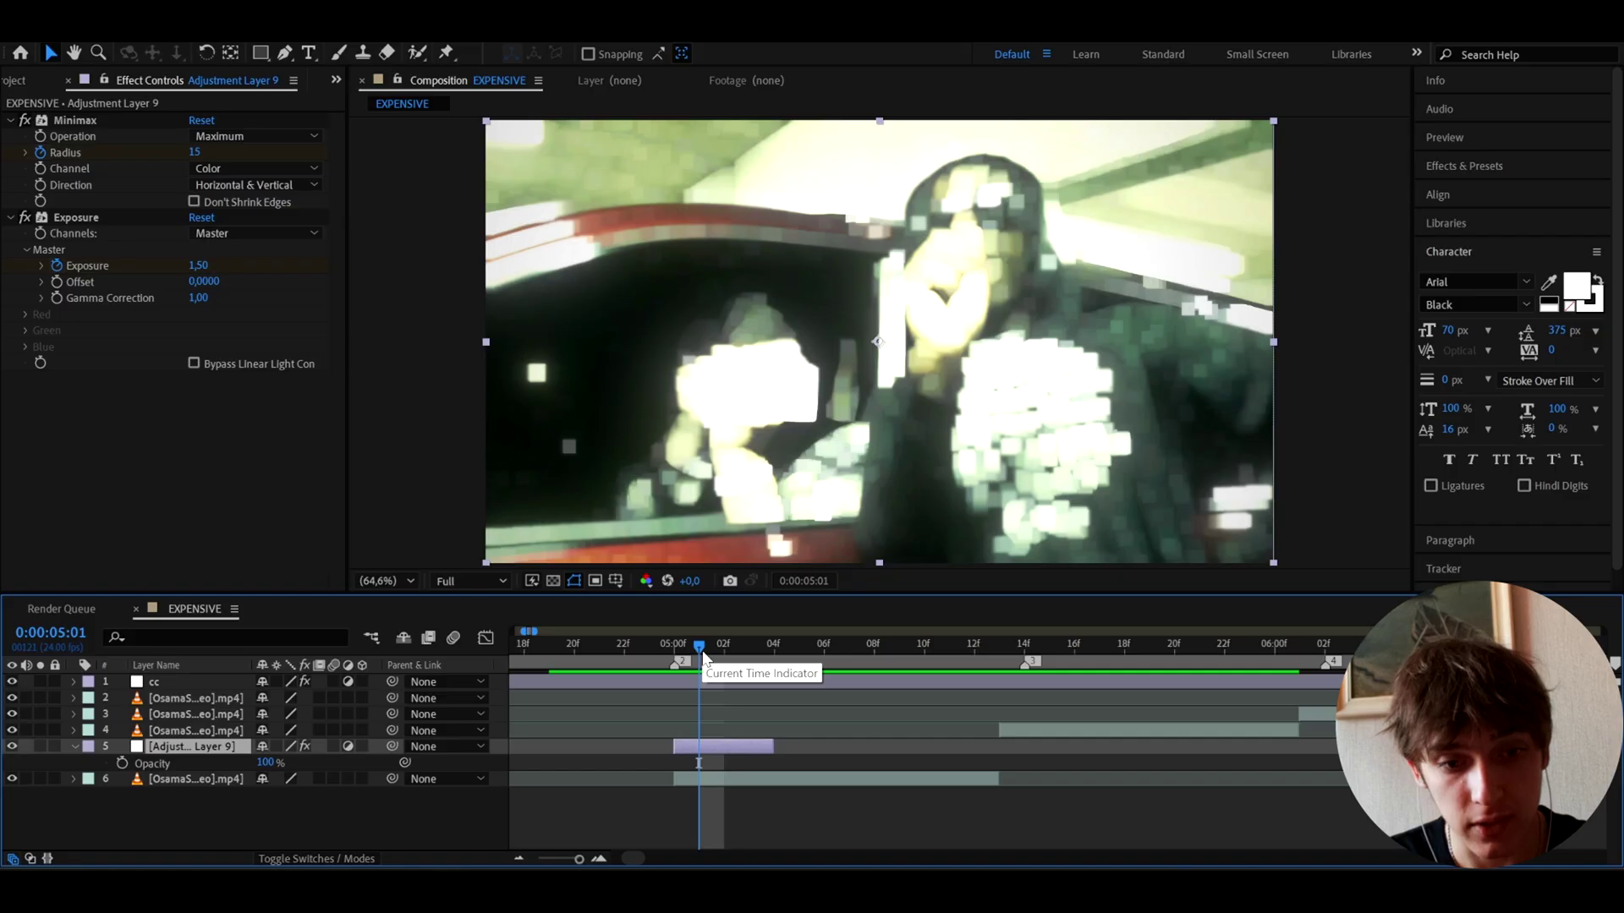
{"action": "left_click", "coordinate": [266, 763]}
{"action": "type", "text": "24"}
{"action": "key", "text": "Return"}
{"action": "left_click", "coordinate": [121, 763]}
{"action": "left_click_drag", "start_coordinate": [698, 762], "coordinate": [774, 763]}
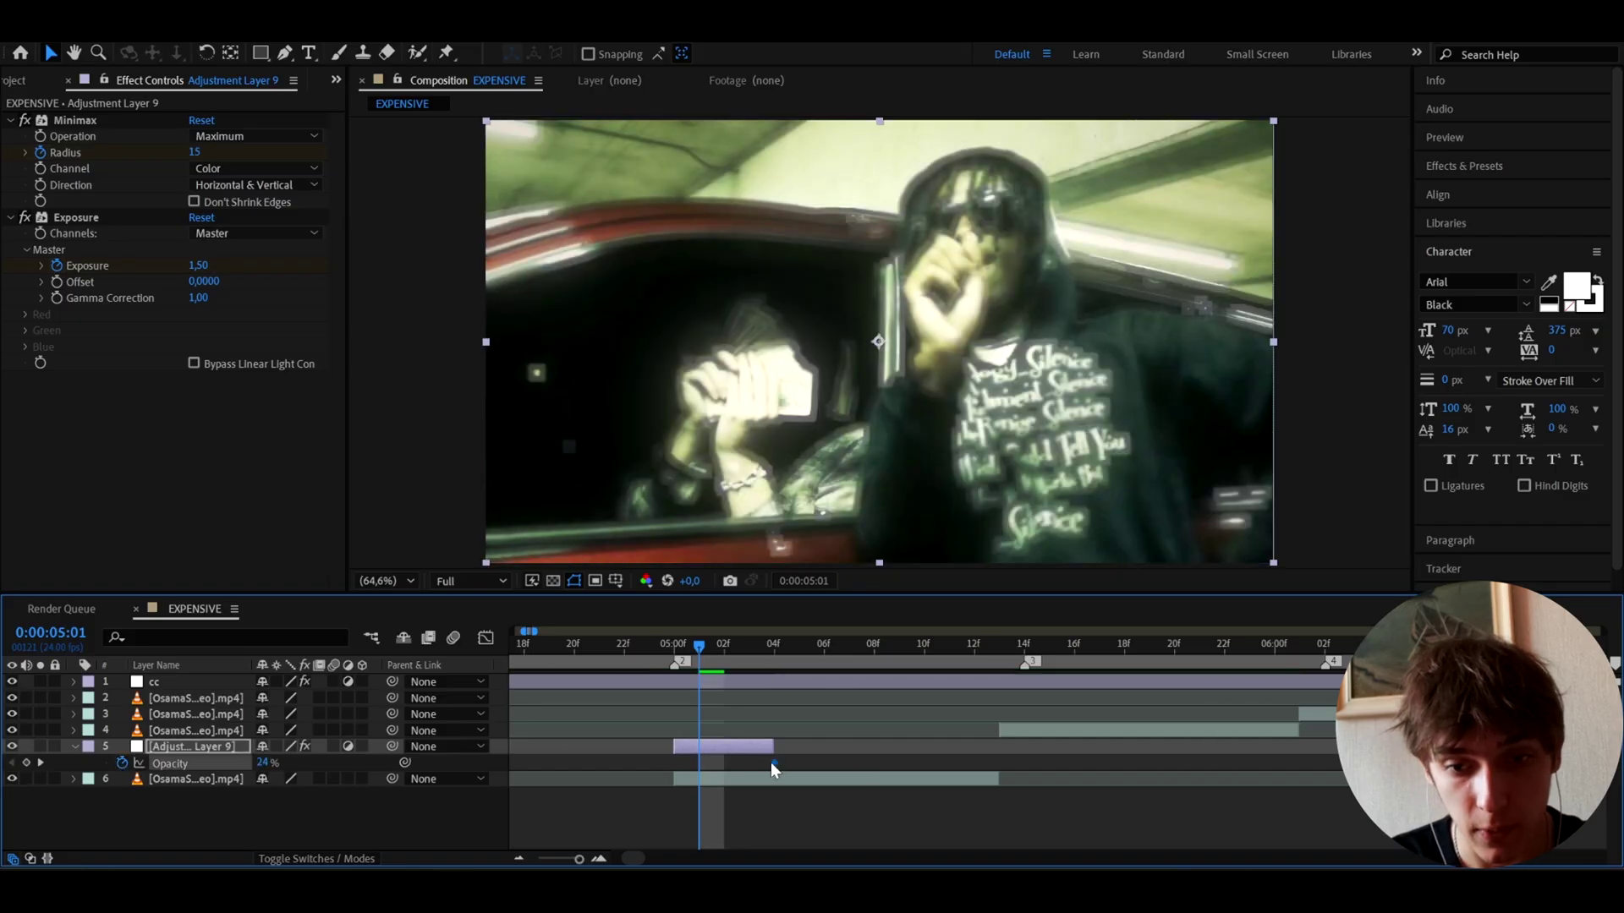
{"action": "left_click_drag", "start_coordinate": [264, 763], "coordinate": [395, 779]}
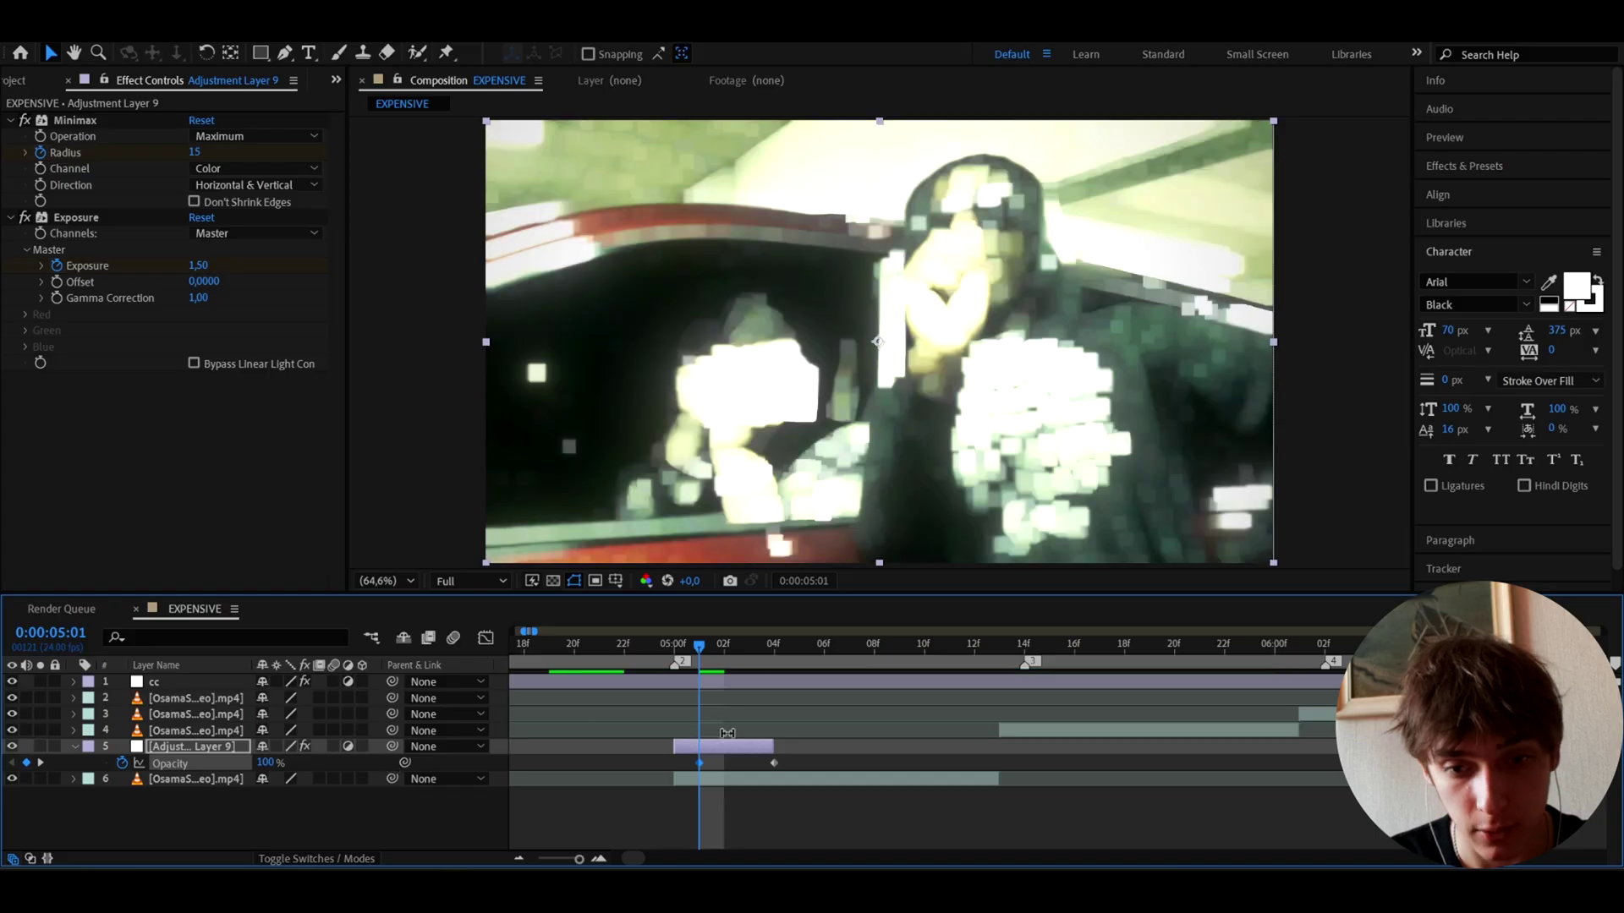
Step: Preview the Minimax and Exposure flash, starting playback a few frames before the clip begins at 0:00:05:00
{"action": "left_click", "coordinate": [574, 644]}
{"action": "key", "text": "space"}
{"action": "left_click", "coordinate": [621, 668]}
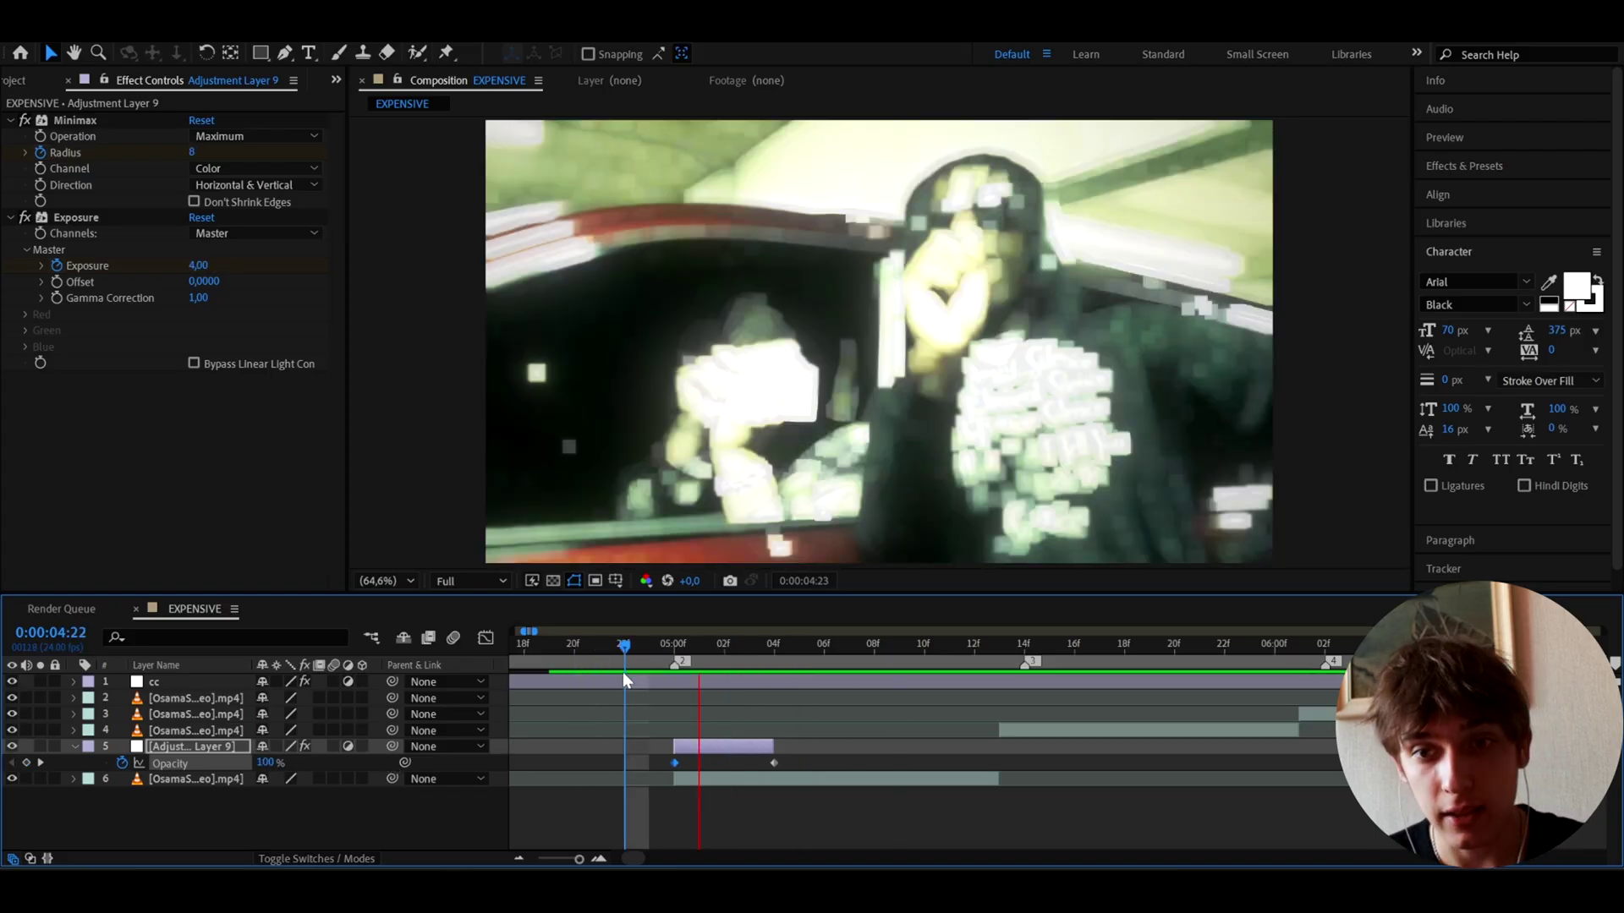
{"action": "left_click", "coordinate": [850, 647]}
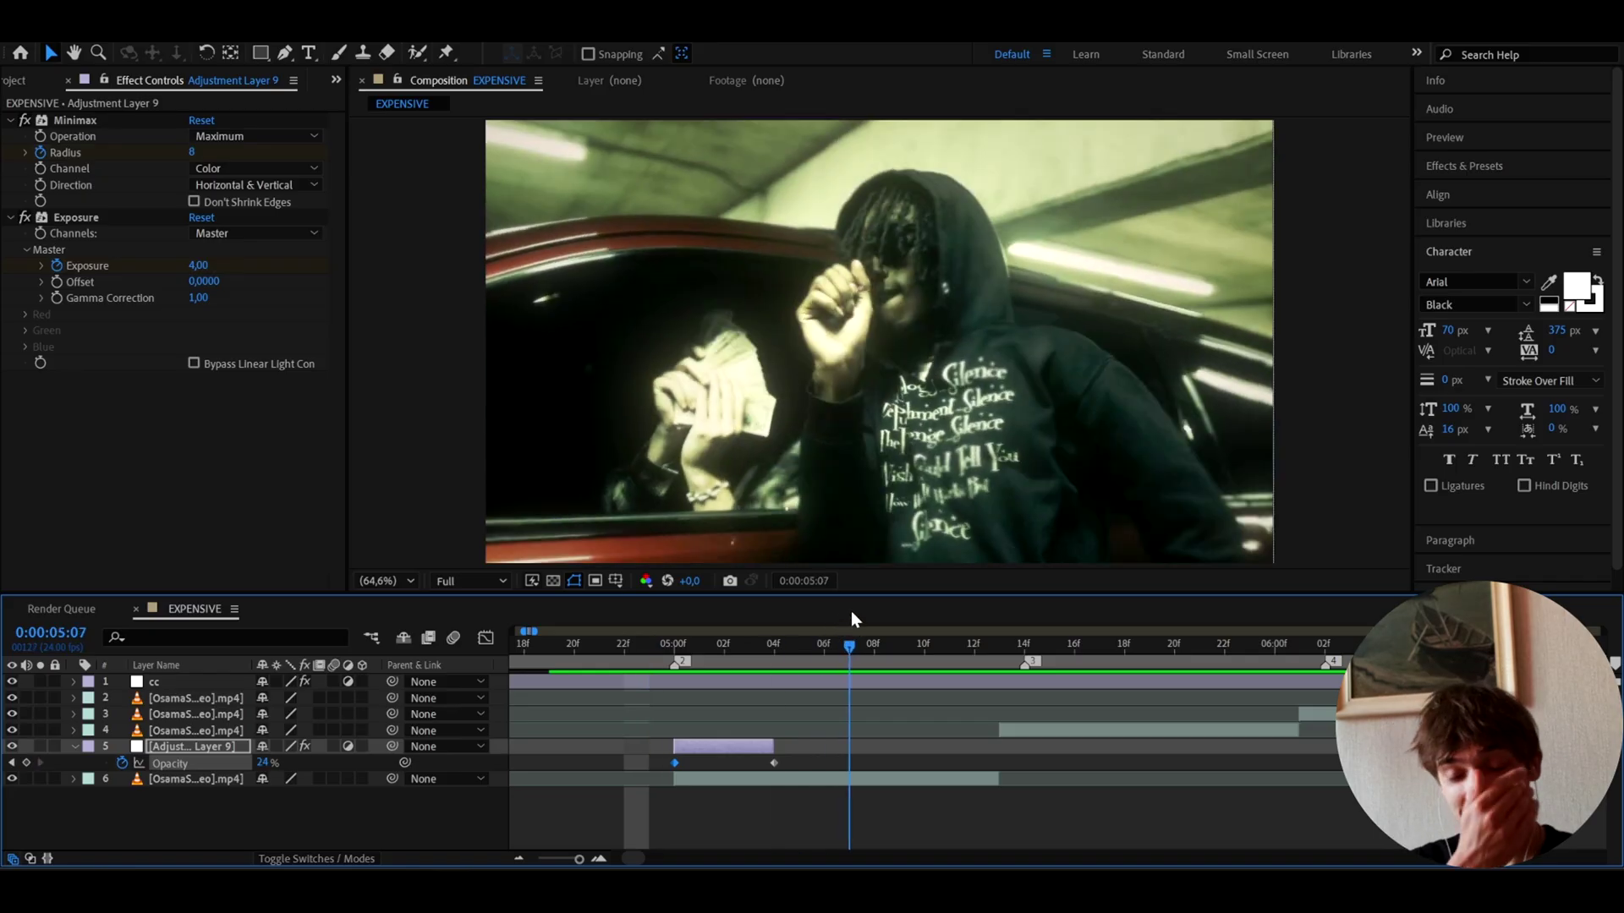
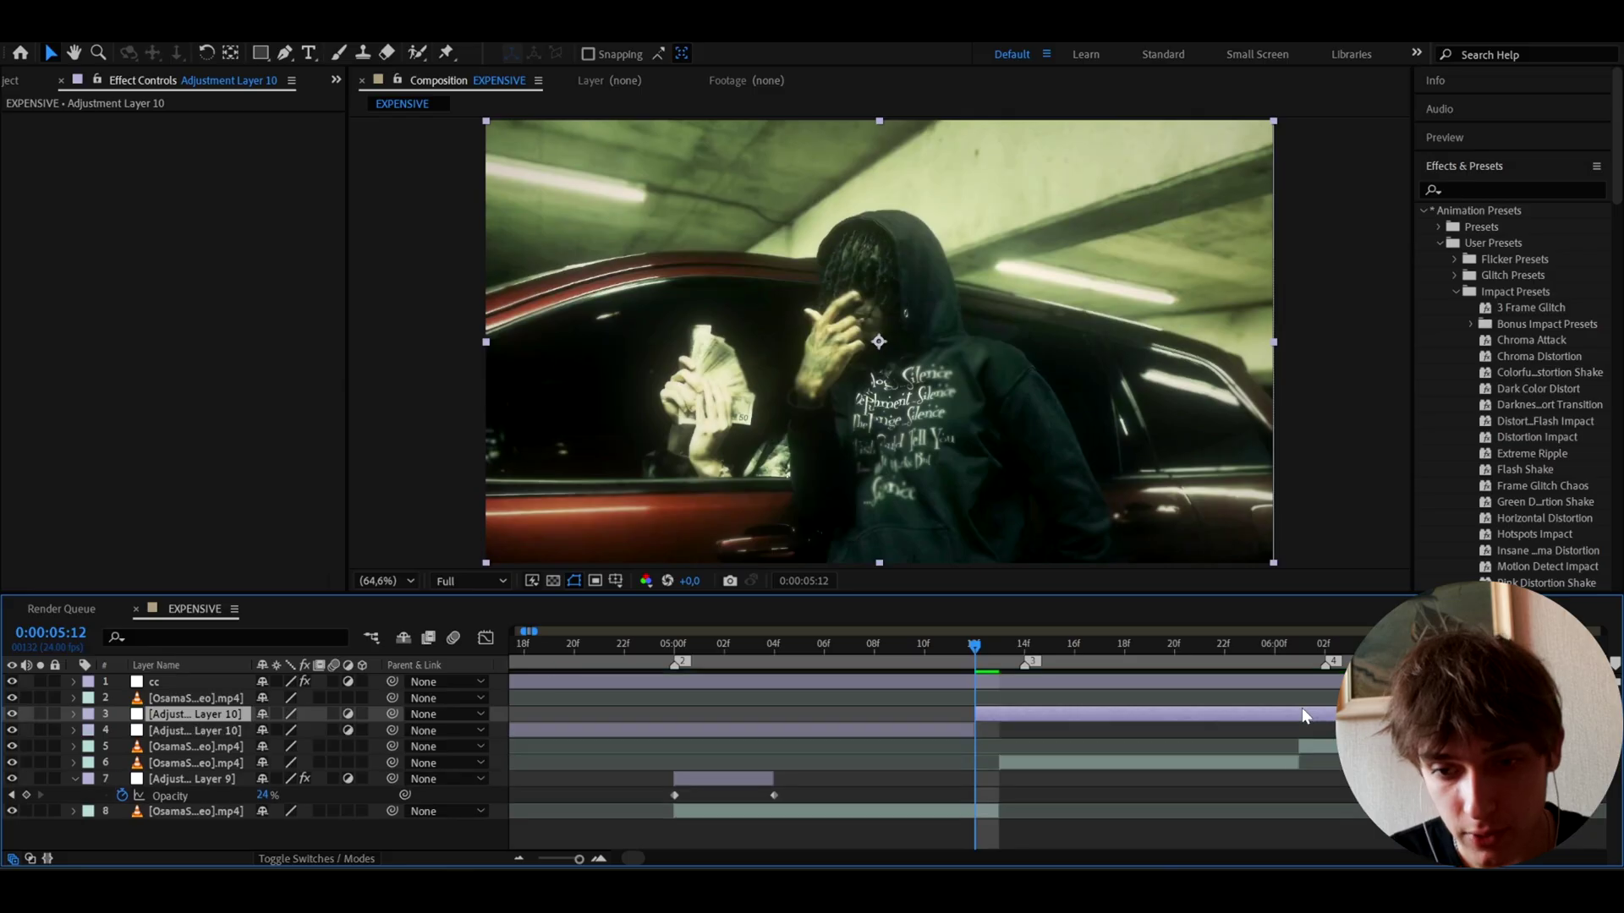
Step: Delete the duplicate adjustment layer and apply the Frame Glitch Chaos preset to the one starting at 0:00:05:12
{"action": "key", "text": "Delete"}
{"action": "left_click_drag", "start_coordinate": [1411, 338], "coordinate": [1375, 338]}
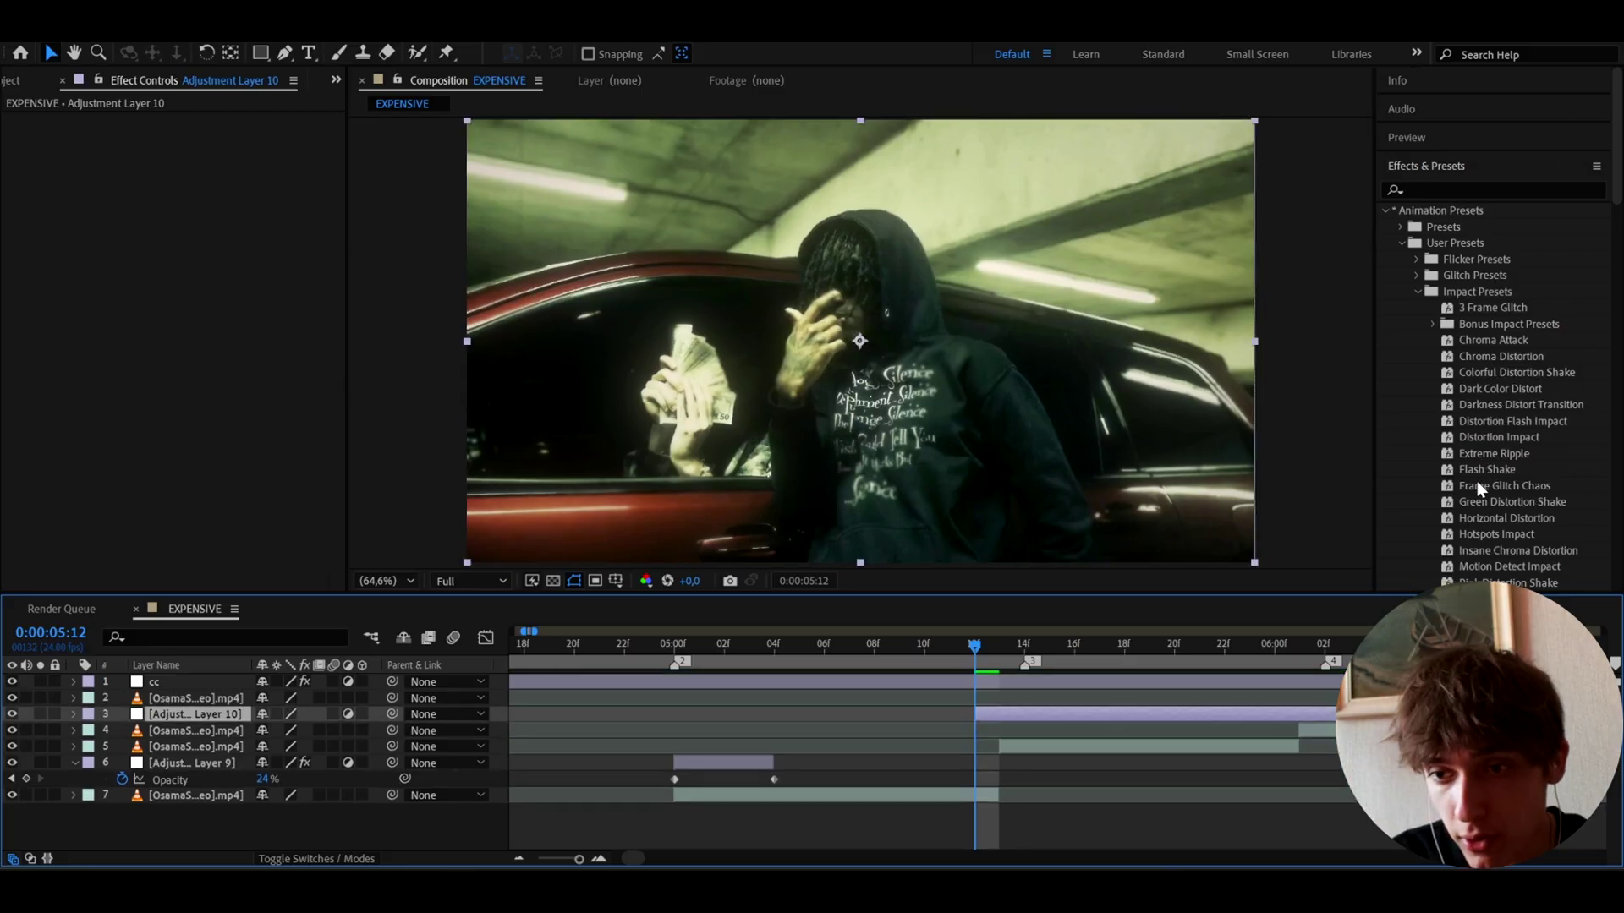
{"action": "left_click", "coordinate": [1477, 486]}
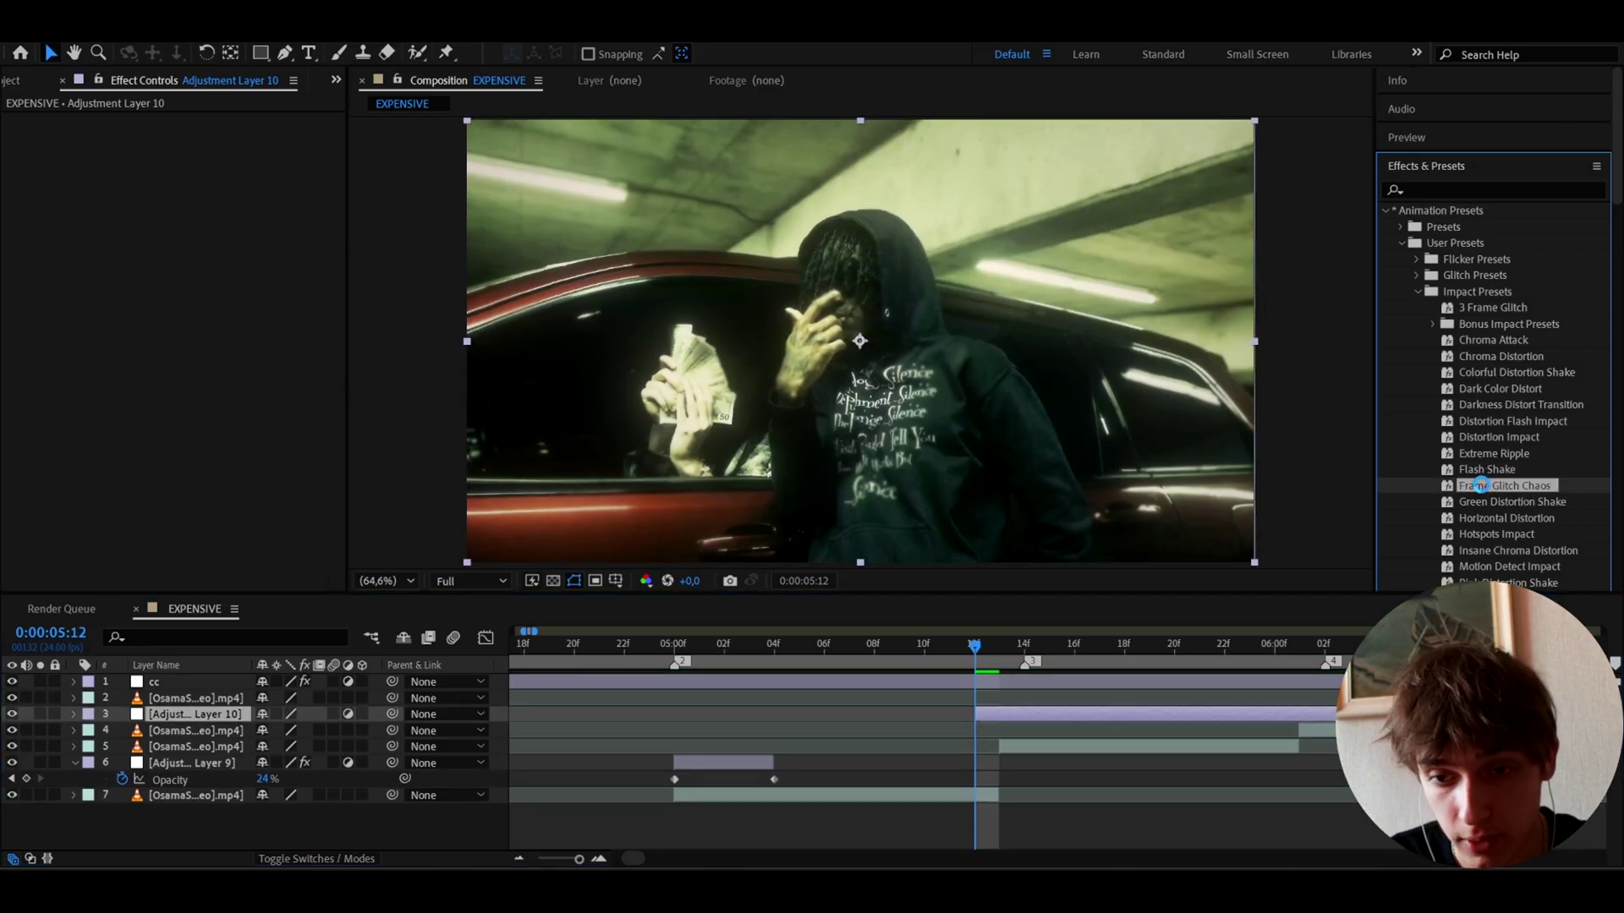
{"action": "left_click_drag", "start_coordinate": [1481, 486], "coordinate": [975, 673]}
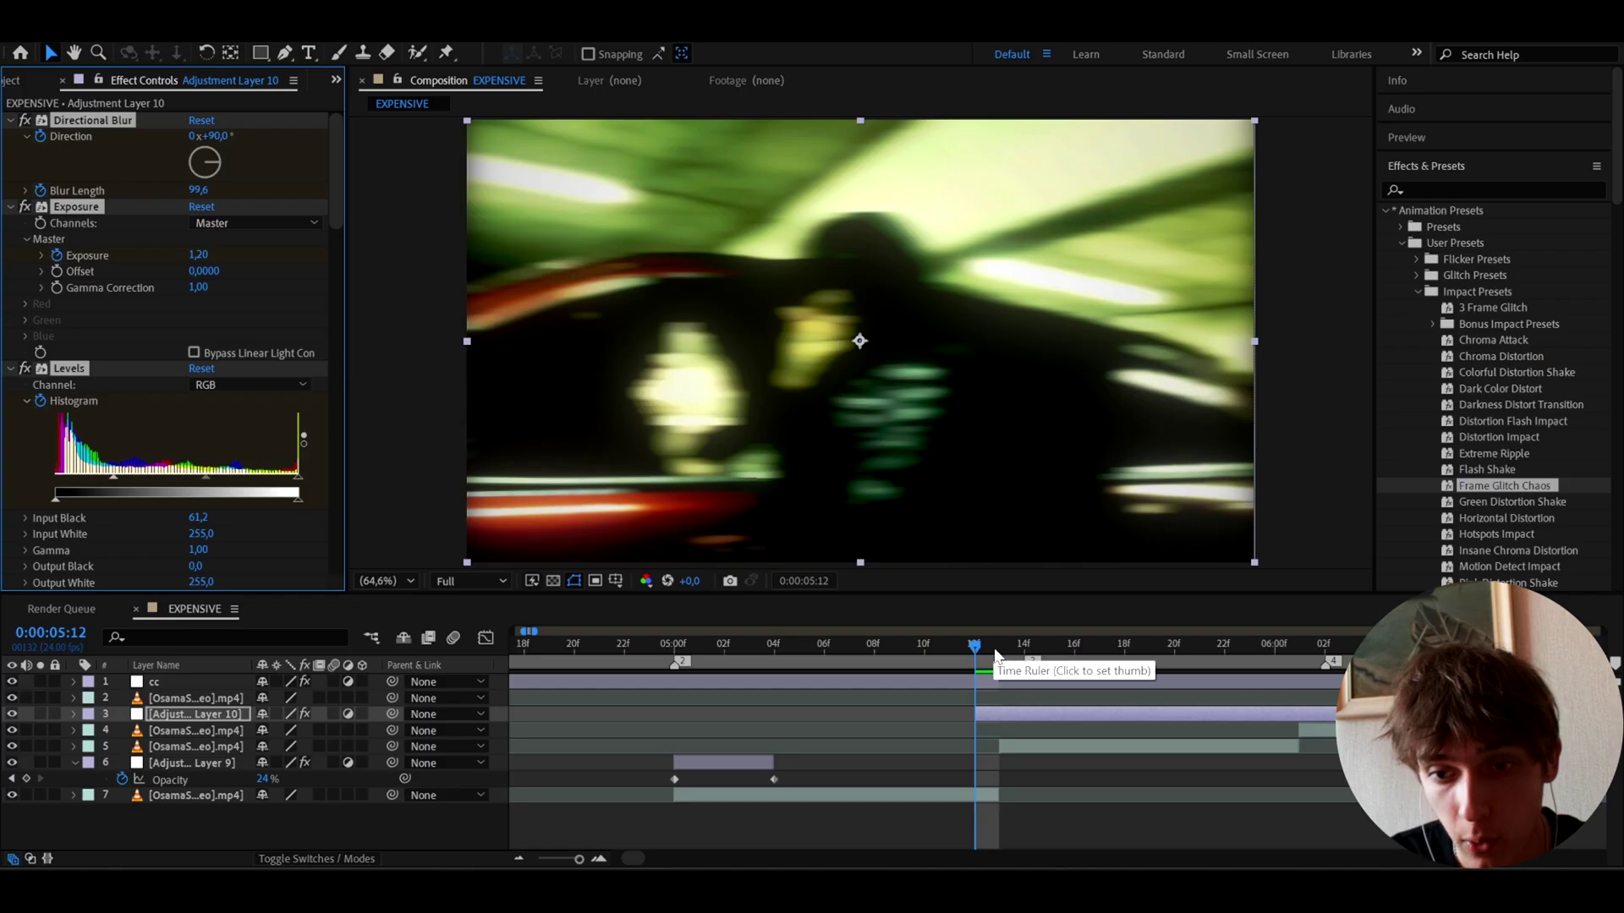
Step: Preview the Frame Glitch Chaos transition, starting playback around 0:00:05:07
{"action": "left_click", "coordinate": [1014, 747]}
{"action": "left_click_drag", "start_coordinate": [985, 626], "coordinate": [843, 658]}
{"action": "key", "text": "space"}
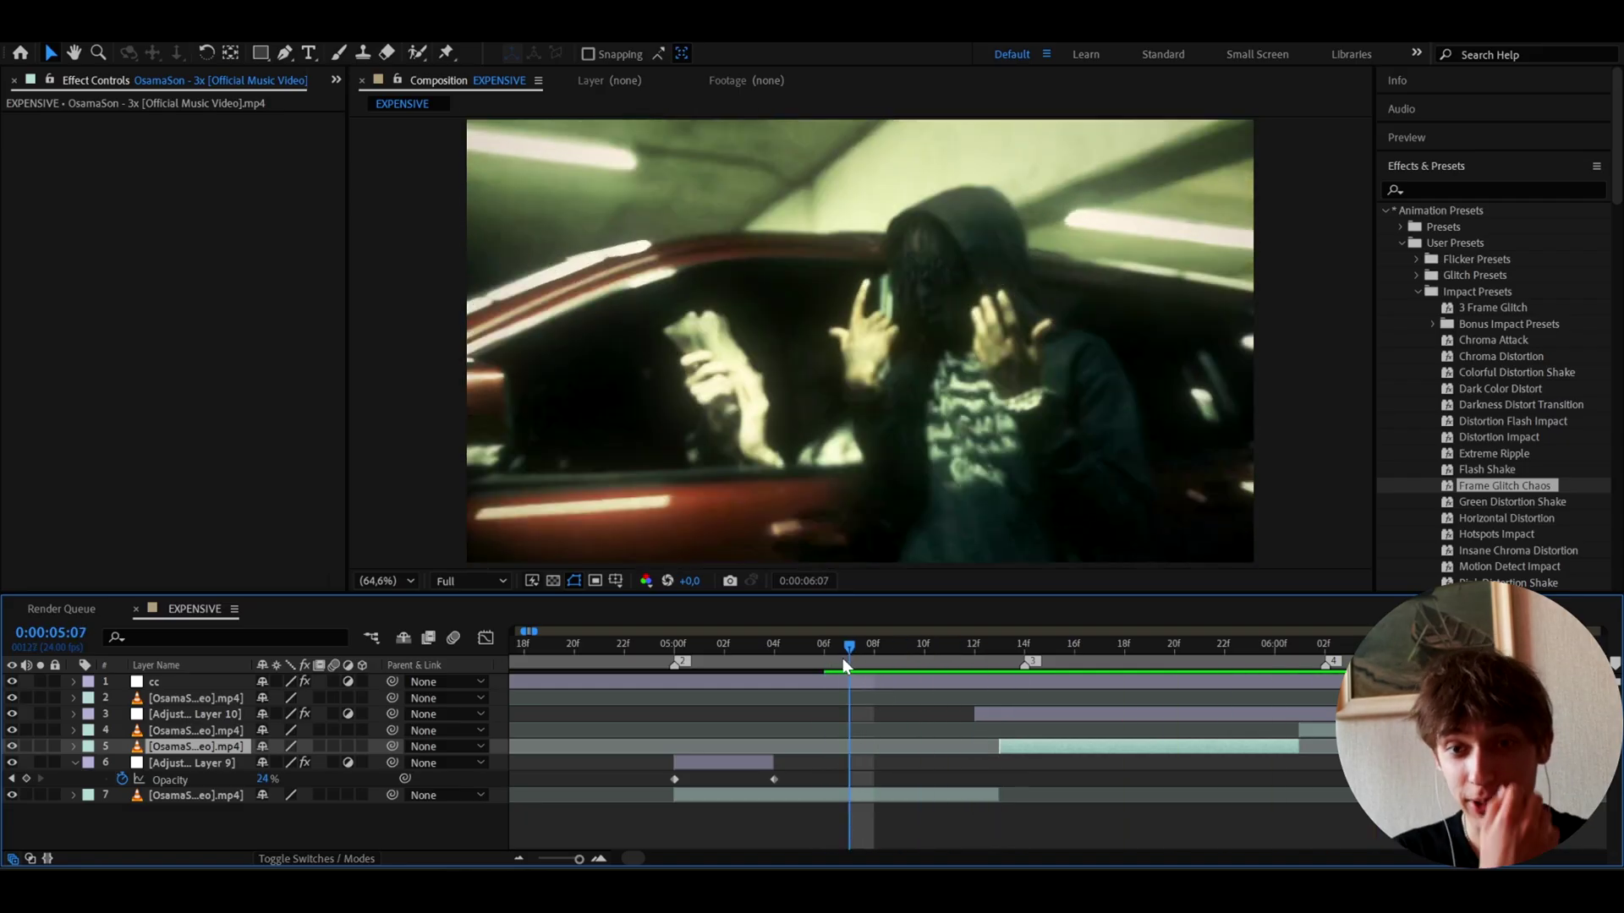
{"action": "left_click", "coordinate": [810, 656]}
{"action": "left_click_drag", "start_coordinate": [811, 660], "coordinate": [873, 655]}
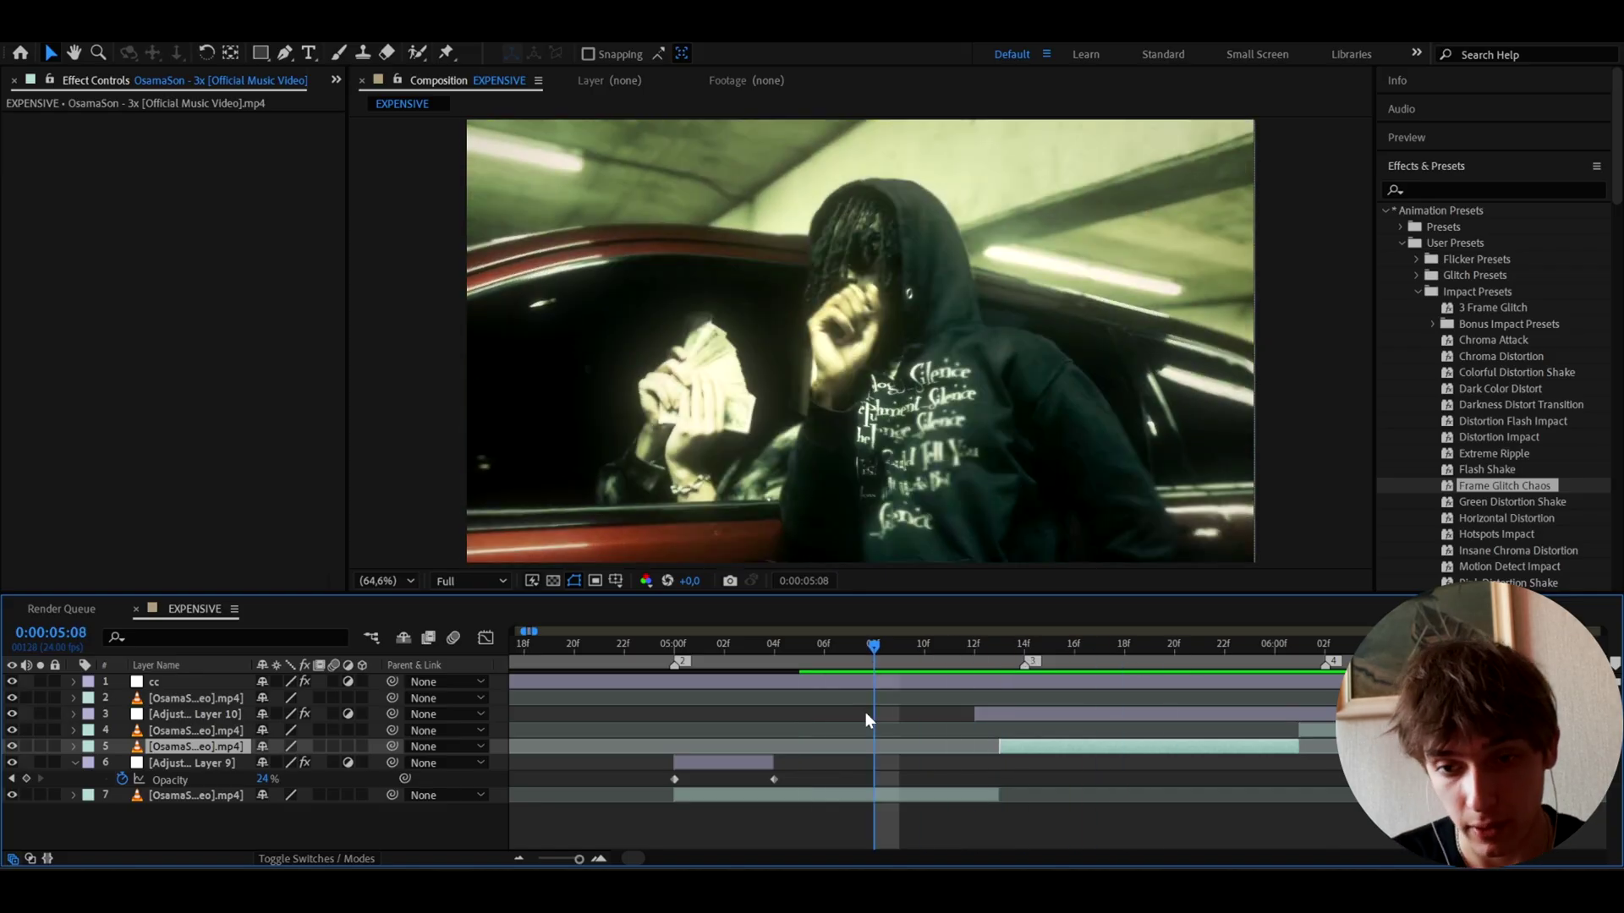
{"action": "key", "text": "space"}
{"action": "left_click", "coordinate": [825, 668]}
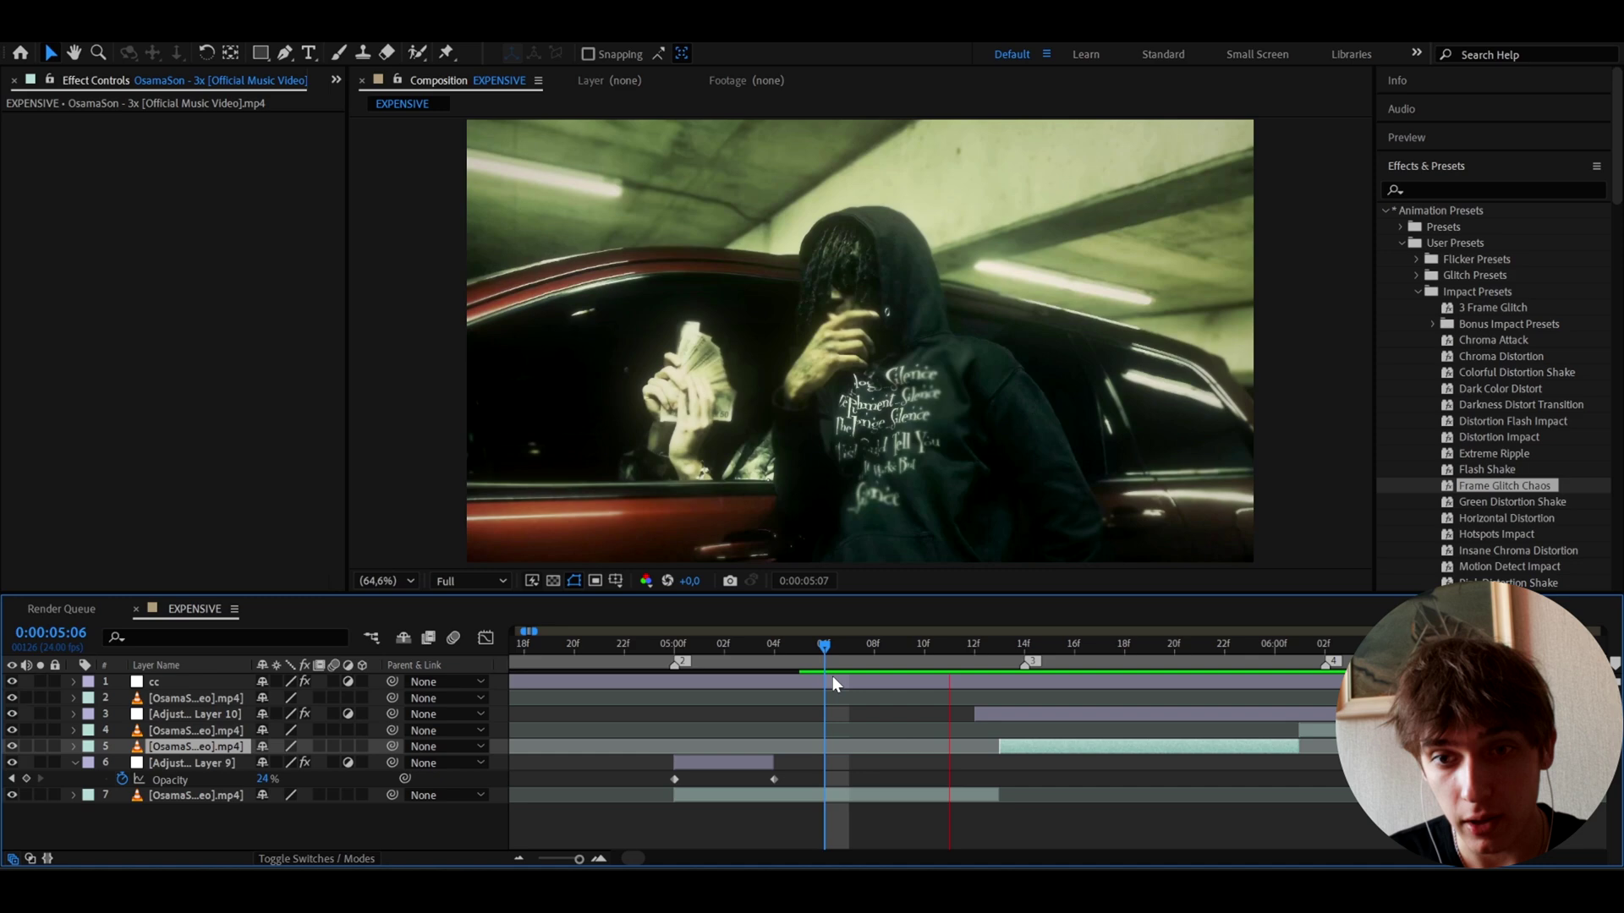
Step: Add a new adjustment layer directly above the last clip and trim it to start at 0:00:07:07
{"action": "key", "text": "minus"}
{"action": "left_click_drag", "start_coordinate": [1013, 661], "coordinate": [1067, 673]}
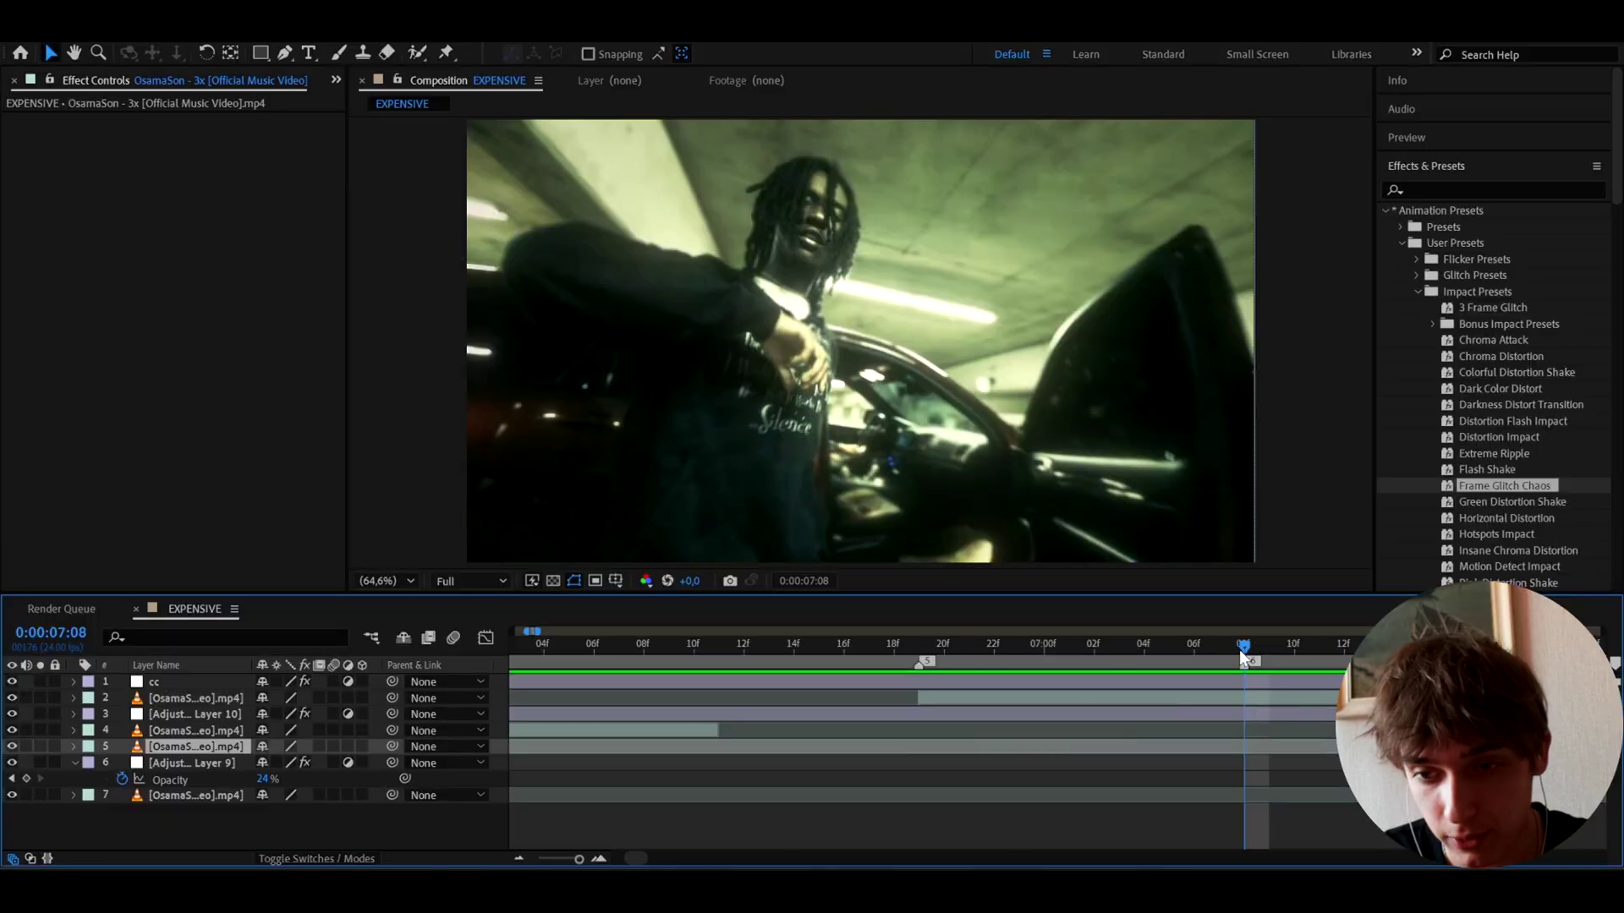
{"action": "left_click", "coordinate": [1226, 658]}
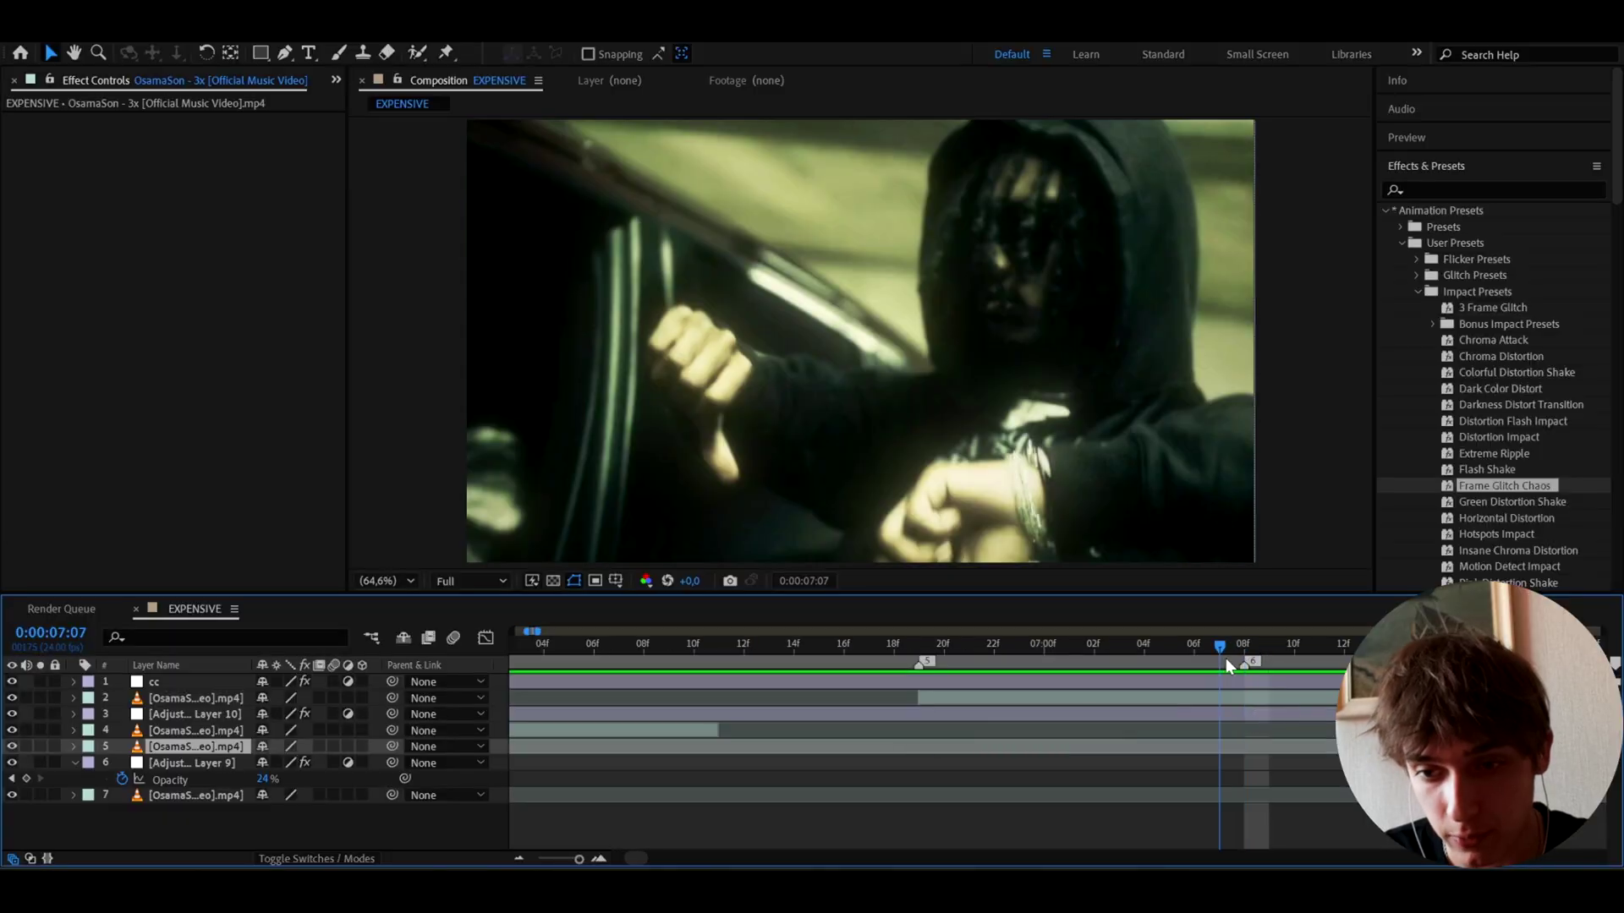
{"action": "left_click", "coordinate": [1209, 702]}
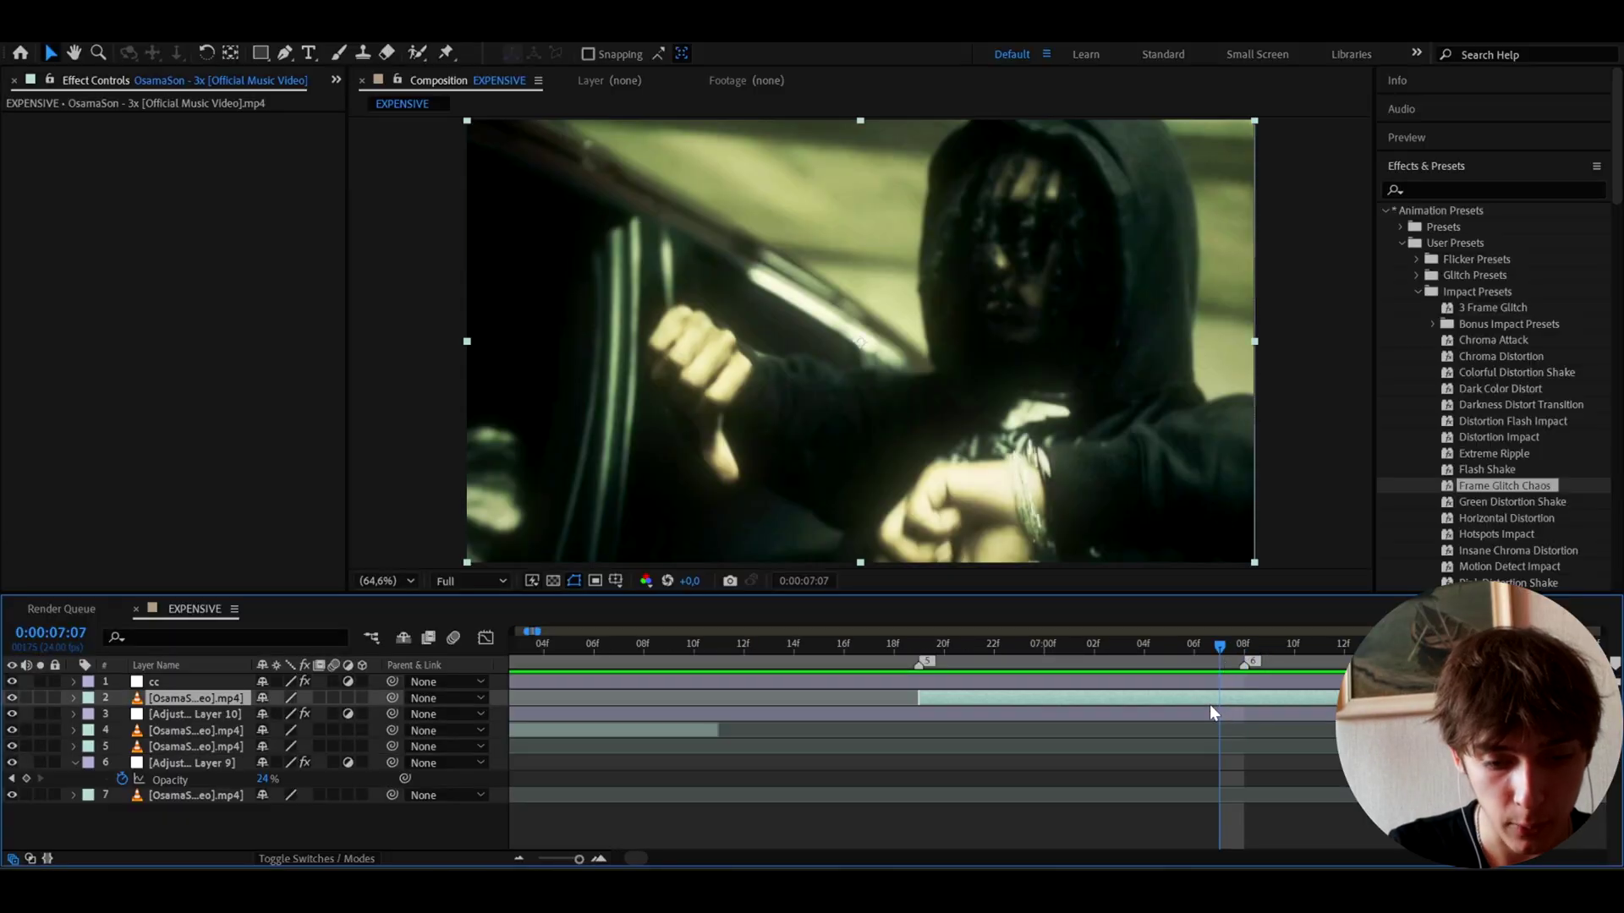
{"action": "key", "text": "ctrl+alt+y"}
{"action": "key", "text": "ctrl+shift+d"}
{"action": "left_click", "coordinate": [1208, 708]}
{"action": "key", "text": "Delete"}
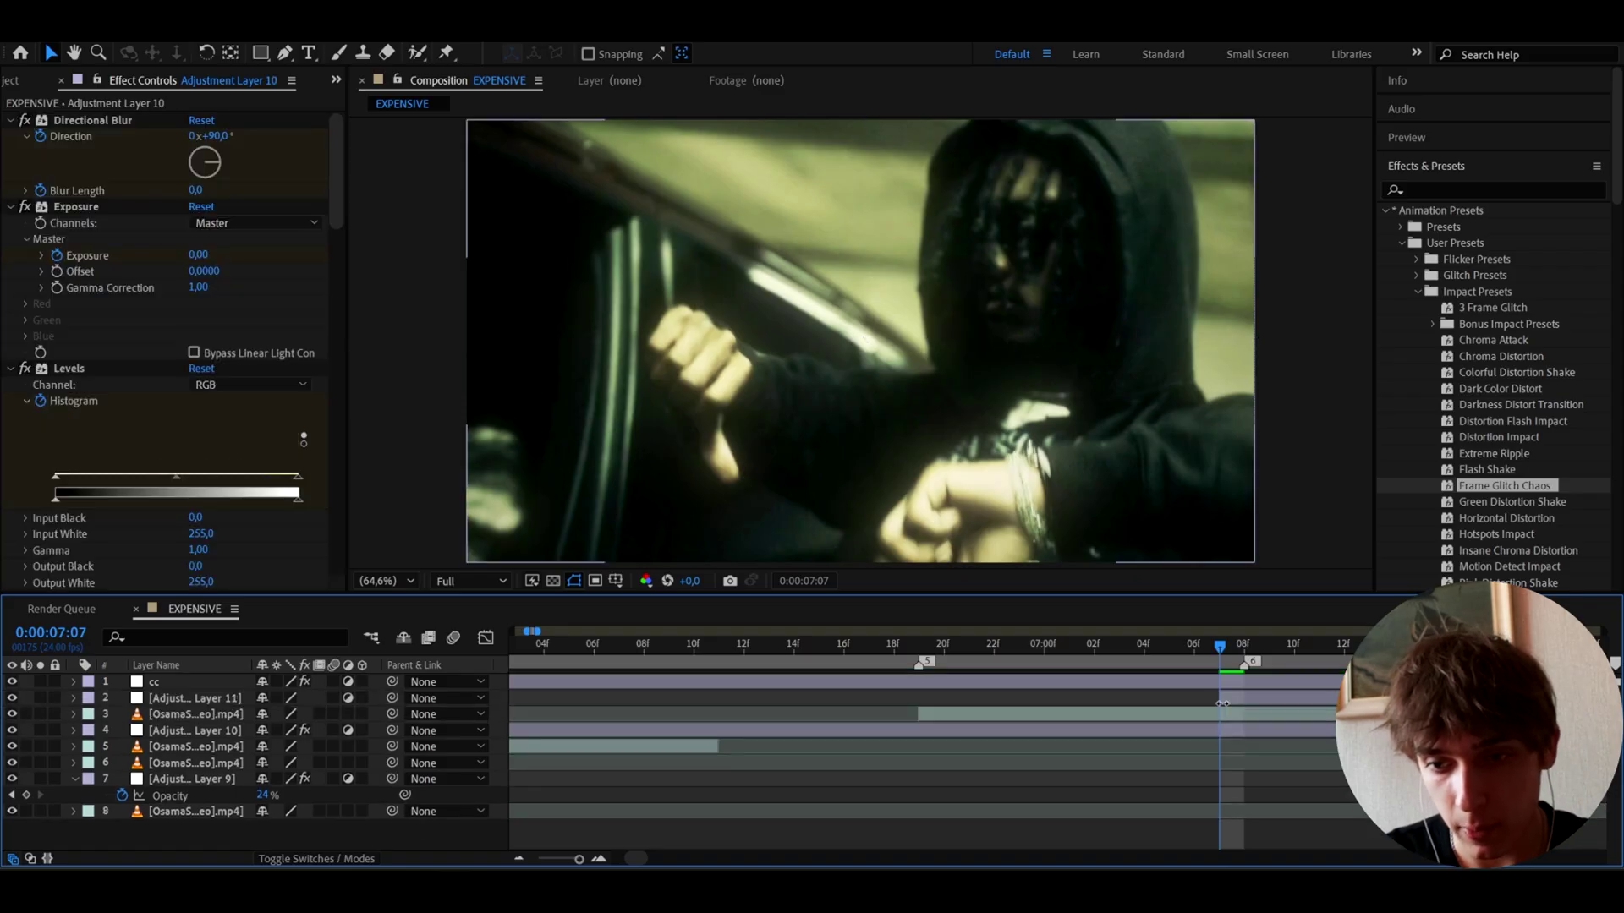
Step: Apply the Motion Detect Impact preset to the new adjustment layer at 0:00:07:07
{"action": "scroll", "coordinate": [1490, 473], "scroll_direction": "down", "scroll_amount": 10}
{"action": "scroll", "coordinate": [1490, 474], "scroll_direction": "up", "scroll_amount": 8}
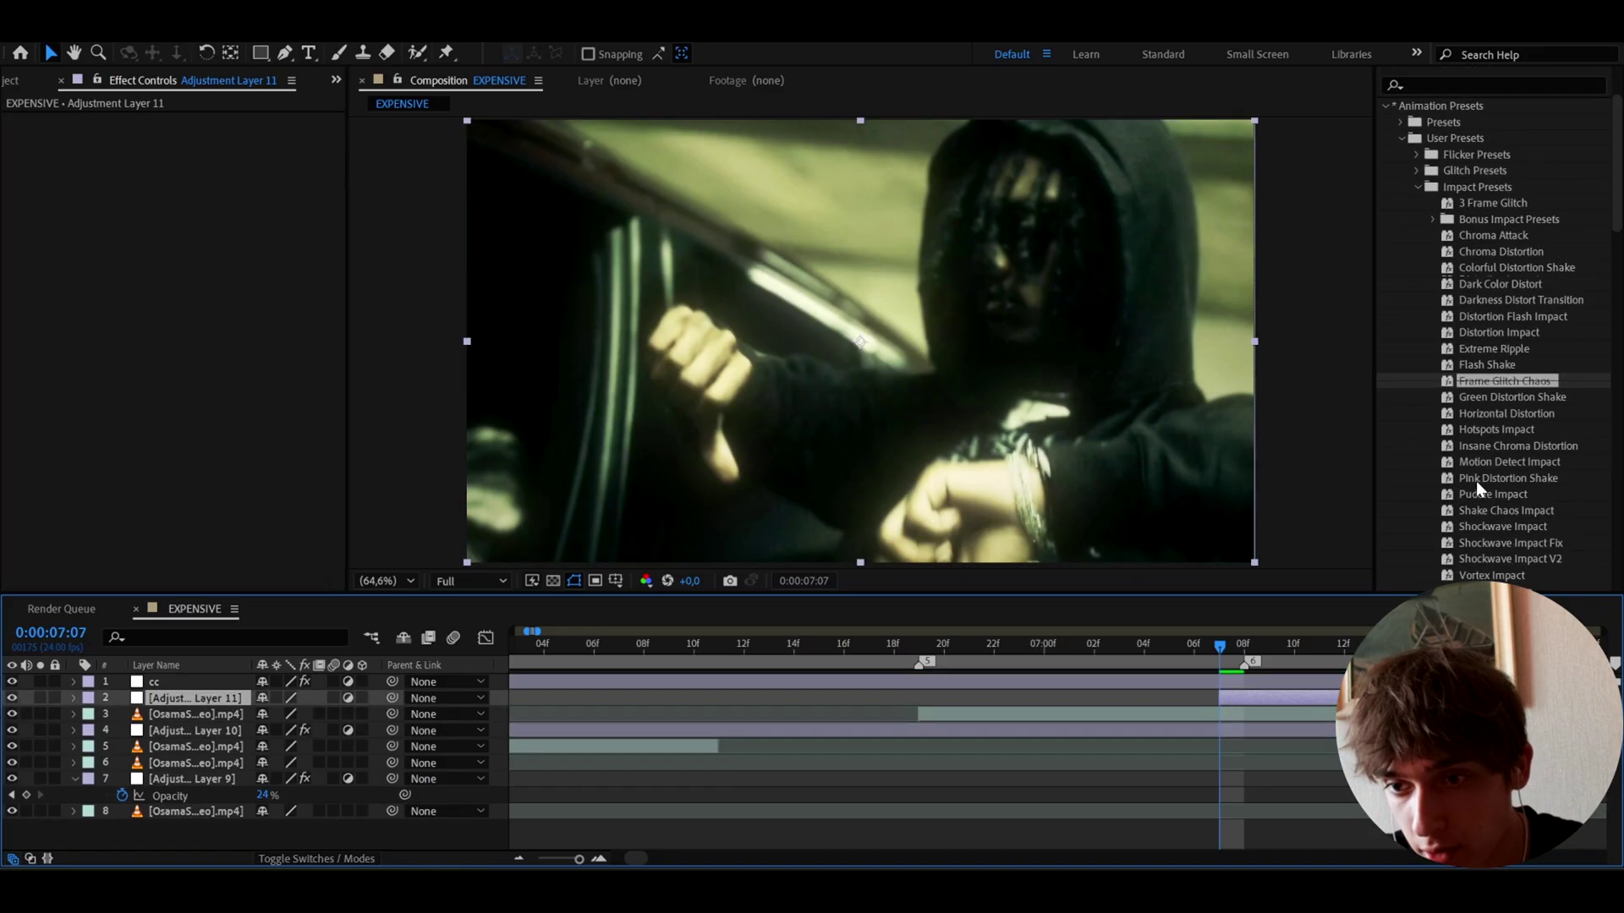
{"action": "left_click", "coordinate": [1469, 462]}
{"action": "double_click", "coordinate": [1469, 462]}
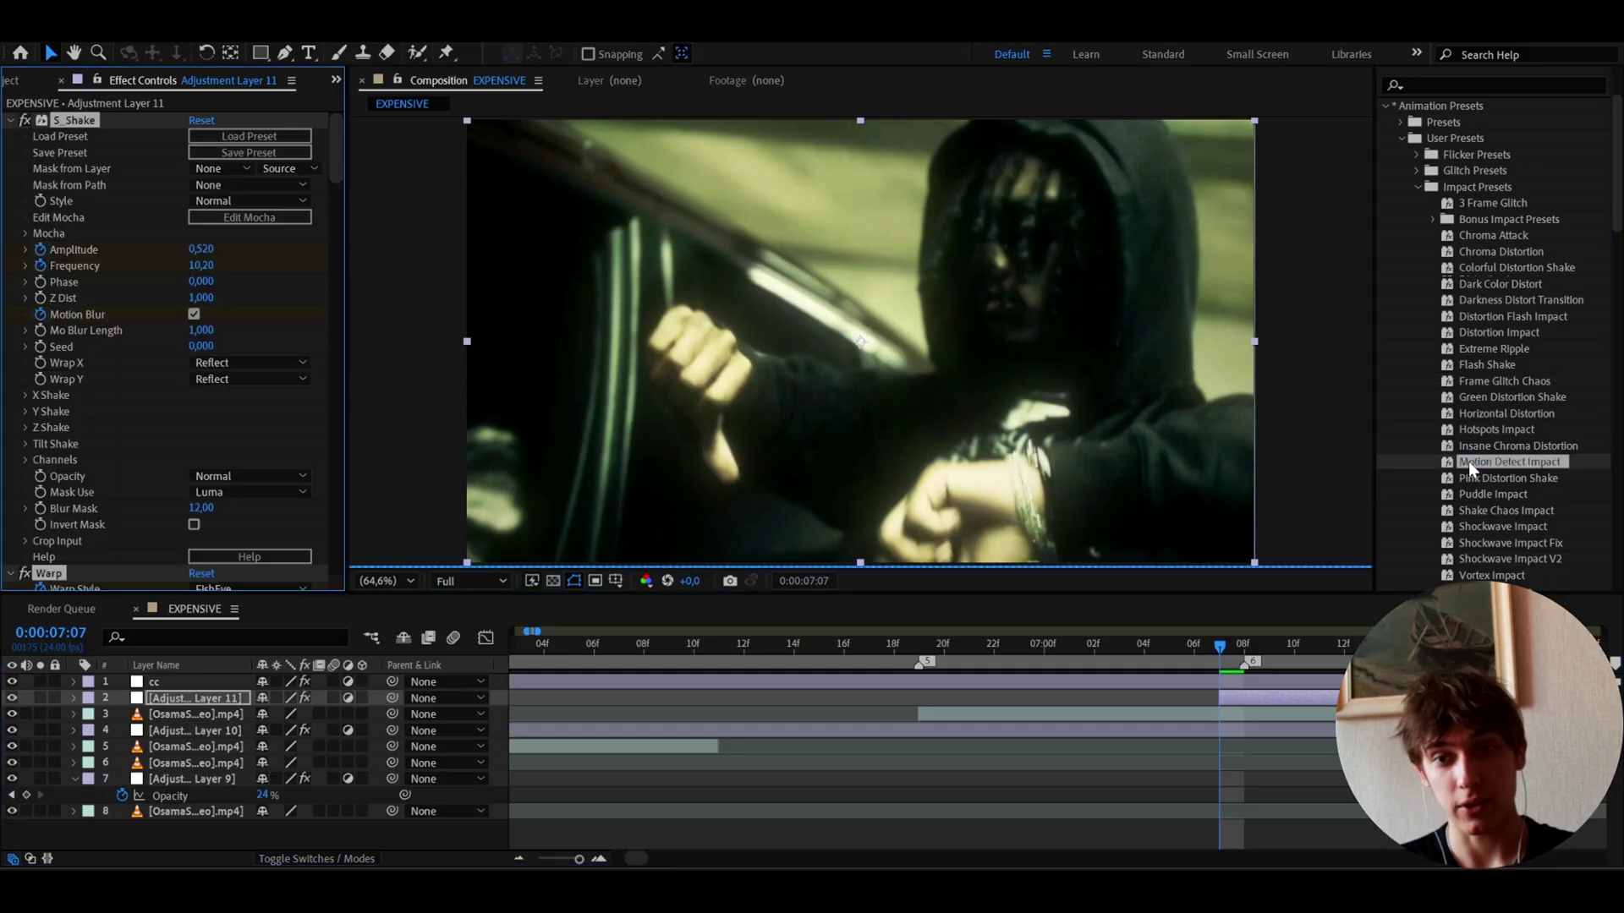
Step: Preview the Motion Detect Impact transition from 0:00:07:06
{"action": "left_click", "coordinate": [1208, 718]}
{"action": "key", "text": "minus"}
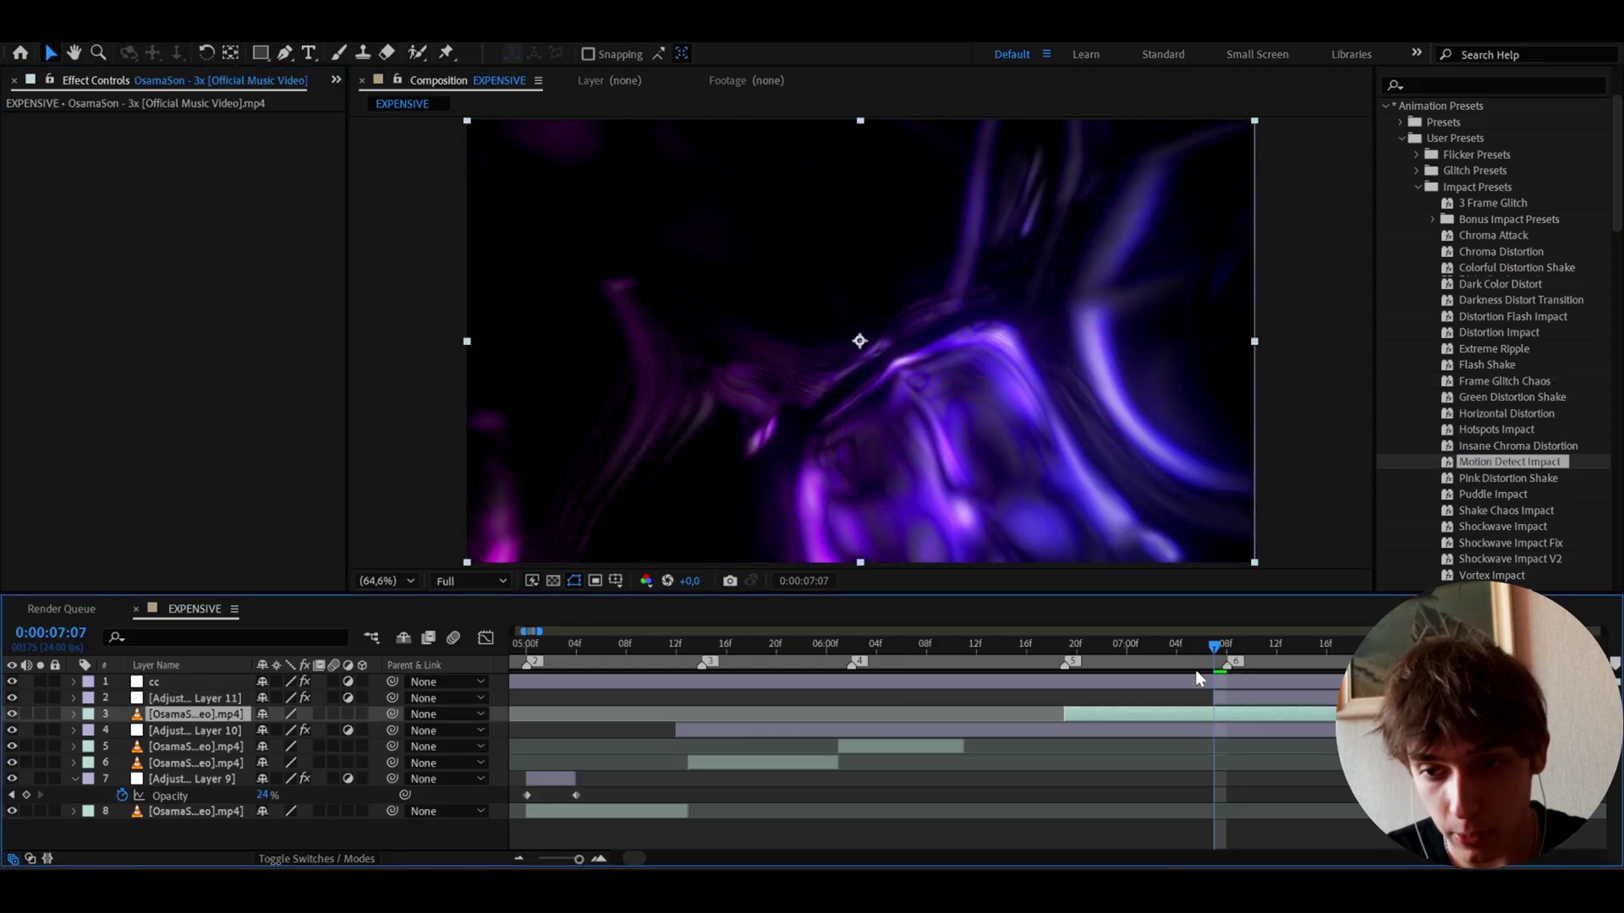
{"action": "left_click_drag", "start_coordinate": [1163, 647], "coordinate": [1199, 641]}
{"action": "key", "text": "space"}
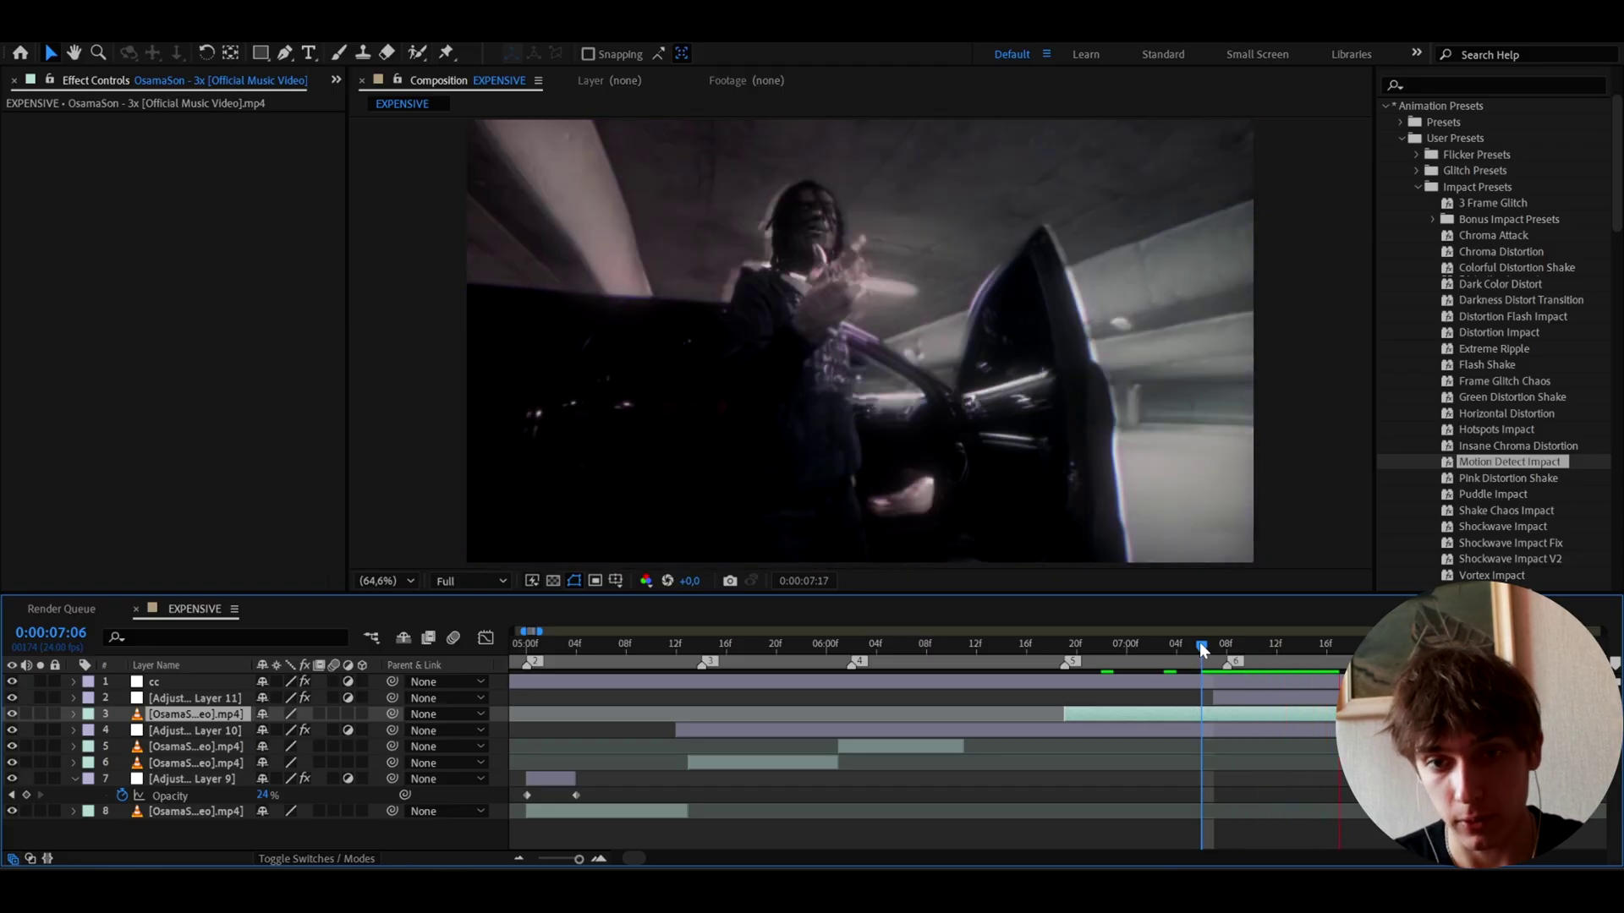
{"action": "key", "text": "space"}
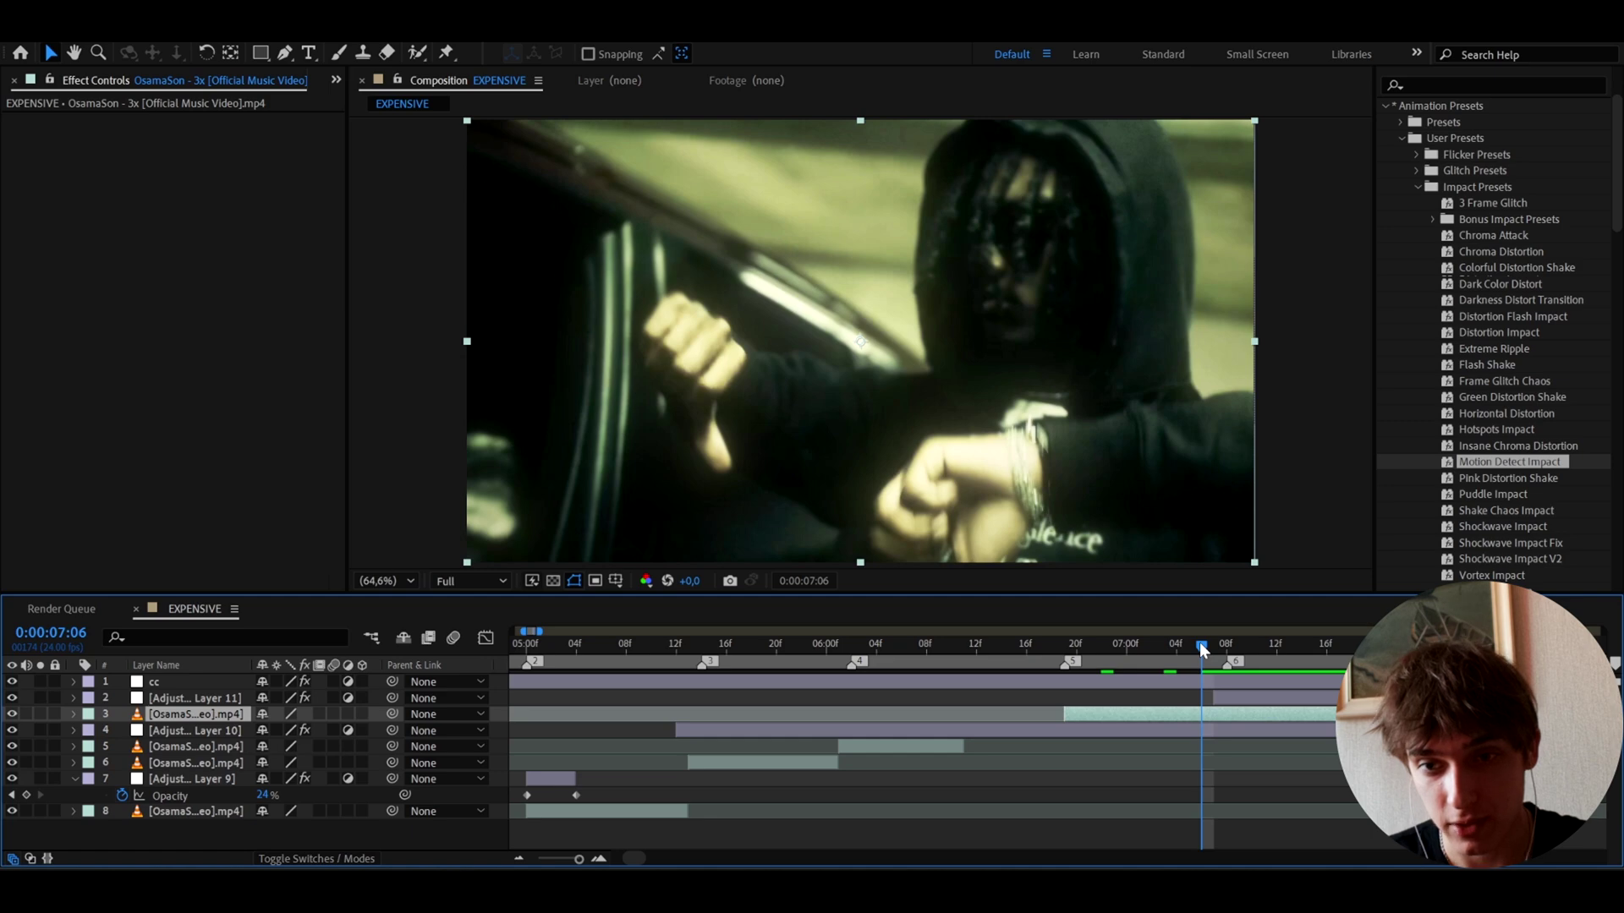
{"action": "key", "text": "space"}
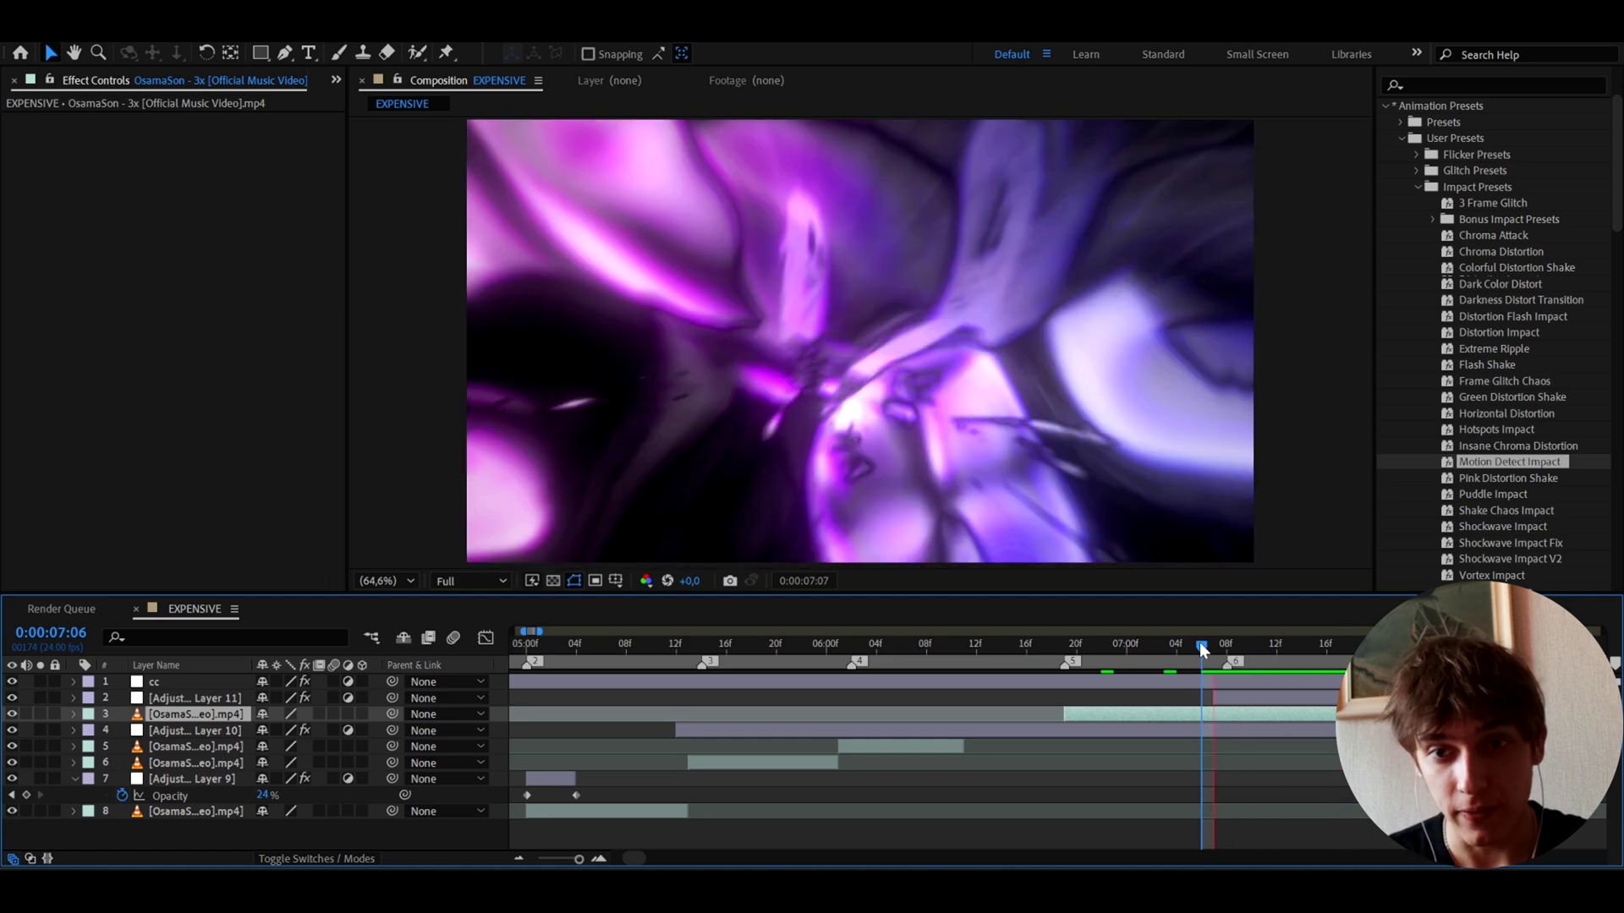
Step: Review the flash, glitch and motion impact transitions around 0:00:05:02, 0:00:05:14 and 0:00:07:06
{"action": "left_click_drag", "start_coordinate": [1201, 647], "coordinate": [651, 657]}
{"action": "key", "text": "space"}
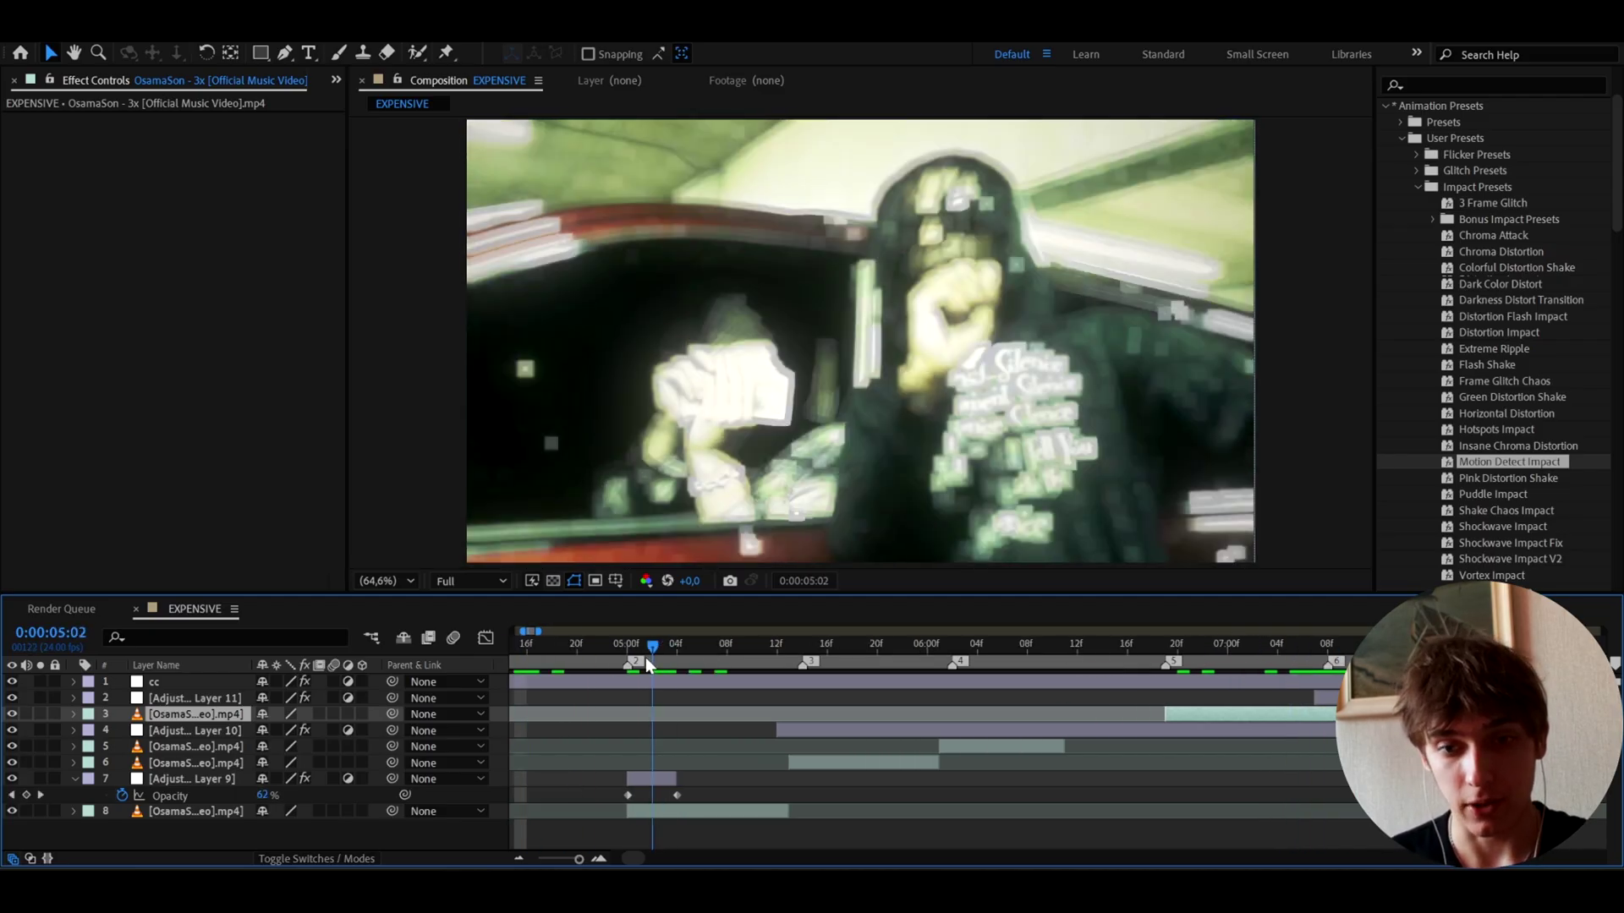
{"action": "left_click", "coordinate": [638, 779]}
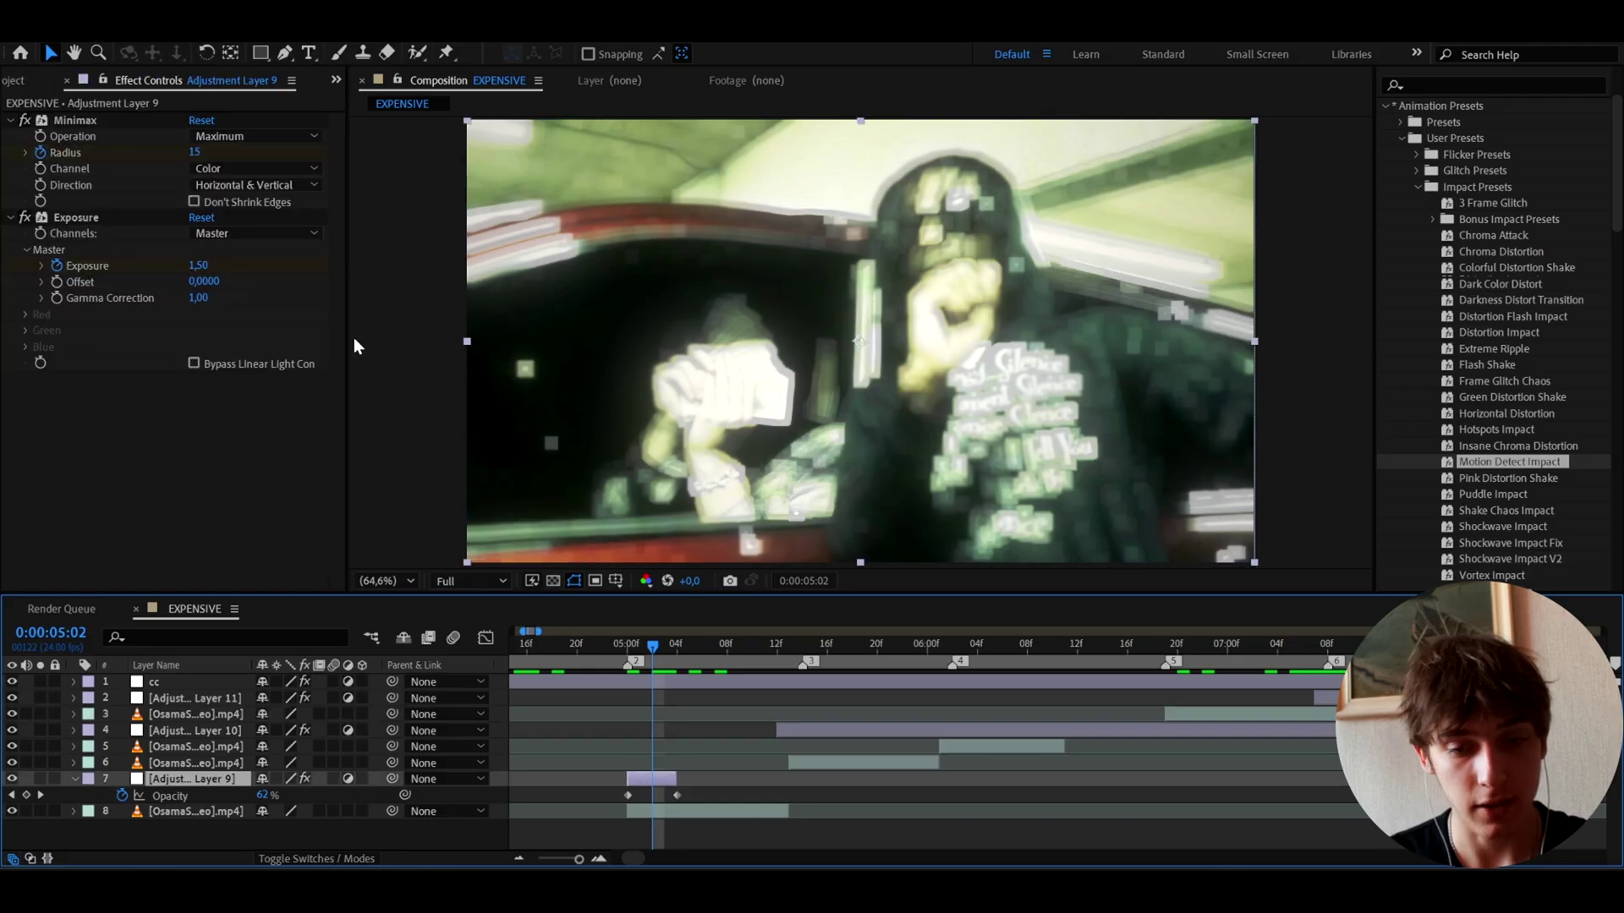
{"action": "left_click", "coordinate": [803, 641]}
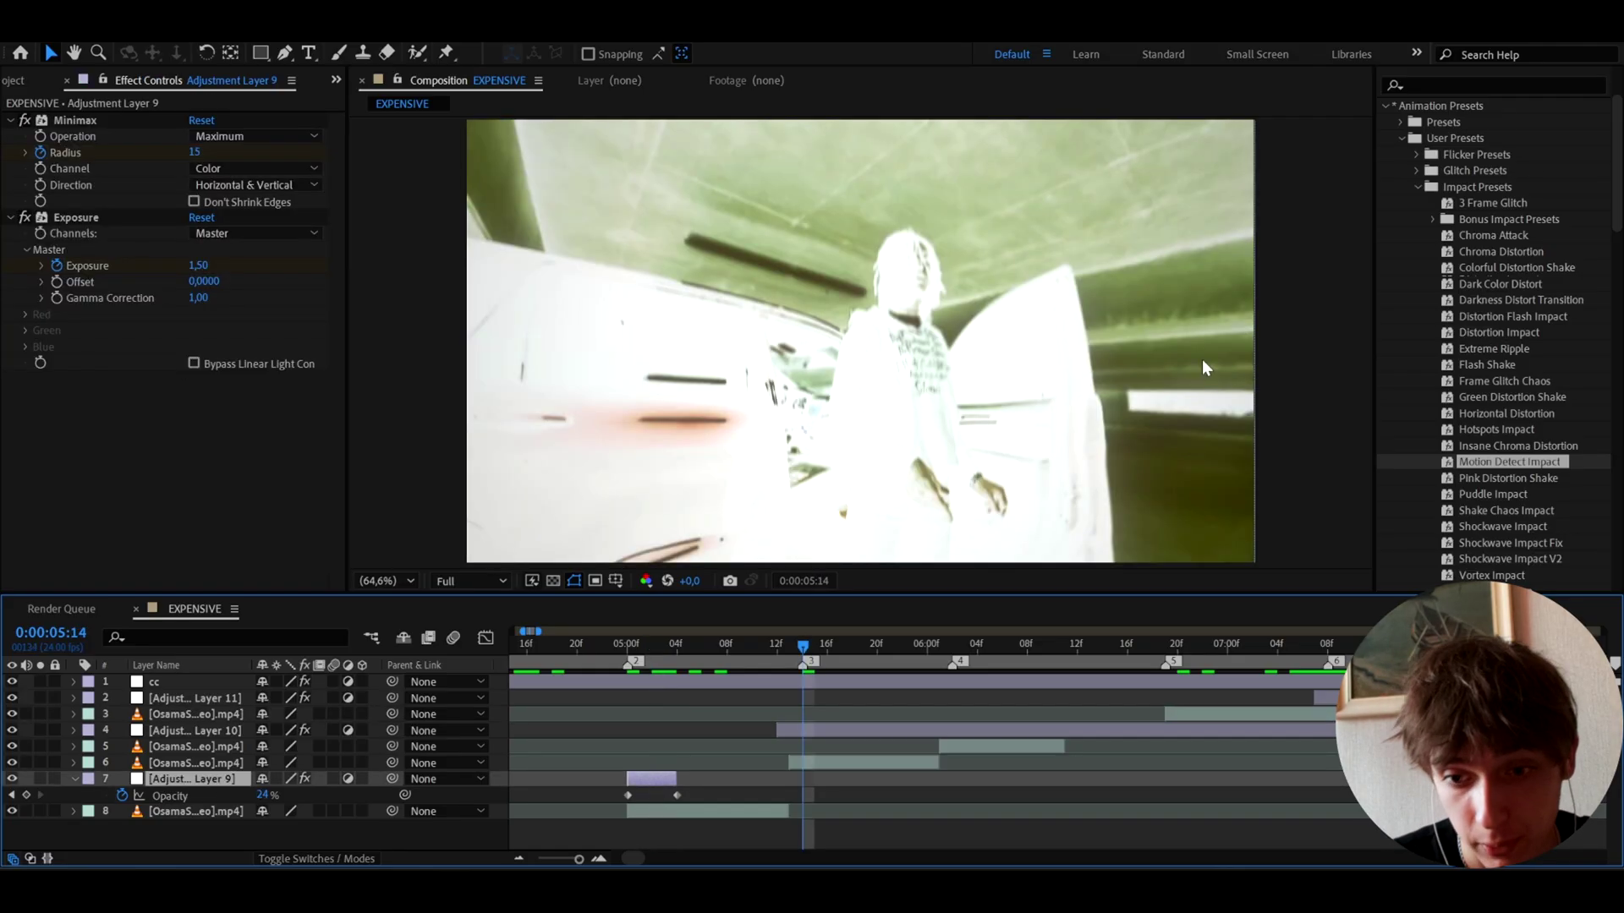
{"action": "left_click", "coordinate": [1340, 647]}
{"action": "left_click_drag", "start_coordinate": [1339, 647], "coordinate": [1300, 645]}
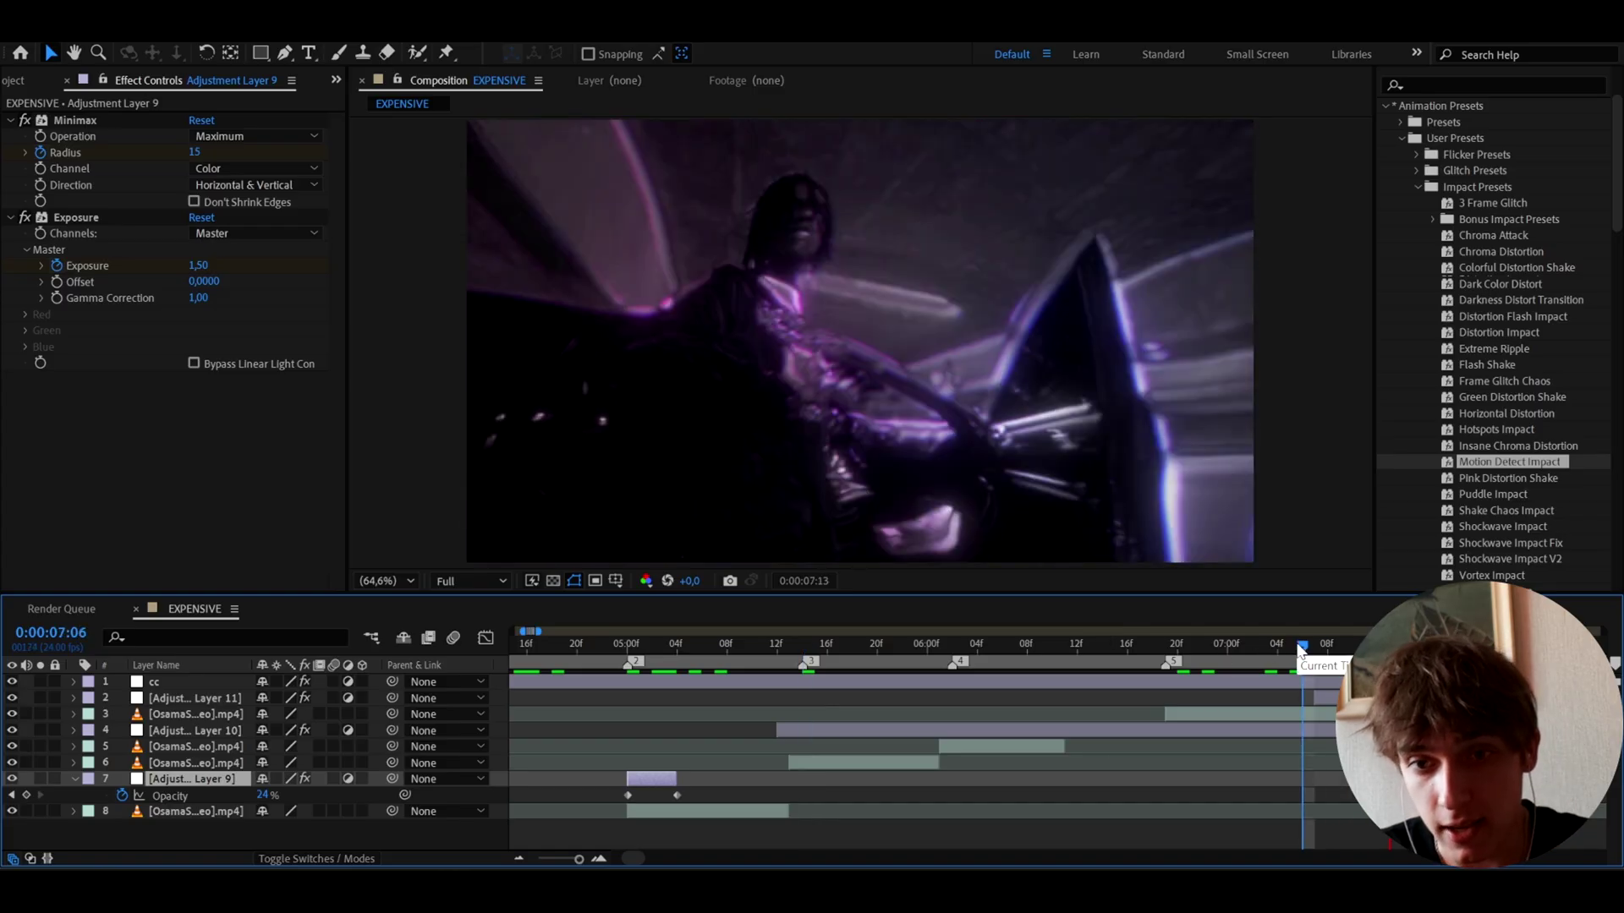
Step: Trim the Frame Glitch Chaos adjustment layer to end with the clip at 0:00:06:11
{"action": "left_click", "coordinate": [1049, 733]}
{"action": "key", "text": "o"}
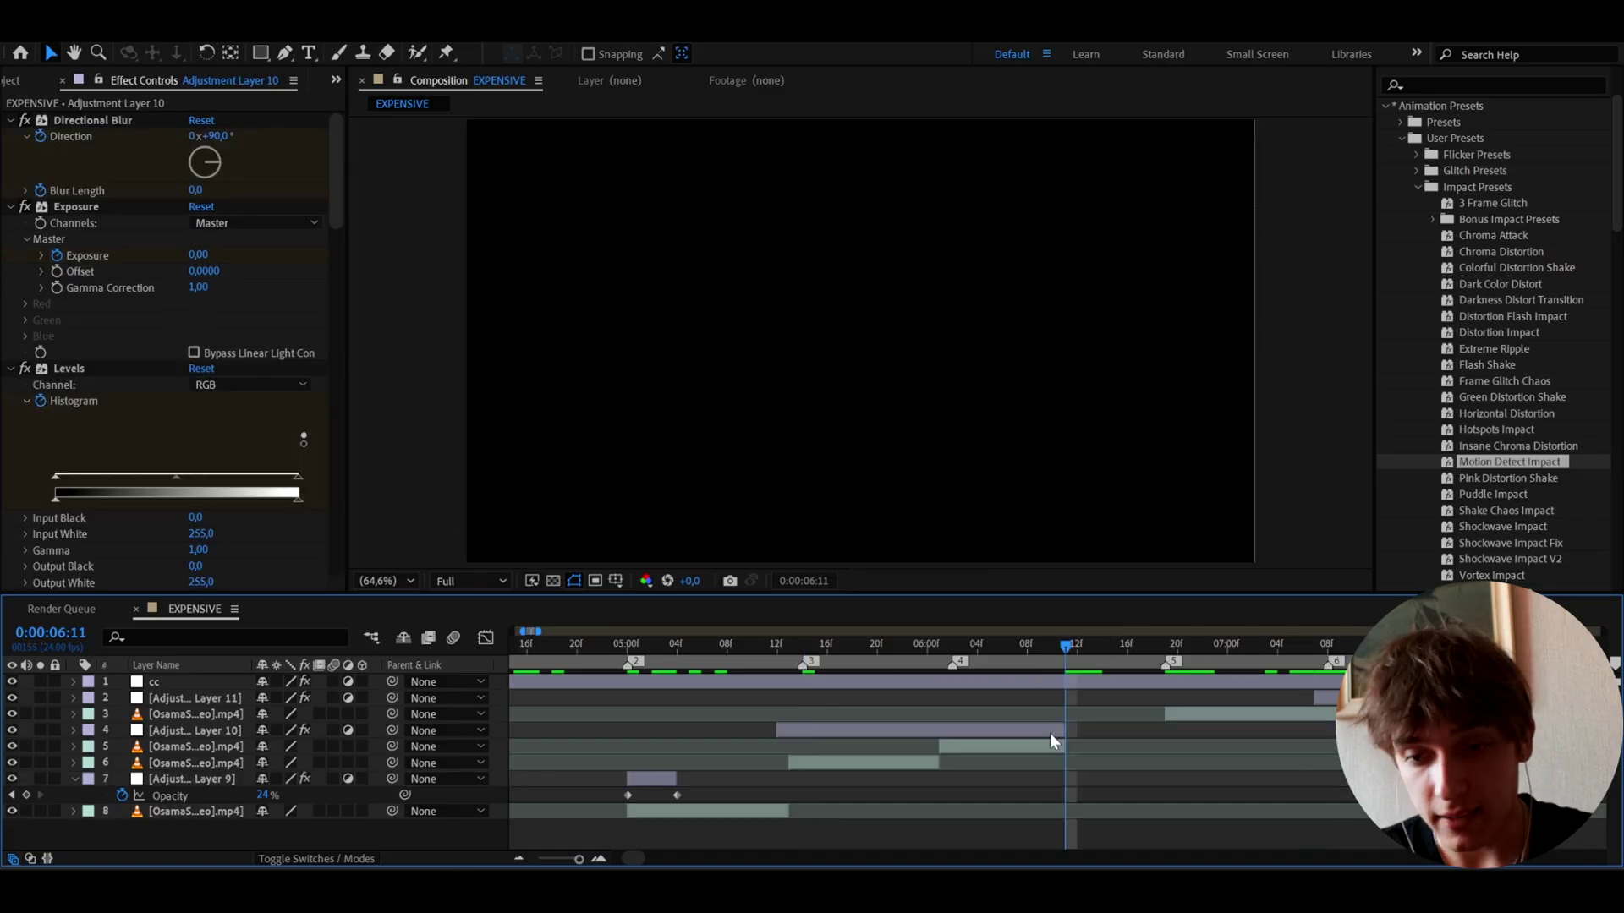
{"action": "left_click", "coordinate": [1050, 746]}
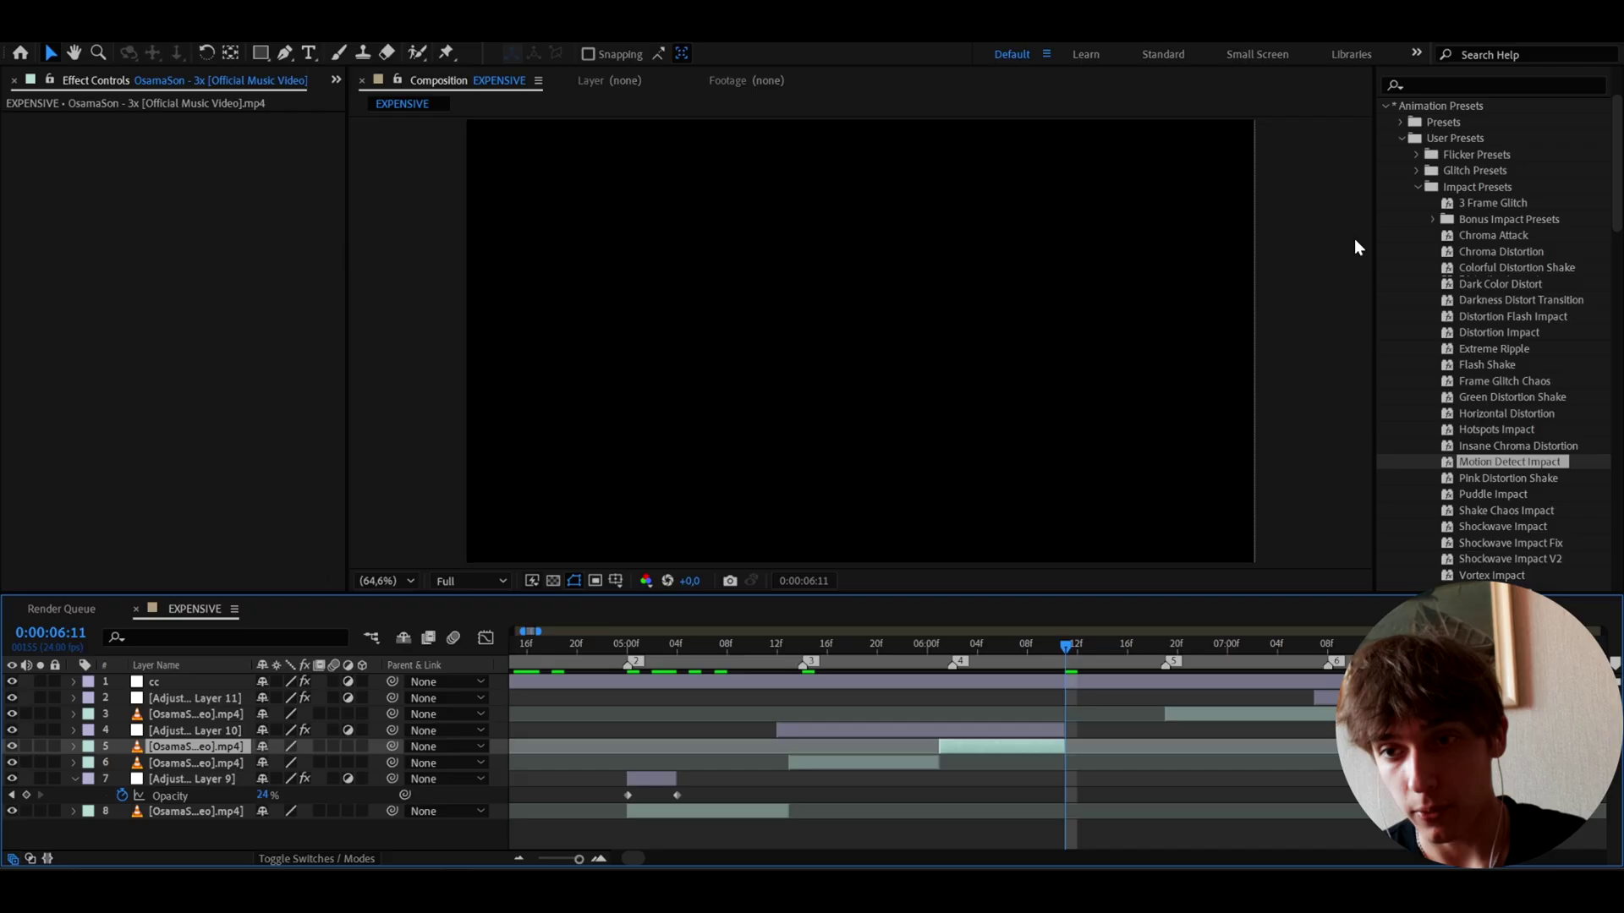
Step: At 0:00:05:06, add a text layer reading "expensive" directly above the first clip, near the middle of the frame
{"action": "left_click", "coordinate": [1025, 644]}
{"action": "left_click", "coordinate": [700, 645]}
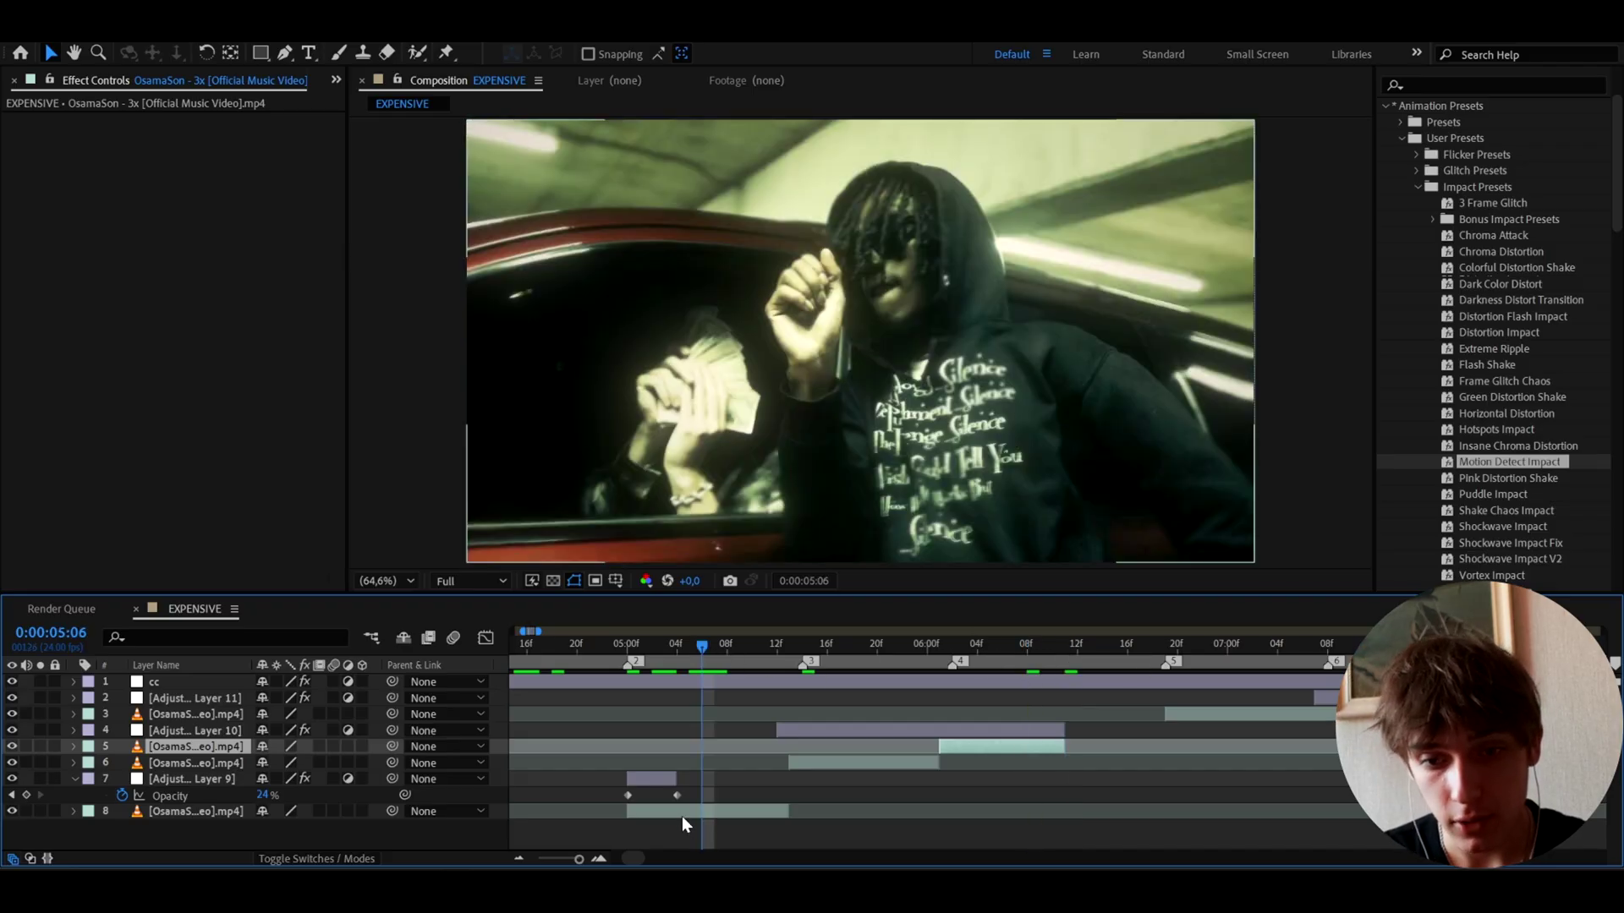
{"action": "left_click", "coordinate": [679, 810]}
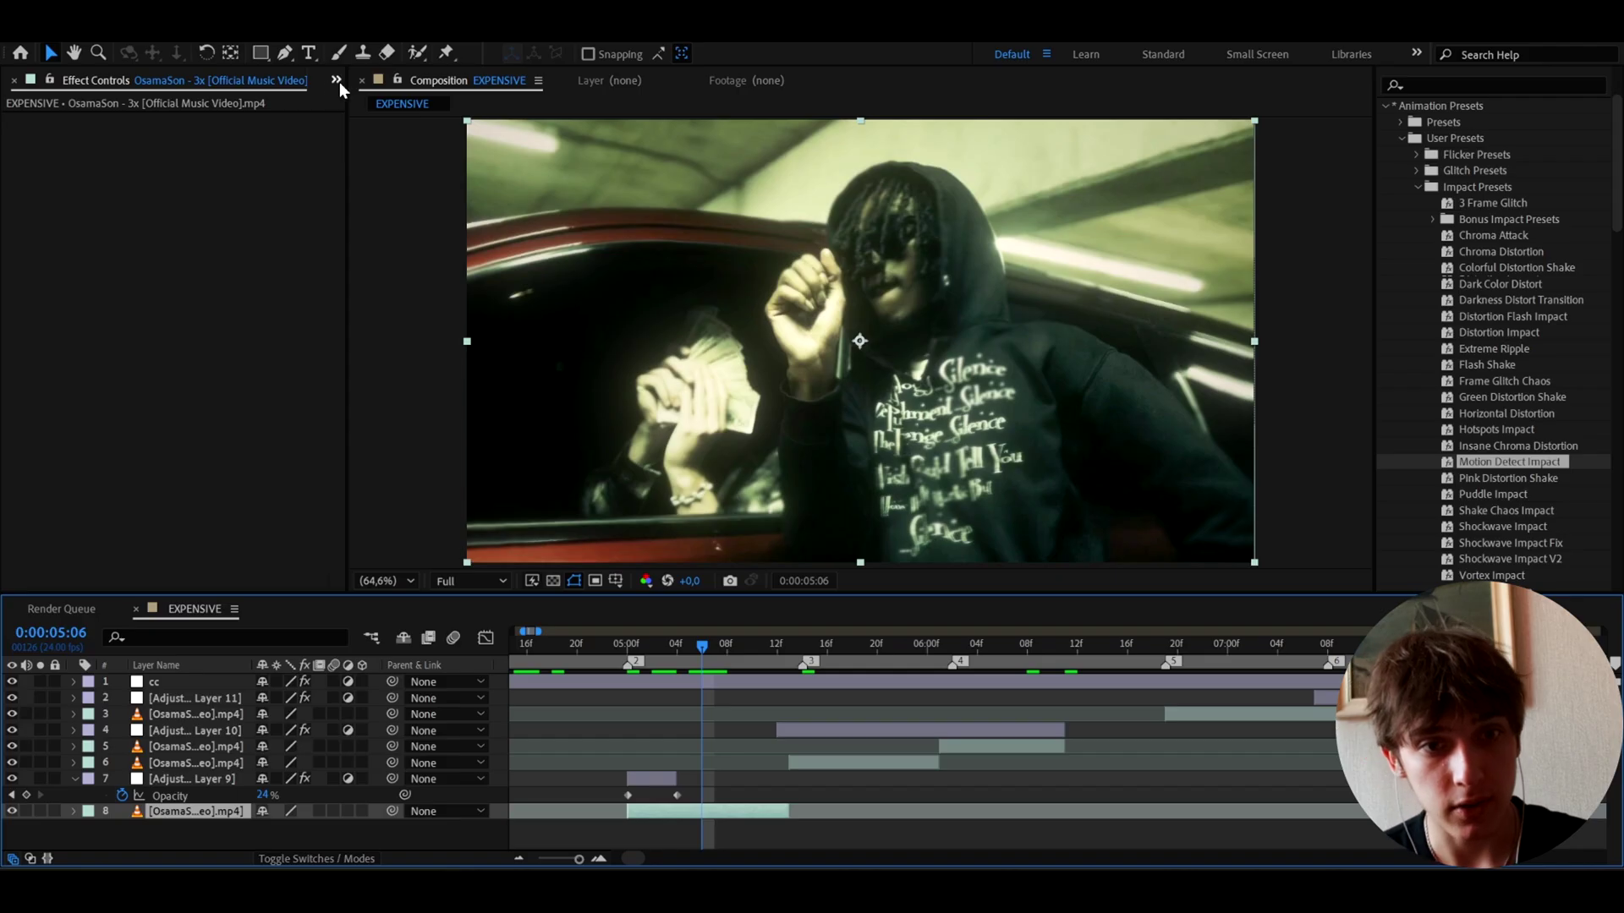
{"action": "left_click", "coordinate": [309, 53]}
{"action": "left_click", "coordinate": [718, 320]}
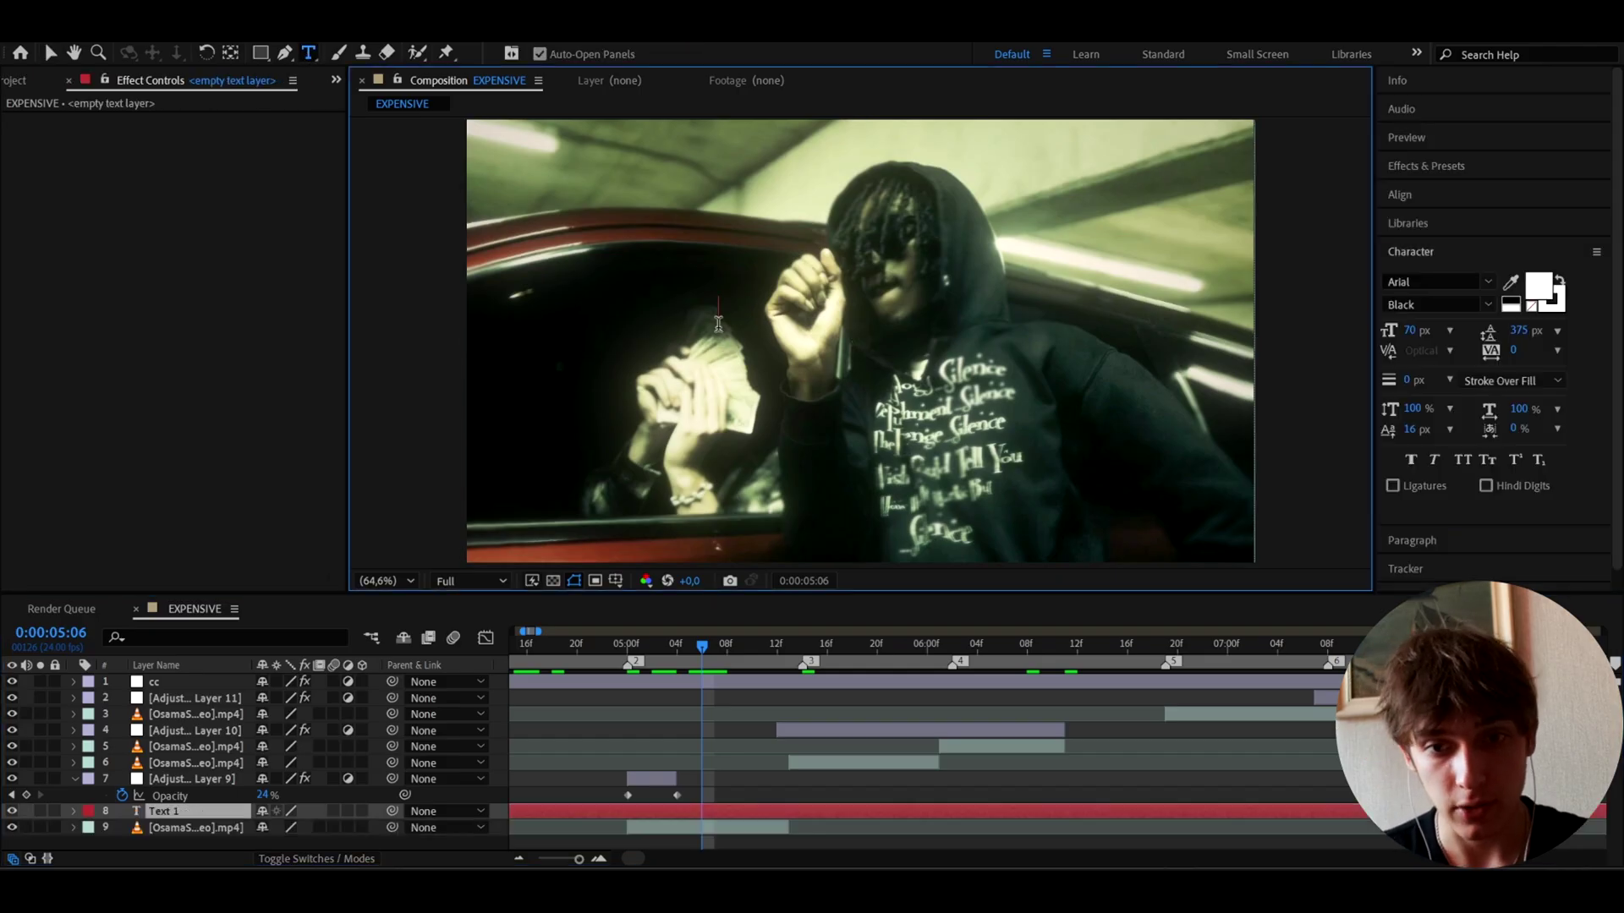
{"action": "type", "text": "e"}
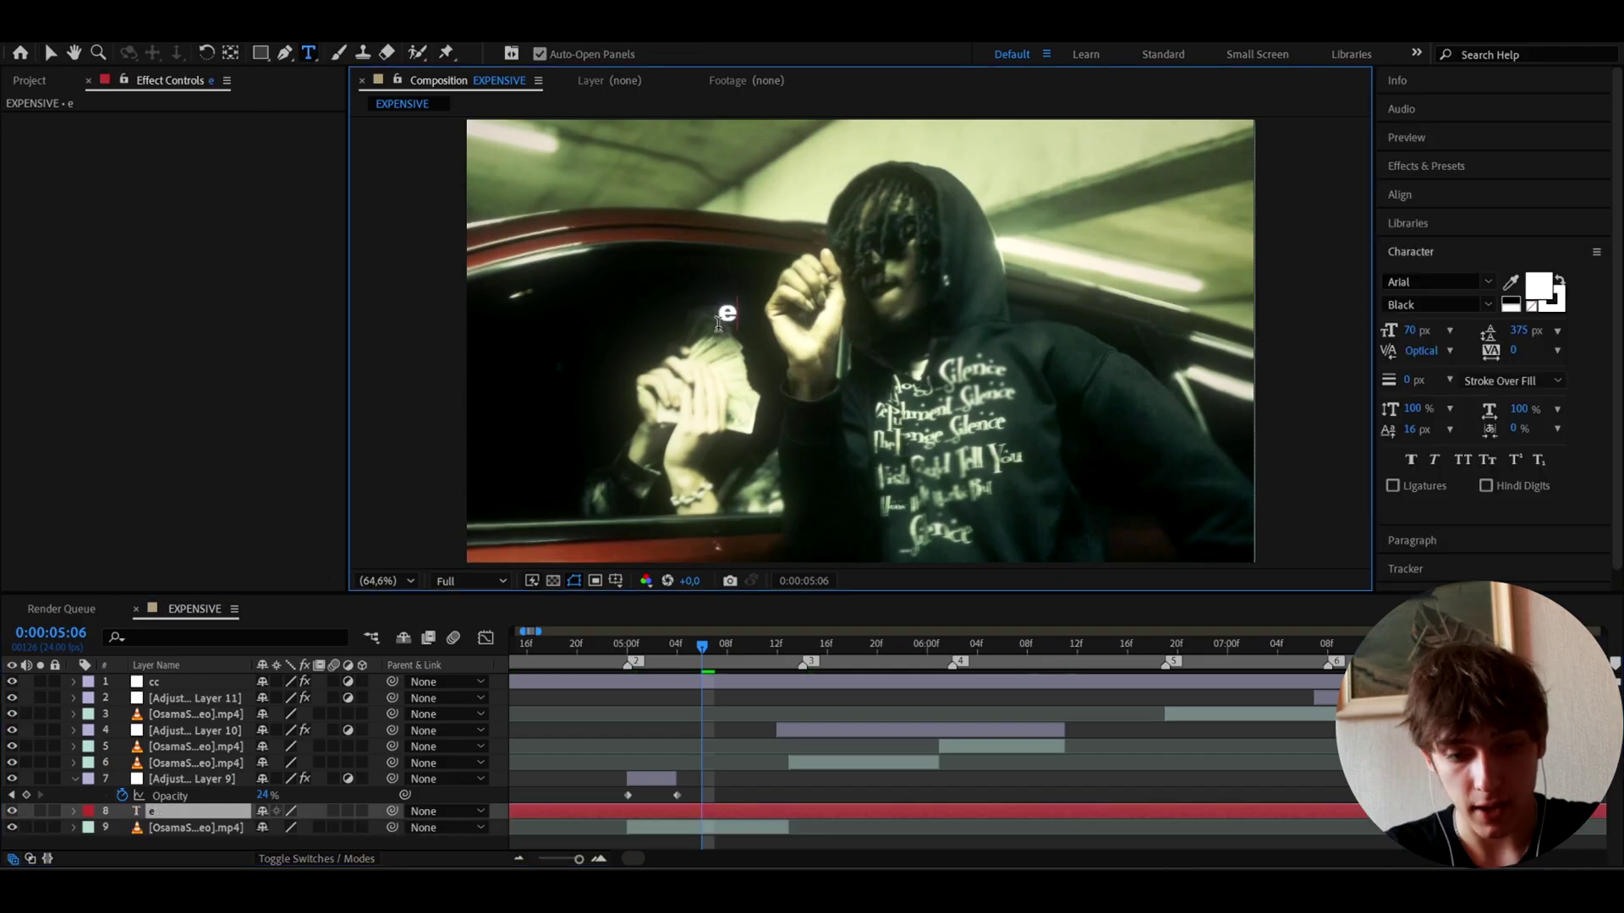
{"action": "type", "text": "xpensive"}
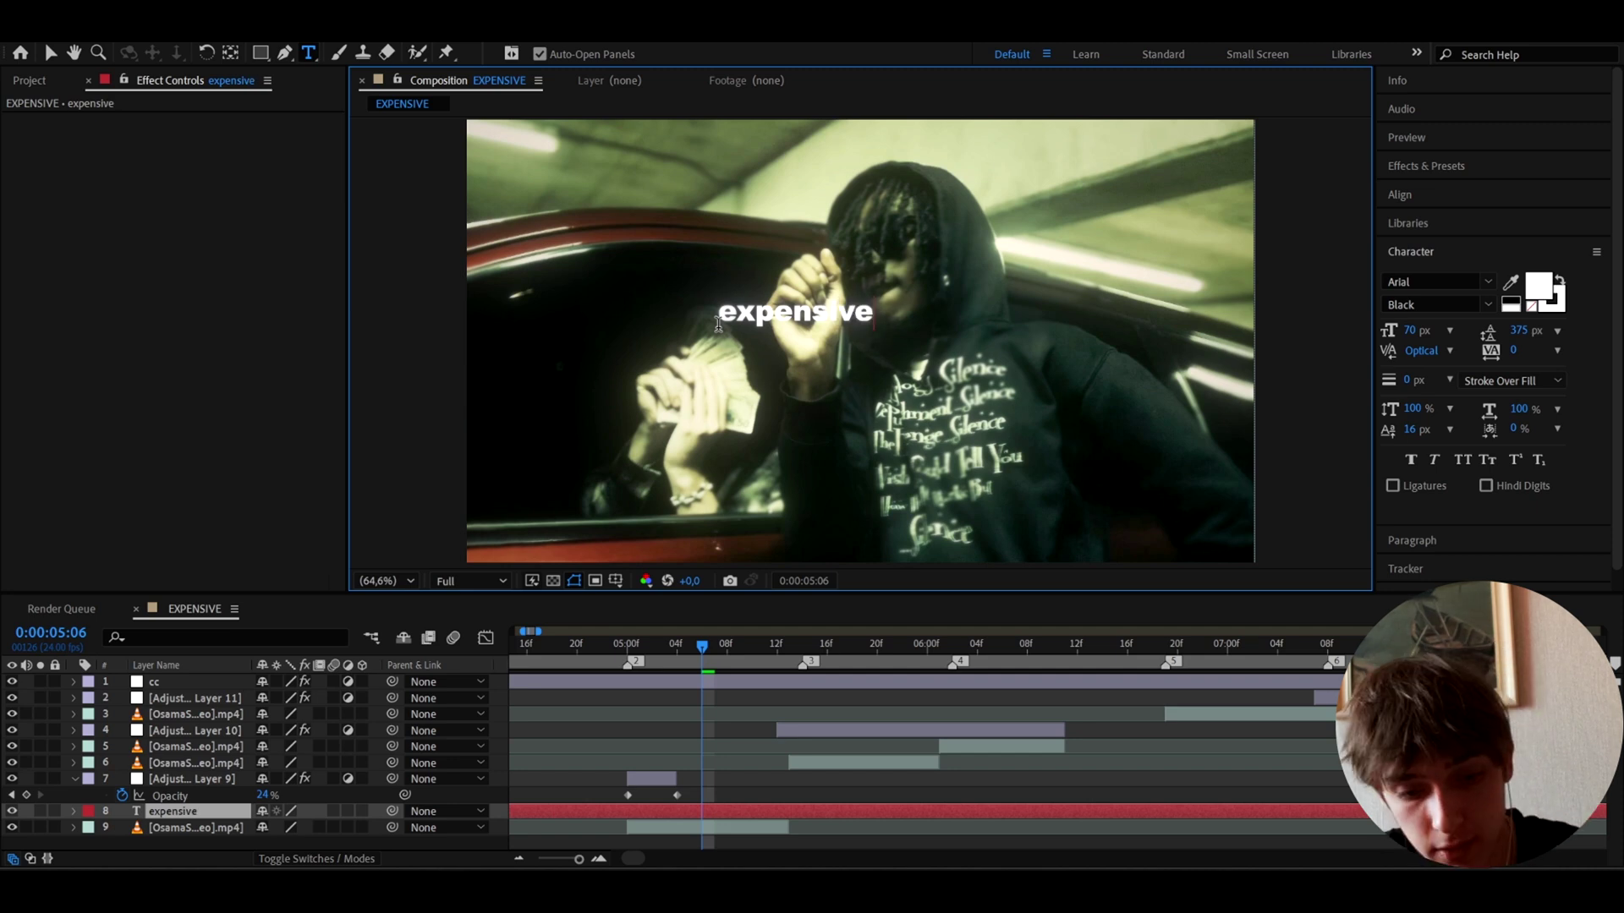
Step: Select the whole "expensive" text and check its font, style and fill colour options
{"action": "key", "text": "ctrl+a"}
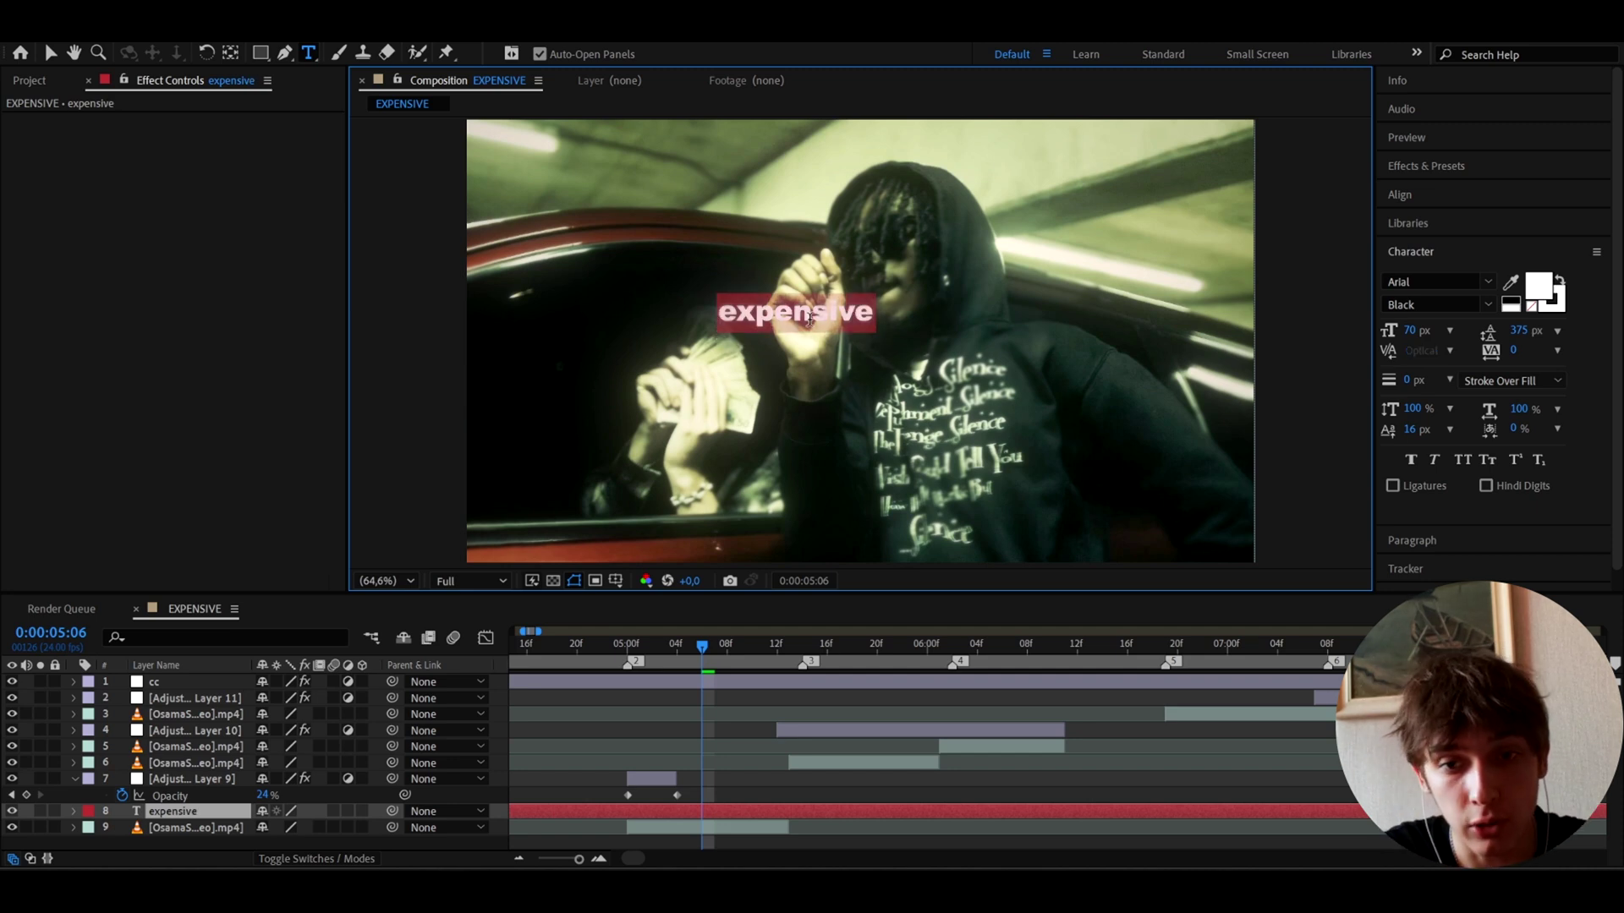
{"action": "left_click", "coordinate": [1391, 282]}
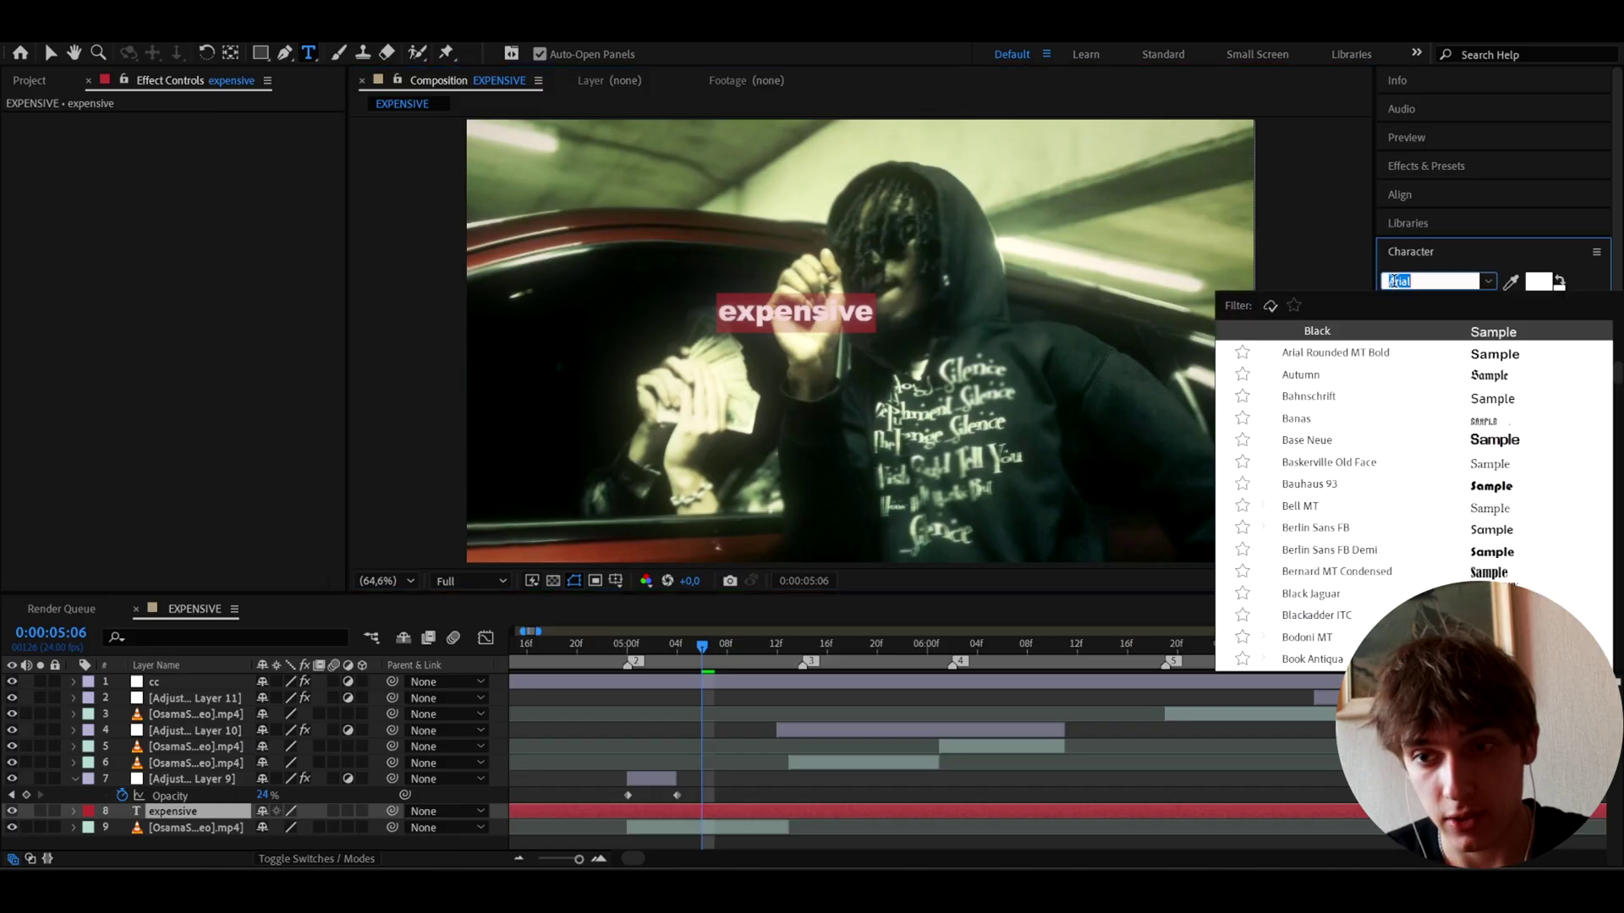
{"action": "scroll", "coordinate": [1324, 404], "scroll_direction": "up", "scroll_amount": 3}
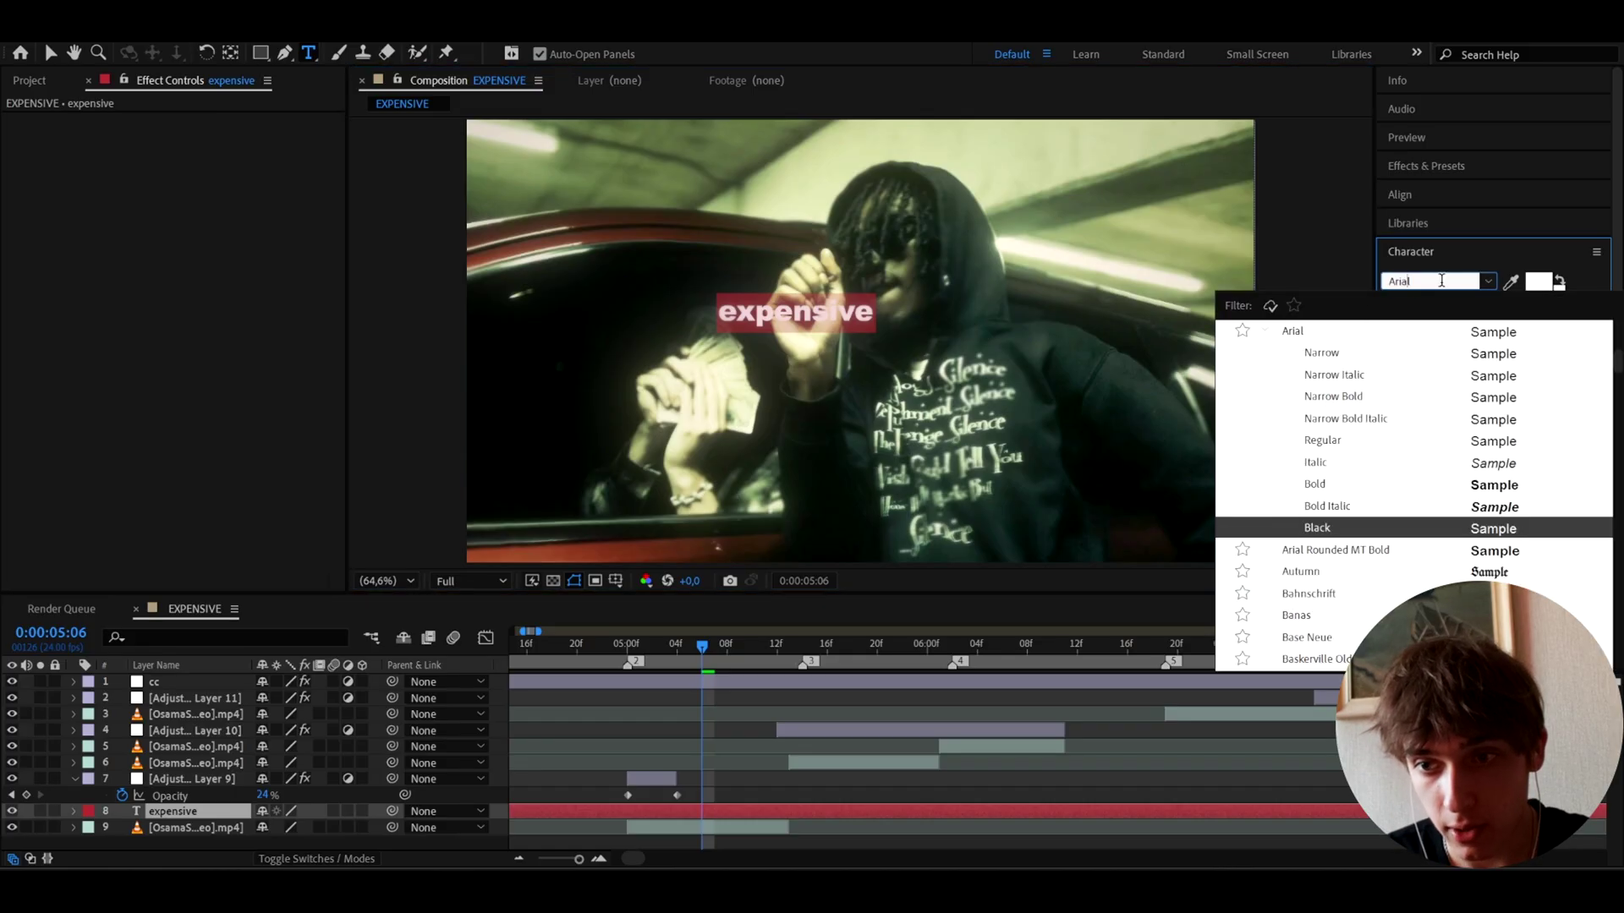
{"action": "key", "text": "Tab"}
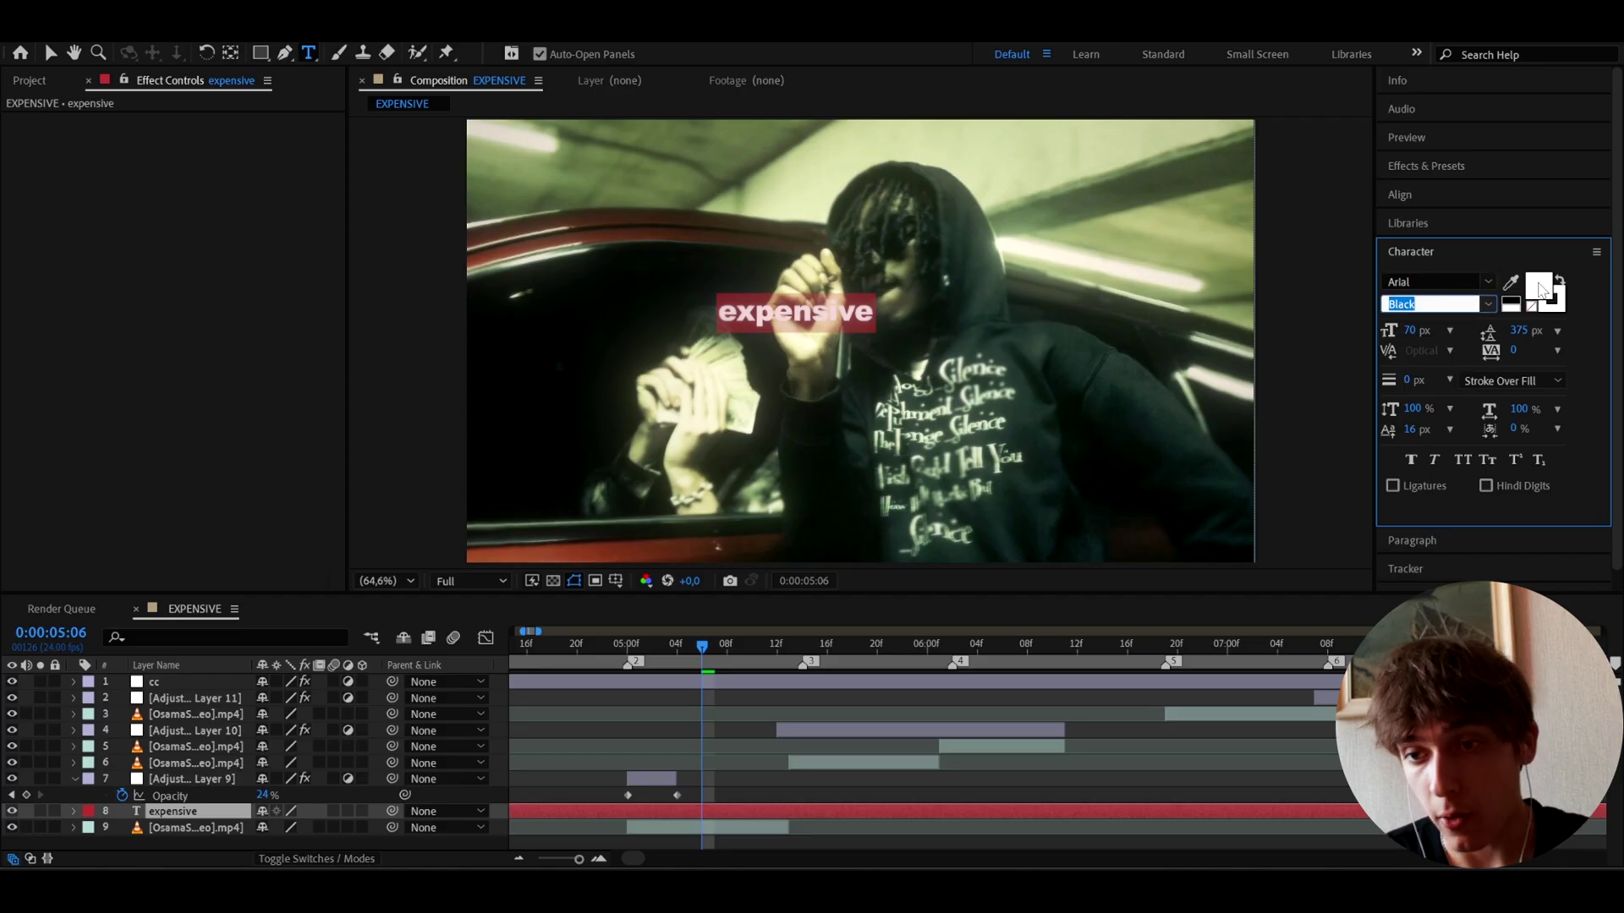
{"action": "left_click", "coordinate": [1541, 292]}
{"action": "left_click", "coordinate": [980, 464]}
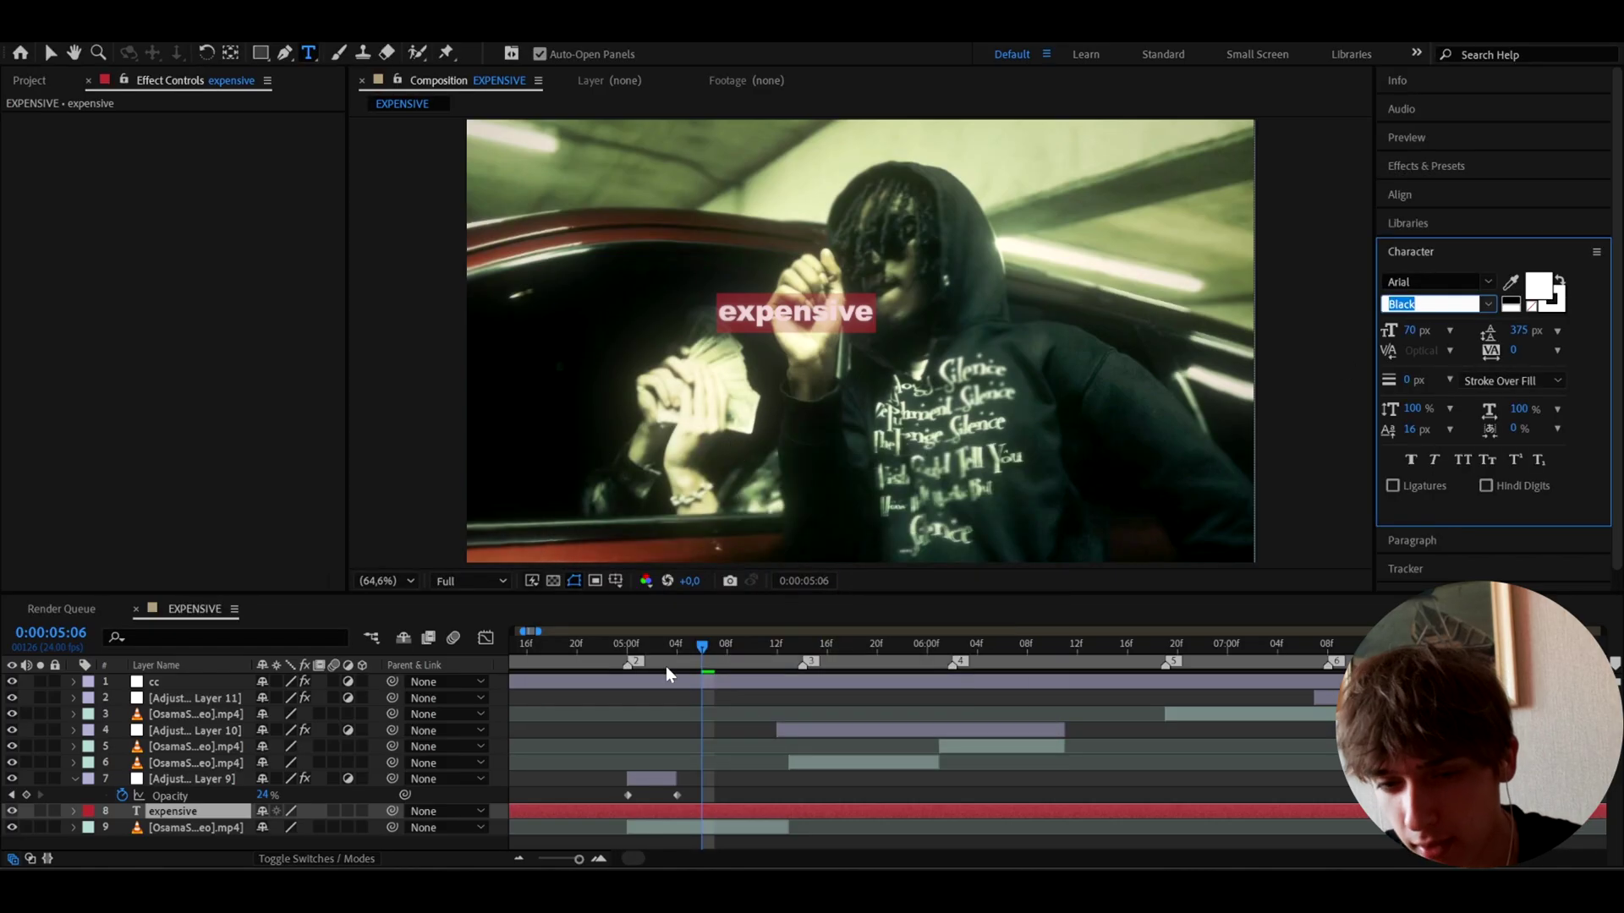
Step: Center the "expensive" text horizontally and vertically in the composition and move its anchor point to the middle of the word
{"action": "left_click", "coordinate": [678, 861]}
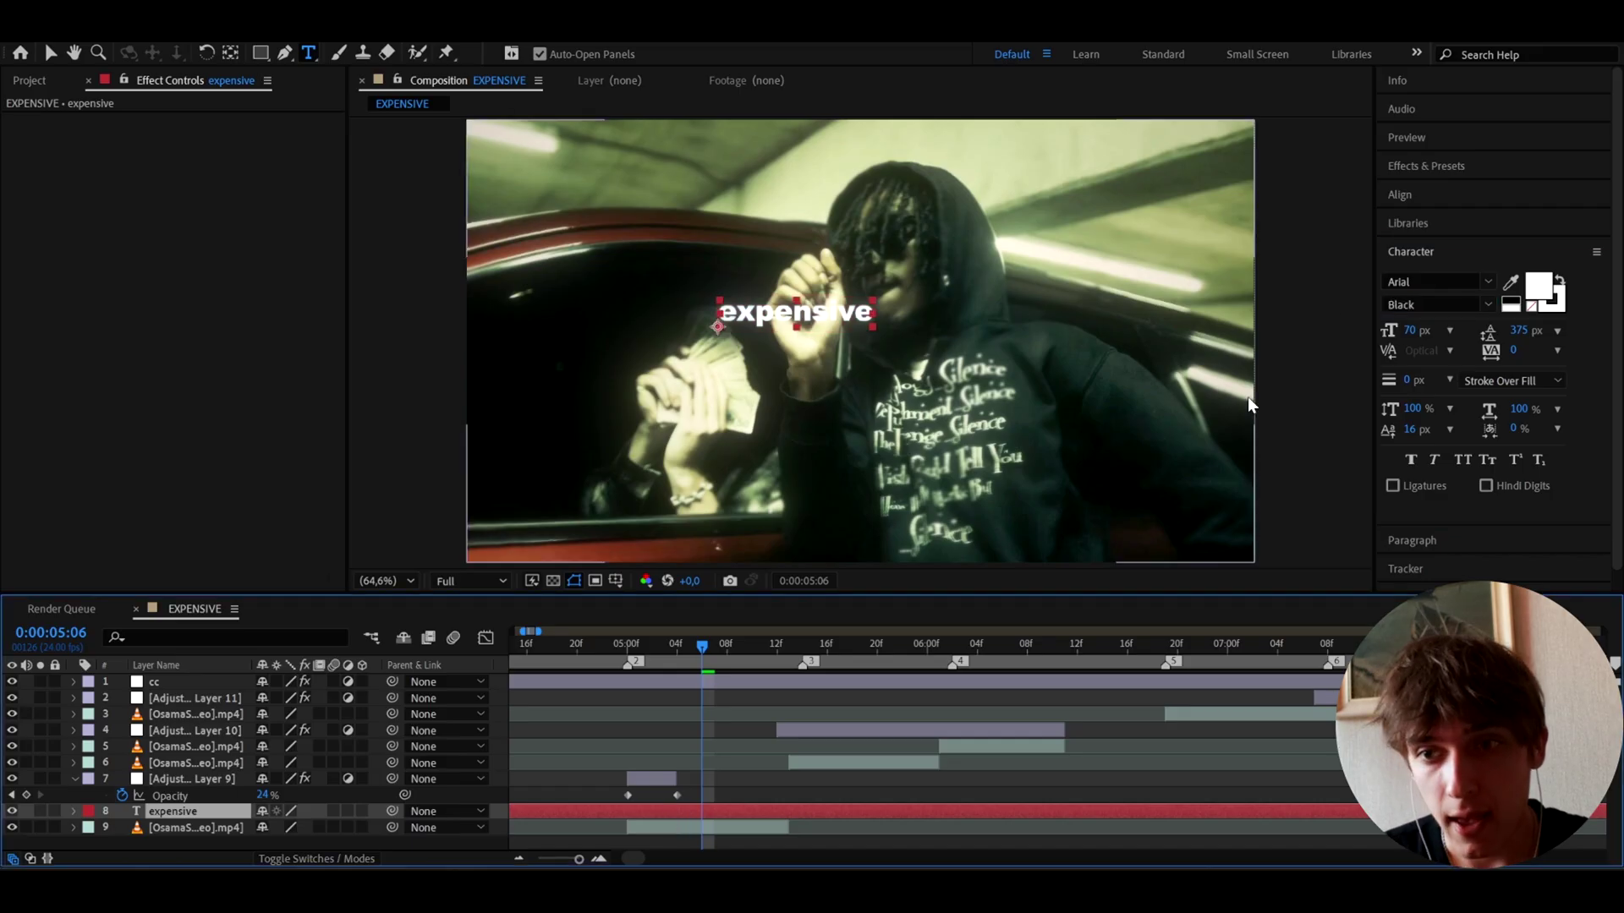
{"action": "left_click", "coordinate": [1407, 202]}
{"action": "left_click", "coordinate": [1427, 243]}
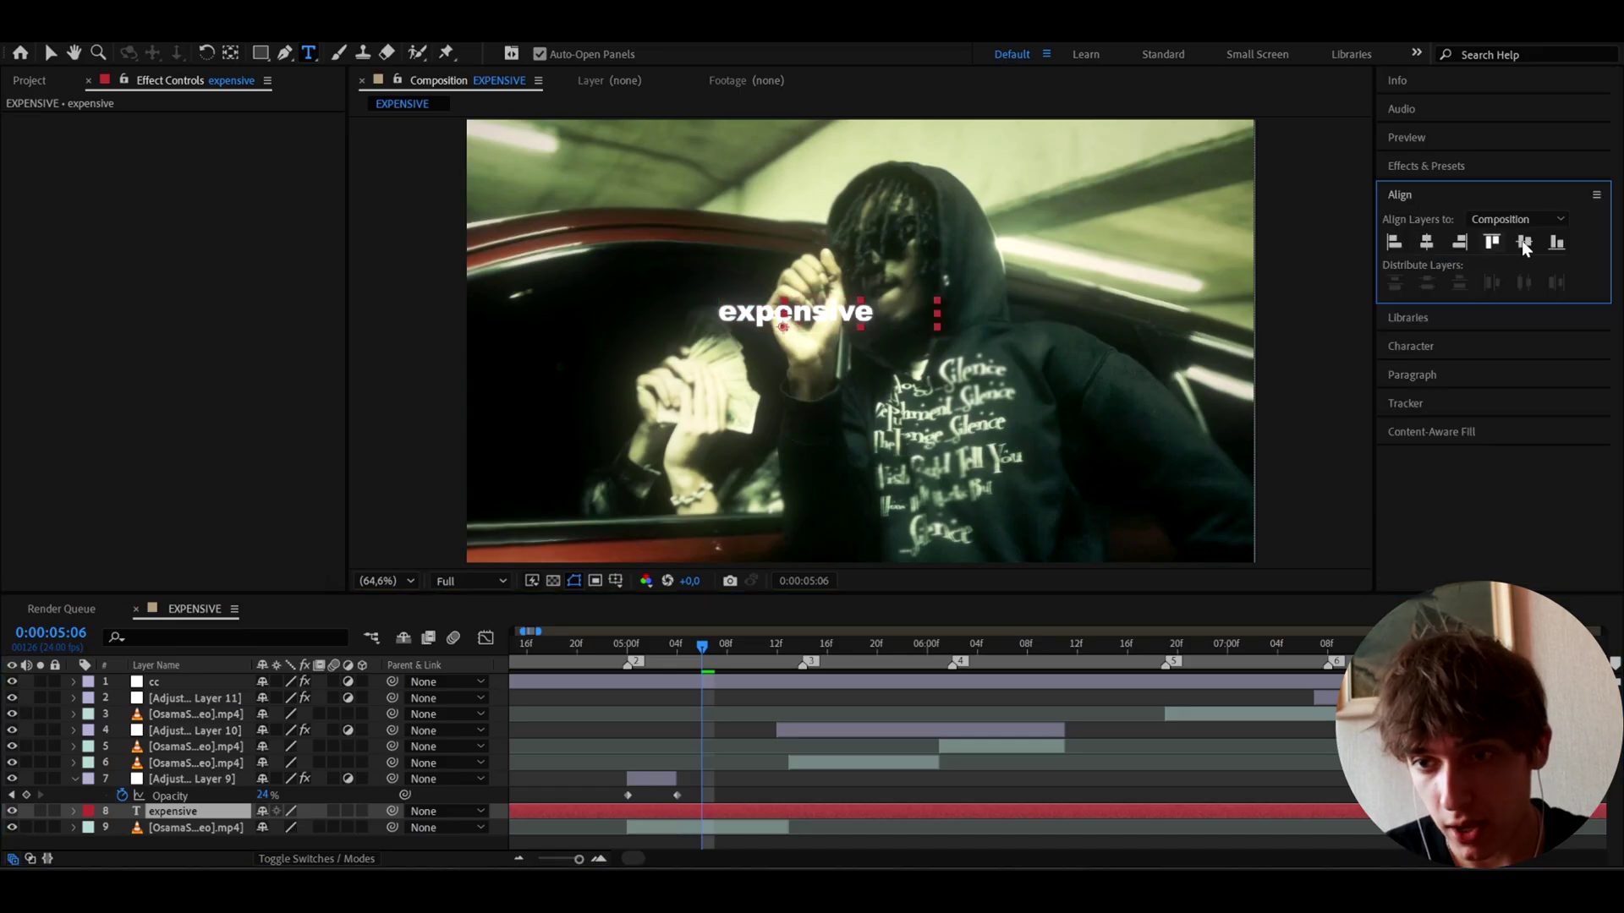
{"action": "left_click", "coordinate": [1524, 243]}
{"action": "left_click", "coordinate": [230, 53]}
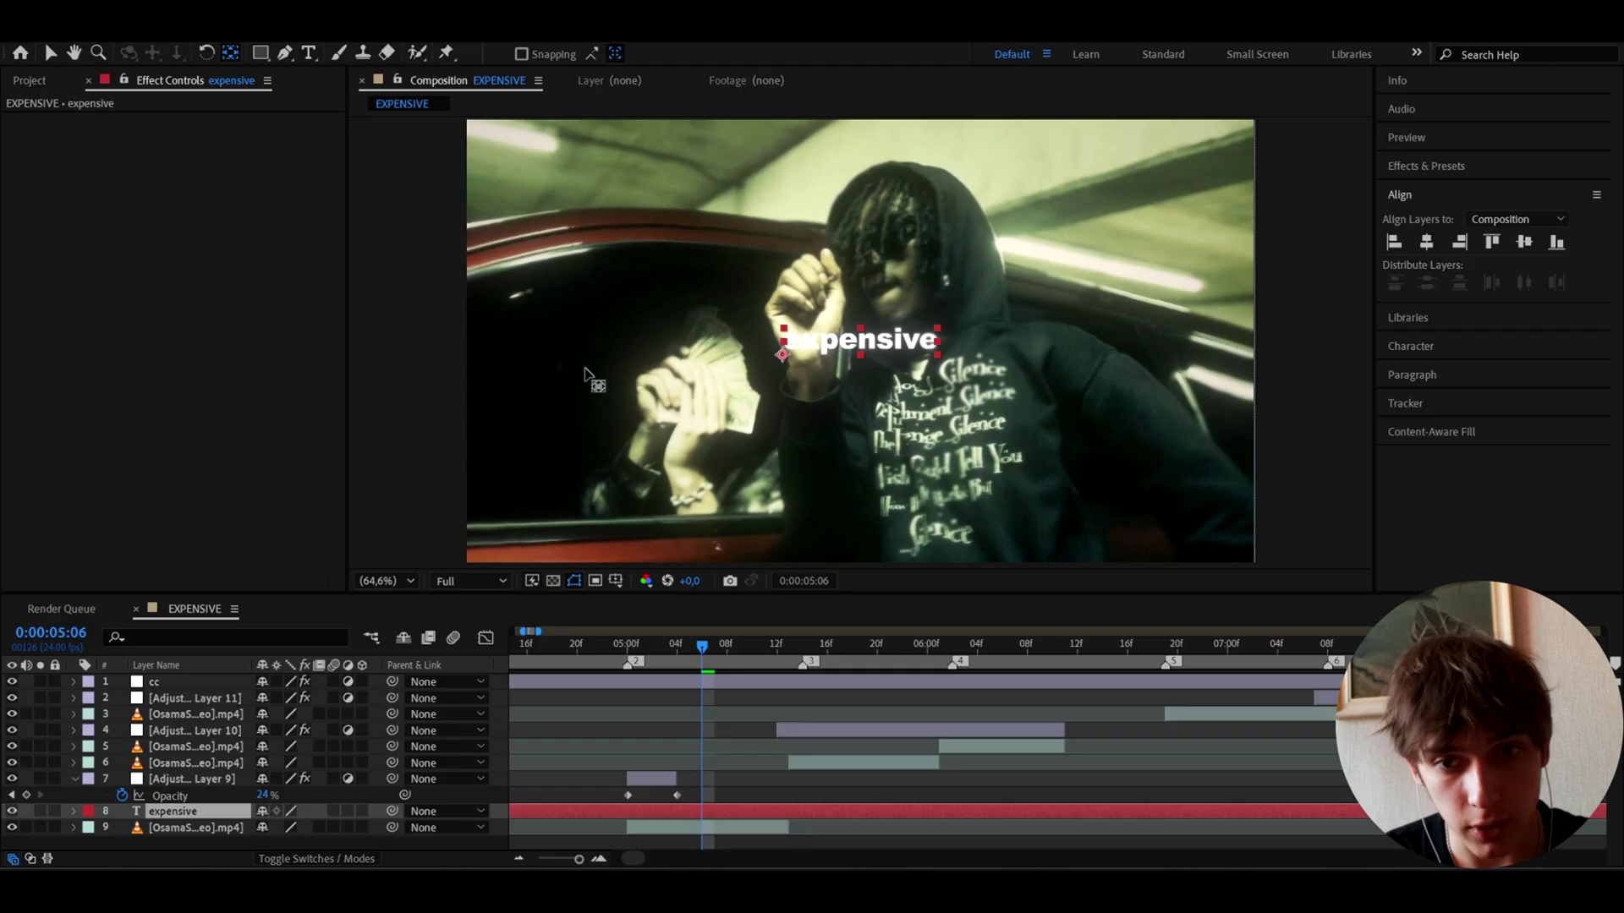
{"action": "left_click_drag", "start_coordinate": [782, 354], "coordinate": [860, 339]}
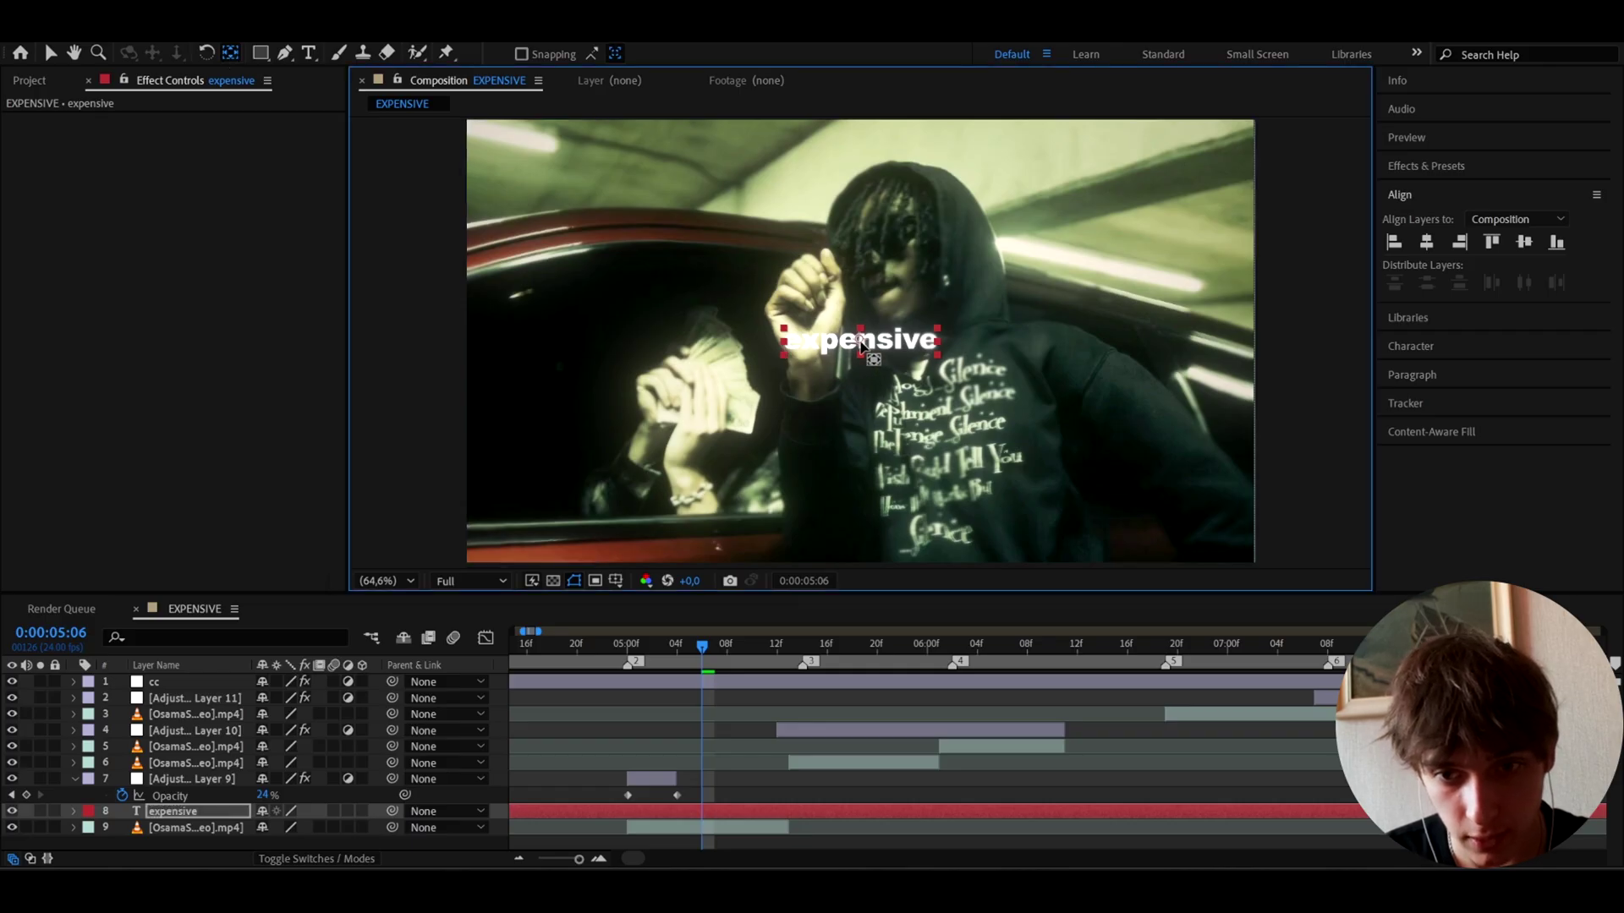
{"action": "left_click", "coordinate": [50, 54]}
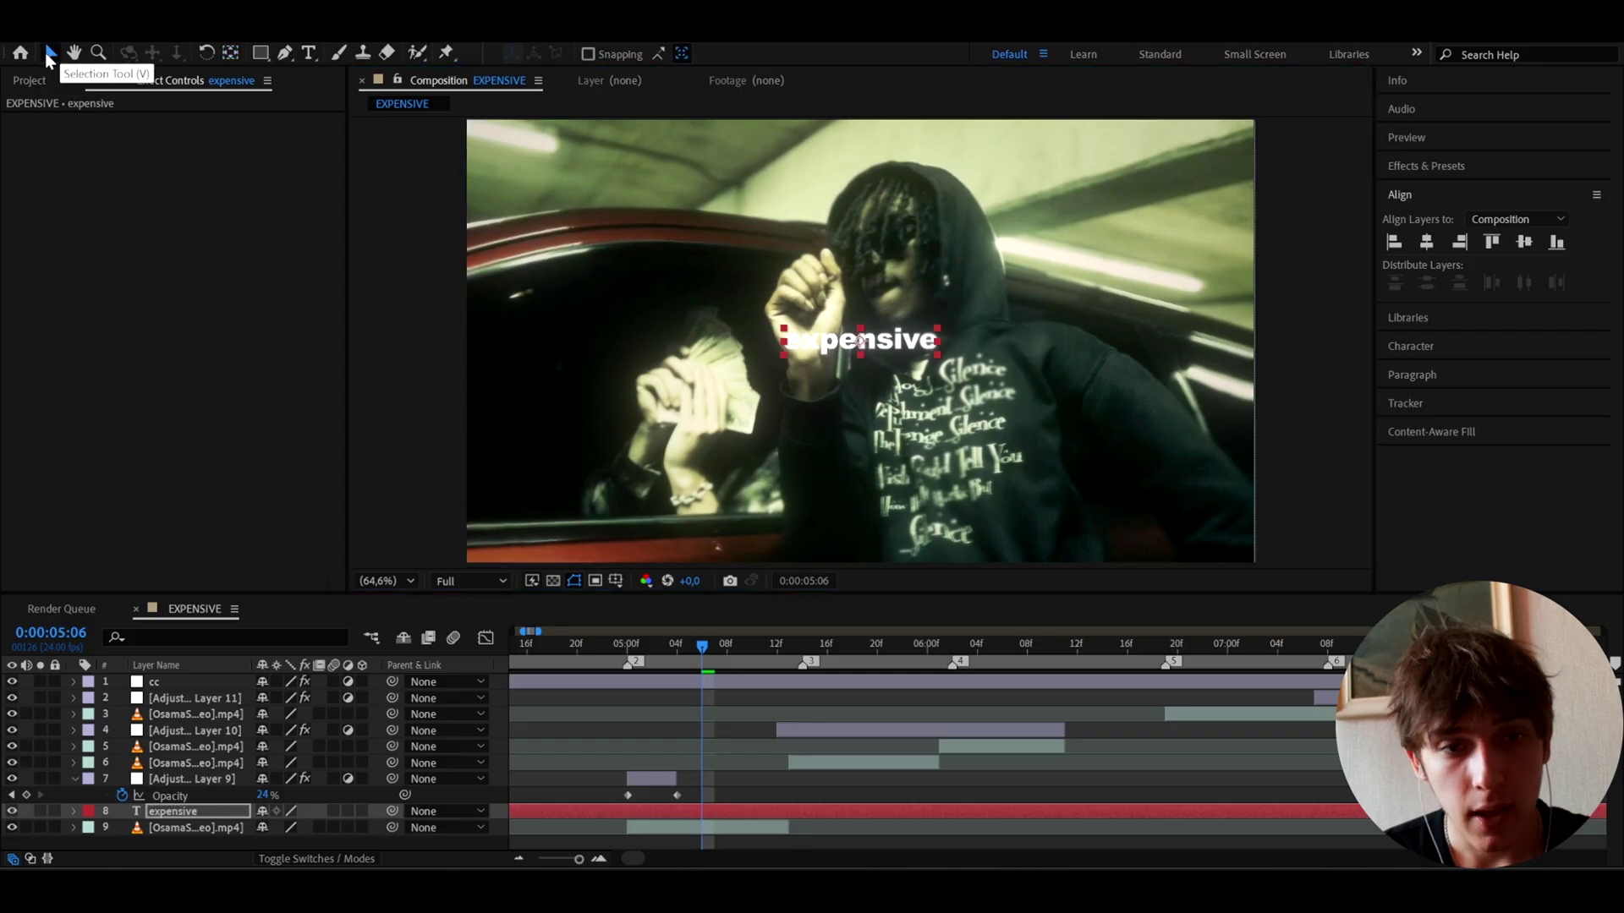
Step: Set the scale of the "expensive" text layer to 75%
{"action": "left_click", "coordinate": [673, 814]}
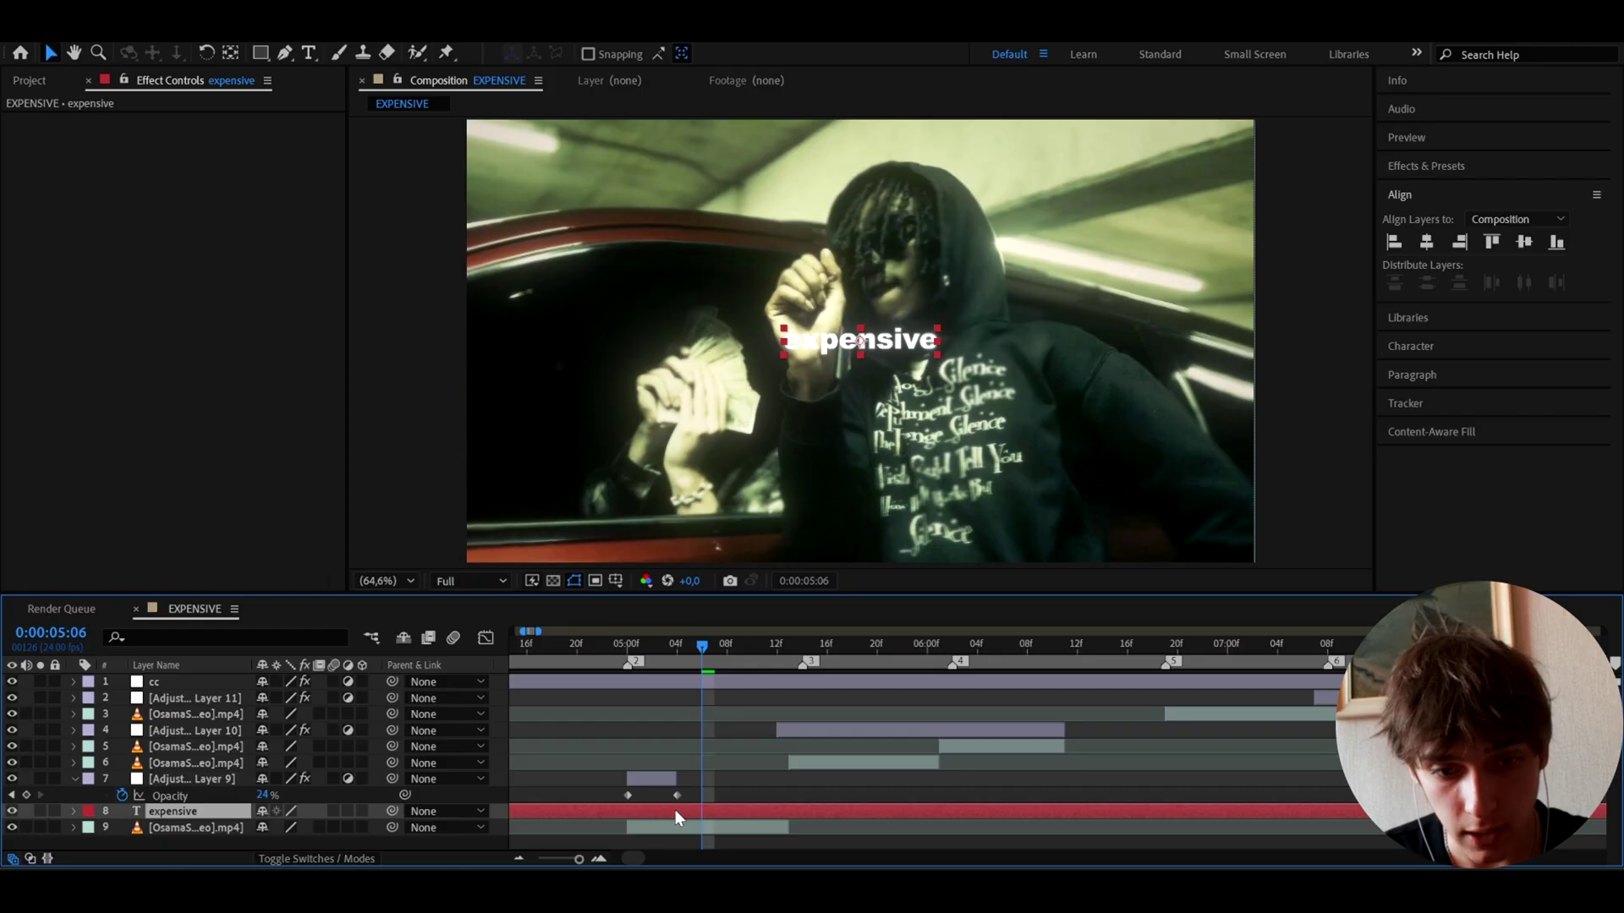
{"action": "key", "text": "s"}
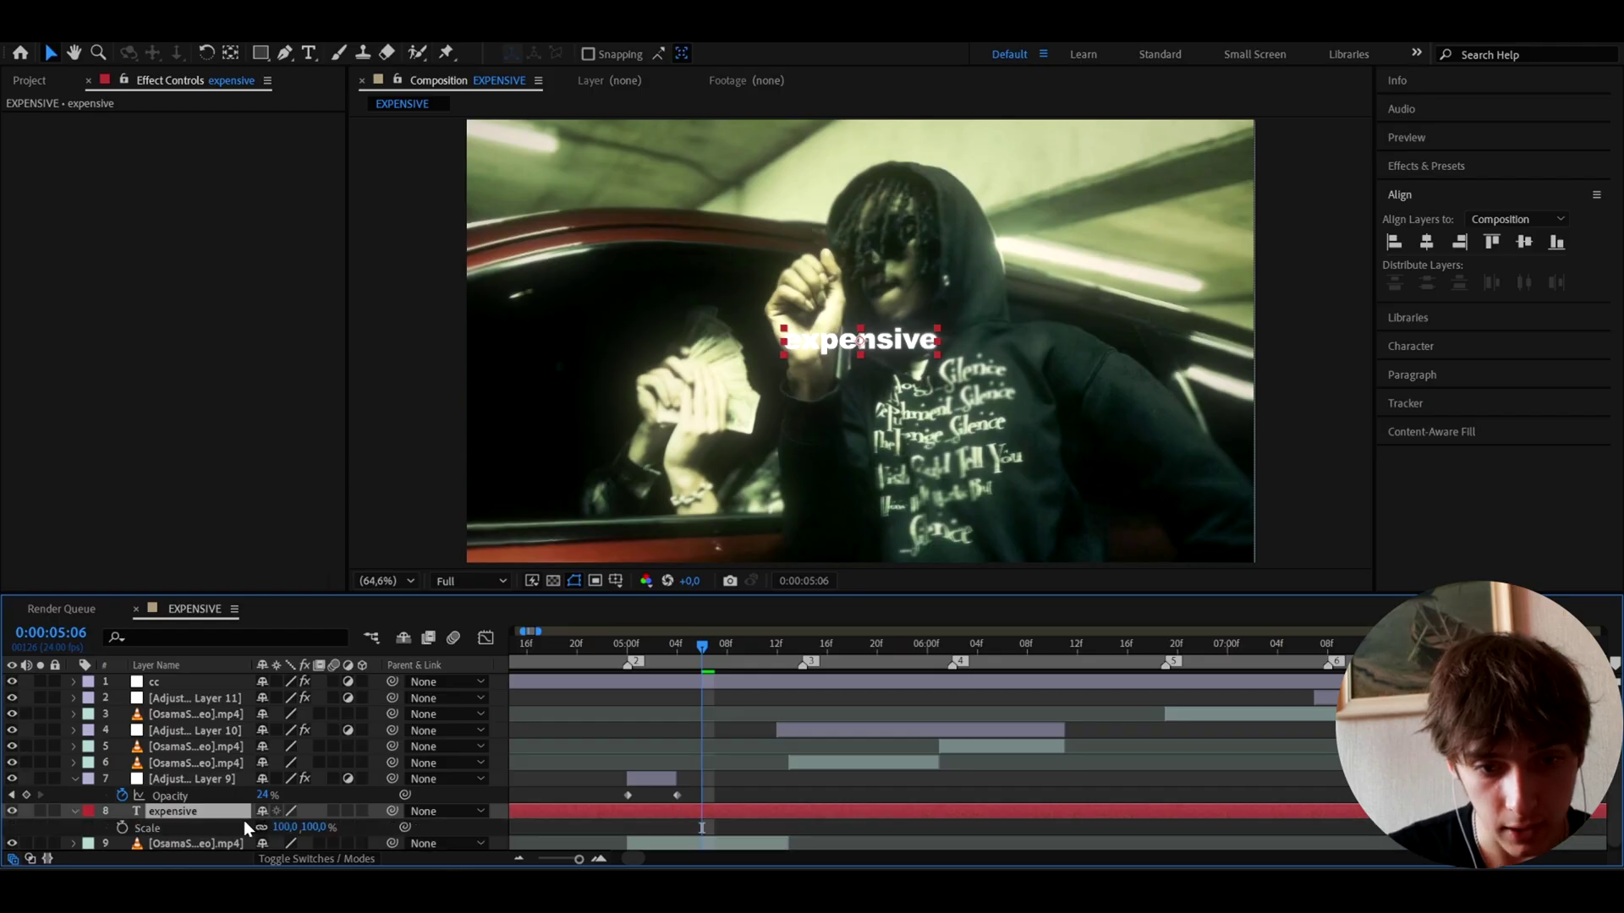
{"action": "left_click", "coordinate": [284, 827]}
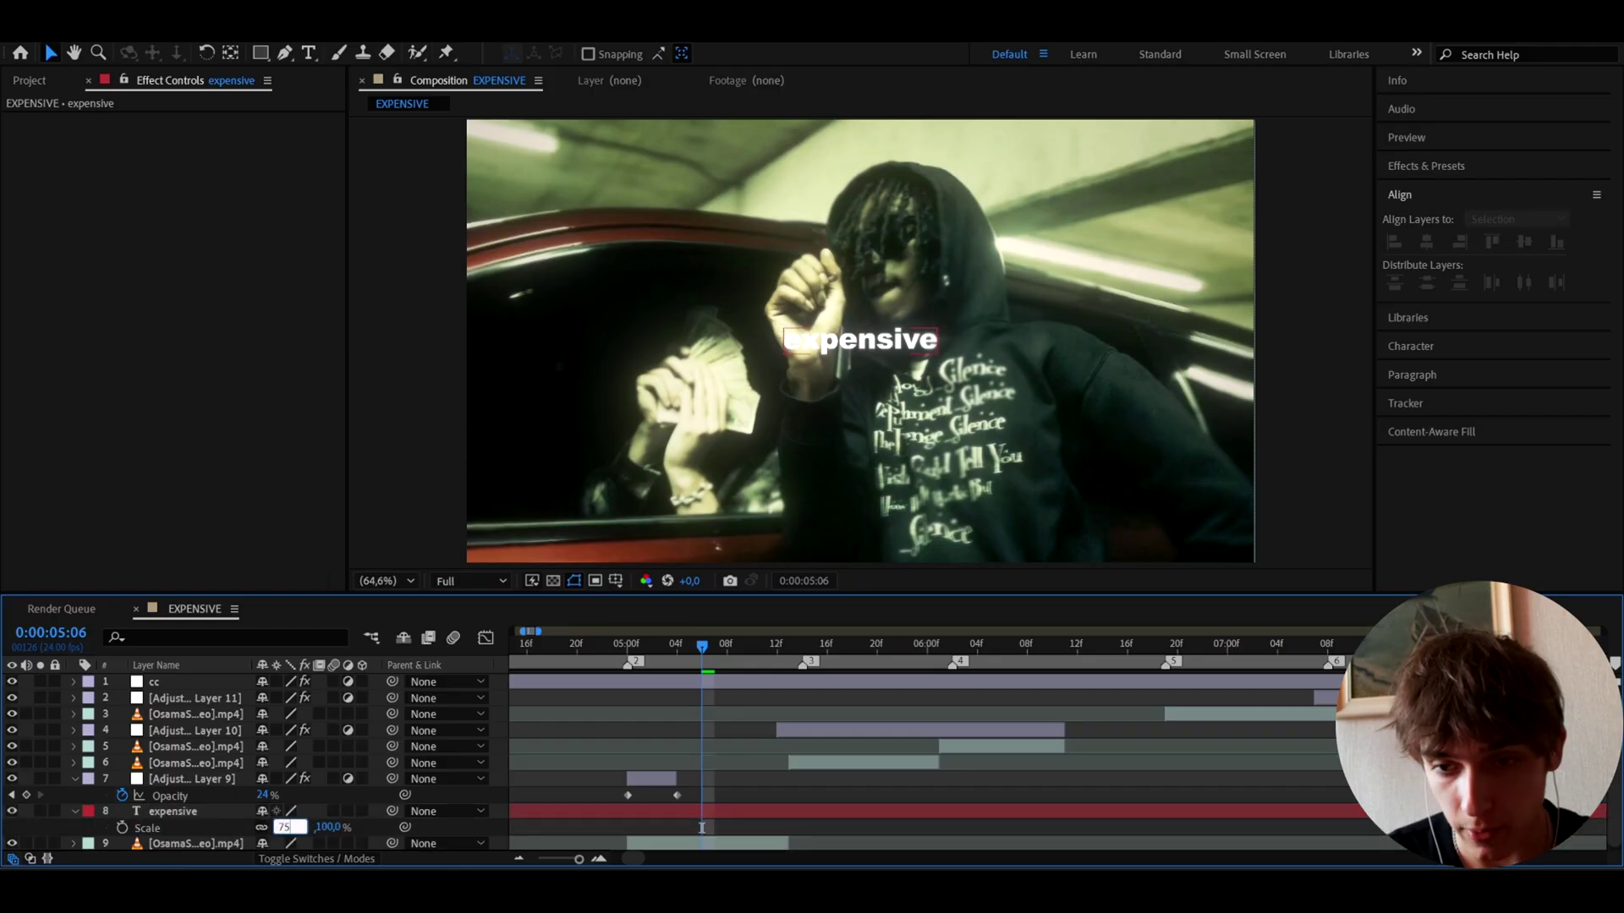
{"action": "key", "text": "Return"}
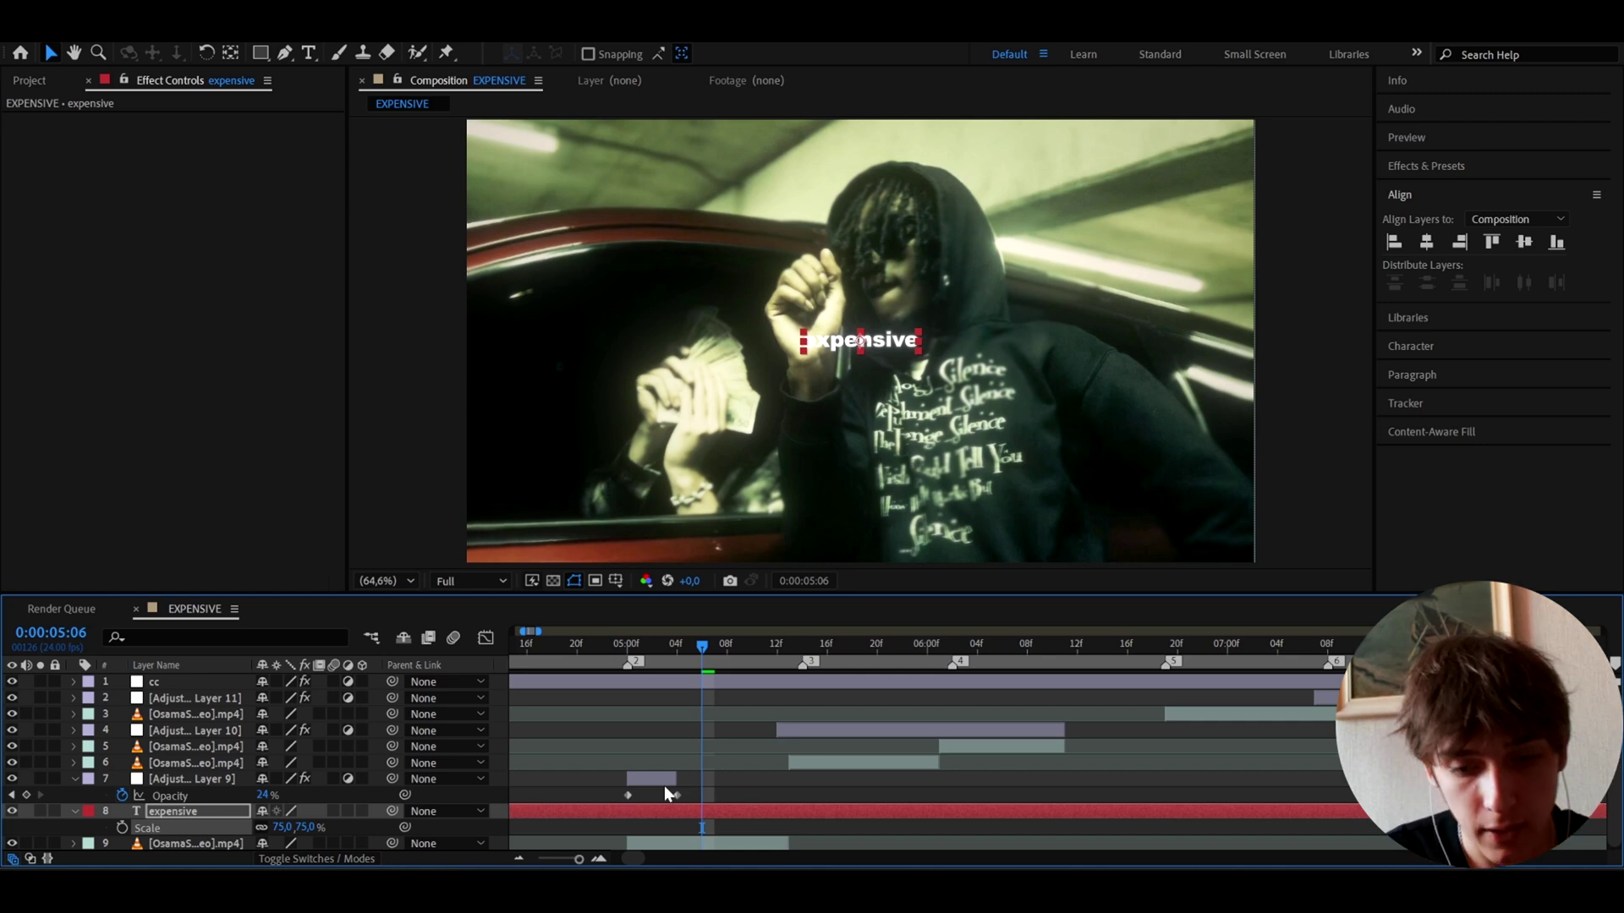
Step: Apply the Drop Shadow effect to the "expensive" text layer and set its opacity to 90%
{"action": "key", "text": "ctrl+space"}
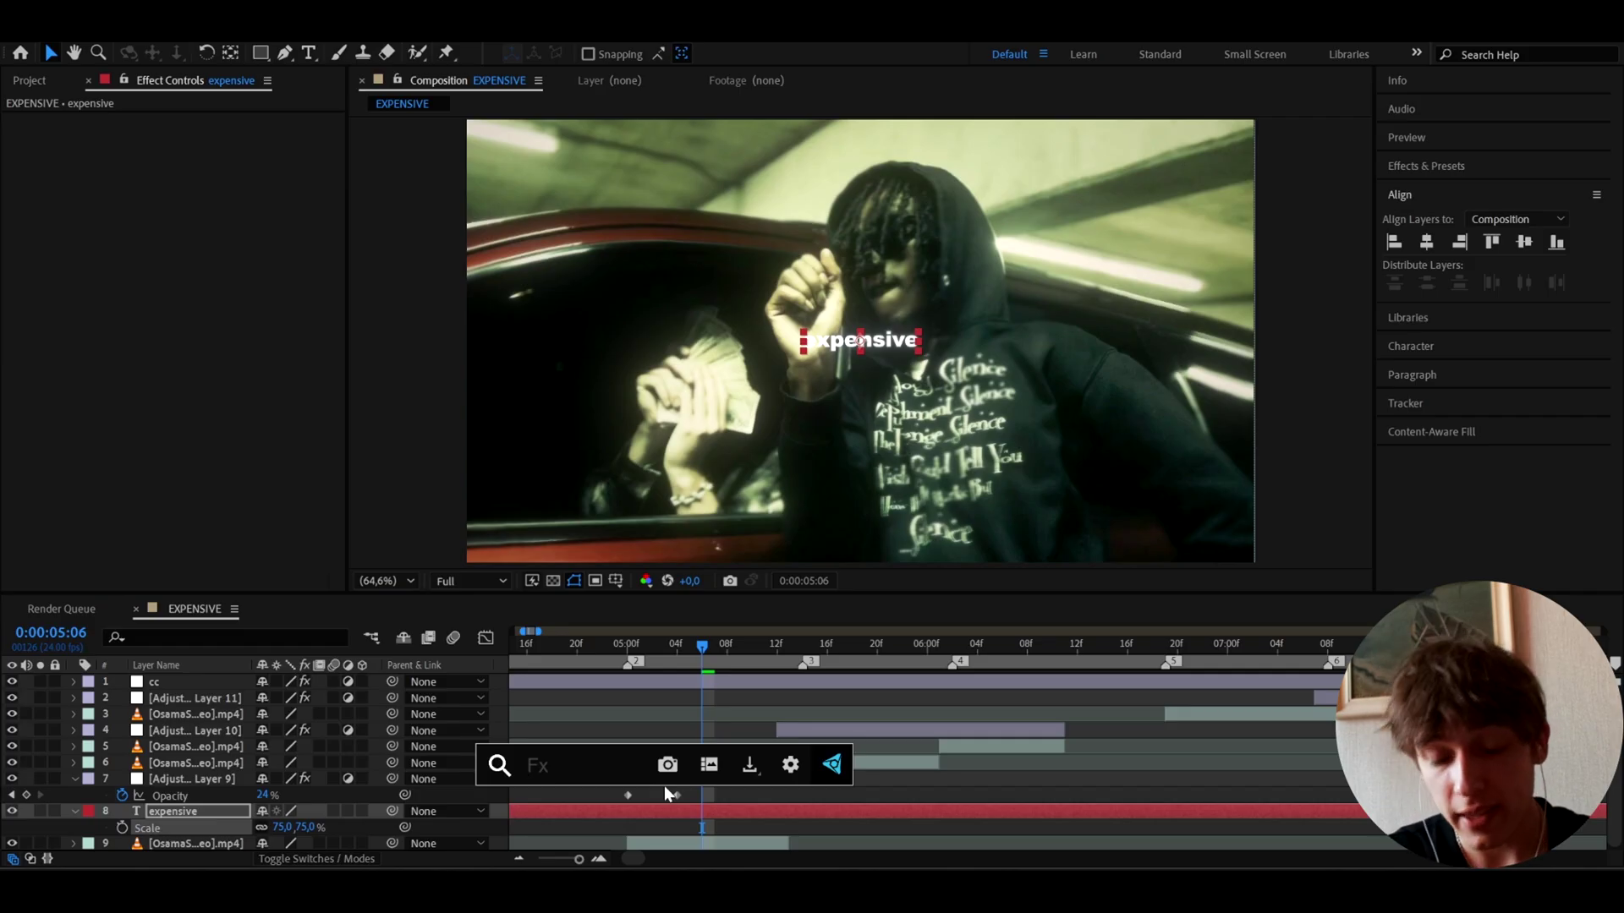
{"action": "type", "text": "drop"}
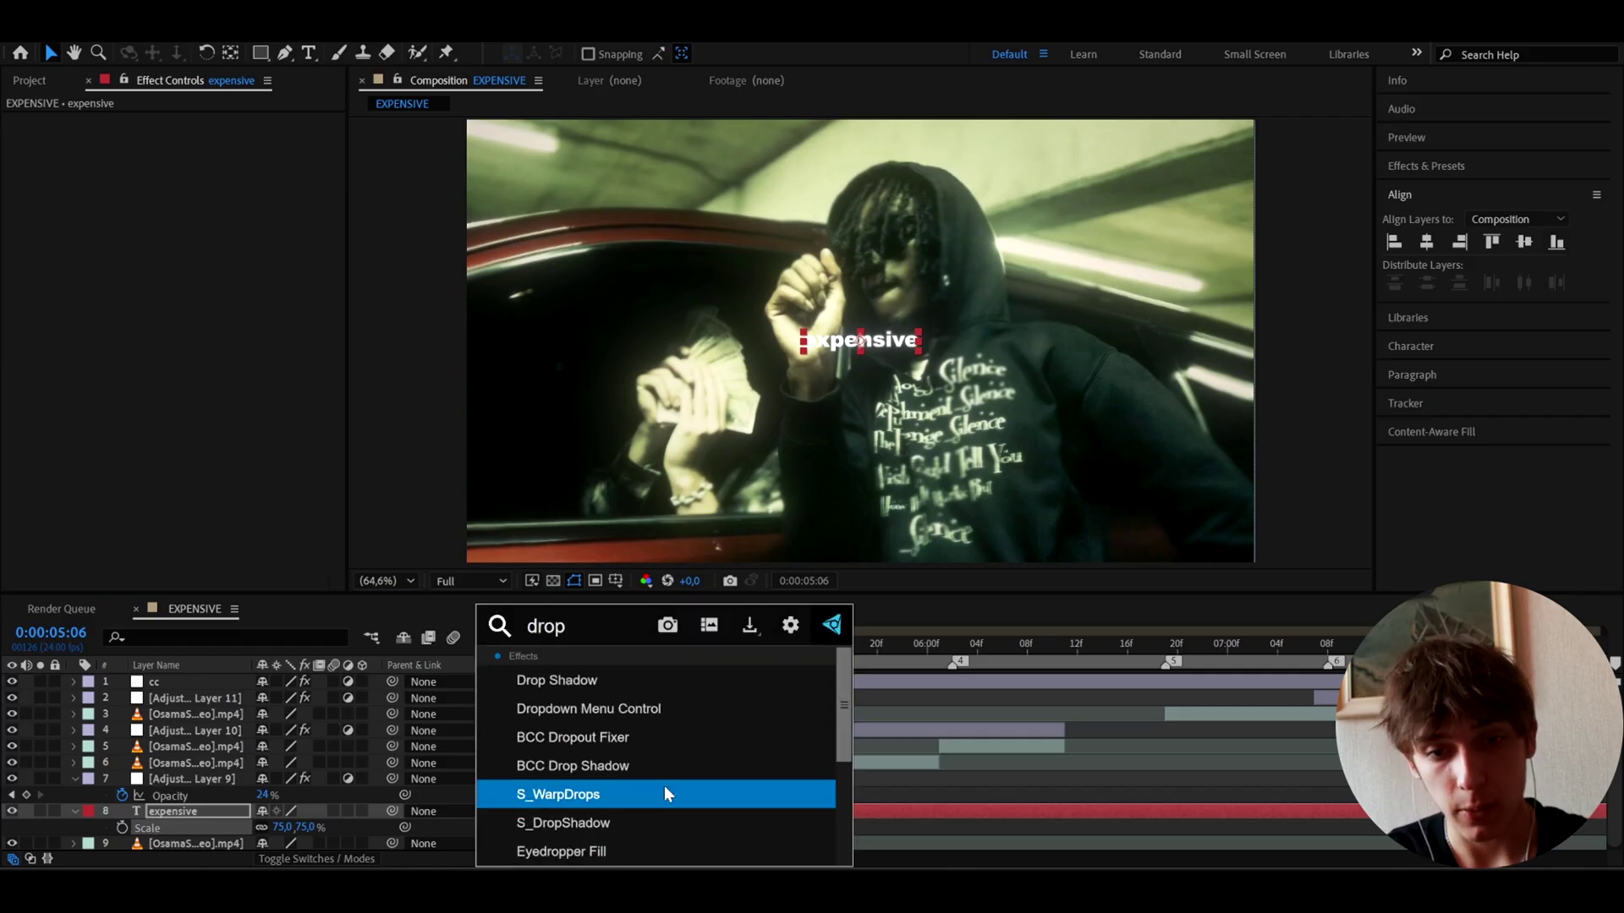
{"action": "left_click", "coordinate": [565, 680]}
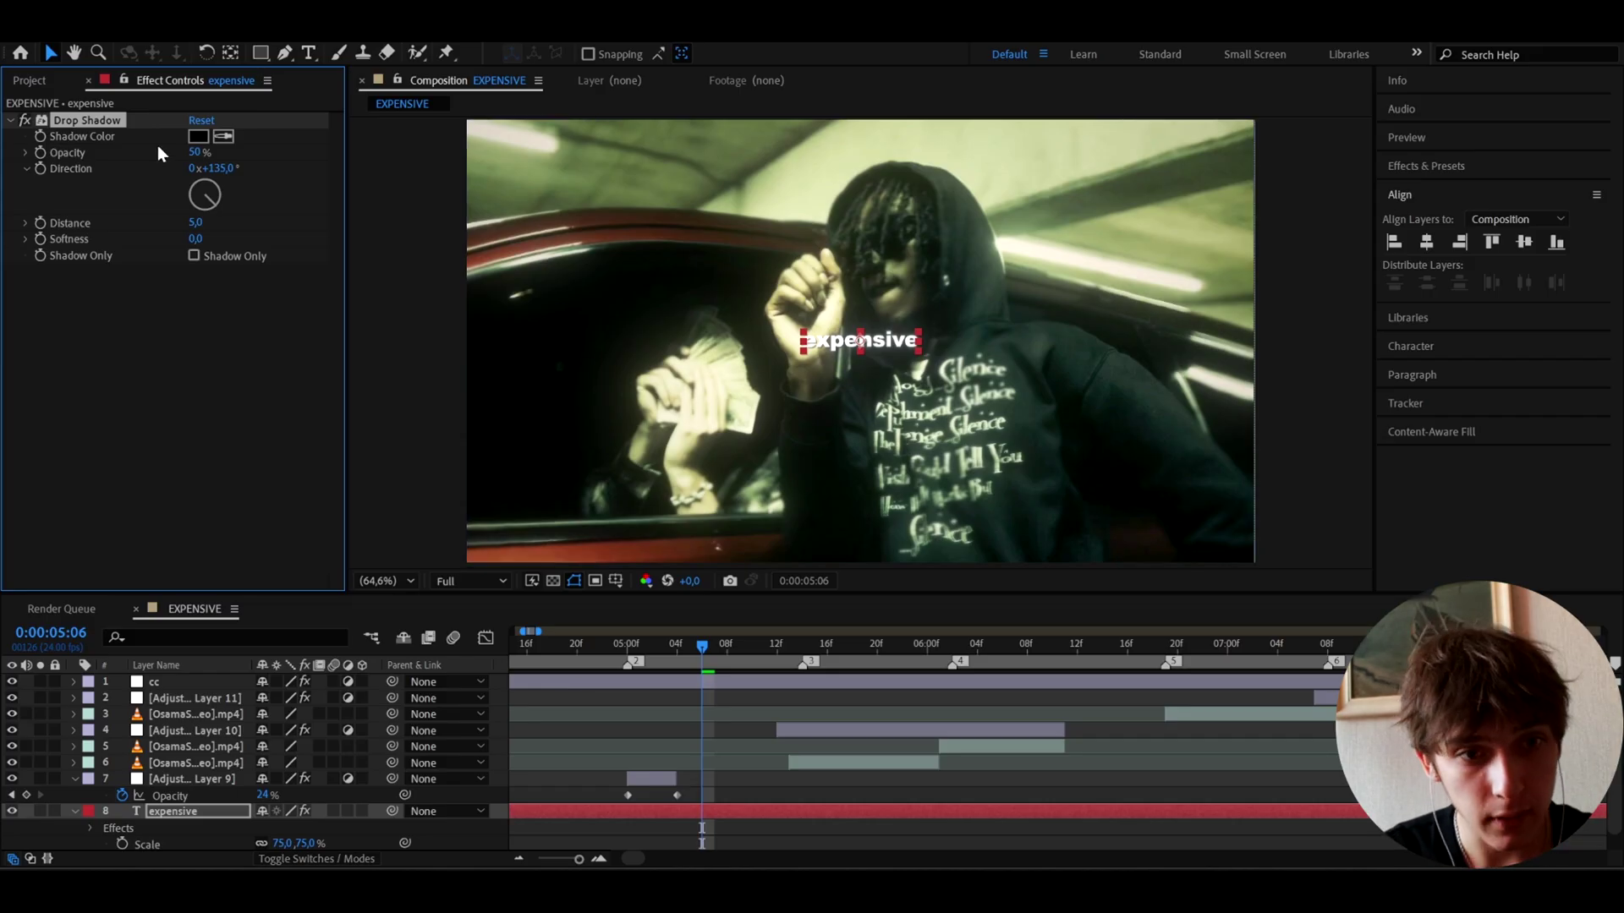
{"action": "left_click", "coordinate": [193, 153]}
{"action": "key", "text": "Return"}
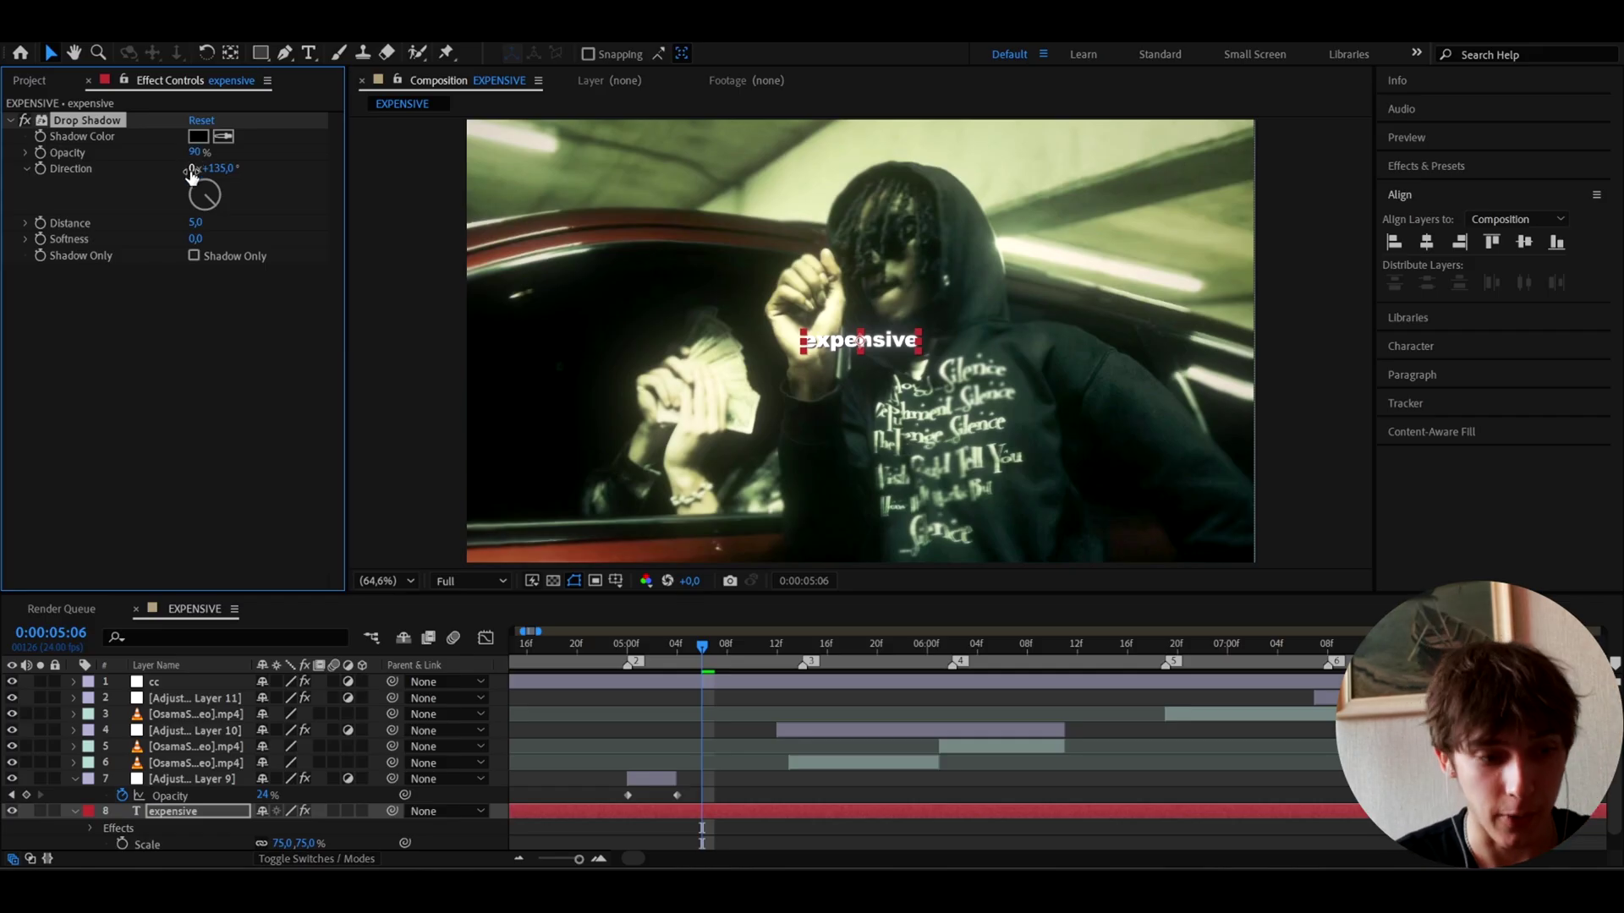
Step: Set the drop shadow's distance to 7 and softness to 15, and compare the text with and without it
{"action": "left_click", "coordinate": [195, 223]}
{"action": "type", "text": "70"}
{"action": "key", "text": "Return"}
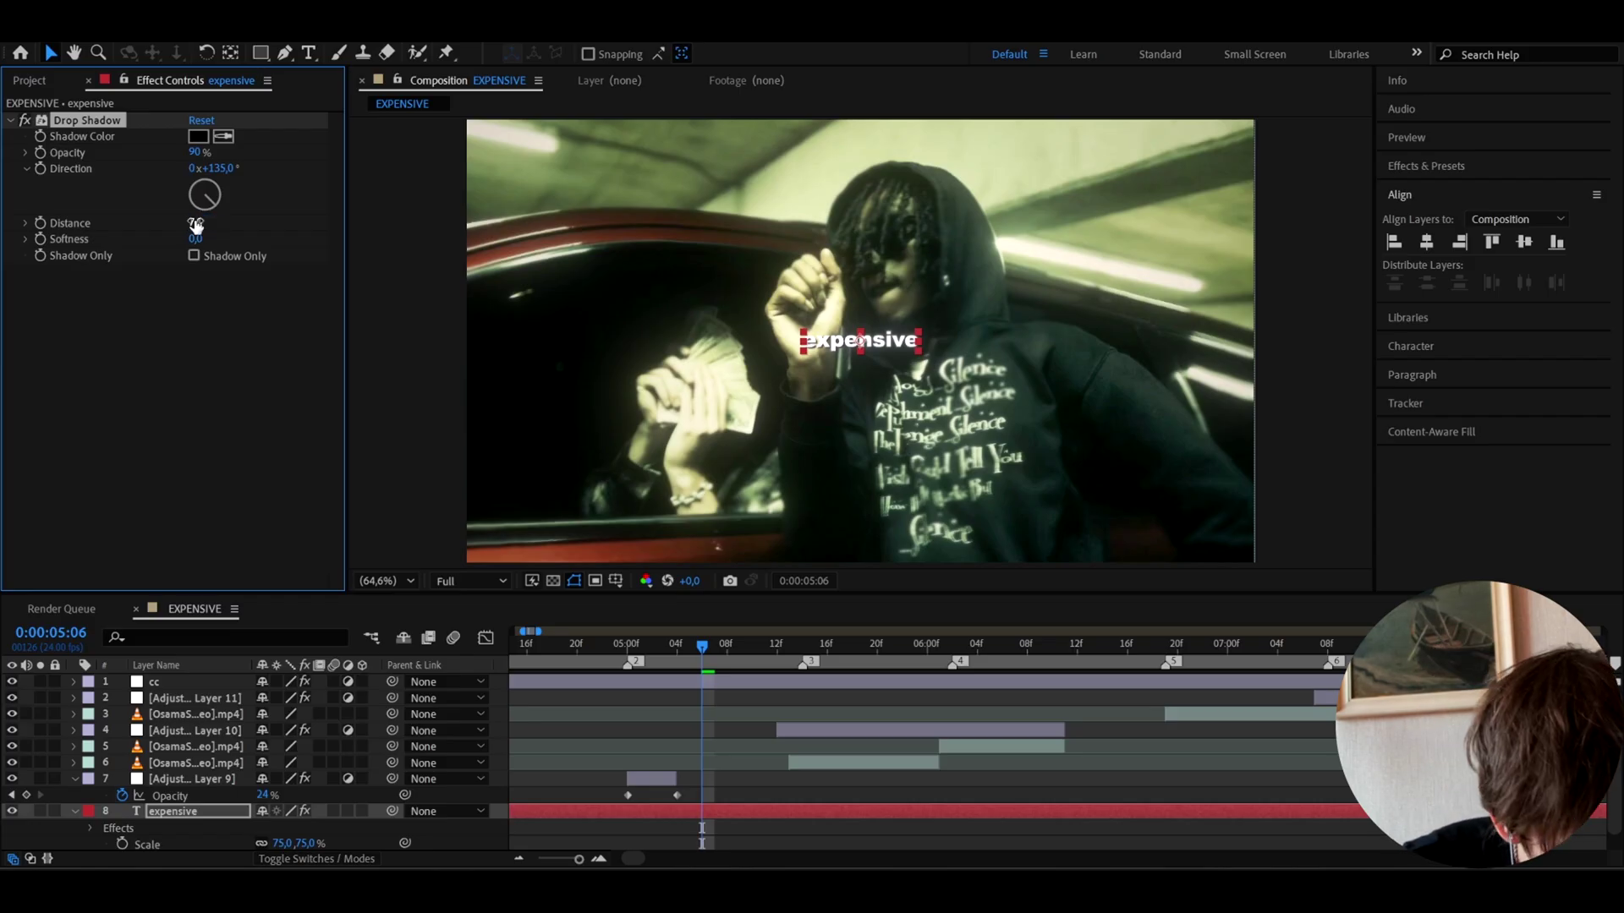
{"action": "left_click", "coordinate": [196, 238]}
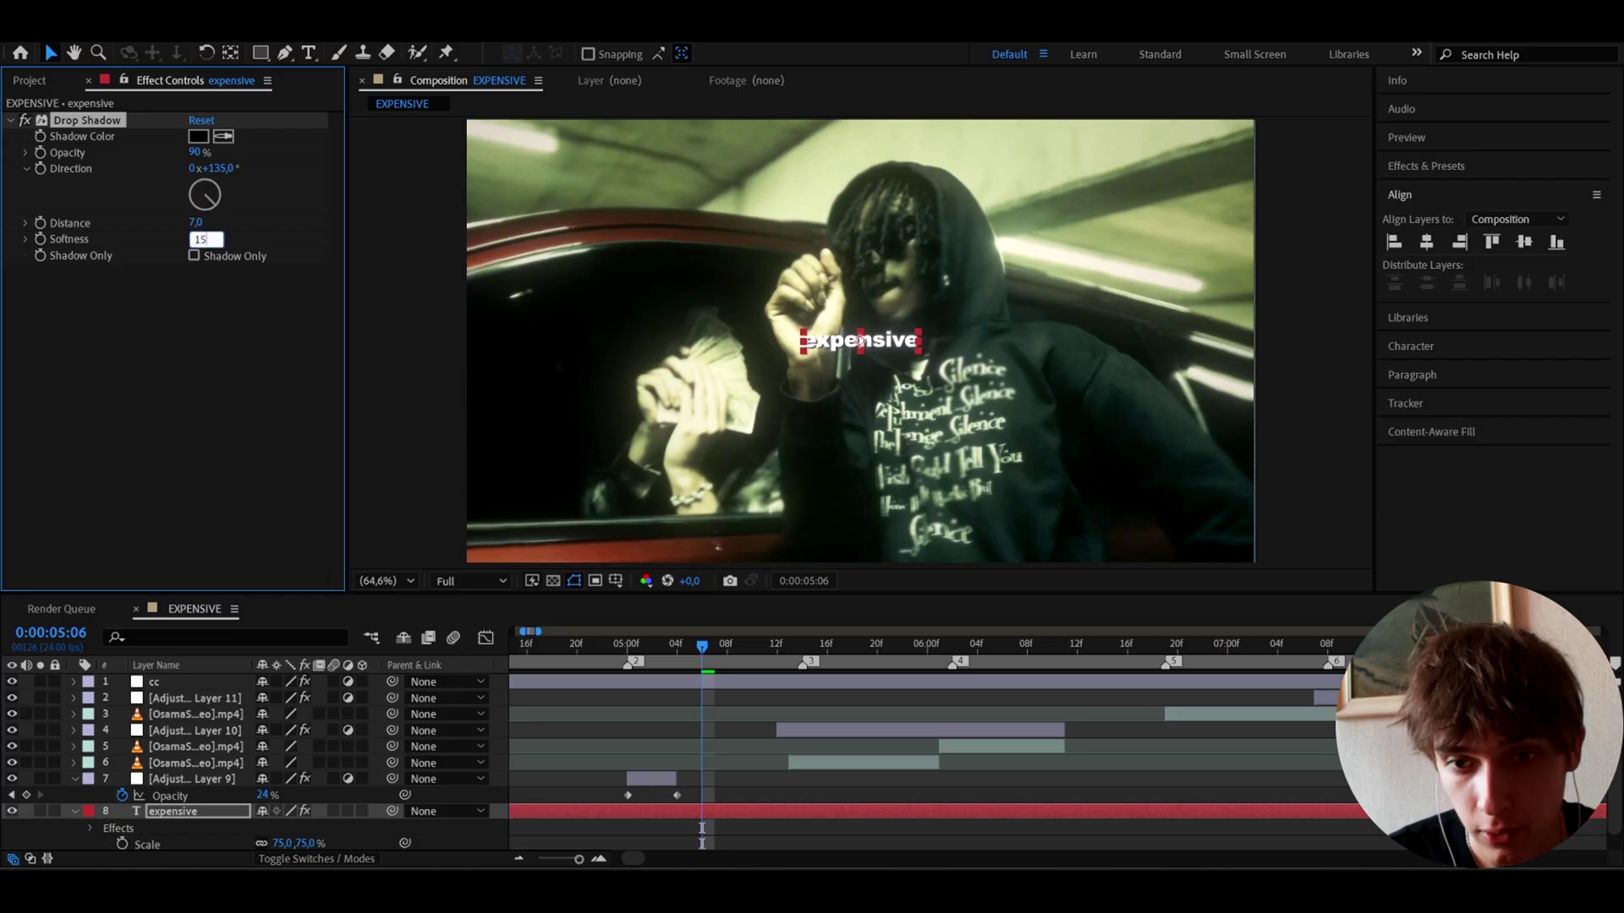
{"action": "type", "text": "15"}
{"action": "key", "text": "Return"}
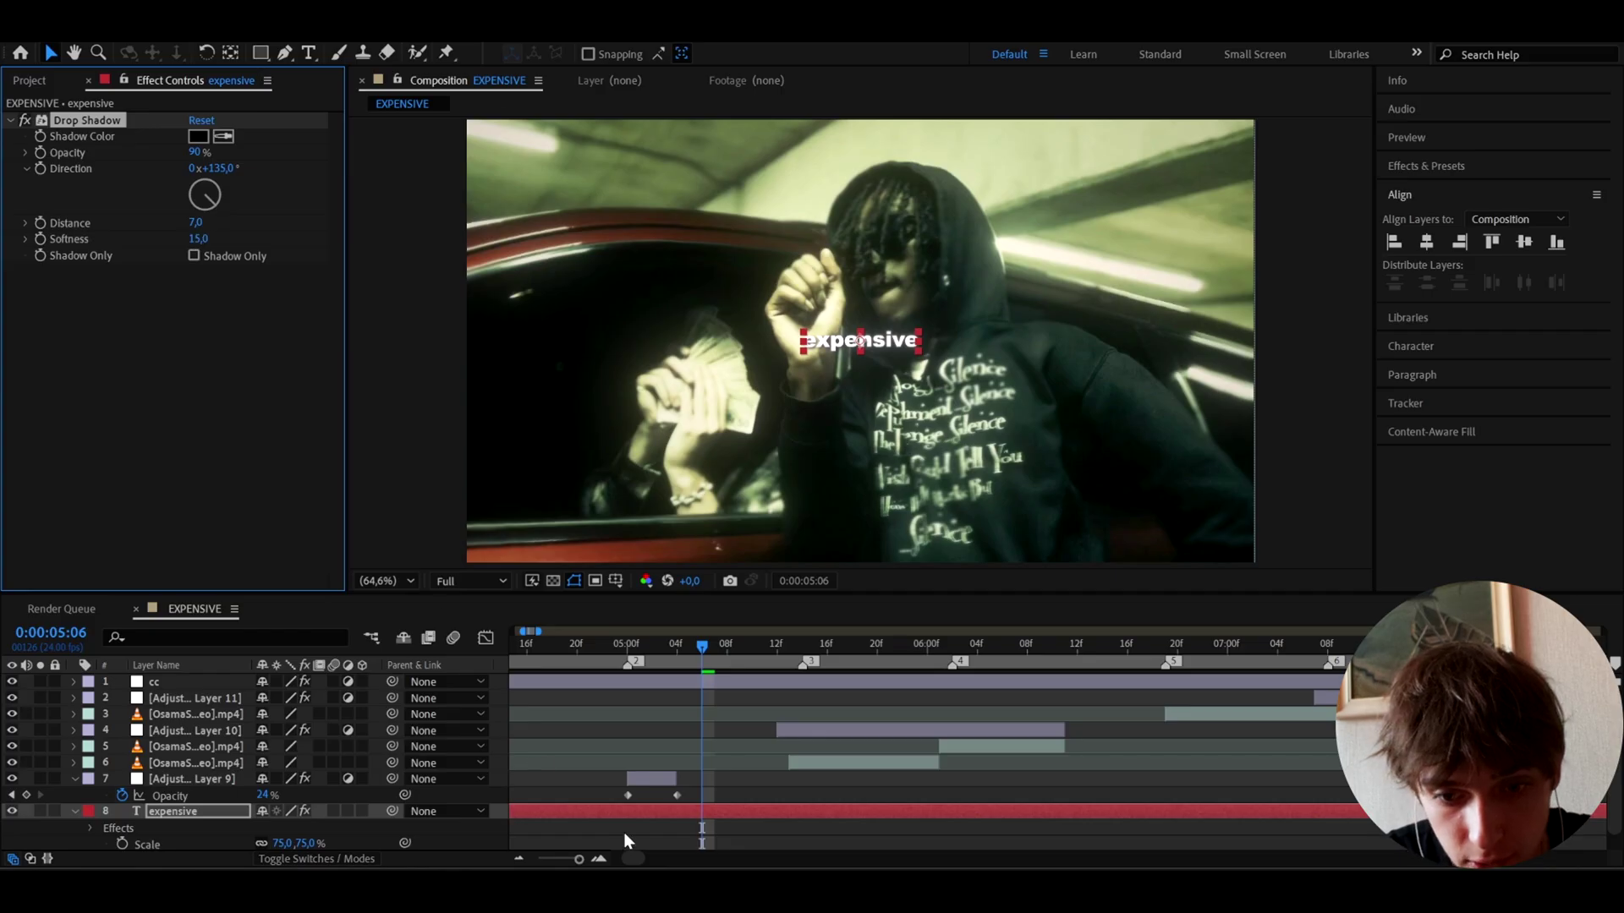
{"action": "left_click", "coordinate": [534, 760]}
{"action": "left_click", "coordinate": [733, 812]}
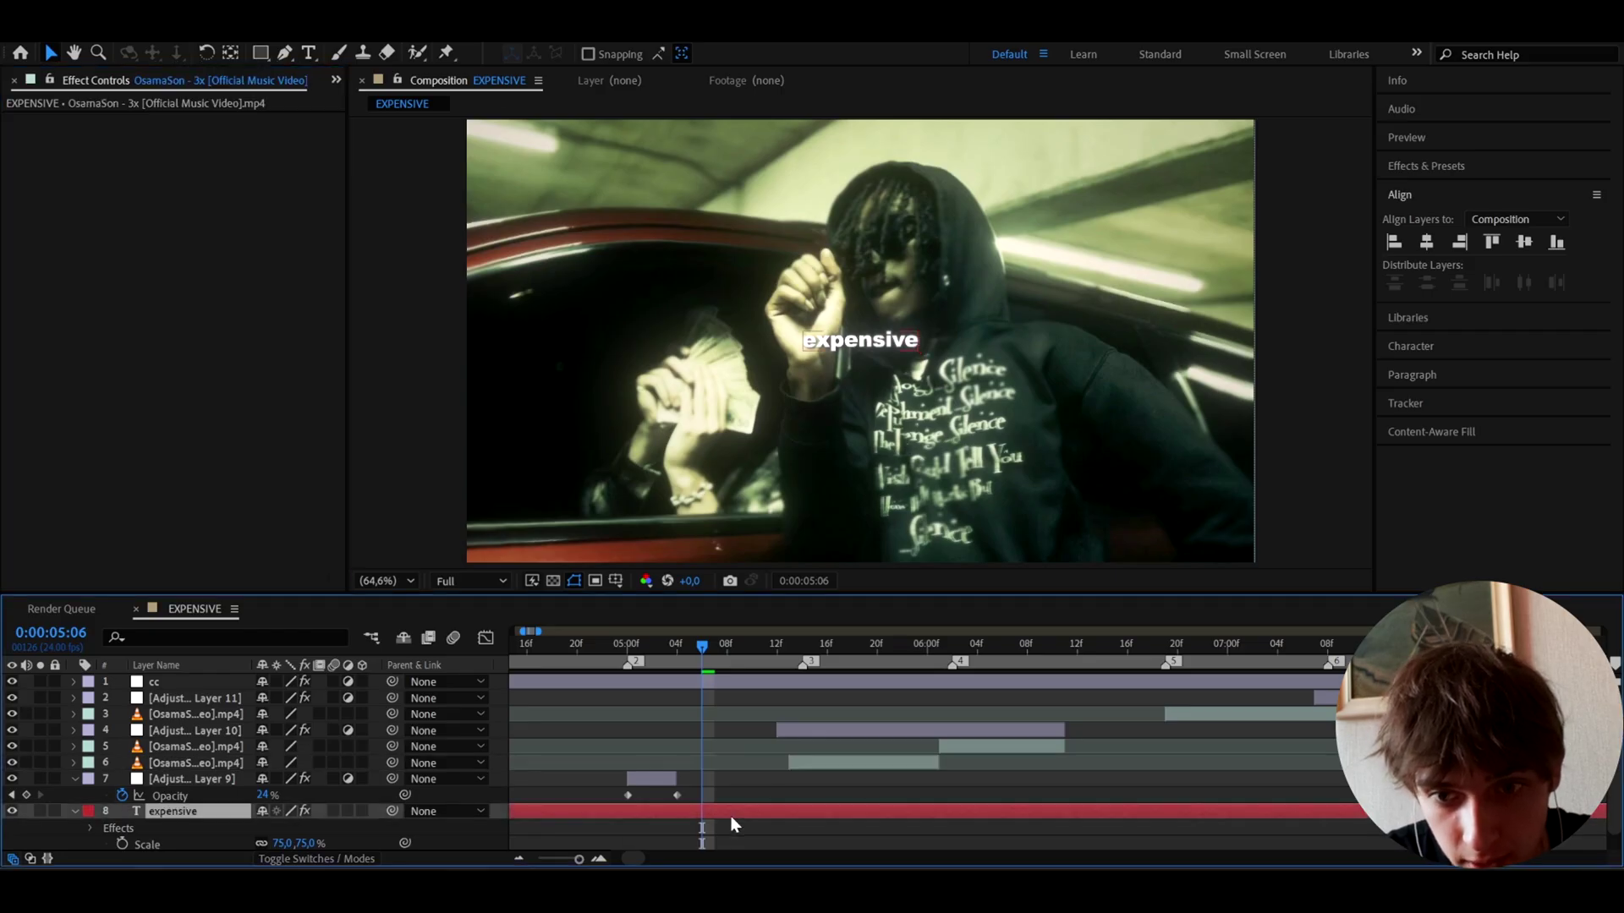
{"action": "left_click", "coordinate": [26, 122]}
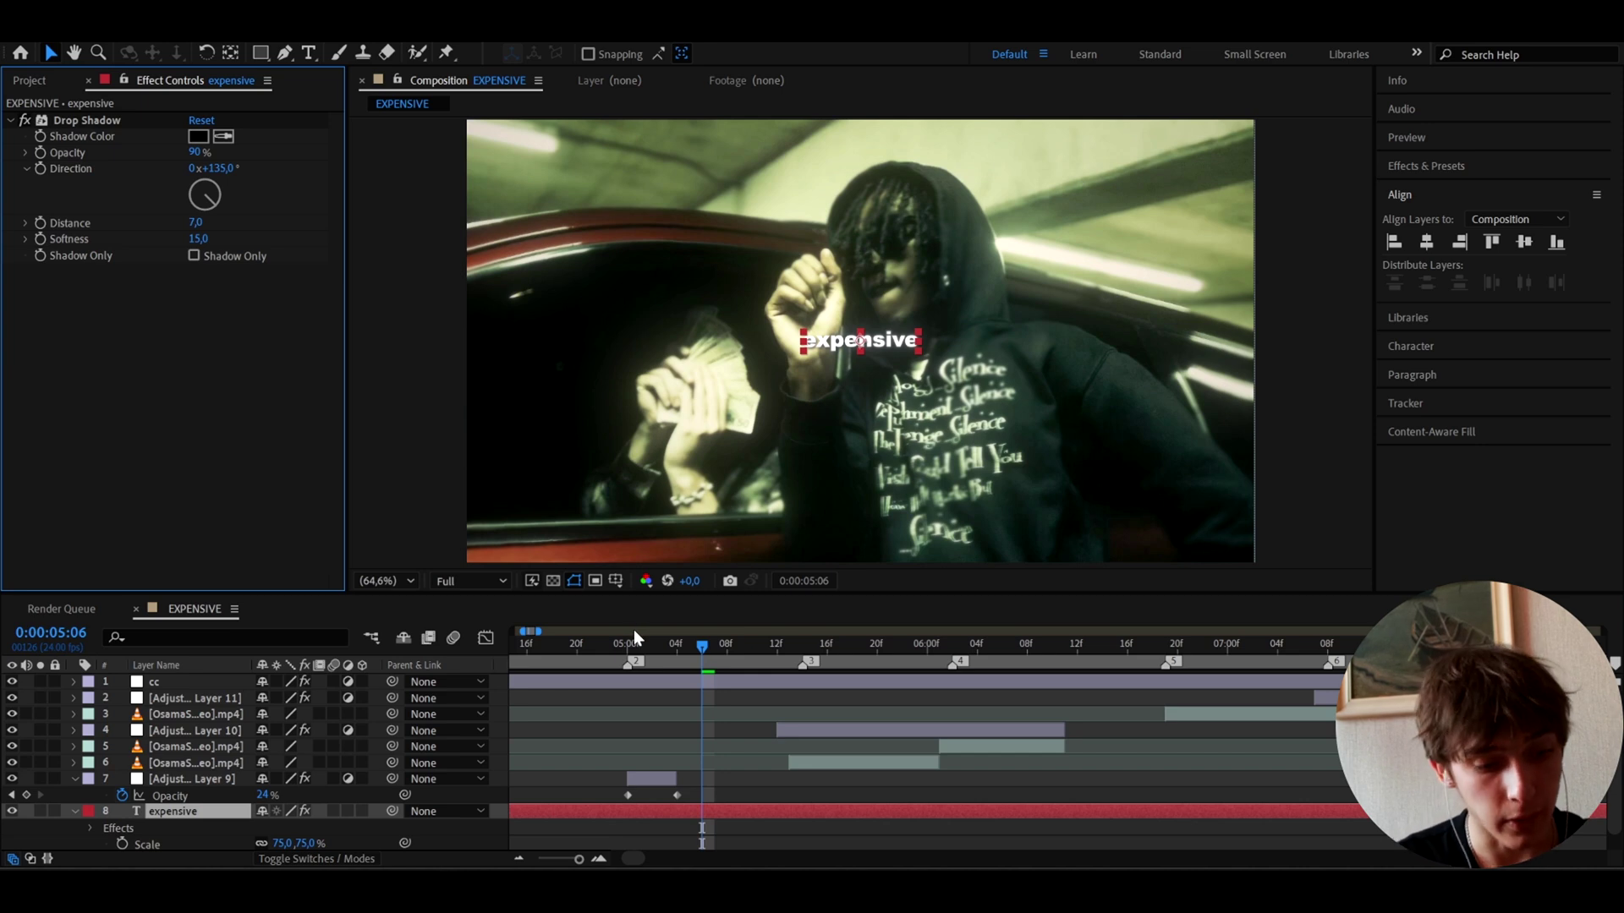
Step: Apply Deep Glow 2 to the text layer, place it above Drop Shadow, and set its exposure to 0.1
{"action": "key", "text": "ctrl+space"}
{"action": "type", "text": "deep"}
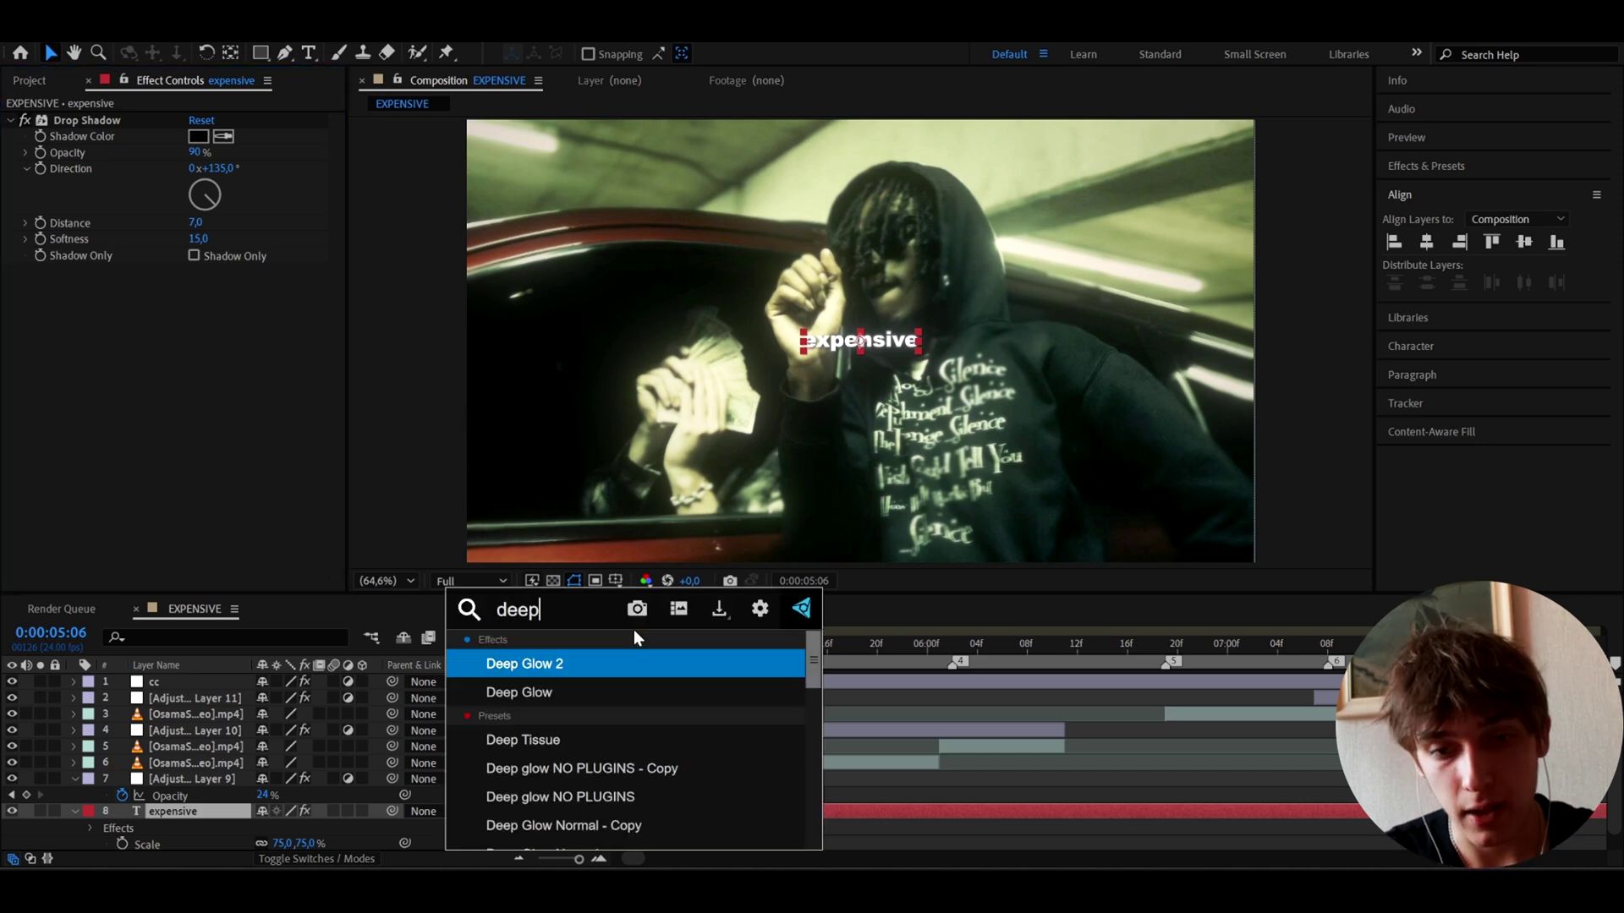
{"action": "left_click", "coordinate": [563, 661]}
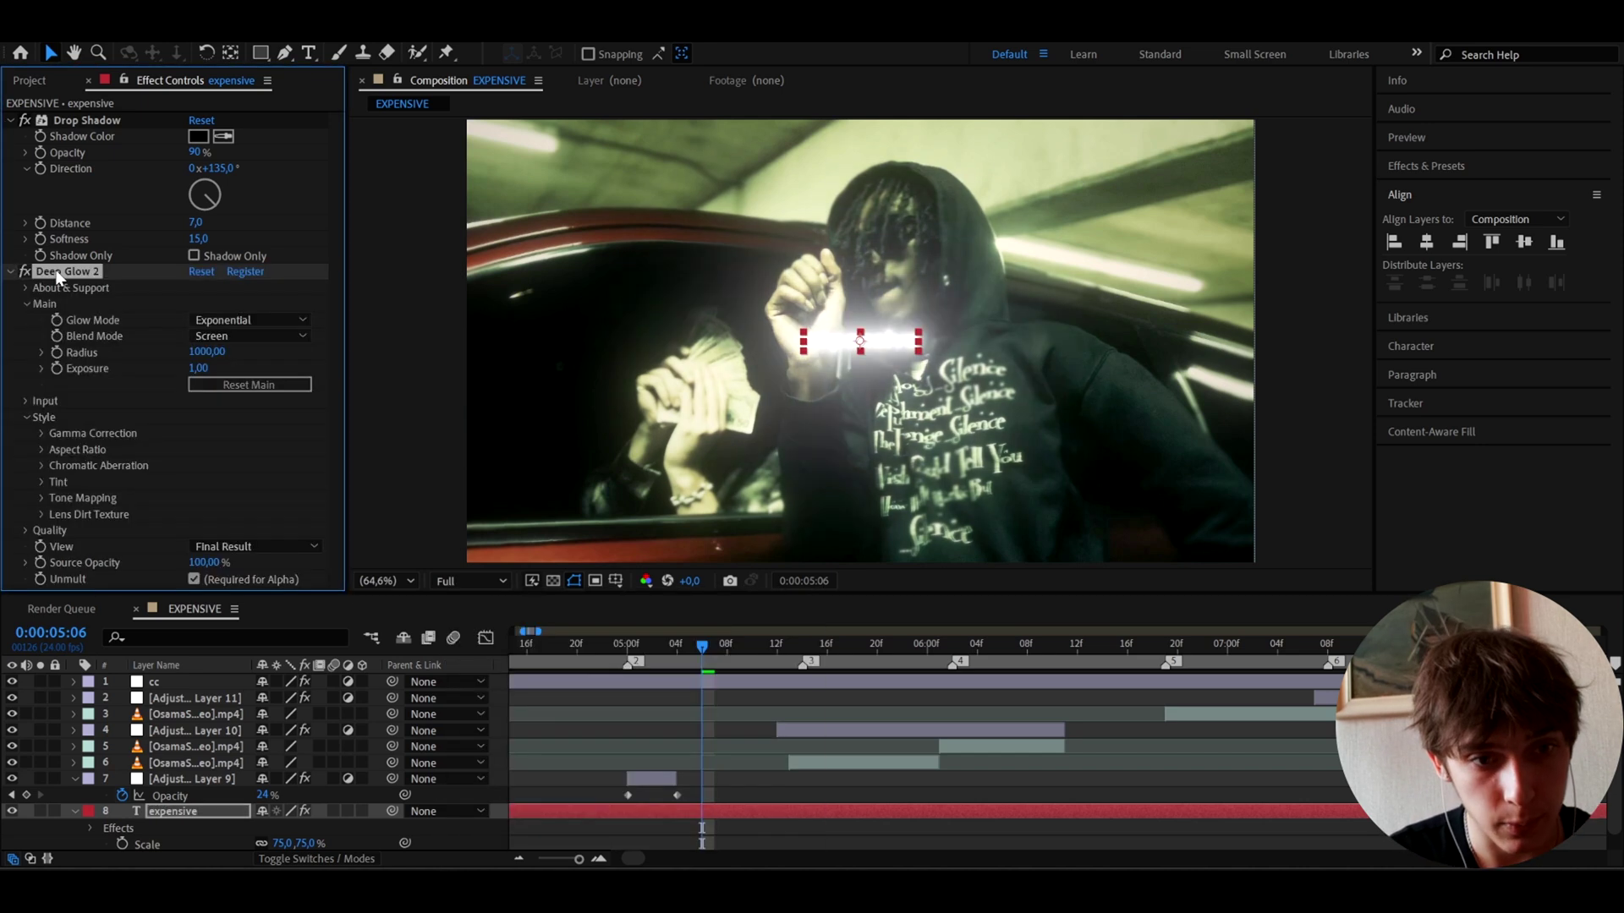
{"action": "left_click_drag", "start_coordinate": [59, 279], "coordinate": [85, 124]}
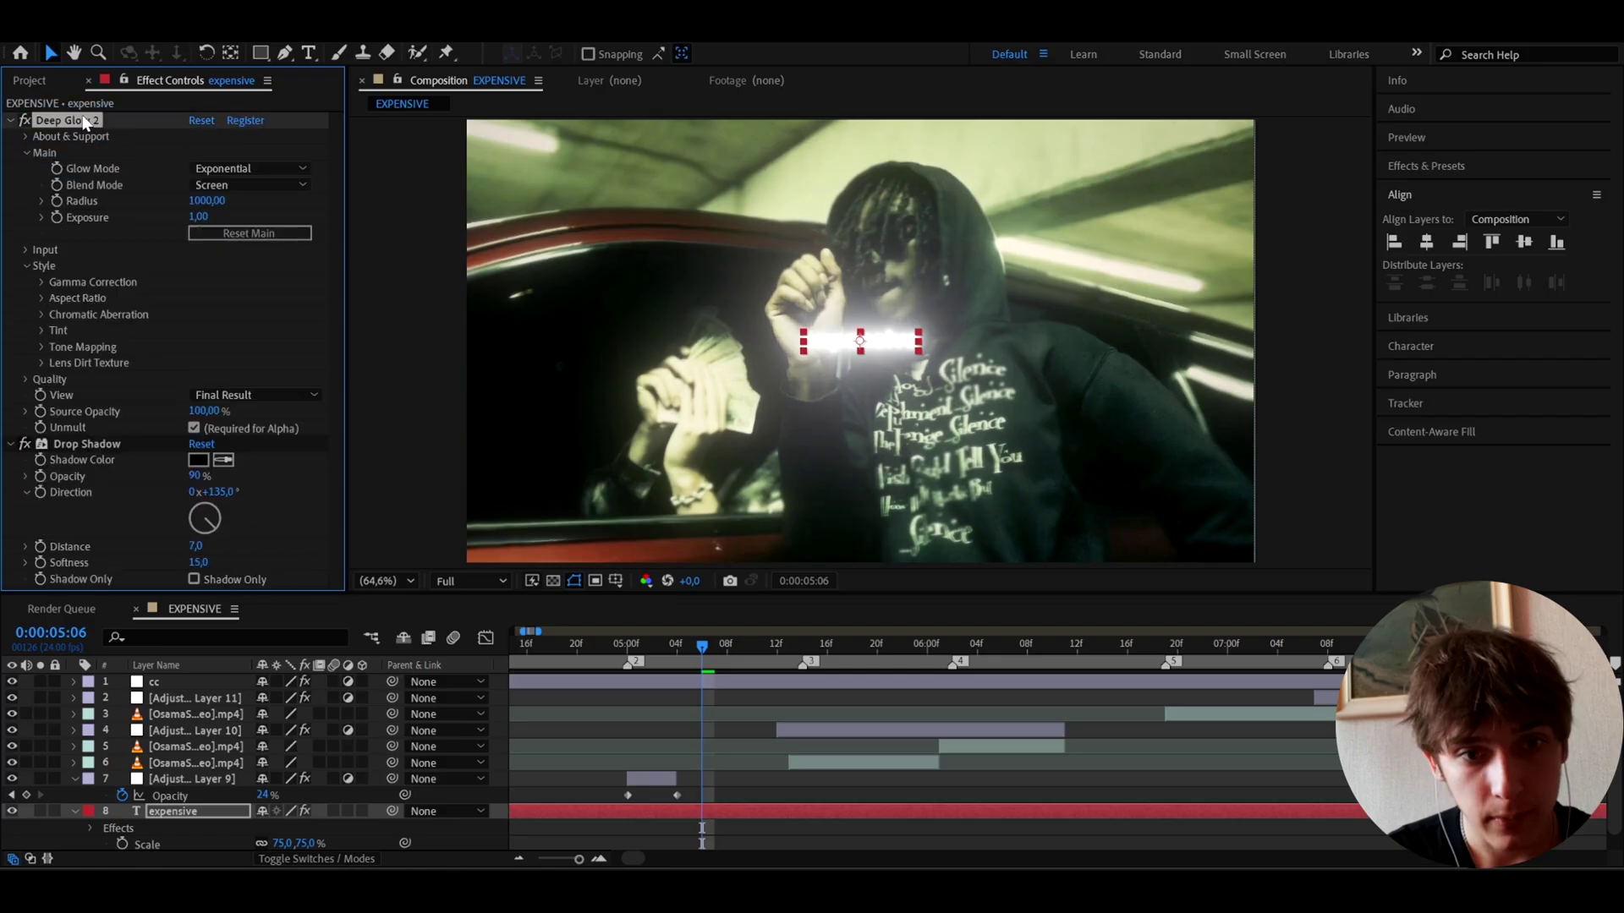
{"action": "left_click", "coordinate": [195, 217]}
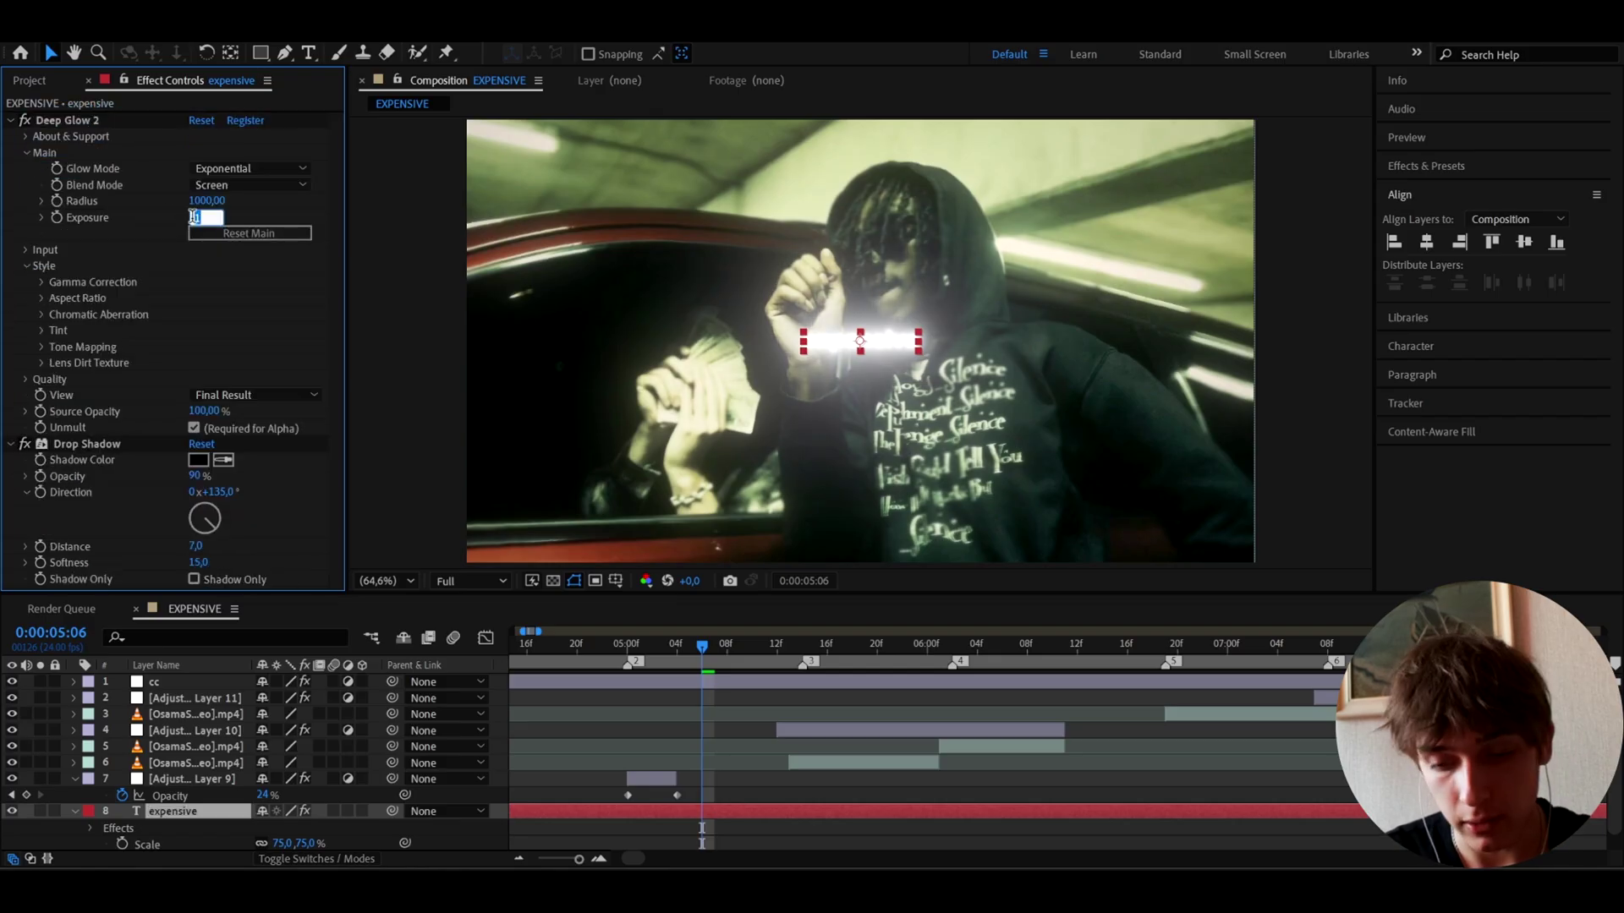
{"action": "type", "text": "0.1"}
{"action": "key", "text": "Return"}
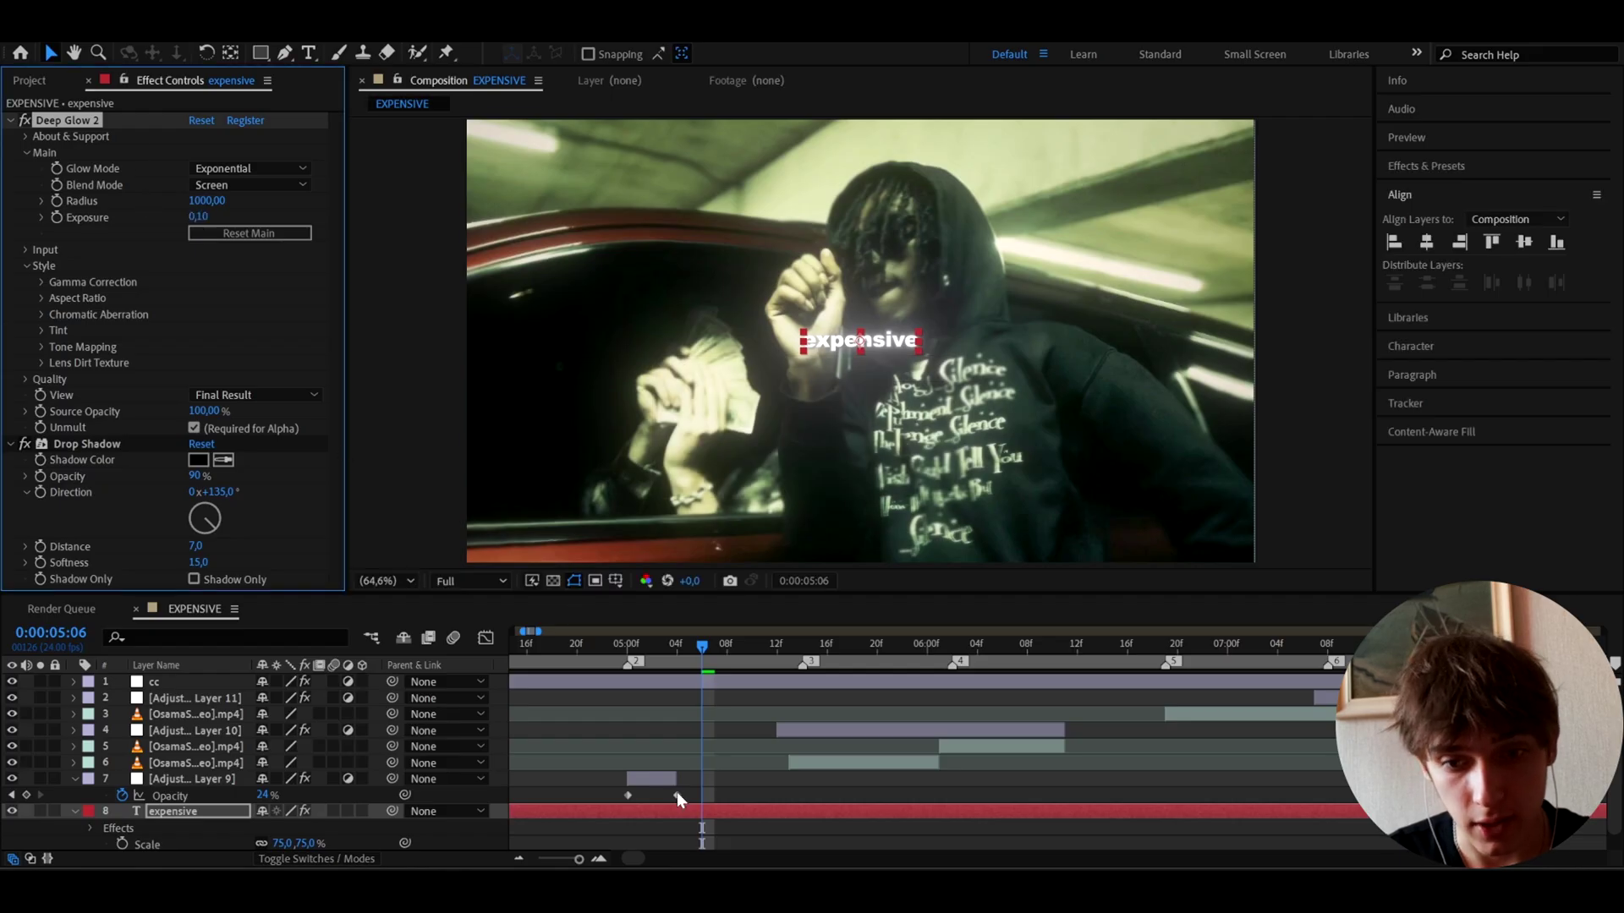
Step: Try enlarging the "expensive" text to a scale of about 301% with a Deep Glow 2 radius of 500
{"action": "left_click", "coordinate": [693, 815]}
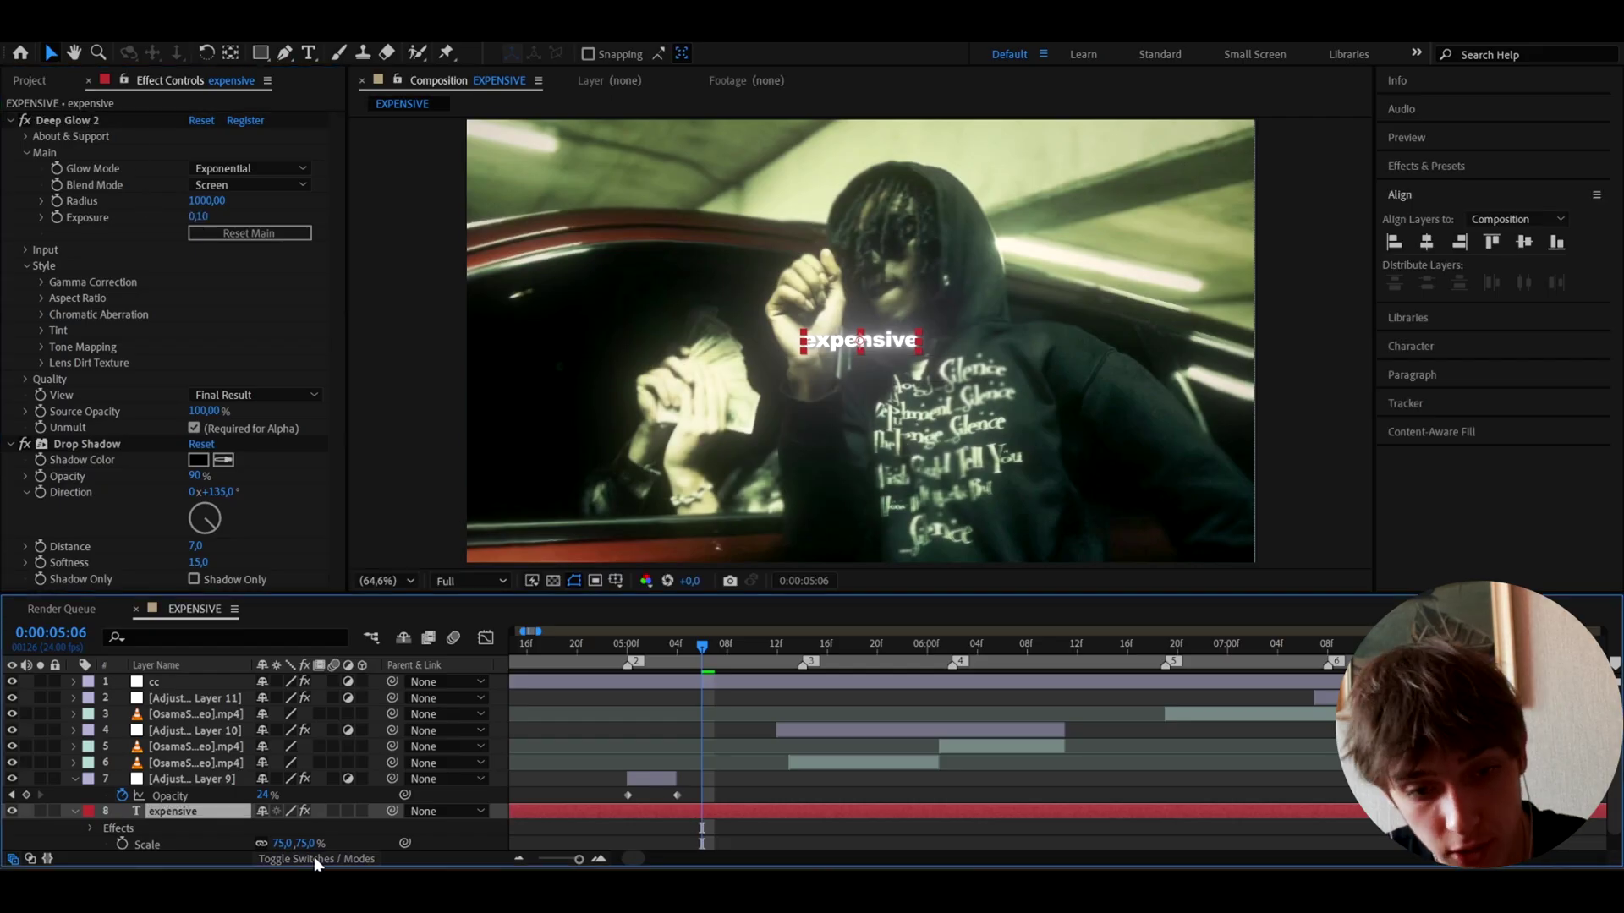
{"action": "left_click_drag", "start_coordinate": [280, 843], "coordinate": [497, 818]}
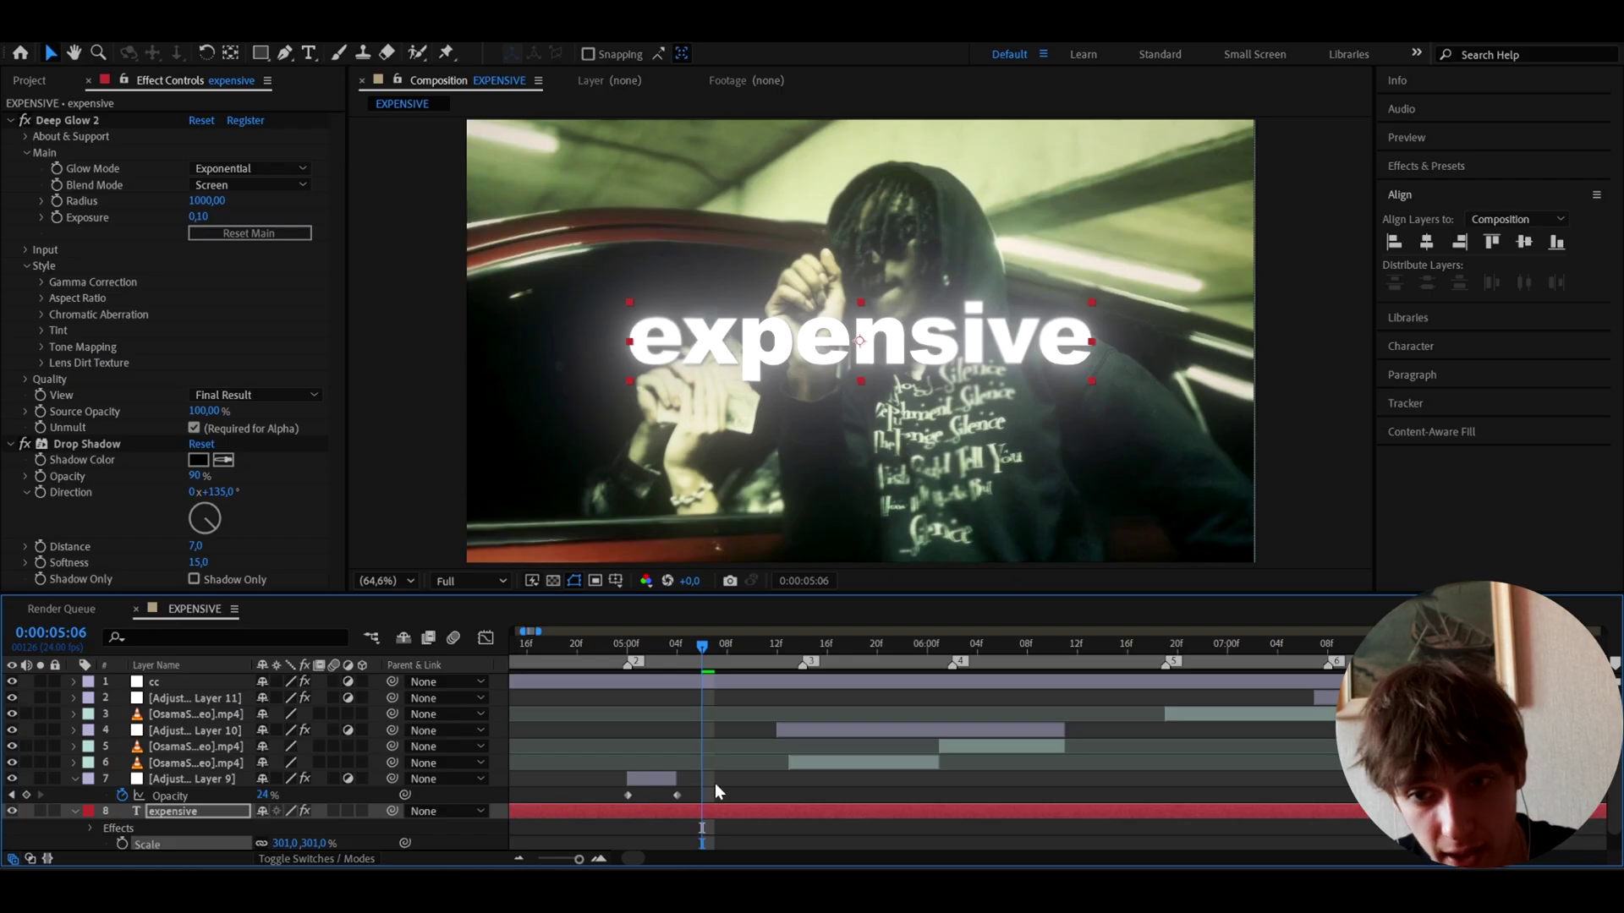
{"action": "left_click", "coordinate": [203, 200]}
{"action": "type", "text": "500"}
{"action": "key", "text": "Return"}
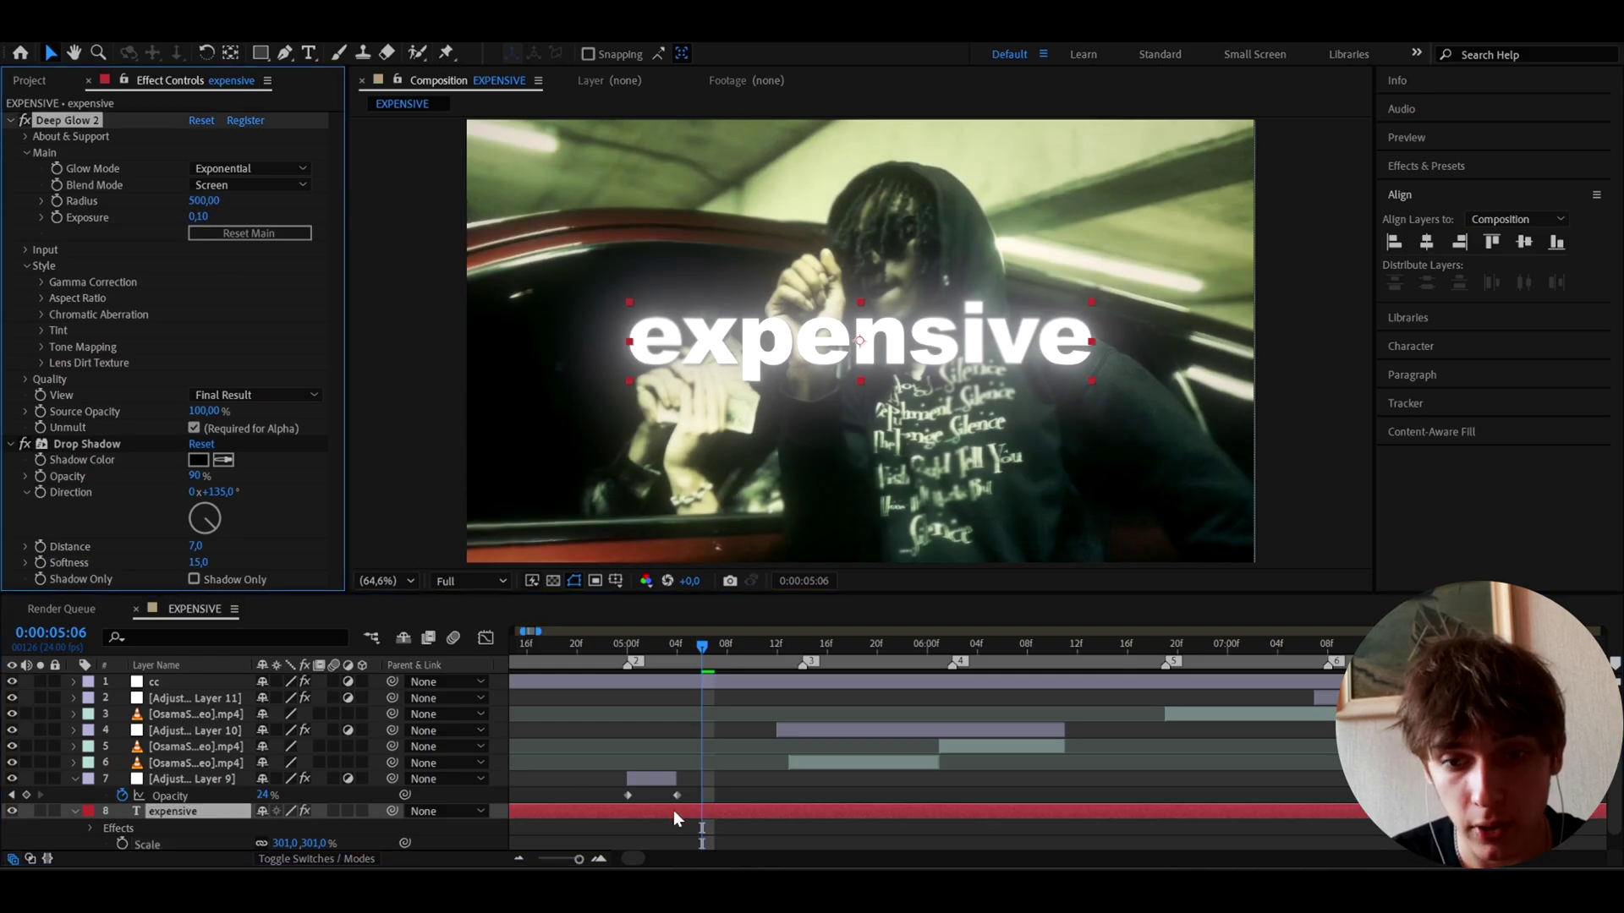
Step: Try the Akira Expanded font on the whole "expensive" text
{"action": "double_click", "coordinate": [673, 810]}
{"action": "left_click", "coordinate": [1417, 279]}
{"action": "type", "text": "a"}
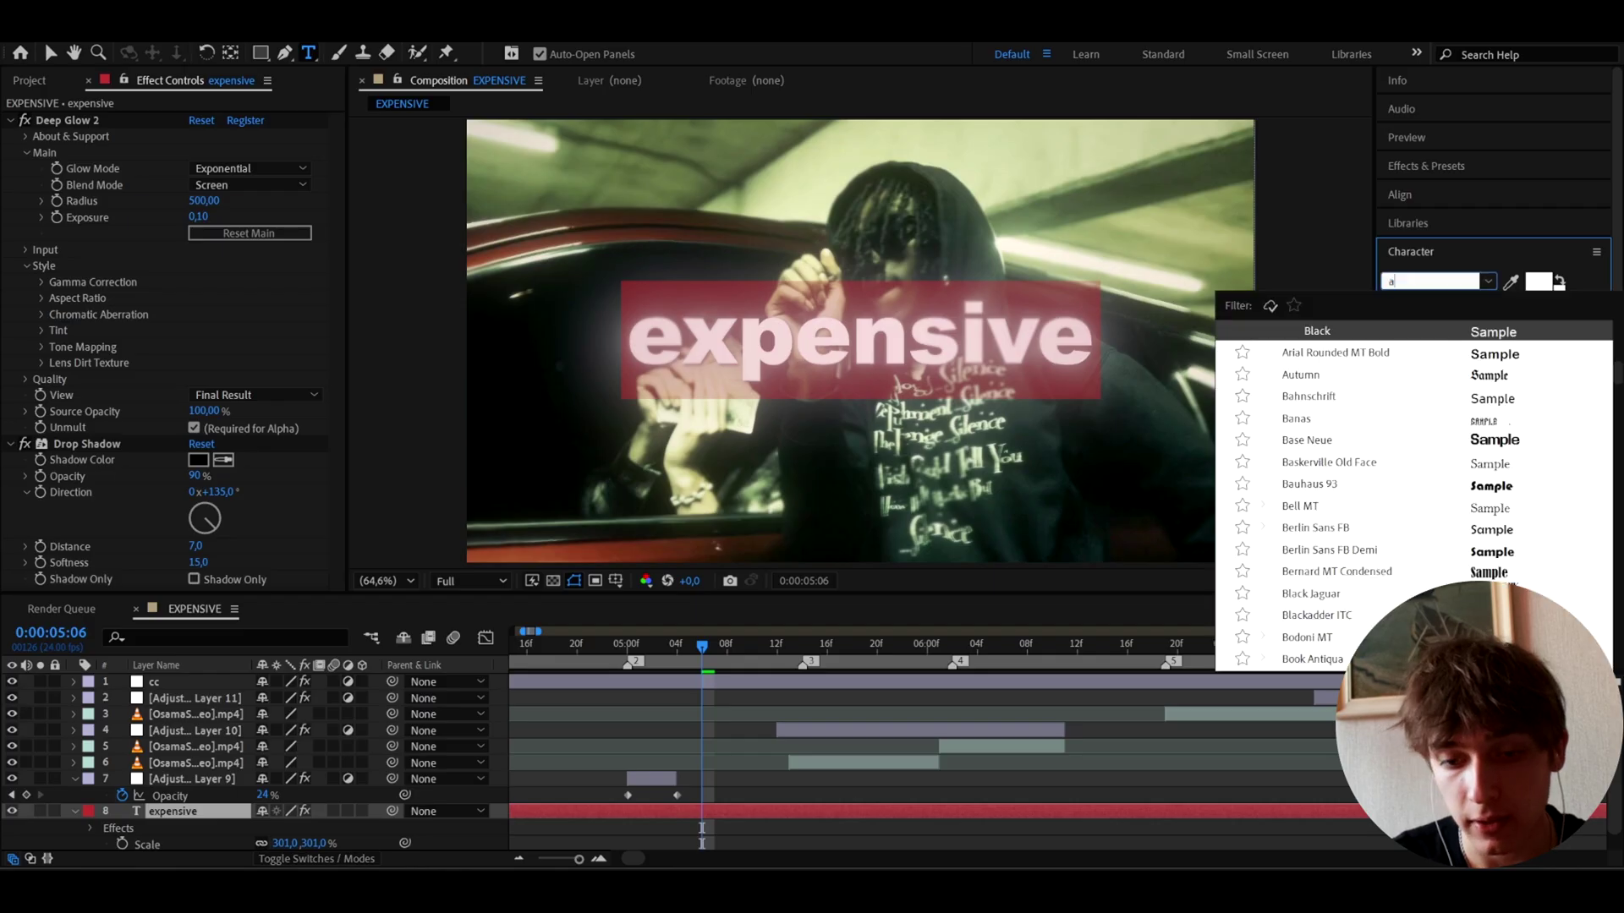
{"action": "type", "text": "kira"}
{"action": "key", "text": "Return"}
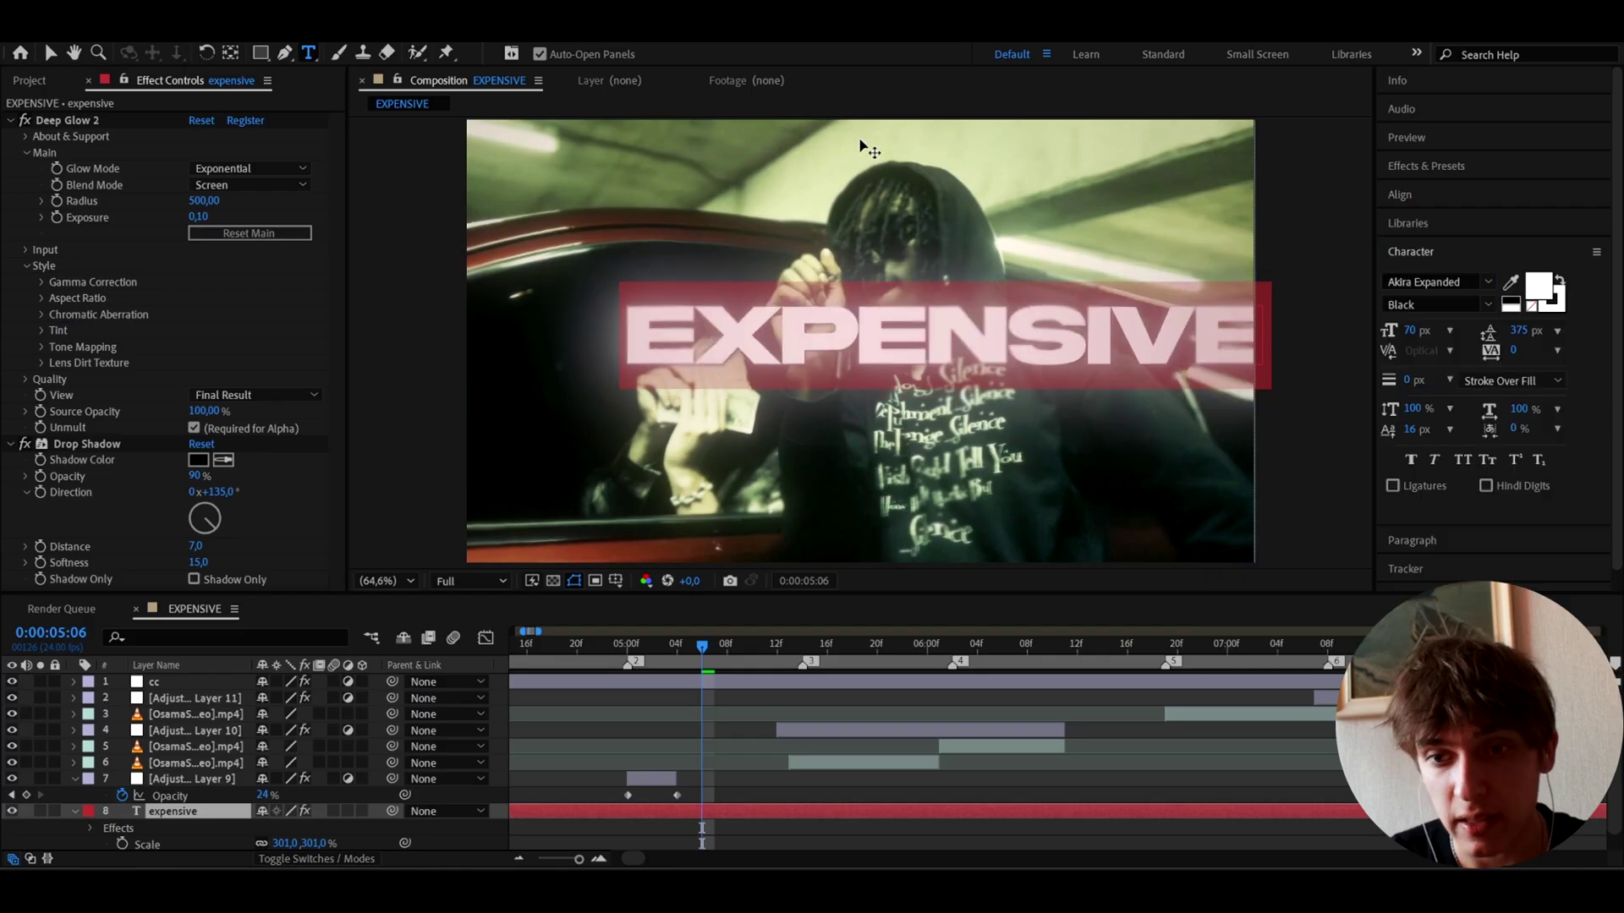
Step: Undo the font change, the Deep Glow 2 radius change and the enlargement of the "expensive" text
{"action": "left_click", "coordinate": [728, 786]}
{"action": "key", "text": "ctrl+z"}
{"action": "key", "text": "ctrl+z"}
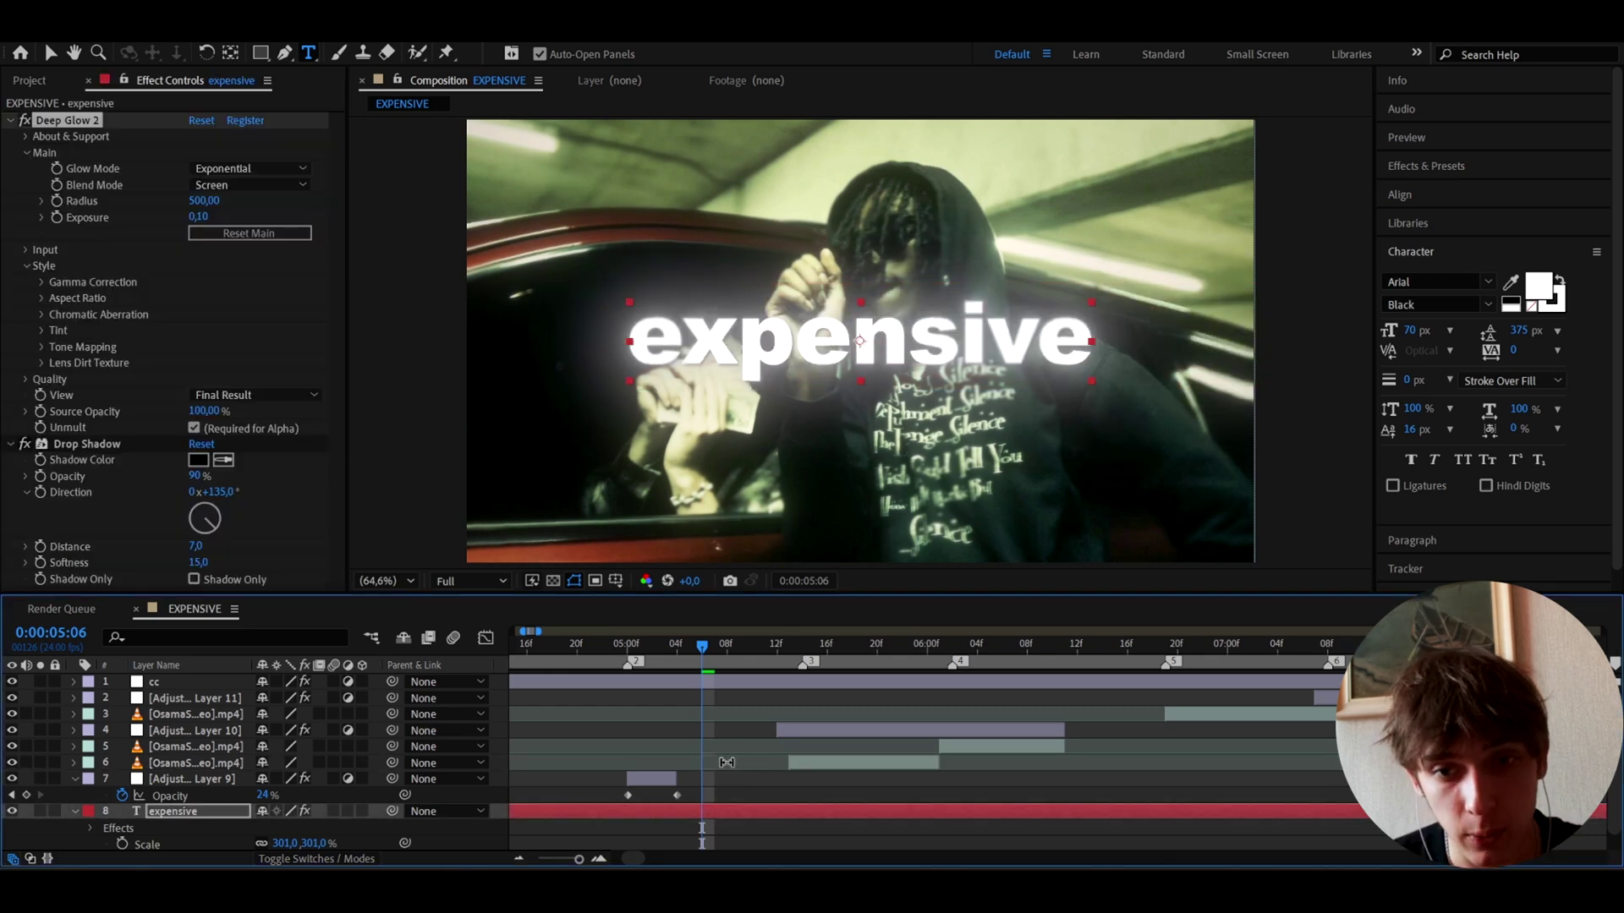
{"action": "key", "text": "ctrl+z"}
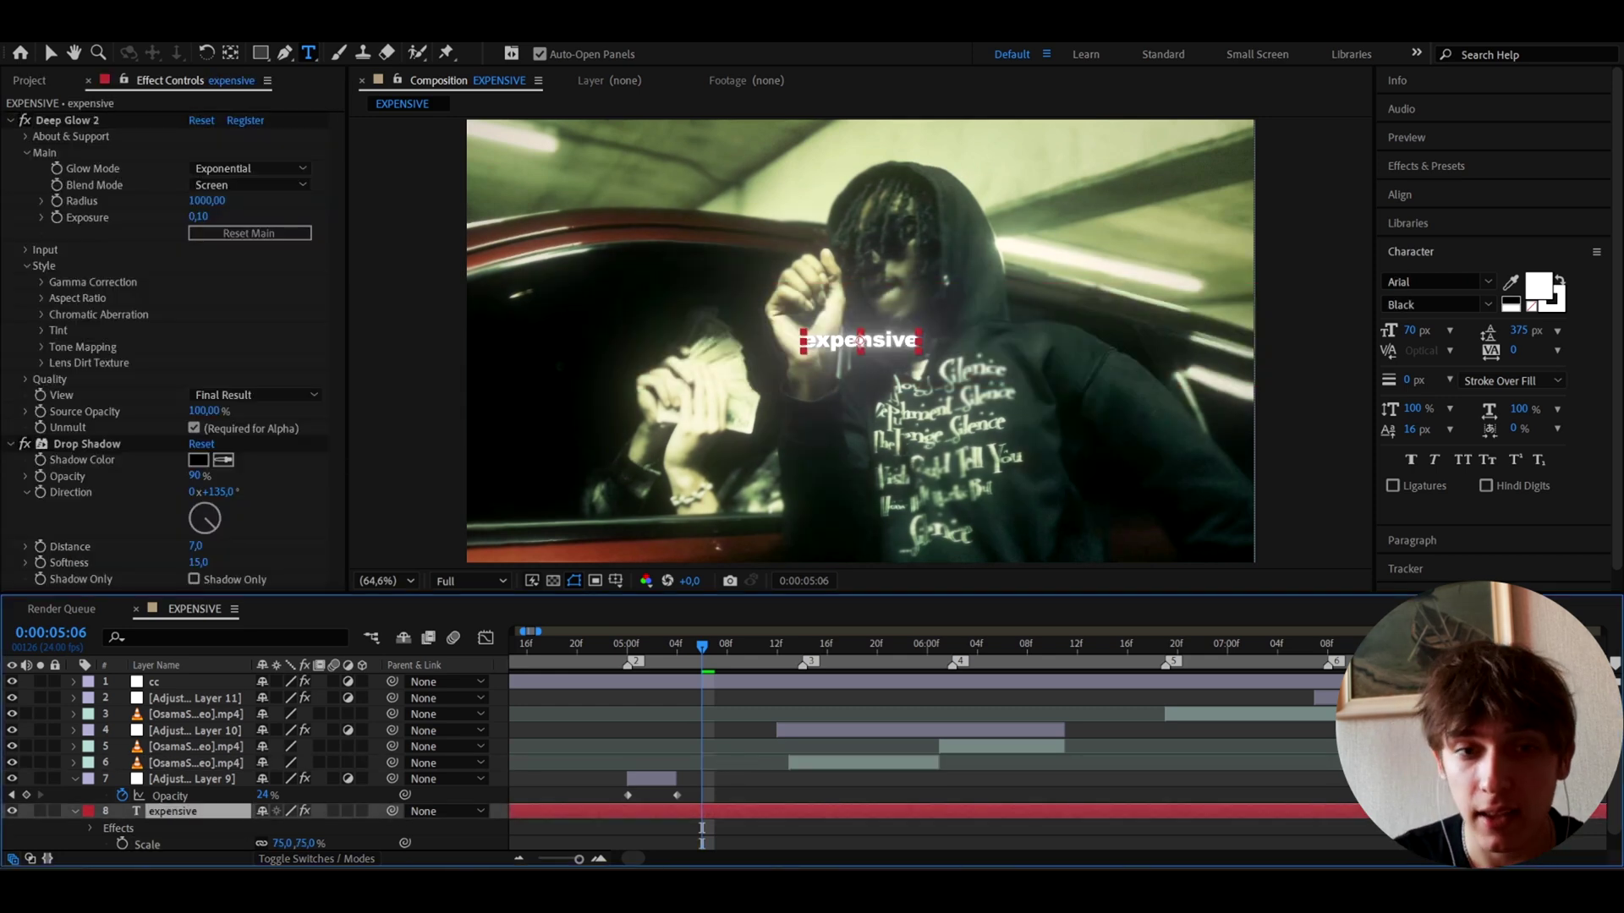
Step: Apply the uni.Heatwave effect to the "expensive" text layer and place it above Deep Glow 2
{"action": "key", "text": "ctrl+space"}
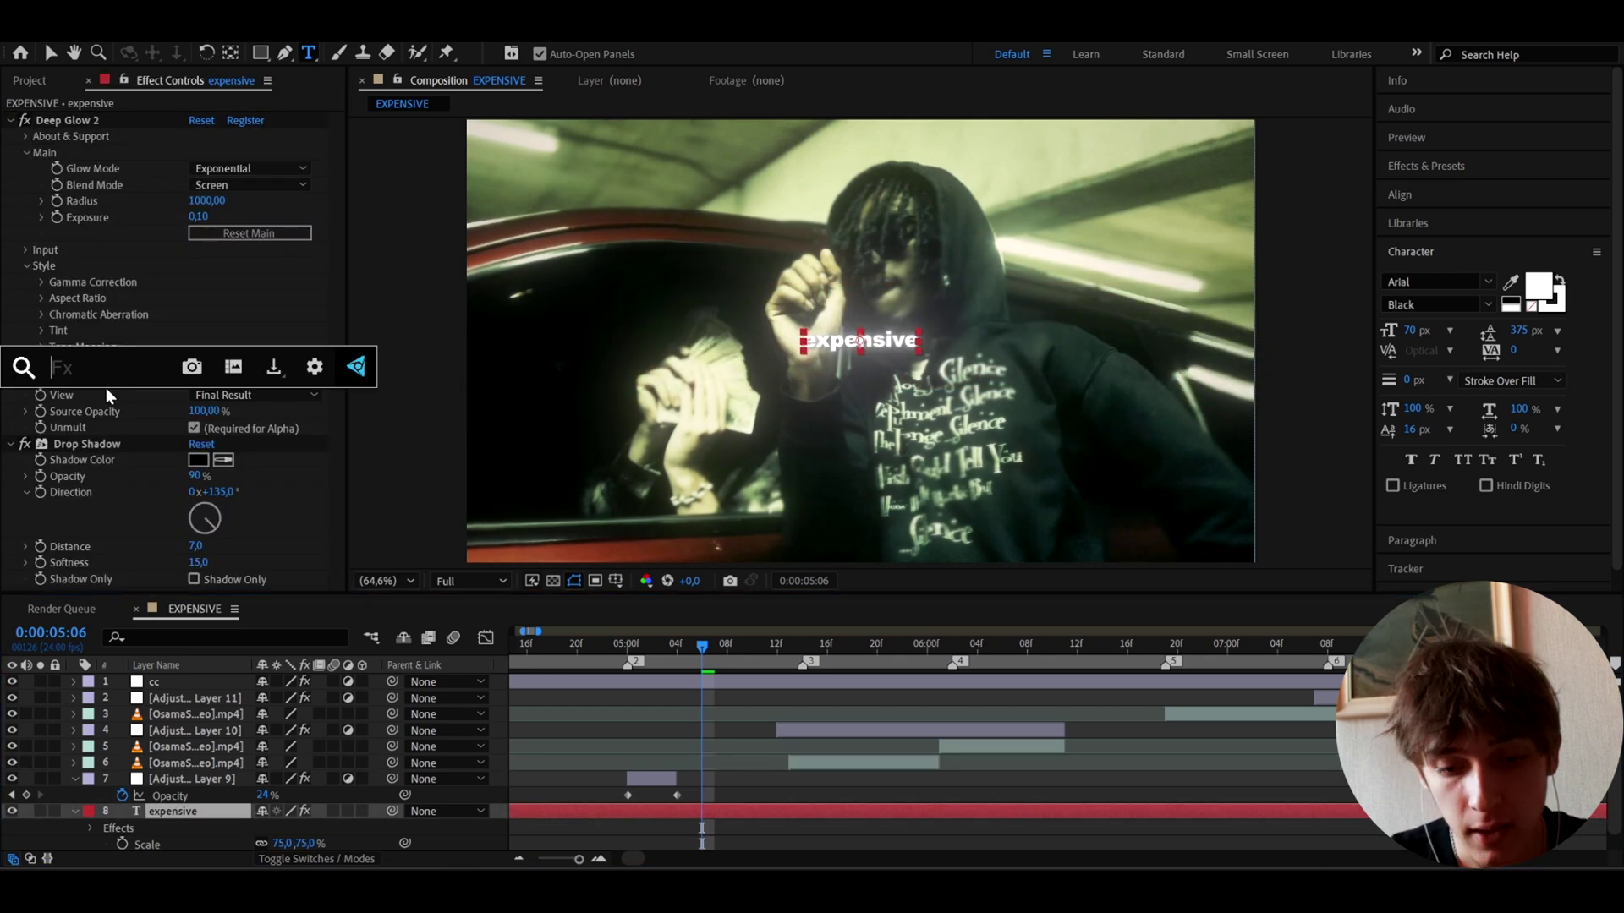
{"action": "type", "text": "uni.h"}
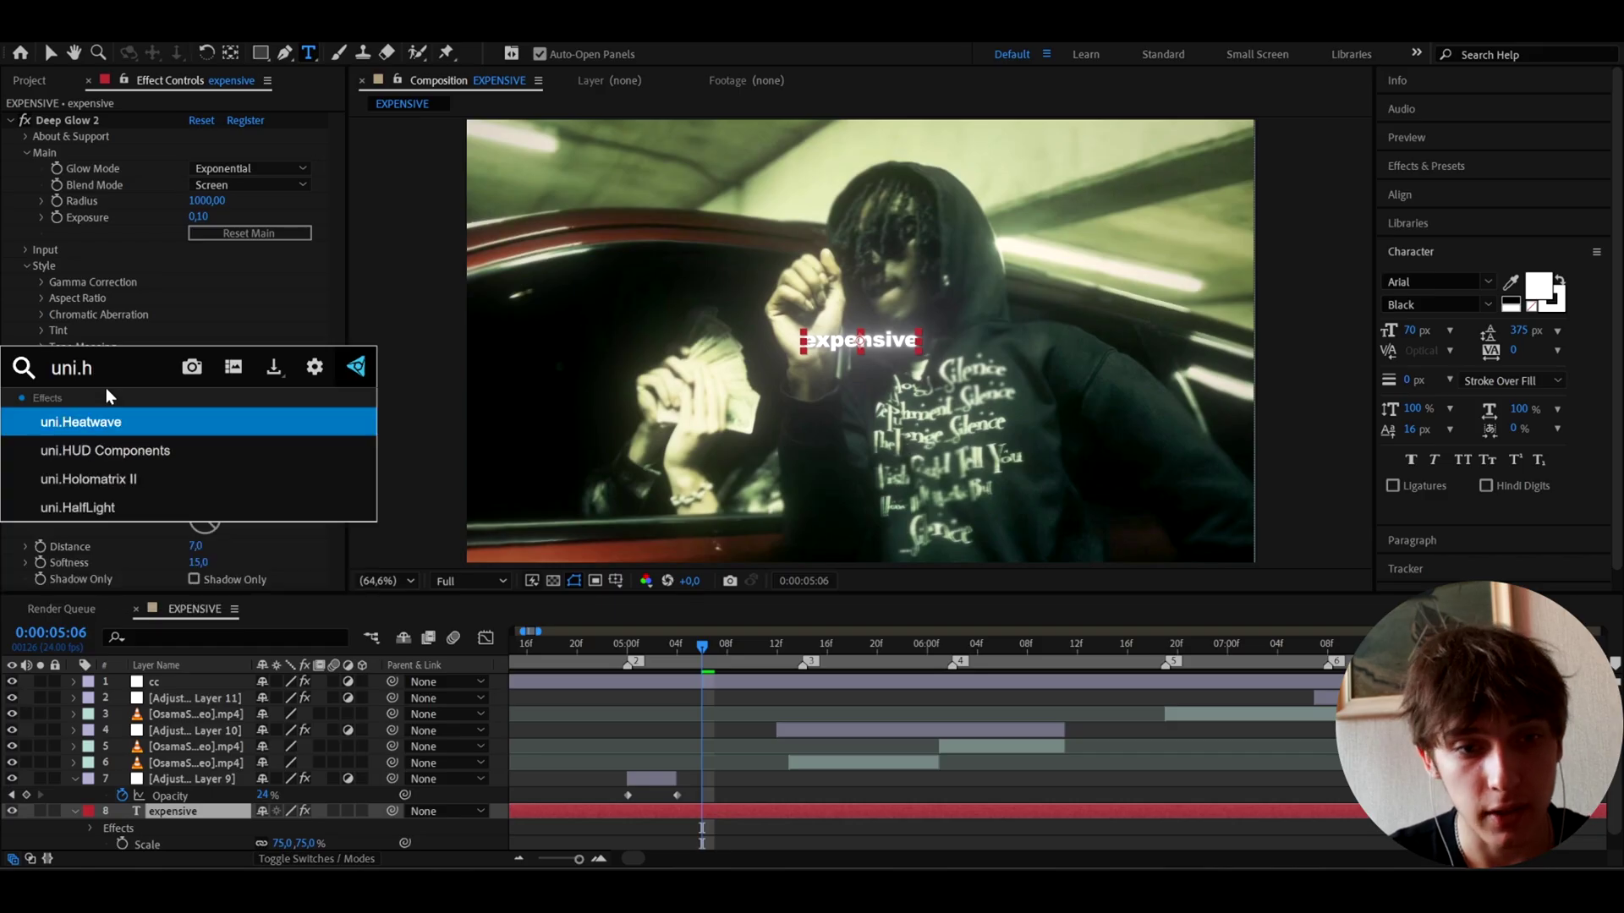
{"action": "left_click", "coordinate": [96, 428]}
{"action": "left_click_drag", "start_coordinate": [94, 422], "coordinate": [129, 115]}
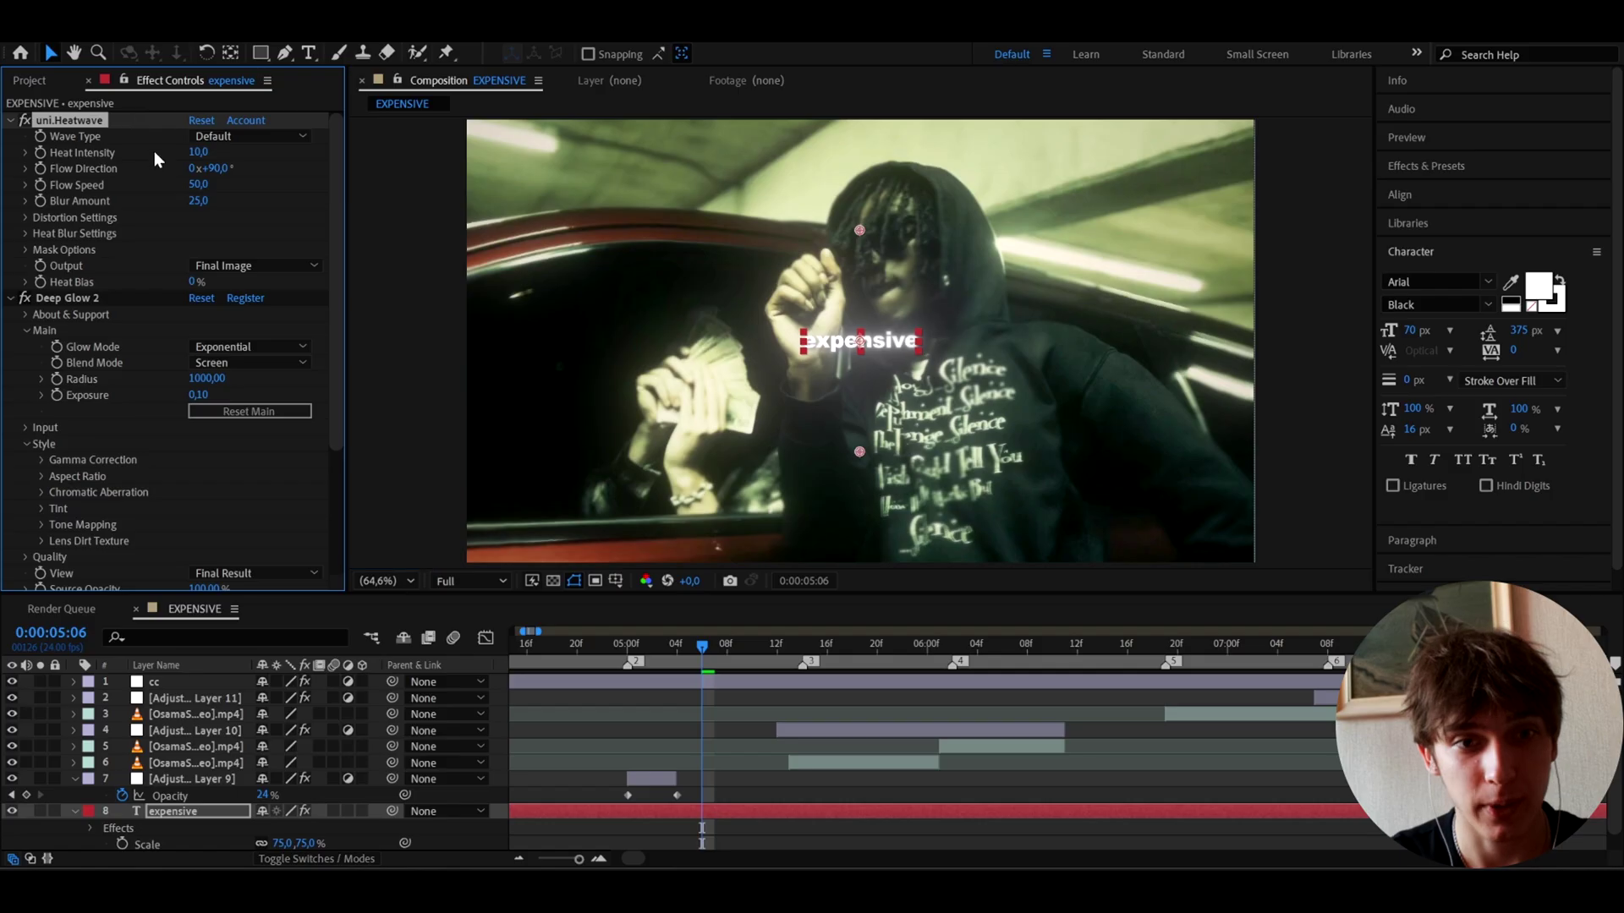
Step: Set the uni.Heatwave Heat Intensity to 7 and Blur Amount to 20, and preview the "expensive" title
{"action": "type", "text": "7"}
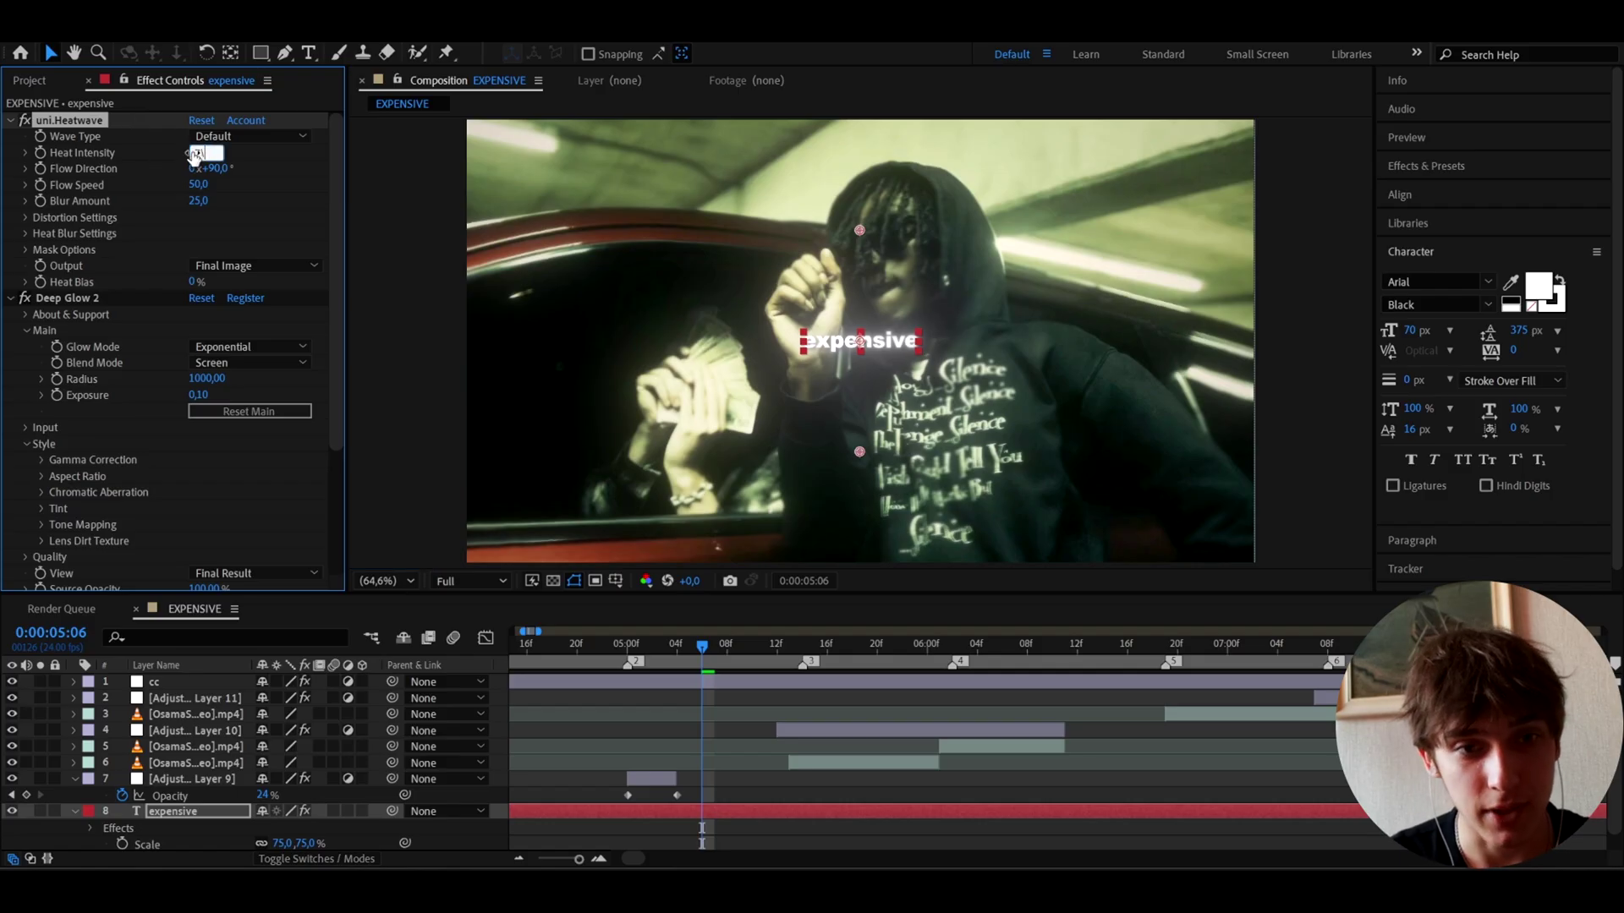
{"action": "key", "text": "Return"}
{"action": "left_click", "coordinate": [195, 184]}
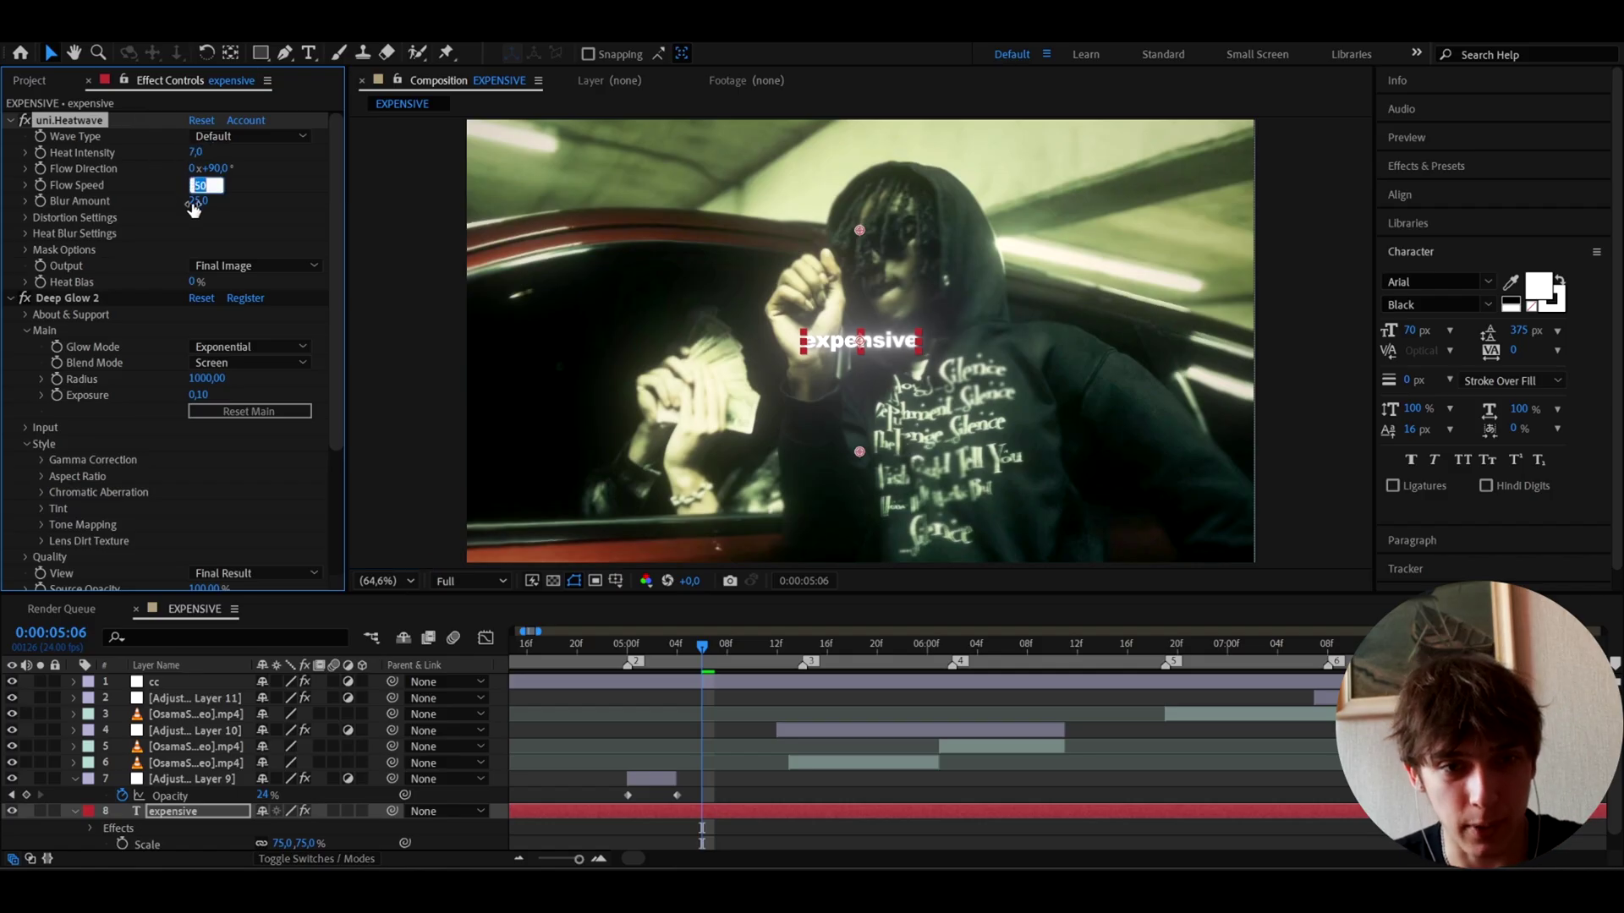
{"action": "left_click", "coordinate": [193, 201]}
{"action": "type", "text": "20"}
{"action": "key", "text": "Return"}
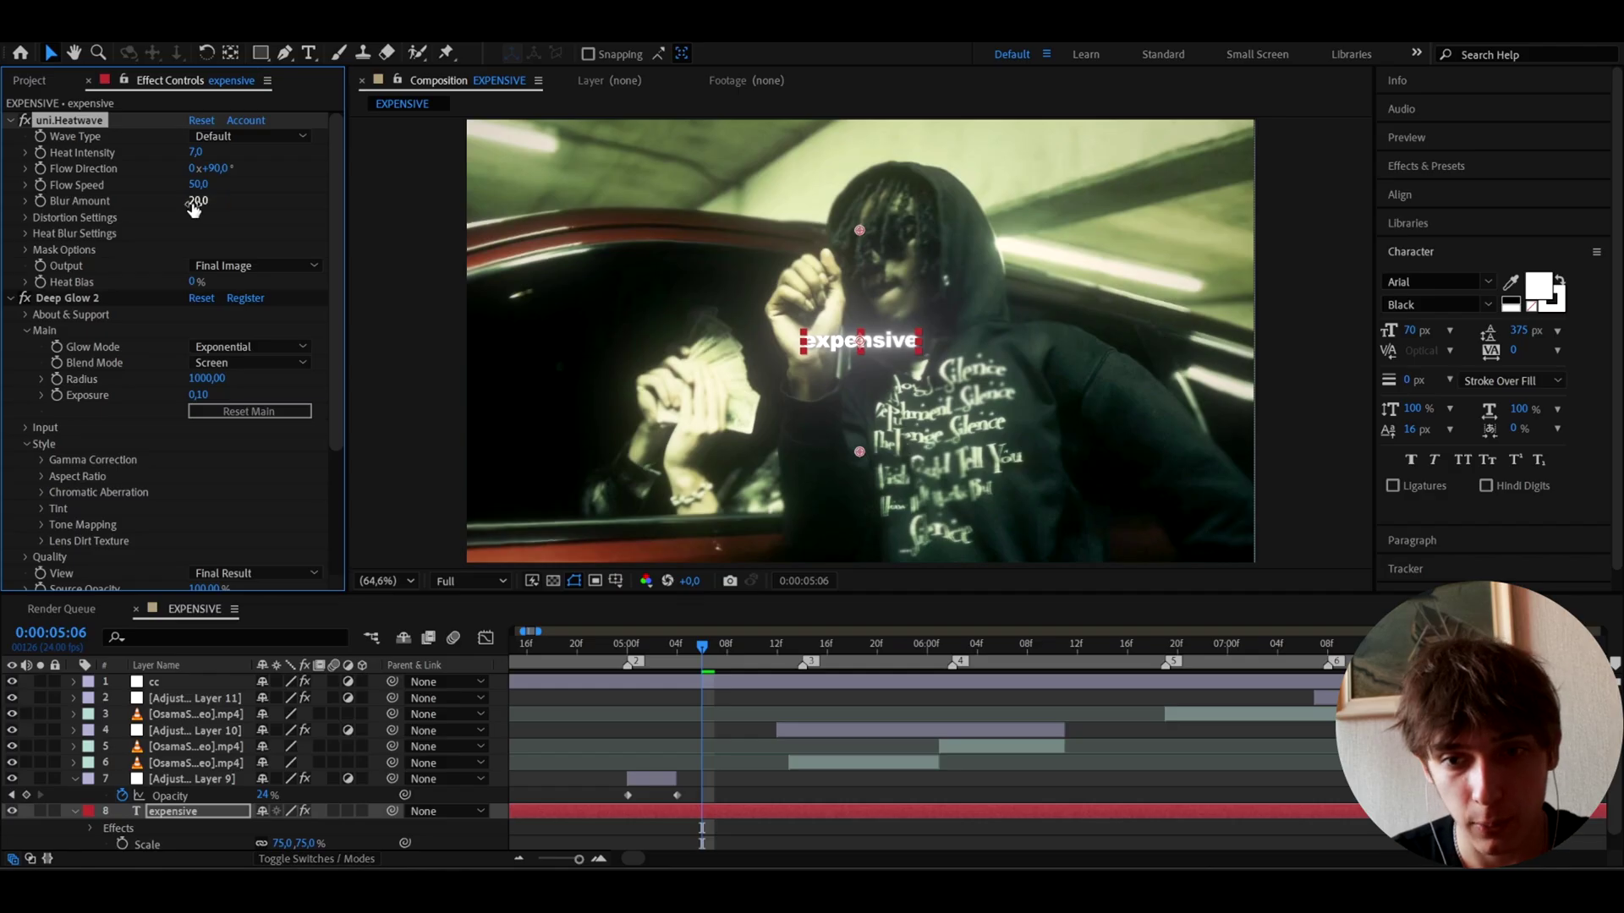
{"action": "left_click", "coordinate": [726, 815]}
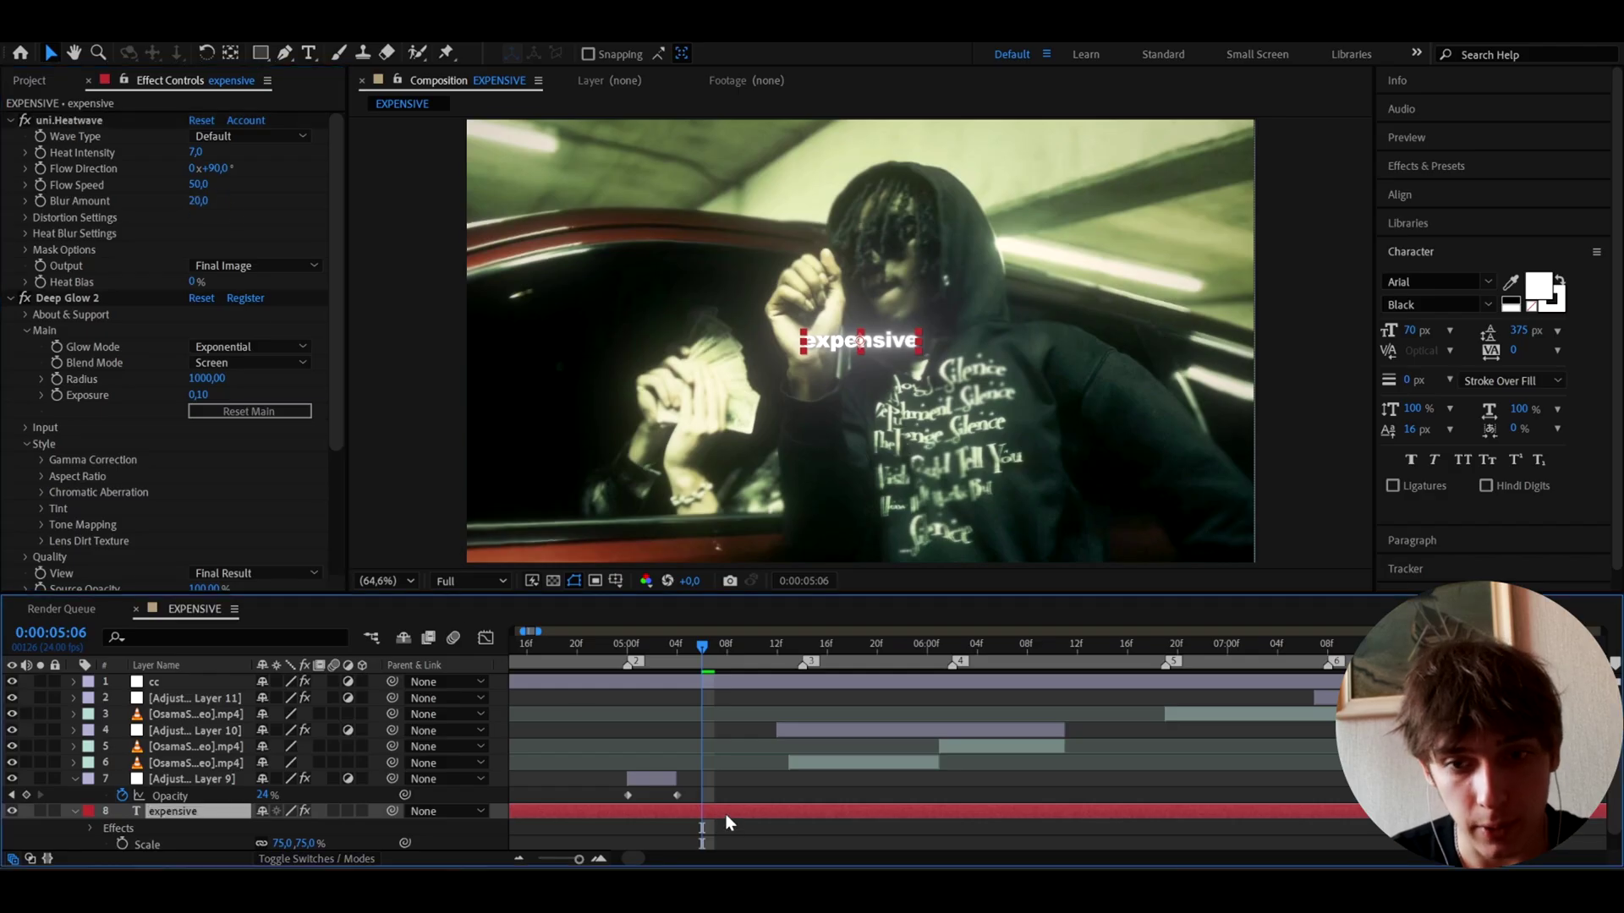
{"action": "key", "text": "space"}
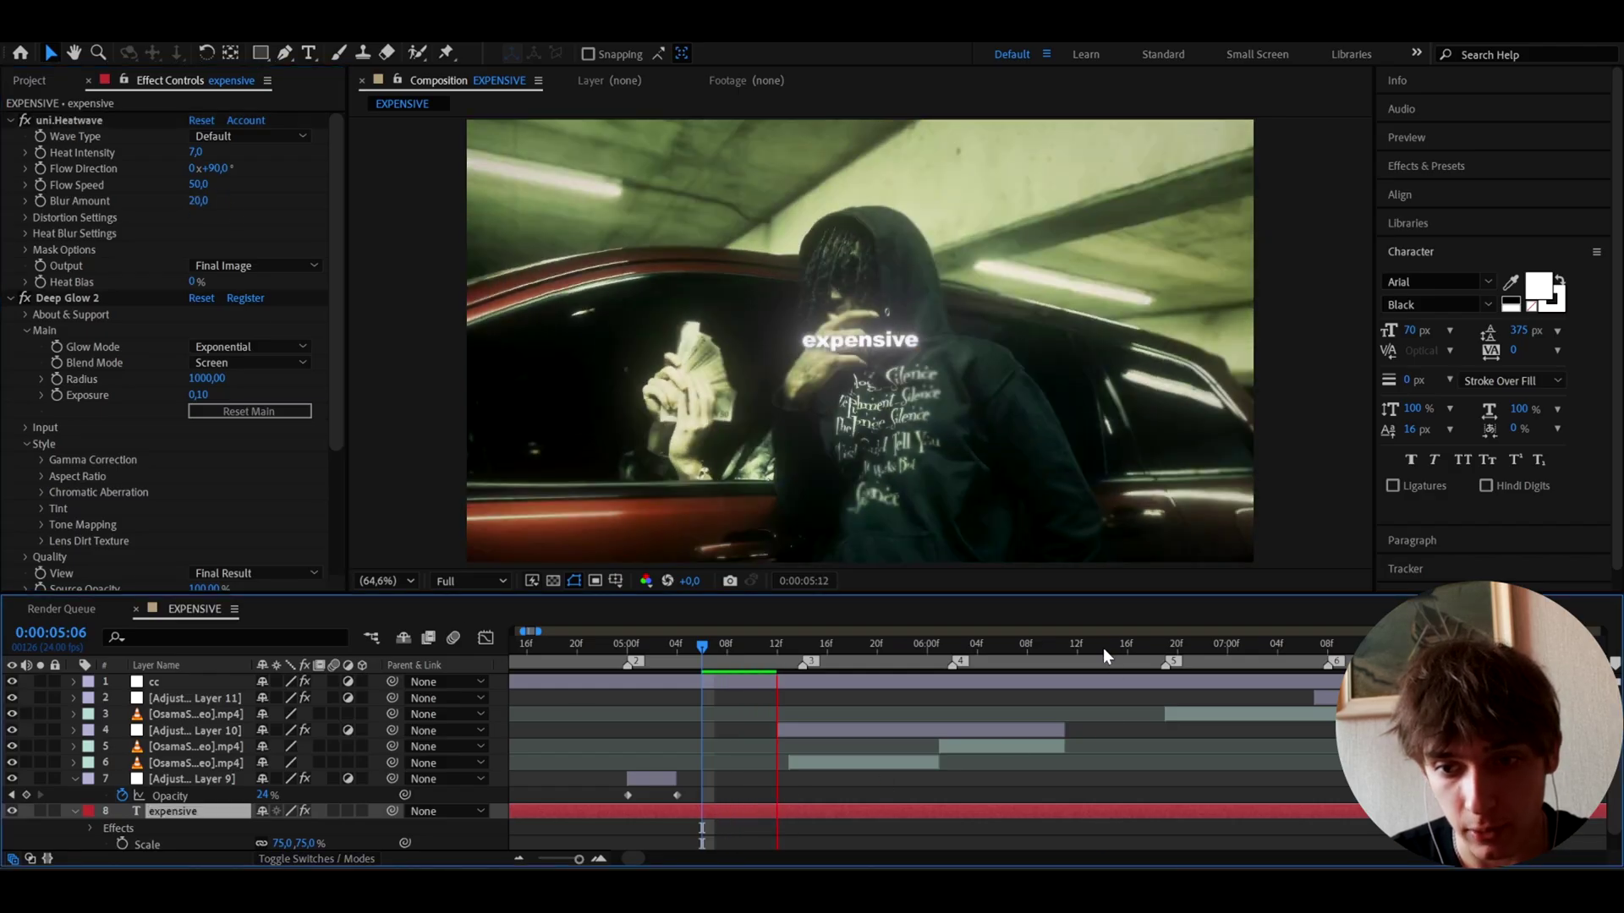
Step: Hide the cc adjustment layer and preview the edit from 0:00:06:14
{"action": "left_click", "coordinate": [1102, 656]}
{"action": "key", "text": "KP_1"}
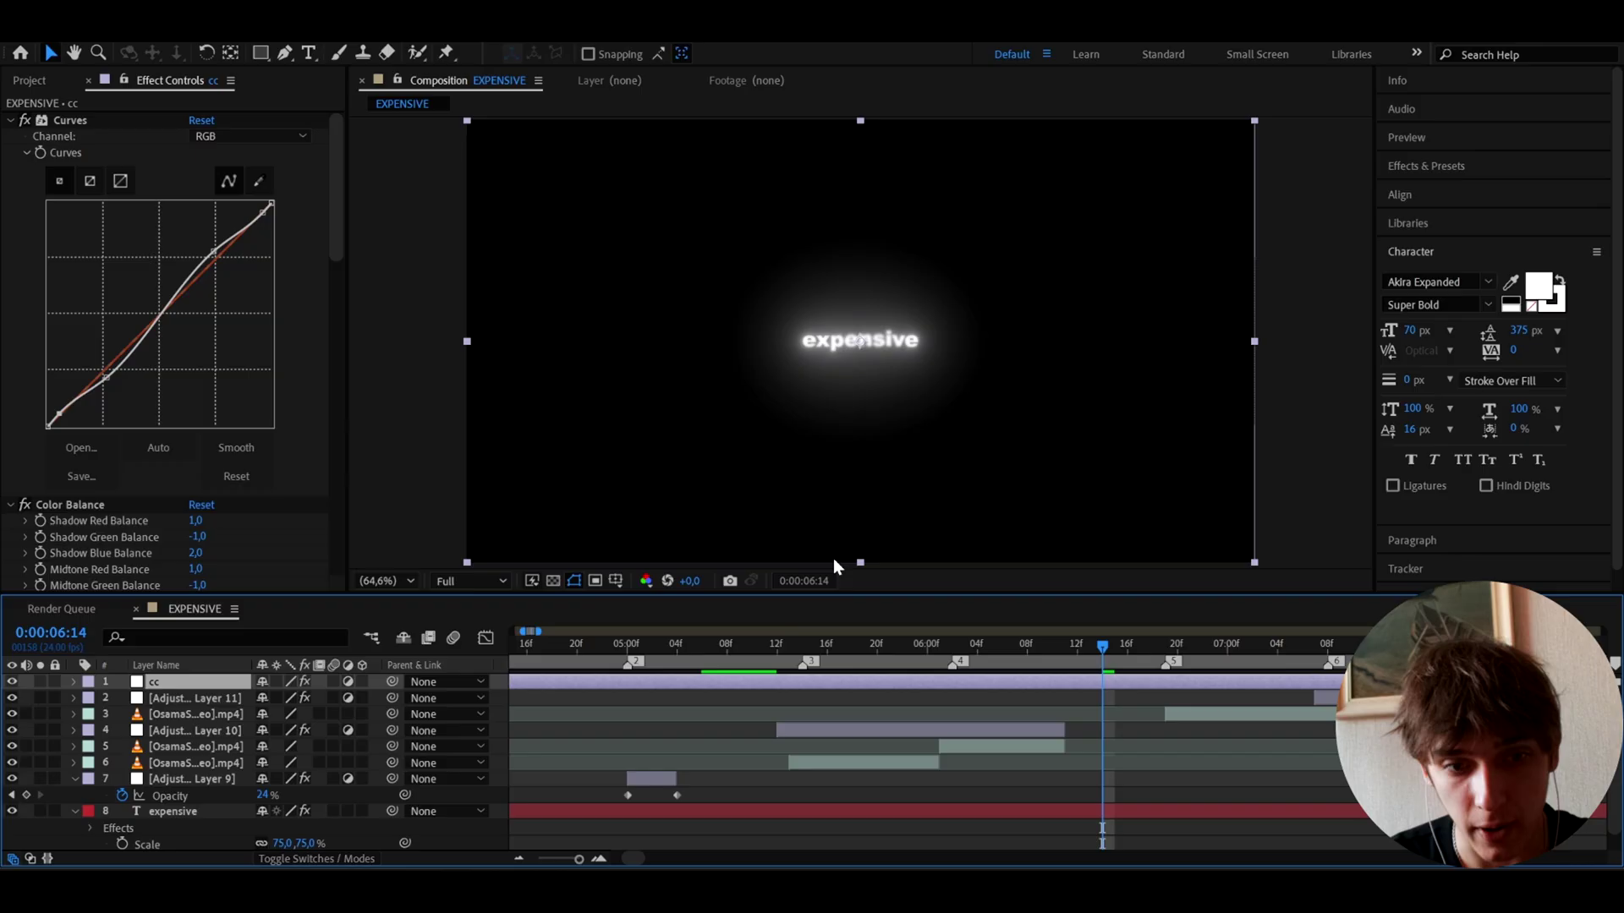
{"action": "left_click", "coordinate": [11, 682]}
{"action": "key", "text": "space"}
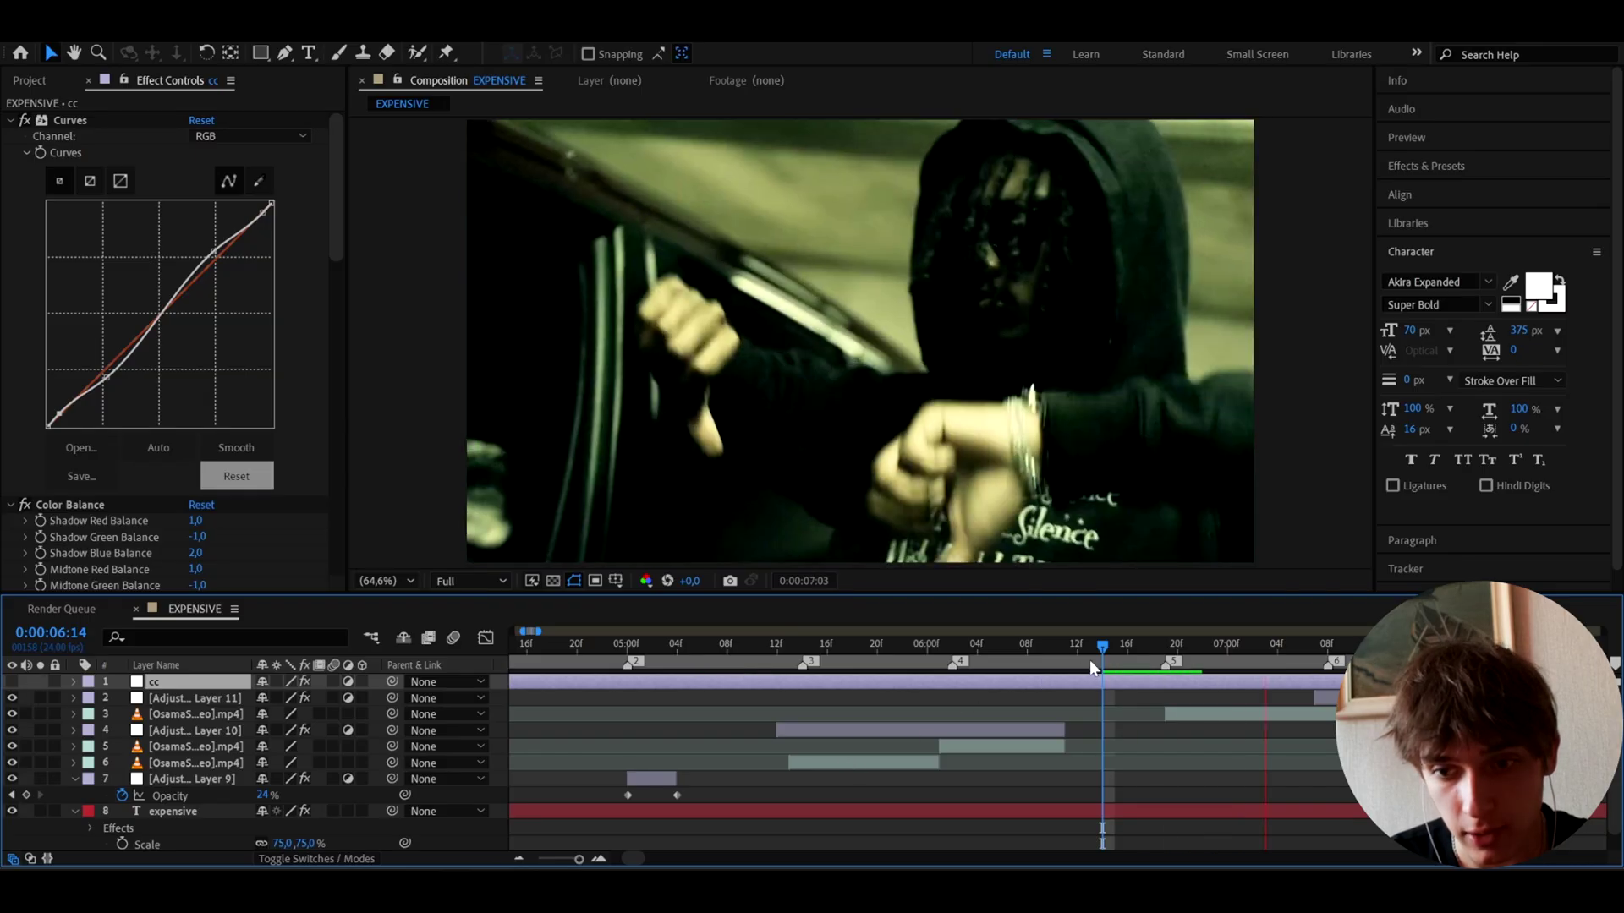
{"action": "mouse_move", "coordinate": [1089, 660]}
{"action": "left_mouse_down"}
{"action": "mouse_move", "coordinate": [1057, 658]}
{"action": "mouse_move", "coordinate": [1145, 646]}
{"action": "mouse_move", "coordinate": [1101, 655]}
{"action": "left_mouse_up"}
{"action": "key", "text": "space"}
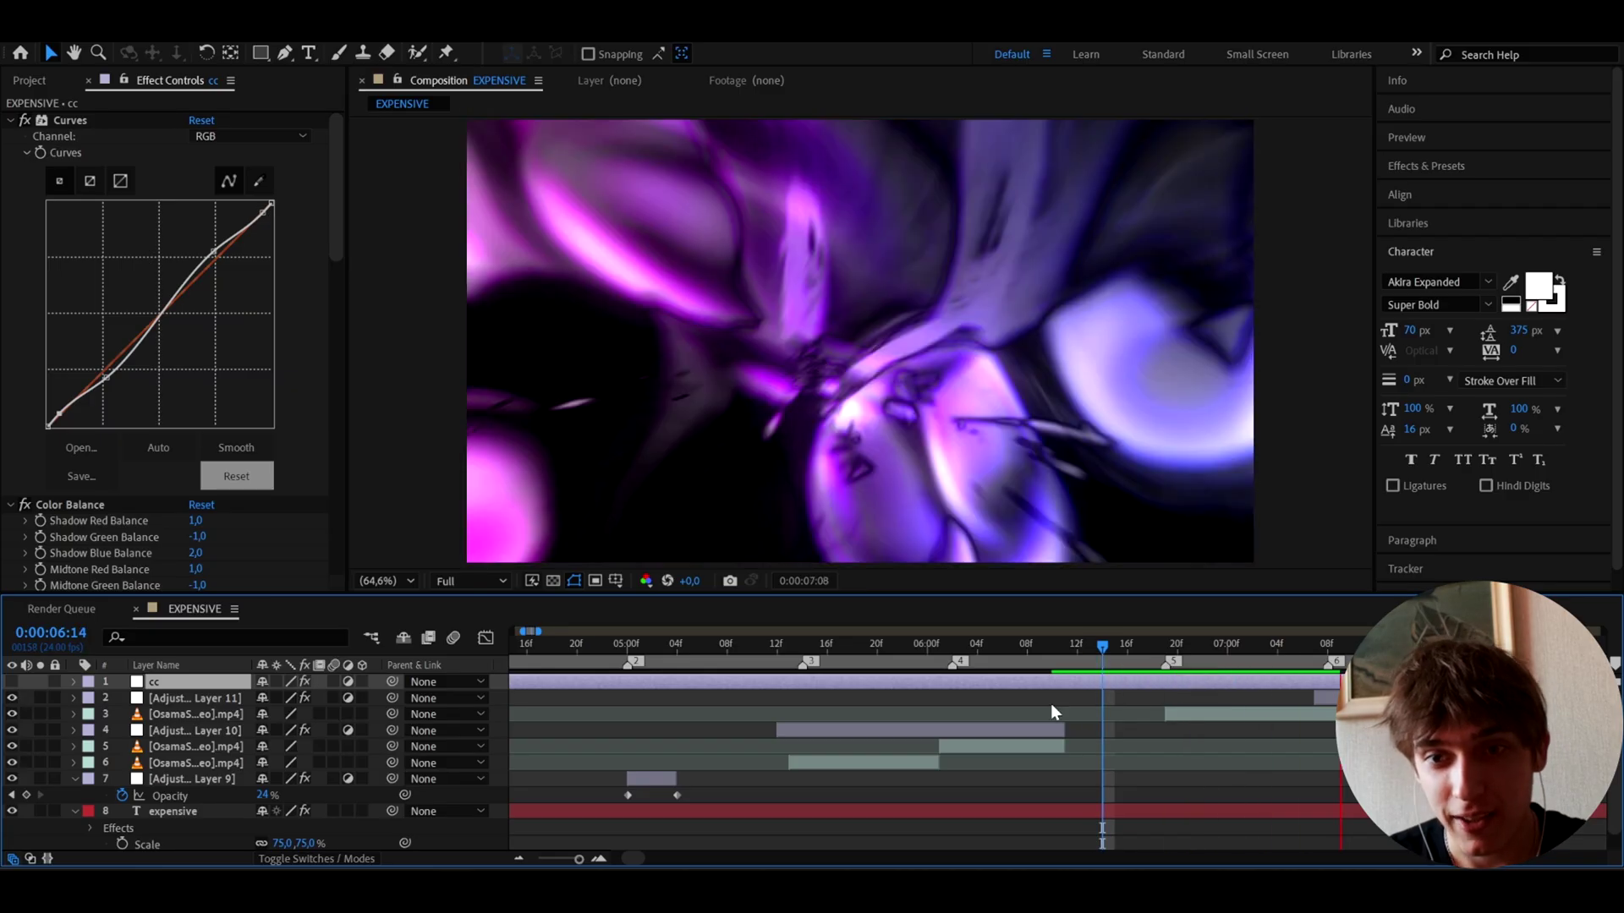
Step: Move the current time back to 0:00:05:12 and make the cc layer visible again
{"action": "key", "text": "minus"}
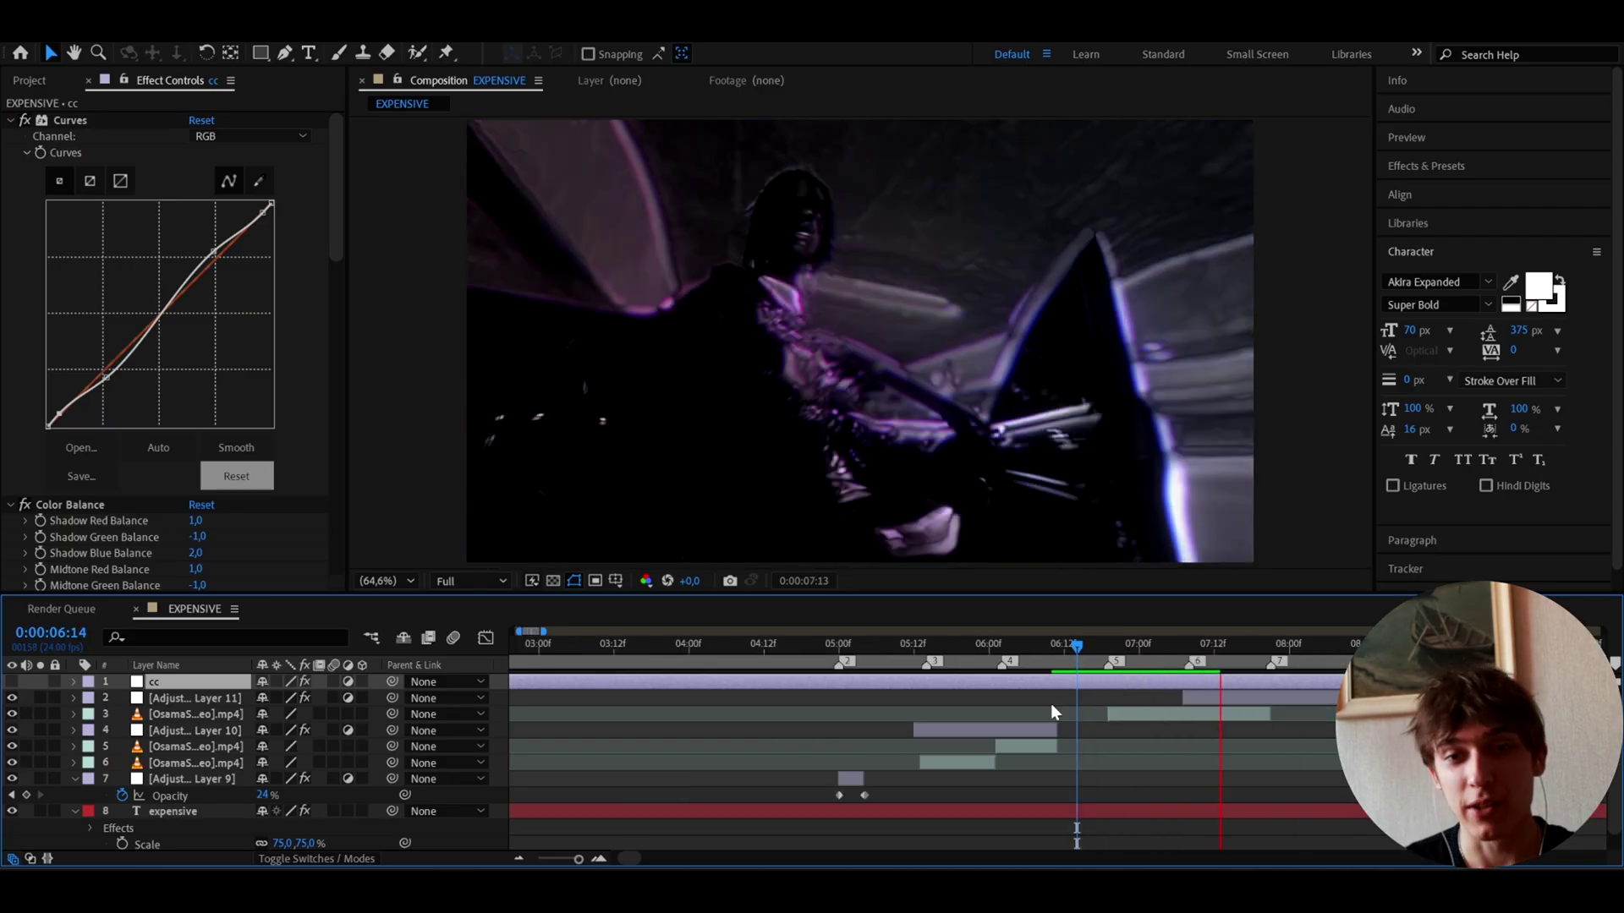
{"action": "left_click_drag", "start_coordinate": [1052, 649], "coordinate": [914, 675]}
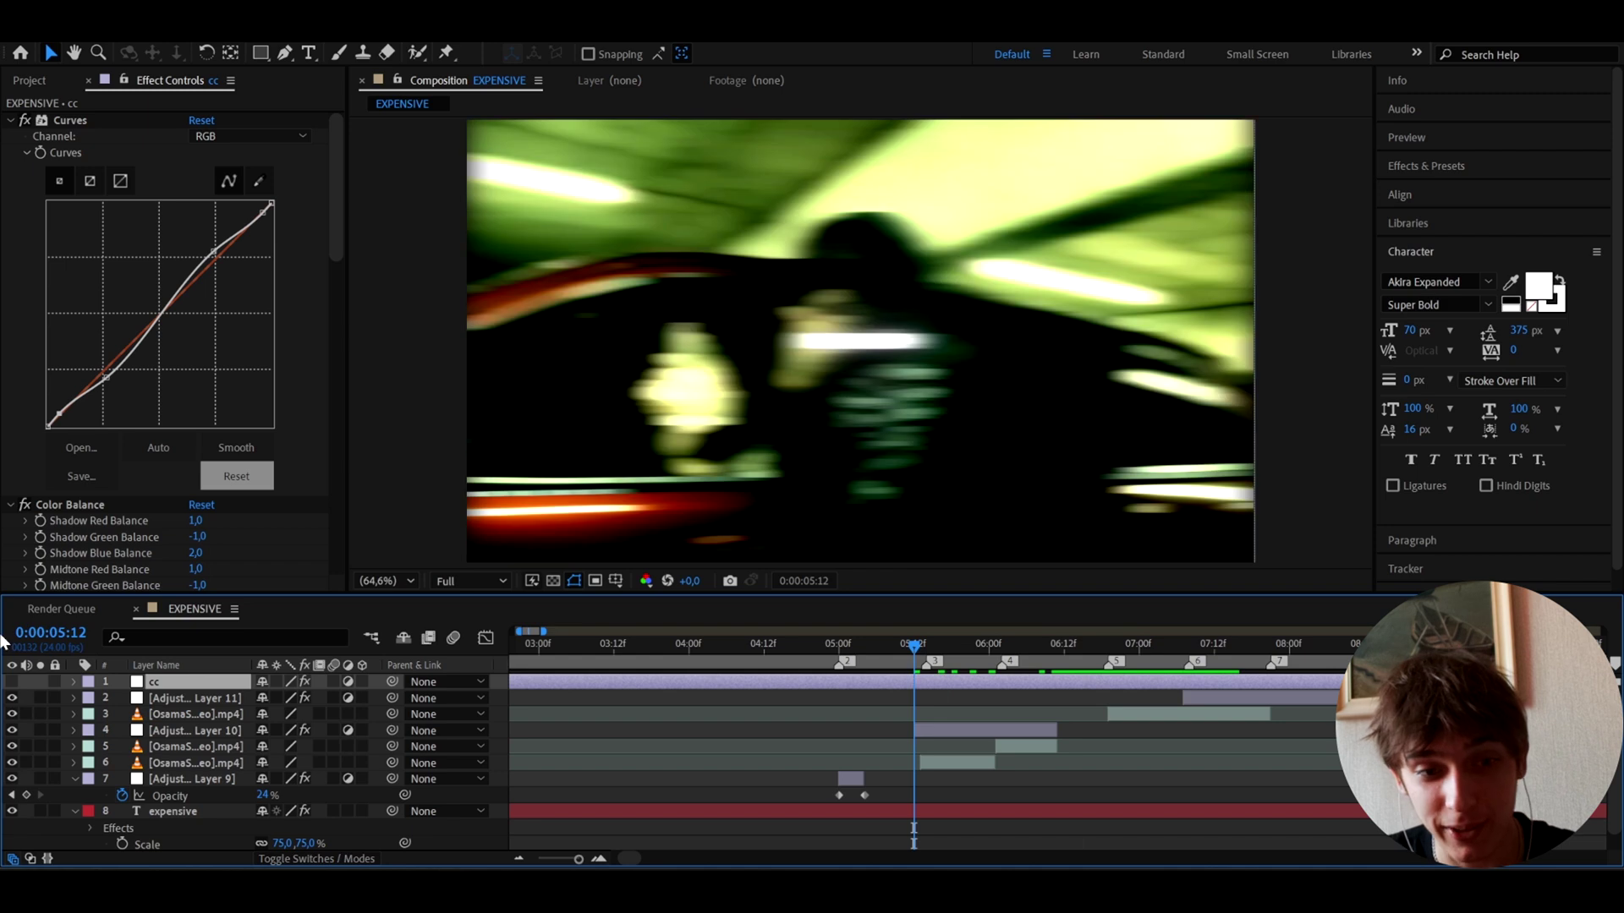
{"action": "left_click", "coordinate": [12, 683]}
Step: Move the current time to 0:00:05:08 and select Adjustment Layer 9
{"action": "left_click", "coordinate": [888, 646]}
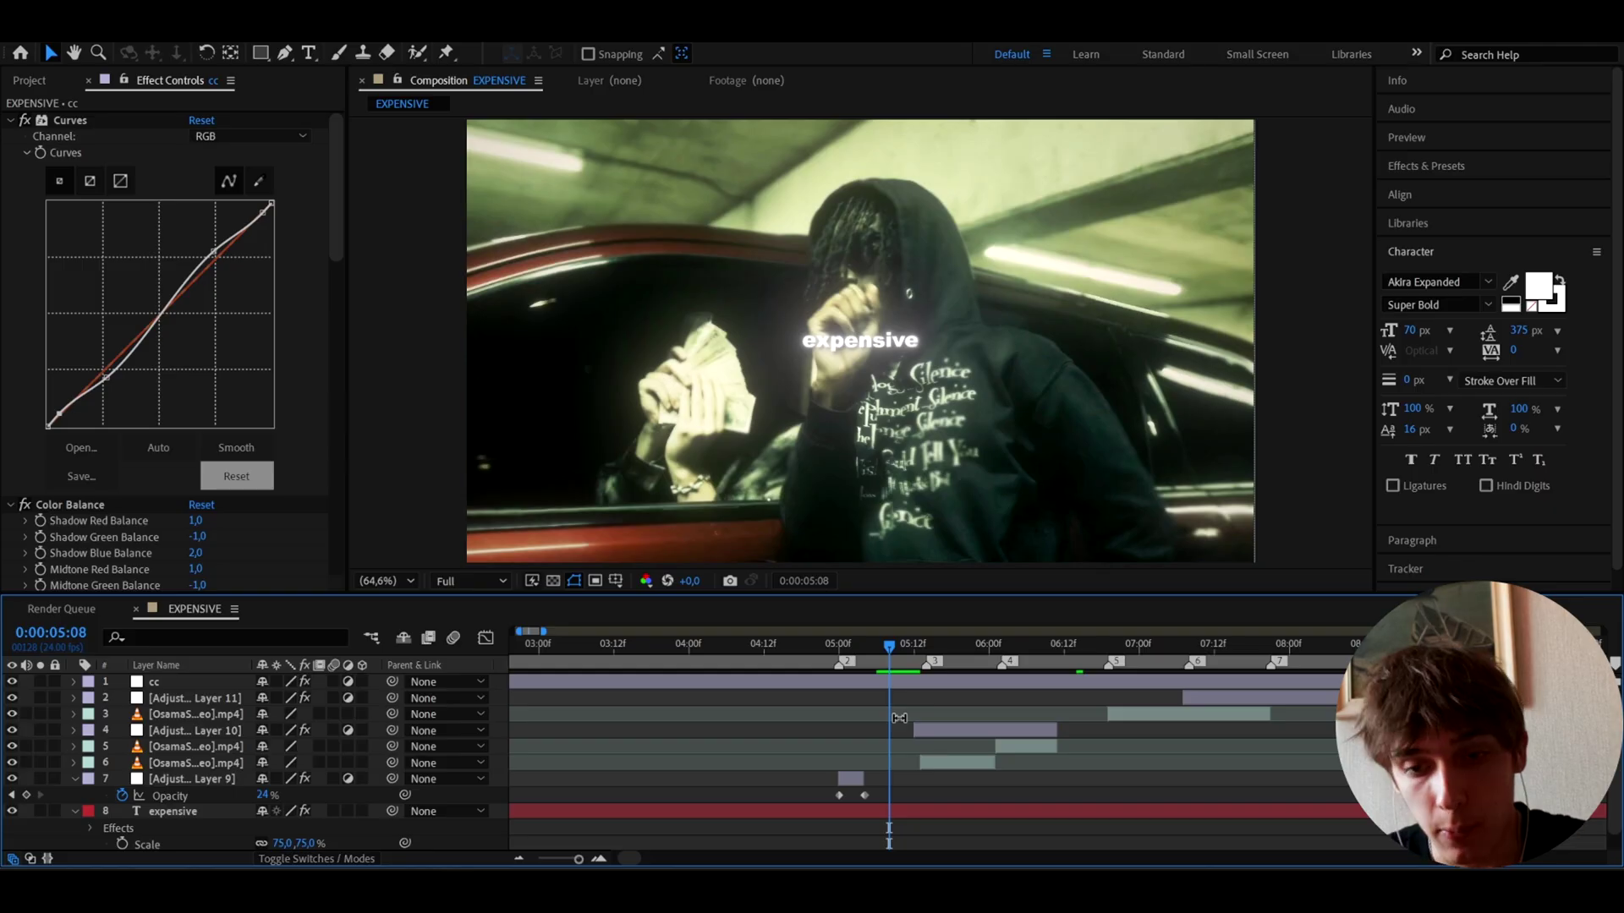
{"action": "left_click", "coordinate": [851, 779]}
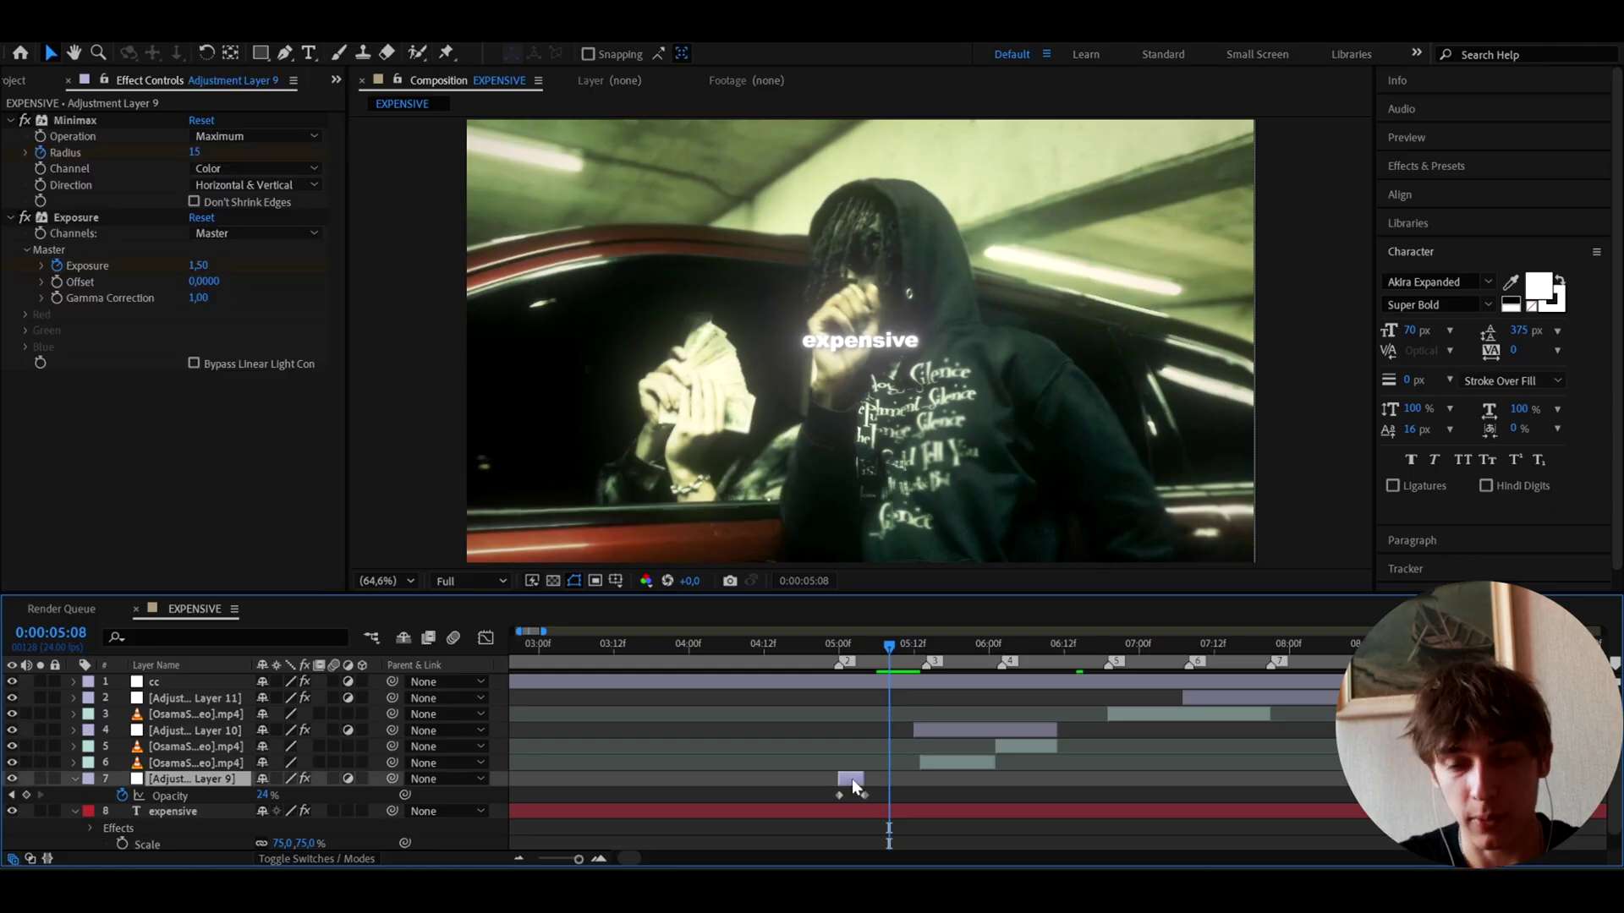